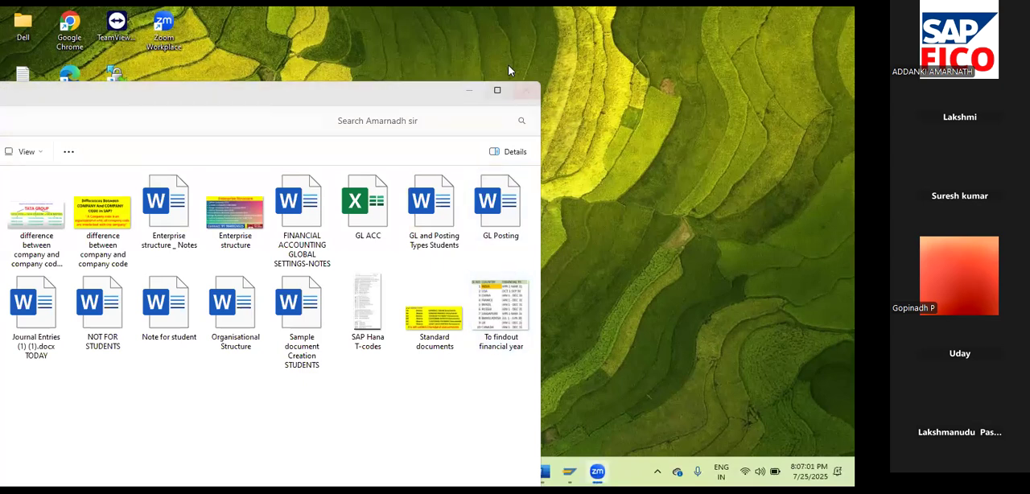
Open the NOT FOR STUDENTS document from the class notes folder for editing and maximise its window.
{"action": "left_click", "coordinate": [498, 89]}
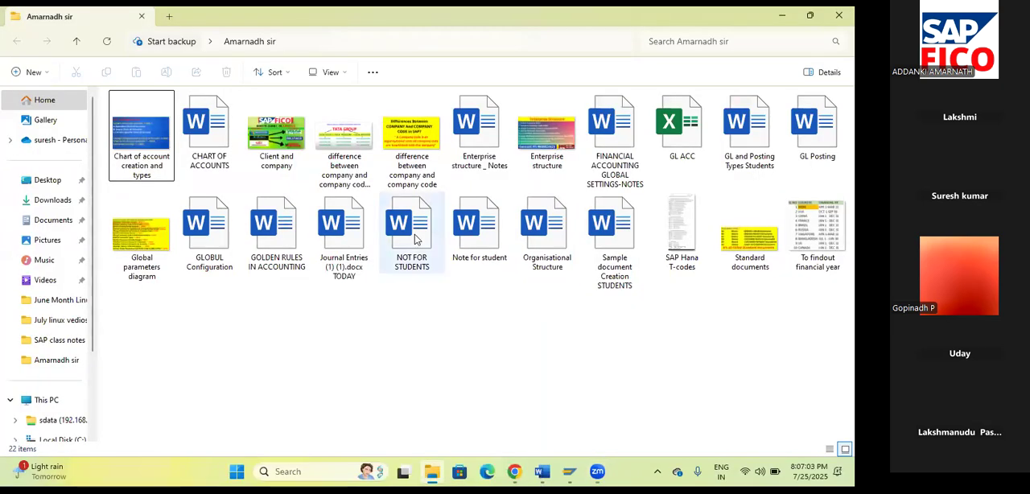
{"action": "double_click", "coordinate": [417, 237]}
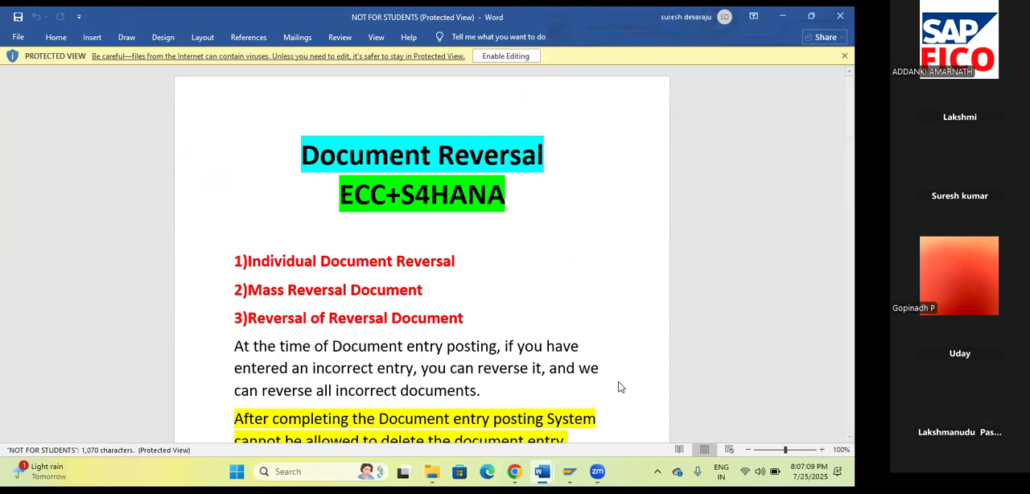
{"action": "left_click_drag", "start_coordinate": [97, 14], "coordinate": [76, 95]}
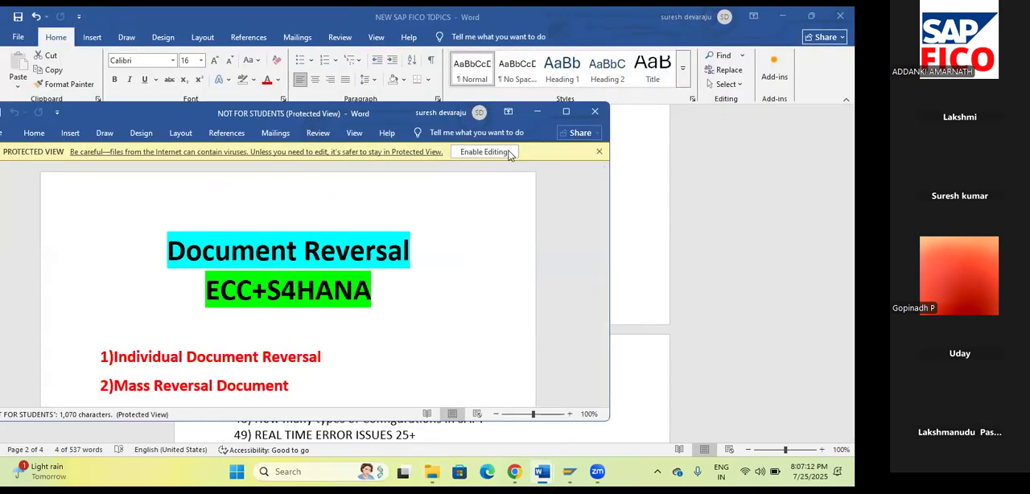
{"action": "left_click", "coordinate": [485, 152]}
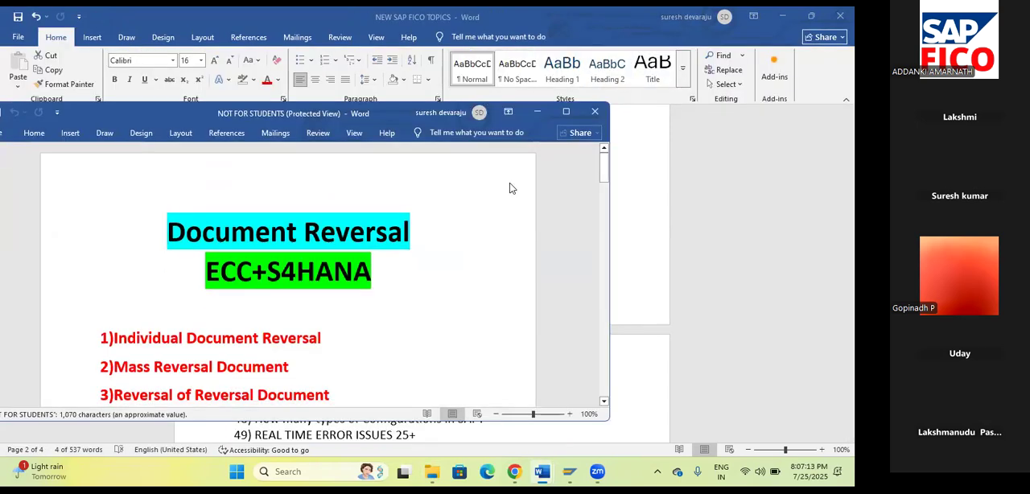
{"action": "left_click", "coordinate": [566, 112]}
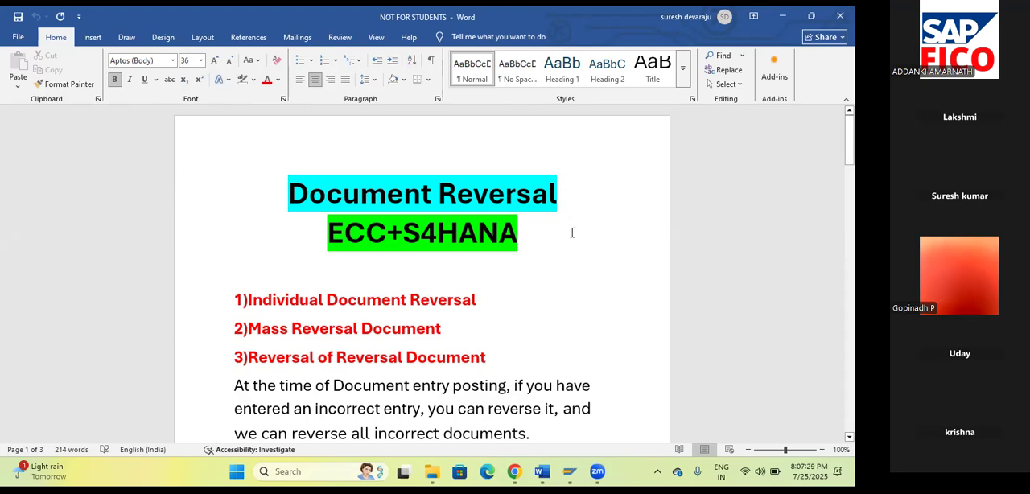
Examine the three reversal types listed under the Document Reversal title, selecting each one in turn.
{"action": "scroll", "coordinate": [572, 229], "scroll_direction": "down", "scroll_amount": 1}
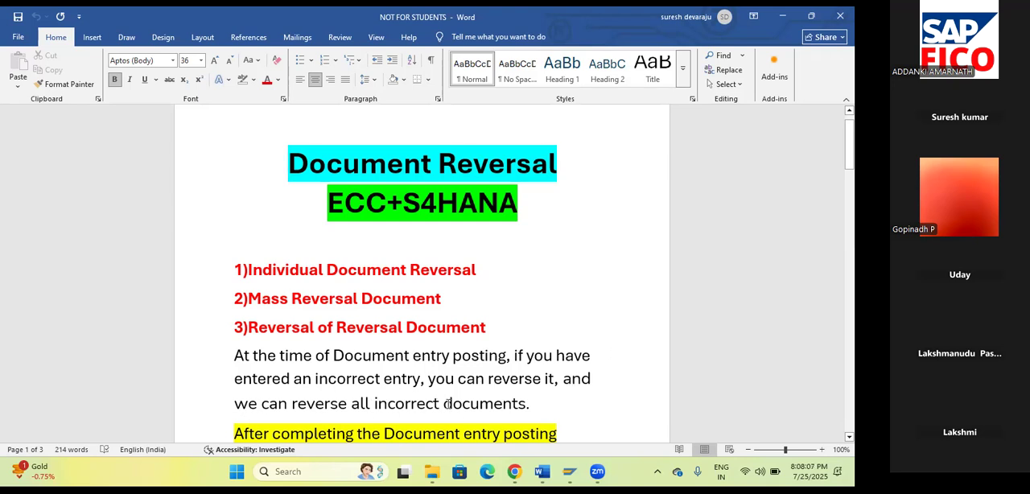
{"action": "left_click", "coordinate": [535, 403]}
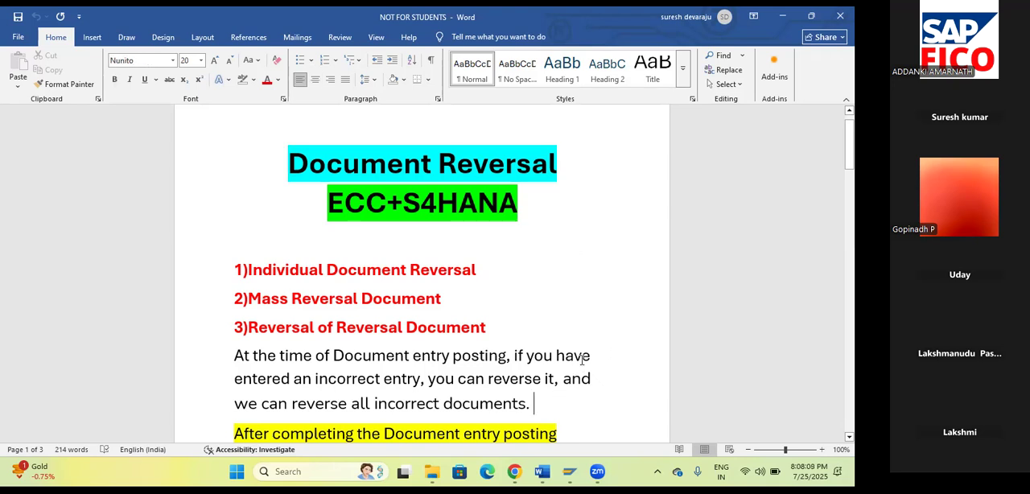
{"action": "scroll", "coordinate": [581, 360], "scroll_direction": "down", "scroll_amount": 1}
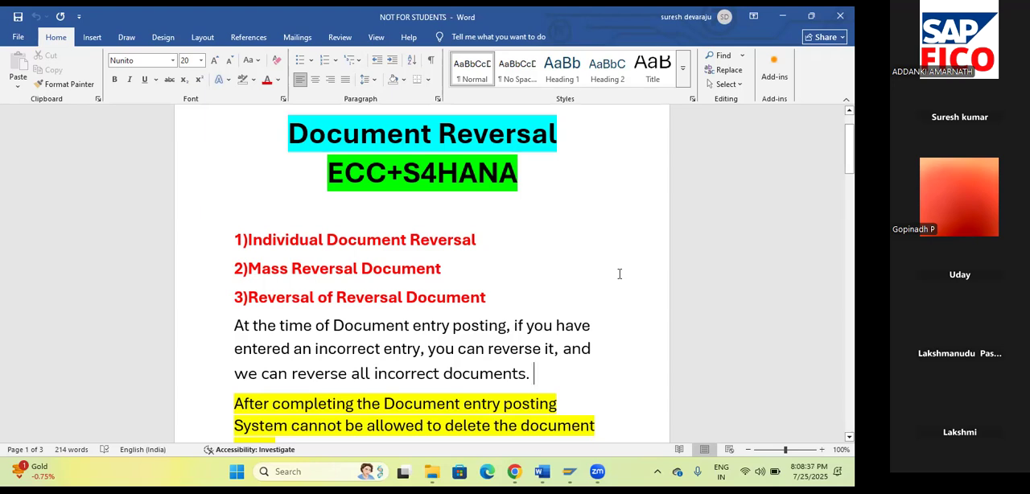
{"action": "left_click_drag", "start_coordinate": [460, 243], "coordinate": [249, 239]}
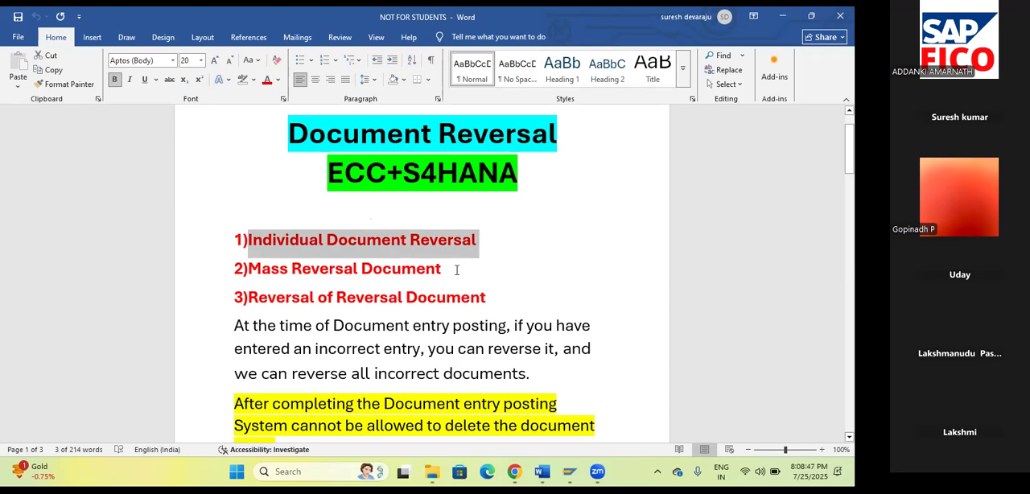
{"action": "left_click", "coordinate": [220, 280]}
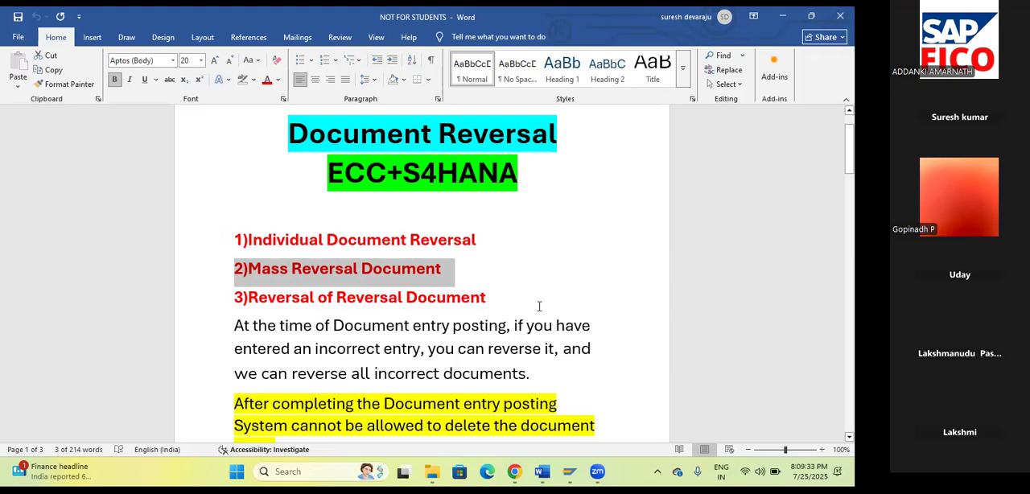
{"action": "triple_click", "coordinate": [254, 297]}
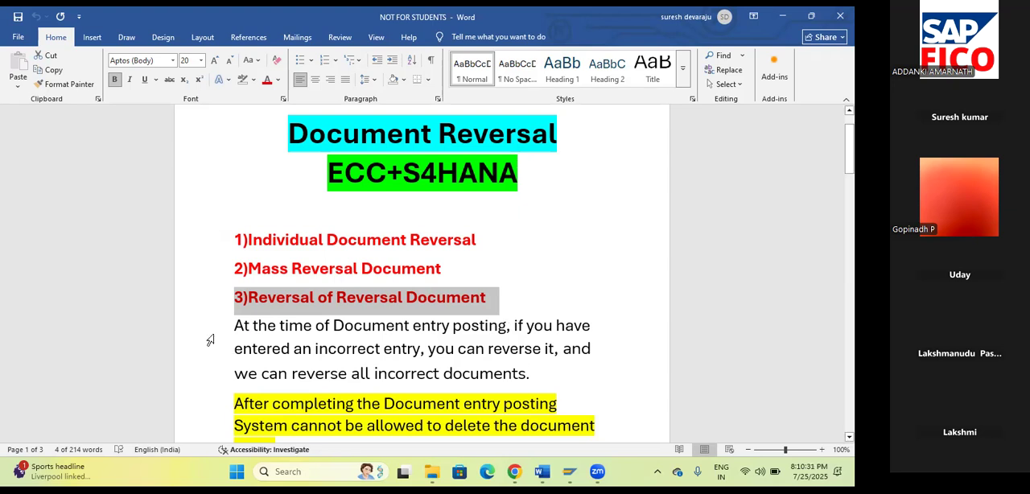
Go through the first-page paragraphs on incorrect entries, deletion limits, reversal postings and text-field changes, selecting each passage.
{"action": "left_click_drag", "start_coordinate": [235, 325], "coordinate": [568, 387]}
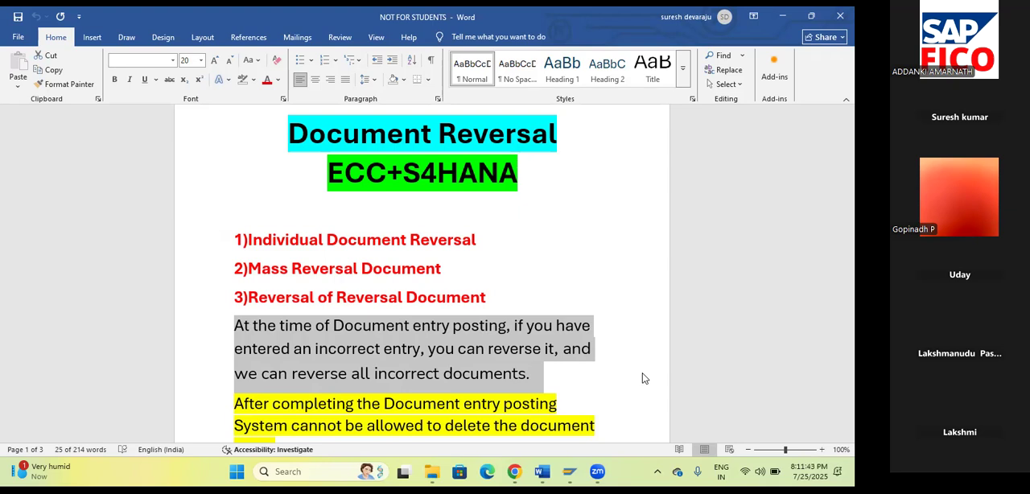
{"action": "scroll", "coordinate": [624, 358], "scroll_direction": "down", "scroll_amount": 5}
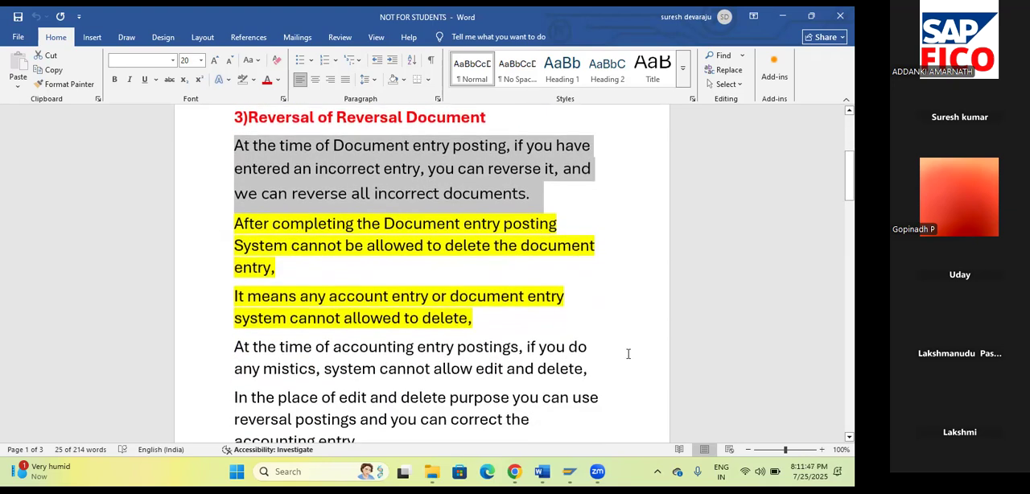
{"action": "left_click_drag", "start_coordinate": [238, 220], "coordinate": [351, 266]}
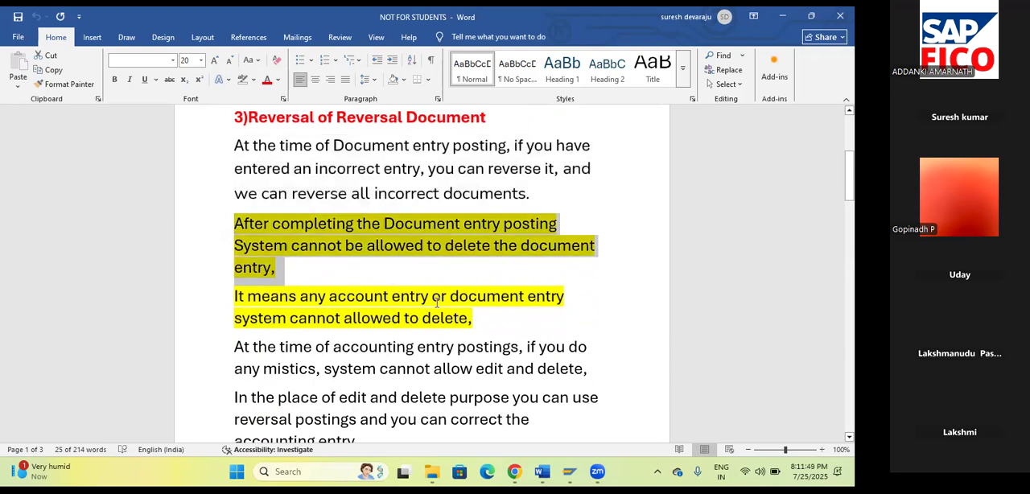
{"action": "left_click", "coordinate": [480, 319], "text": "shift"}
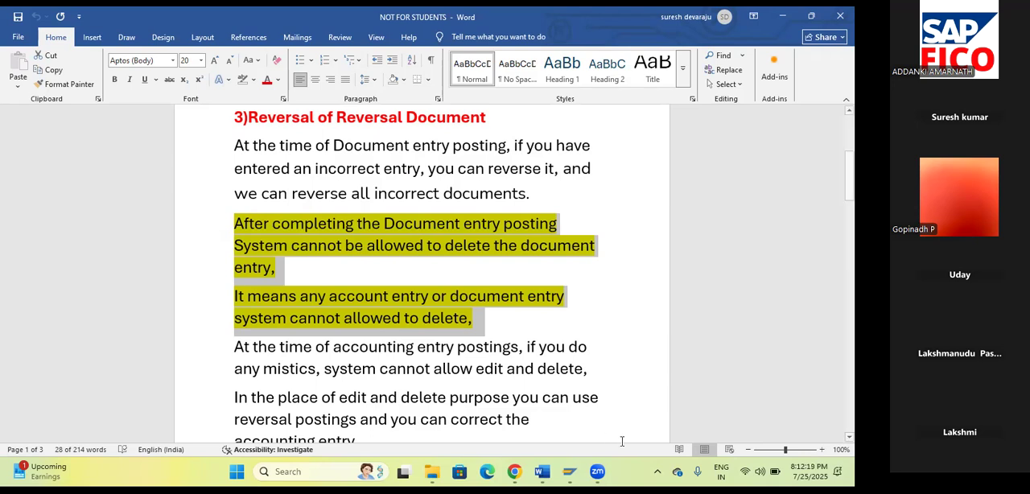
{"action": "scroll", "coordinate": [604, 371], "scroll_direction": "down", "scroll_amount": 1}
{"action": "left_click_drag", "start_coordinate": [249, 293], "coordinate": [362, 383]}
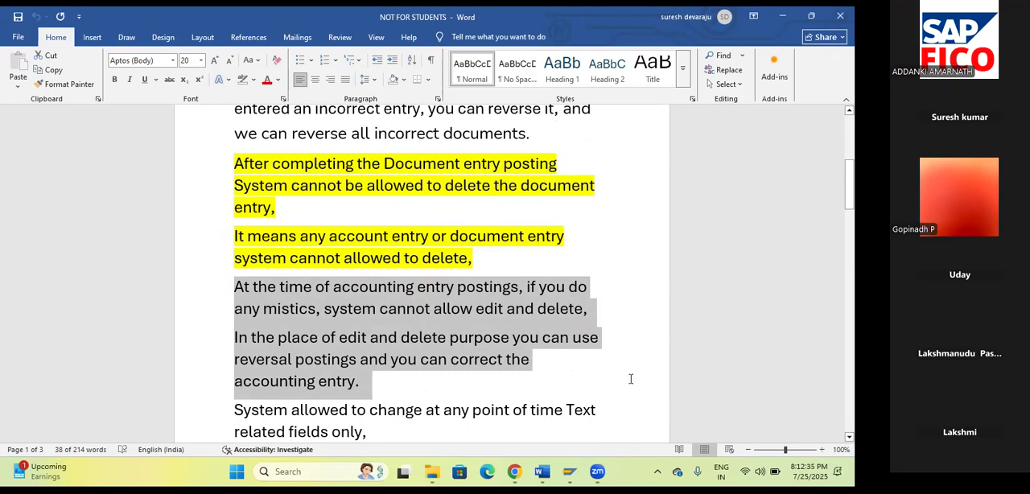
{"action": "scroll", "coordinate": [631, 383], "scroll_direction": "down", "scroll_amount": 1}
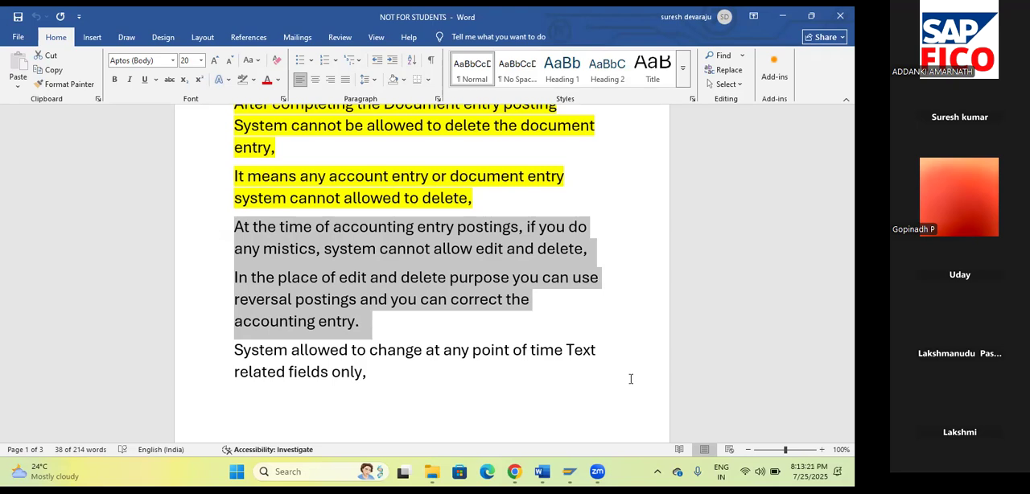
{"action": "left_click_drag", "start_coordinate": [234, 351], "coordinate": [373, 398]}
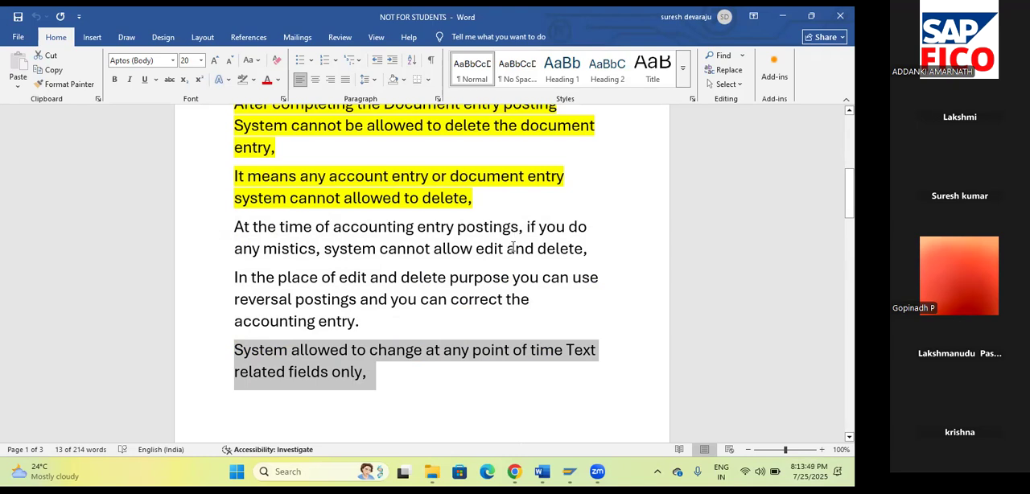
Review the second page's paragraph about changes after posting and the list of reversal types with their transaction codes.
{"action": "scroll", "coordinate": [575, 271], "scroll_direction": "down", "scroll_amount": 5}
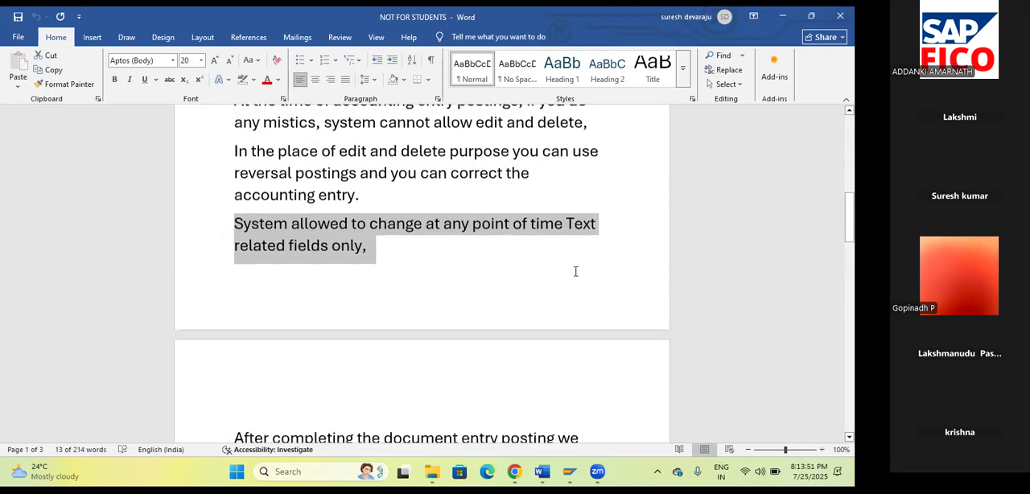
{"action": "scroll", "coordinate": [577, 270], "scroll_direction": "down", "scroll_amount": 3}
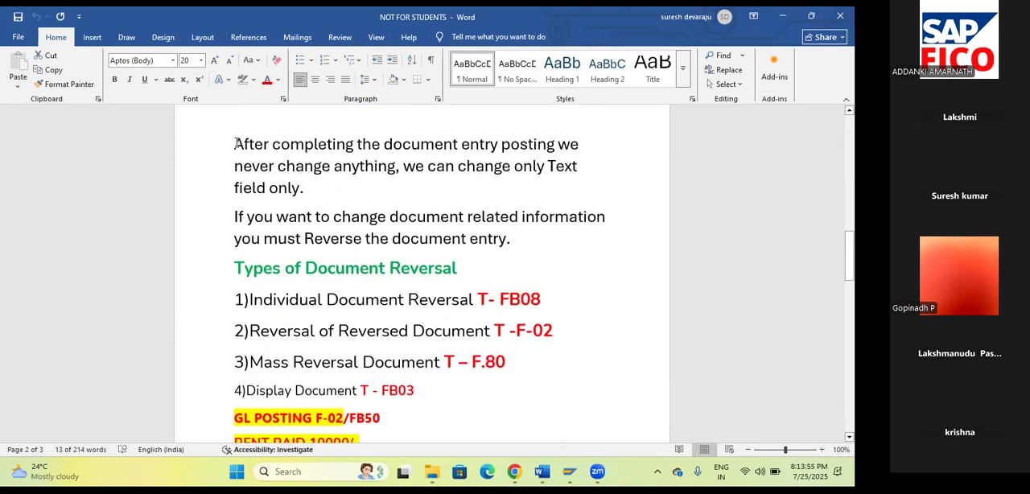
{"action": "left_click_drag", "start_coordinate": [235, 144], "coordinate": [304, 188]}
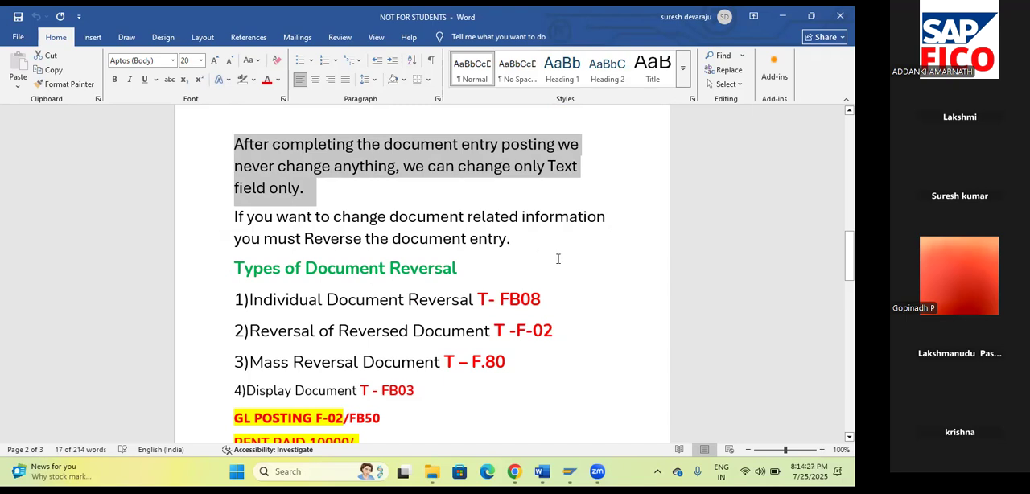
{"action": "scroll", "coordinate": [559, 257], "scroll_direction": "down", "scroll_amount": 2}
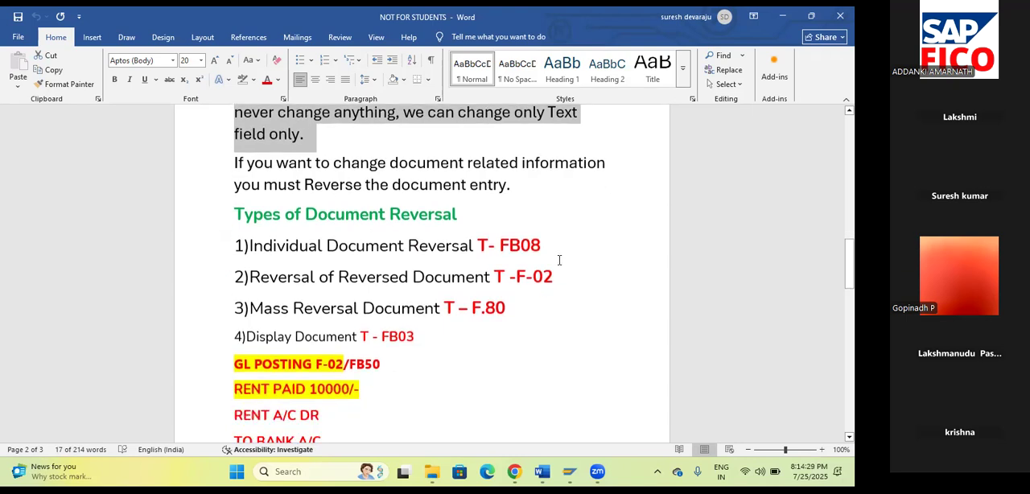
{"action": "left_click", "coordinate": [569, 472]}
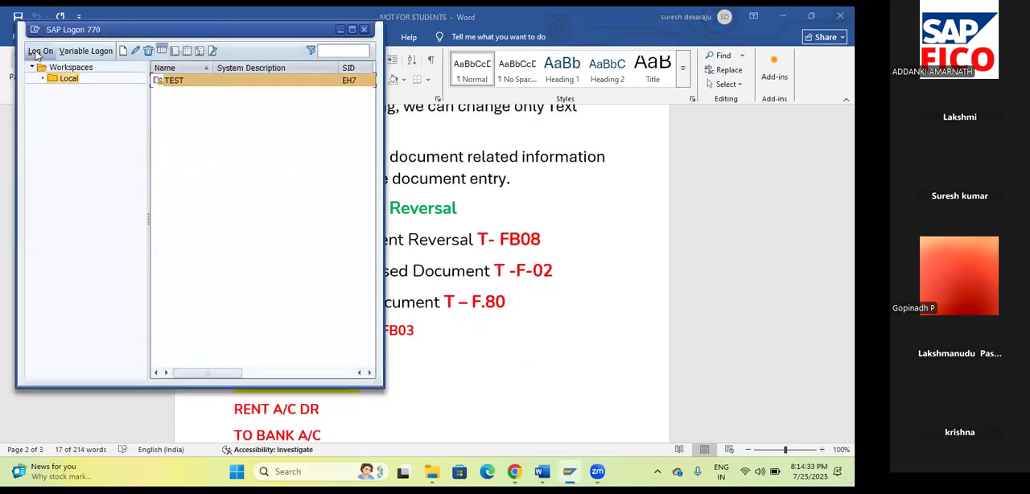
{"action": "left_click", "coordinate": [576, 187]}
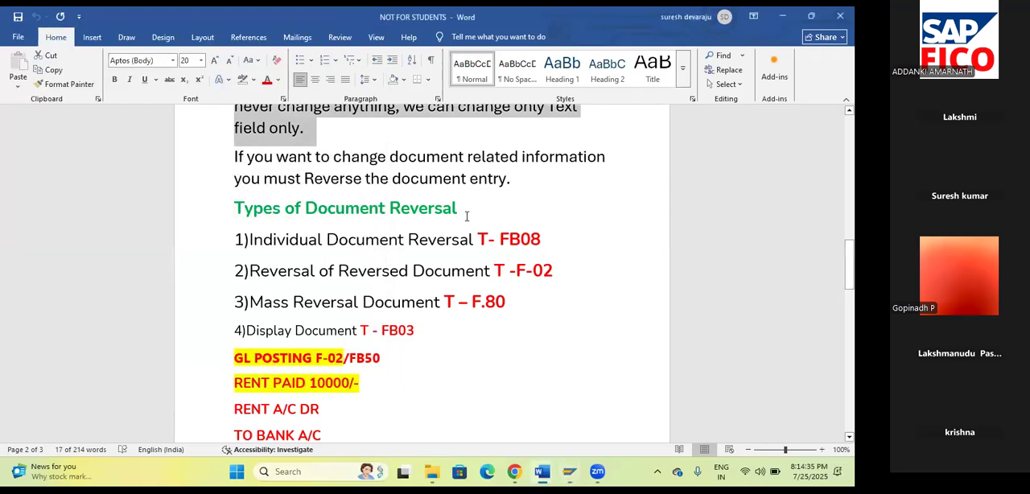
Add the line "Define reversal reason codes" below the Types of Document Reversal heading, correcting its spelling.
{"action": "left_click", "coordinate": [480, 211]}
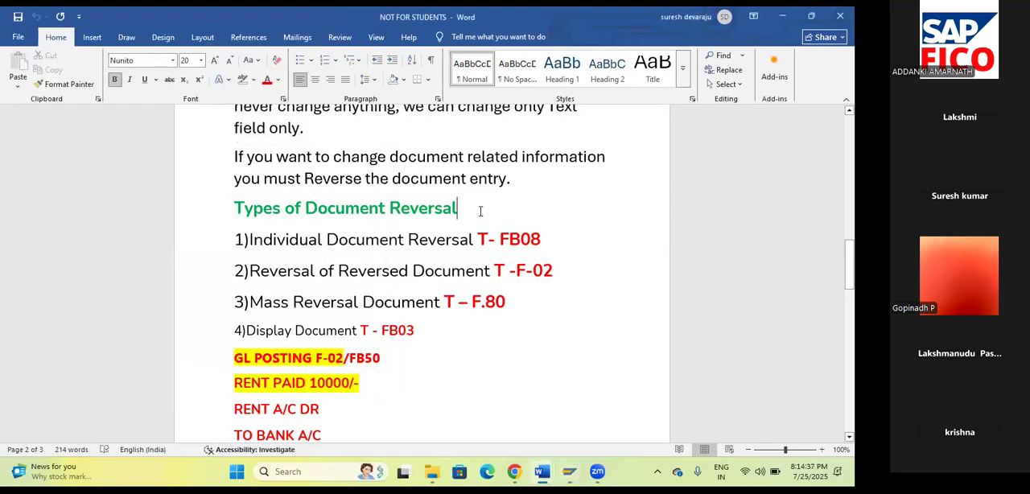
{"action": "key", "text": "Return"}
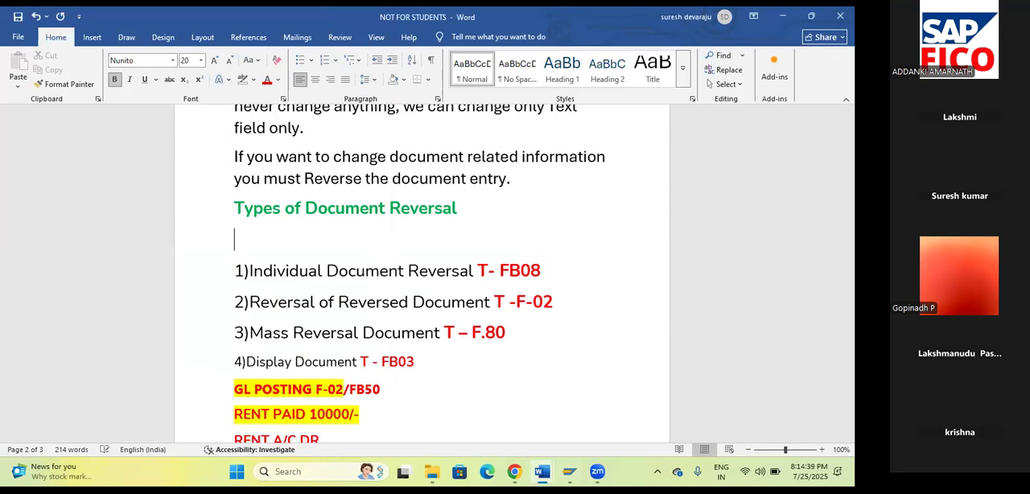
{"action": "type", "text": "Define reveral"}
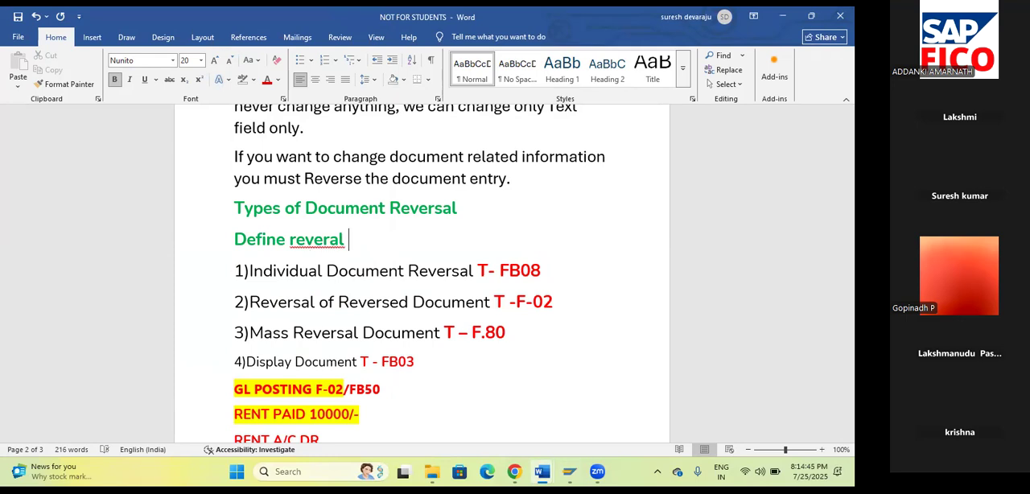
{"action": "key", "text": "BackSpace"}
{"action": "key", "text": "BackSpace"}
{"action": "key", "text": "BackSpace"}
{"action": "type", "text": "sal reaon "}
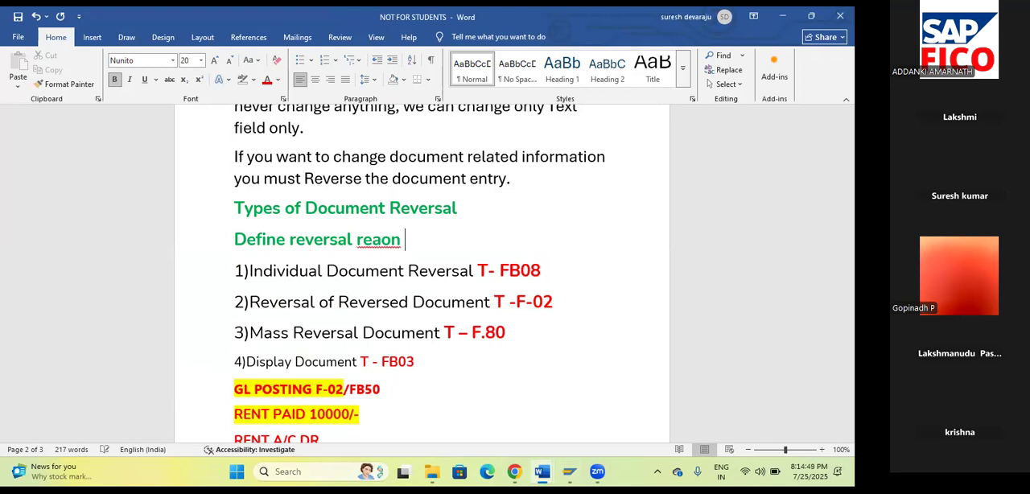
{"action": "type", "text": "codes"}
{"action": "left_click", "coordinate": [384, 242]}
{"action": "type", "text": "s"}
End the reversal reason codes line with a colon directly after "codes", without a space before it.
{"action": "left_click", "coordinate": [465, 242]}
{"action": "type", "text": ":"}
{"action": "key", "text": "ctrl+a"}
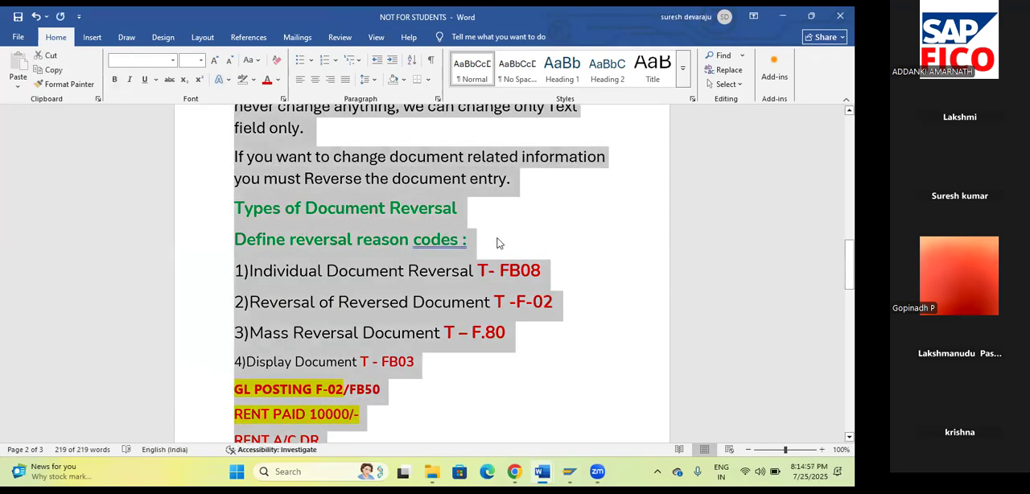
{"action": "left_click", "coordinate": [465, 241]}
{"action": "key", "text": "BackSpace"}
{"action": "key", "text": "BackSpace"}
{"action": "type", "text": ":"}
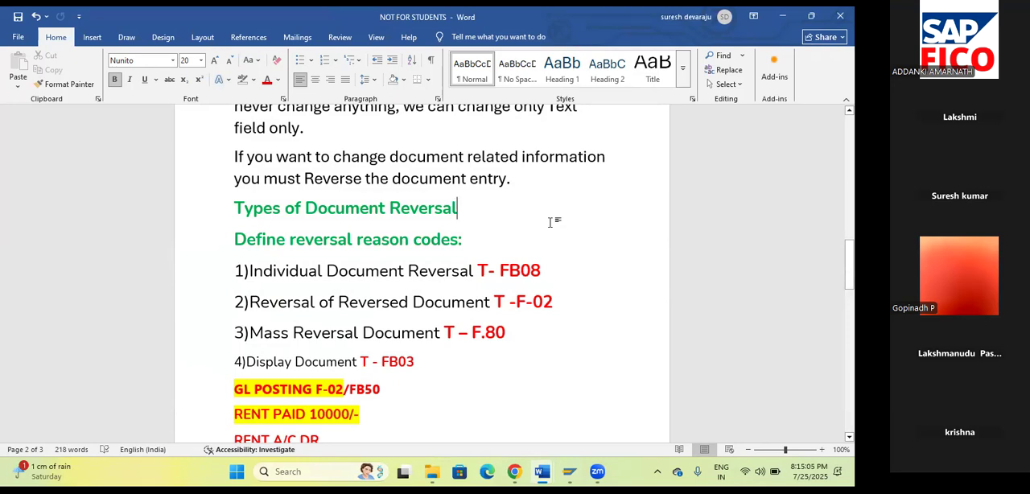
Capitalise the first letter of "Reversal" in the reason codes line.
{"action": "left_click", "coordinate": [304, 235]}
{"action": "key", "text": "BackSpace"}
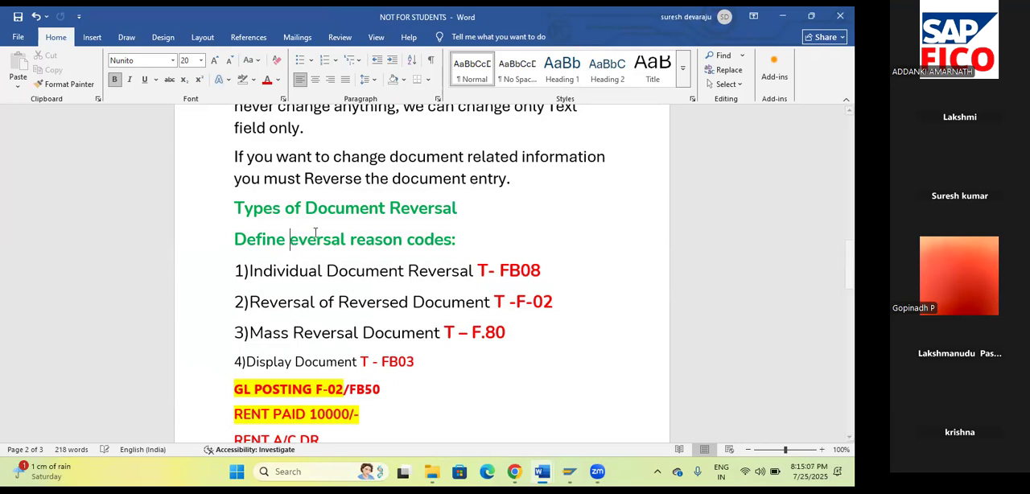
{"action": "type", "text": "R"}
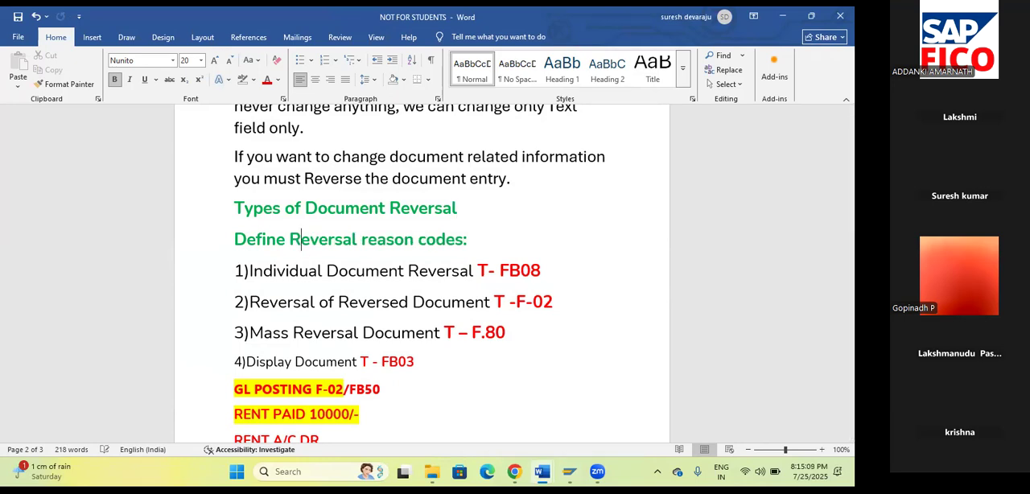
{"action": "left_click", "coordinate": [577, 230]}
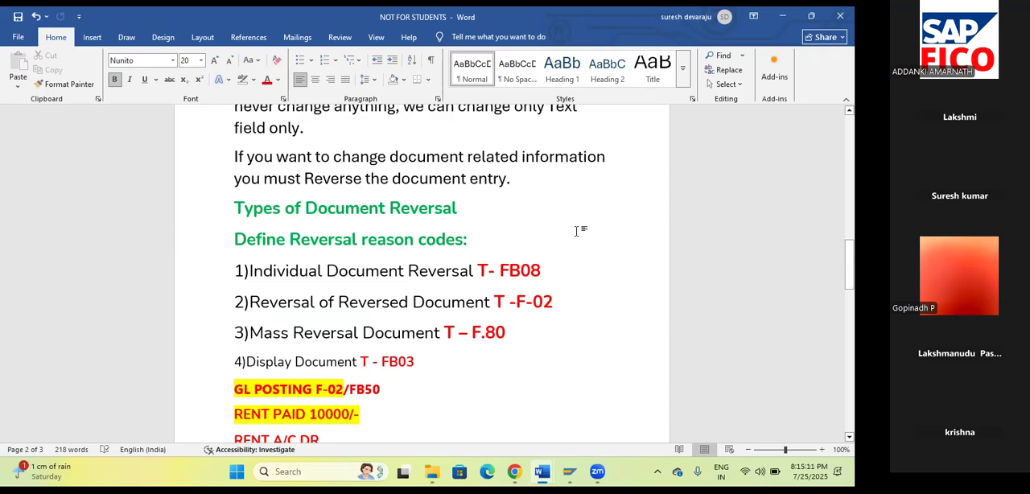
{"action": "scroll", "coordinate": [575, 231], "scroll_direction": "down", "scroll_amount": 1}
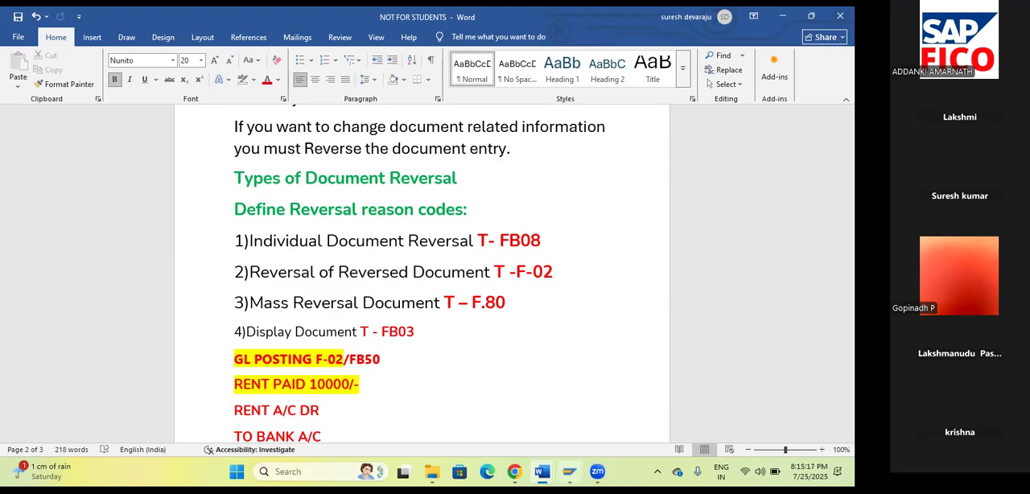
{"action": "mouse_move", "coordinate": [569, 475]}
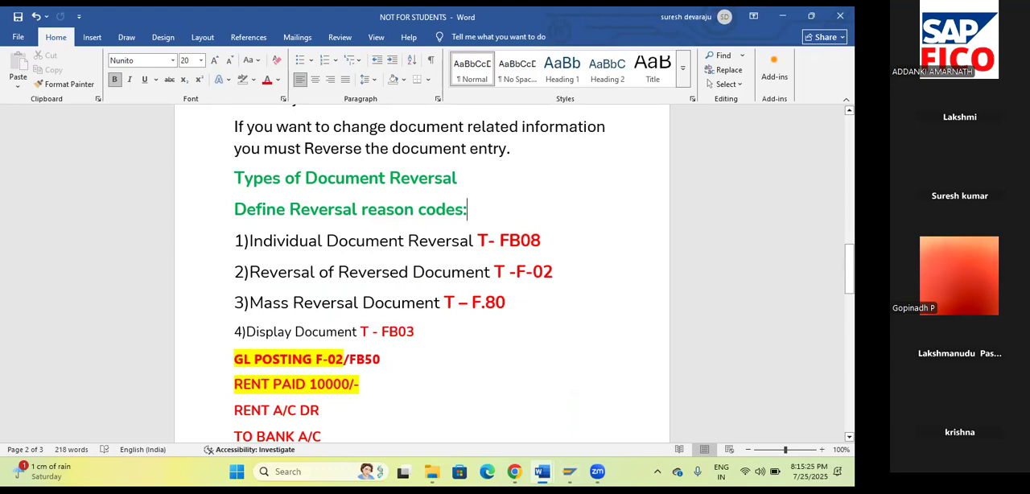
Switch to SAP and log on to client 800 with the user ID and account password.
{"action": "left_click", "coordinate": [570, 471]}
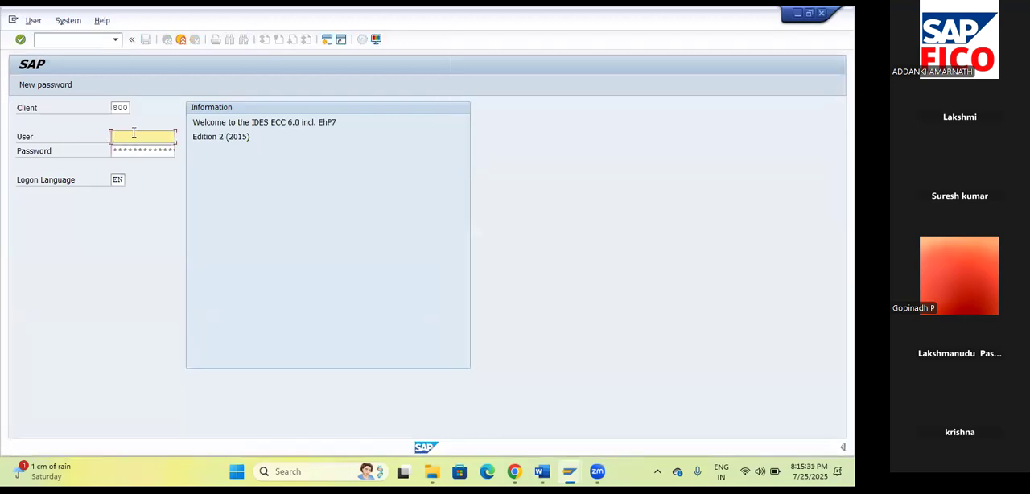
{"action": "key", "text": "Tab"}
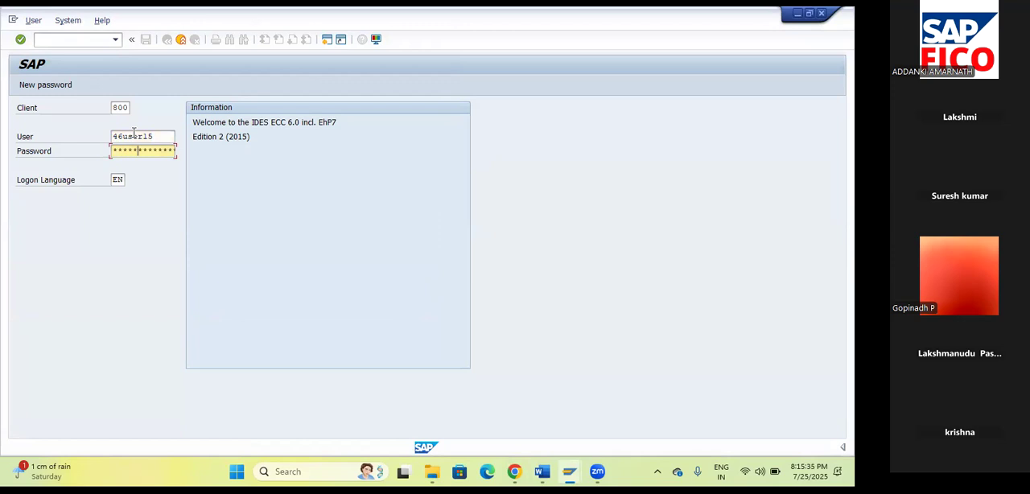
{"action": "key", "text": "Return"}
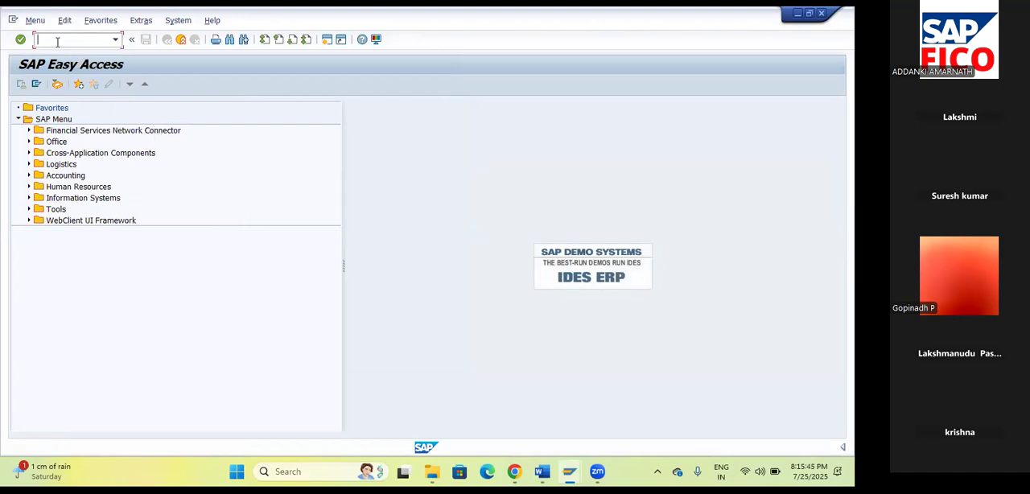
Try to run the transaction command /NSPROIMG from SAP Easy Access.
{"action": "type", "text": "/PRO"}
{"action": "key", "text": "BackSpace"}
{"action": "key", "text": "BackSpace"}
{"action": "key", "text": "BackSpace"}
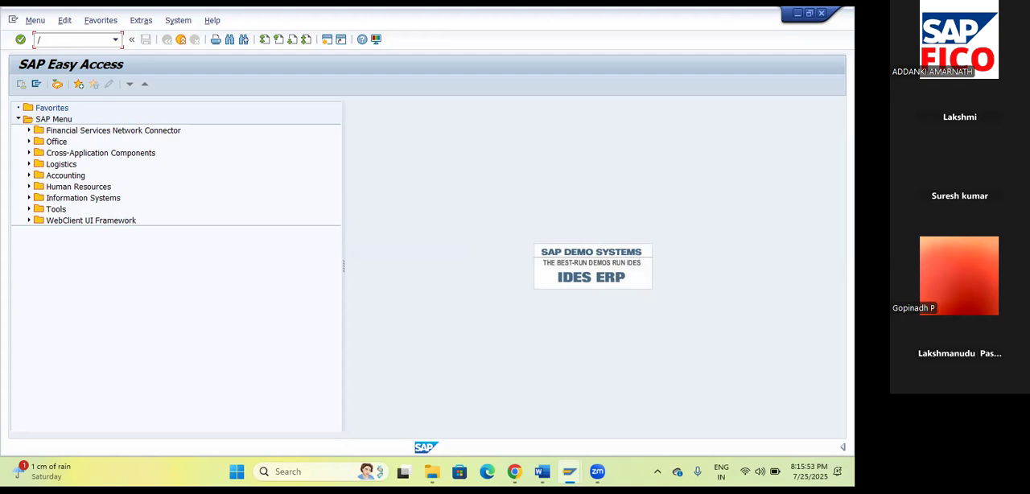
{"action": "key", "text": "BackSpace"}
{"action": "type", "text": "/SPROIMGN"}
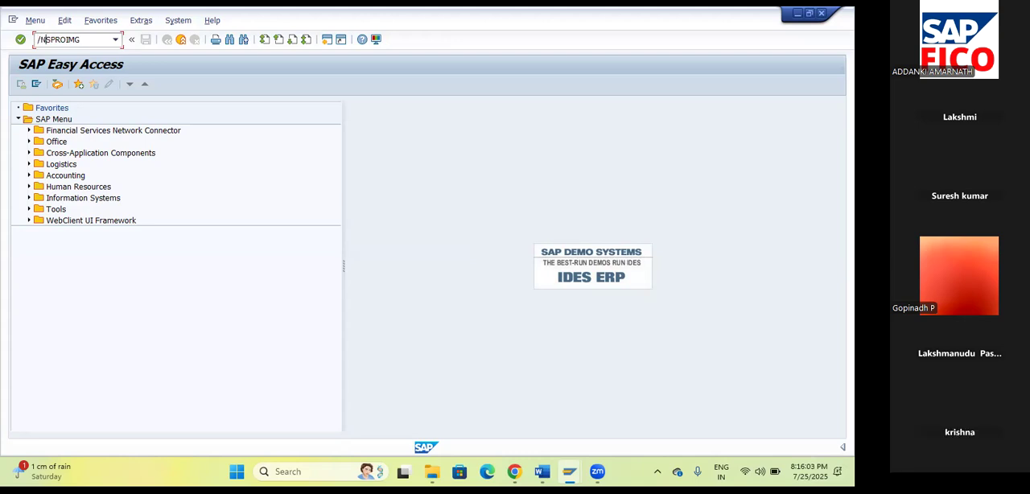
{"action": "key", "text": "Return"}
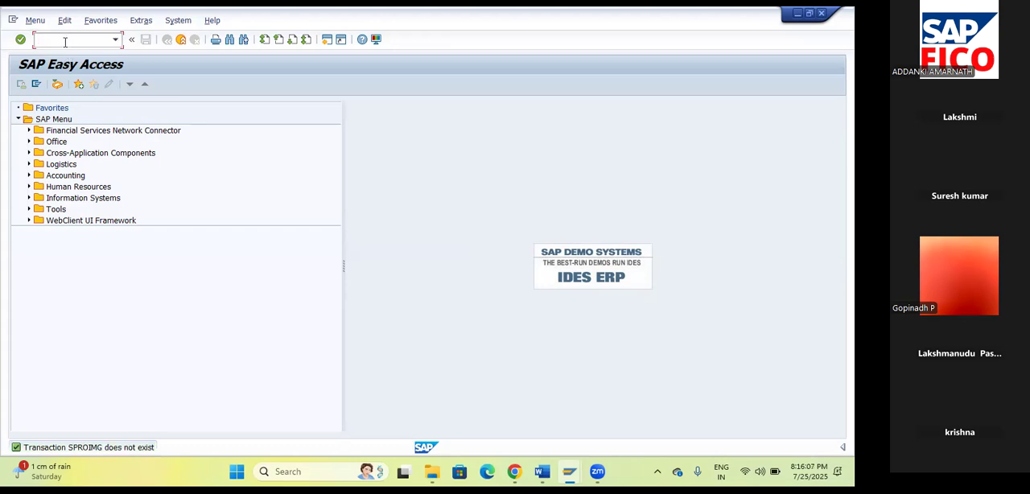
Run transaction SPRO and display the SAP Reference IMG.
{"action": "type", "text": "SPRO"}
{"action": "key", "text": "Return"}
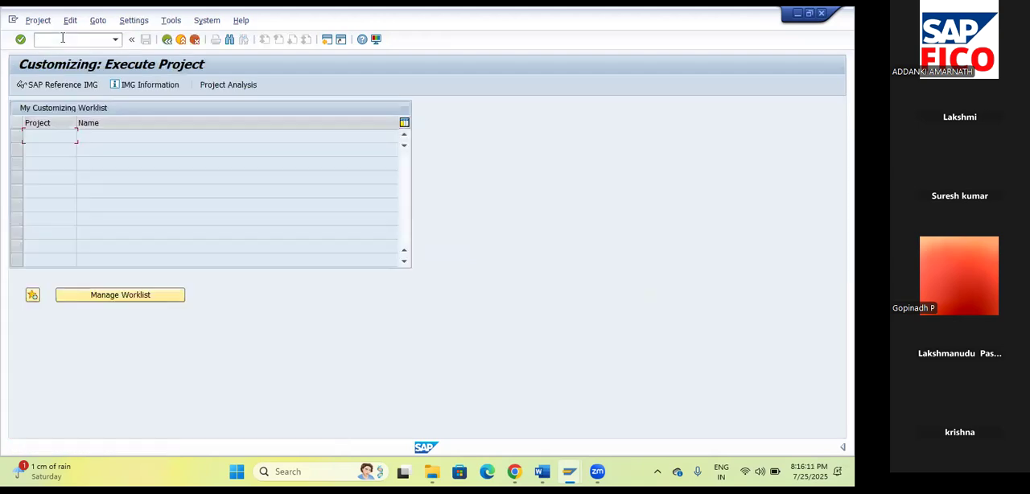
{"action": "left_click", "coordinate": [66, 89]}
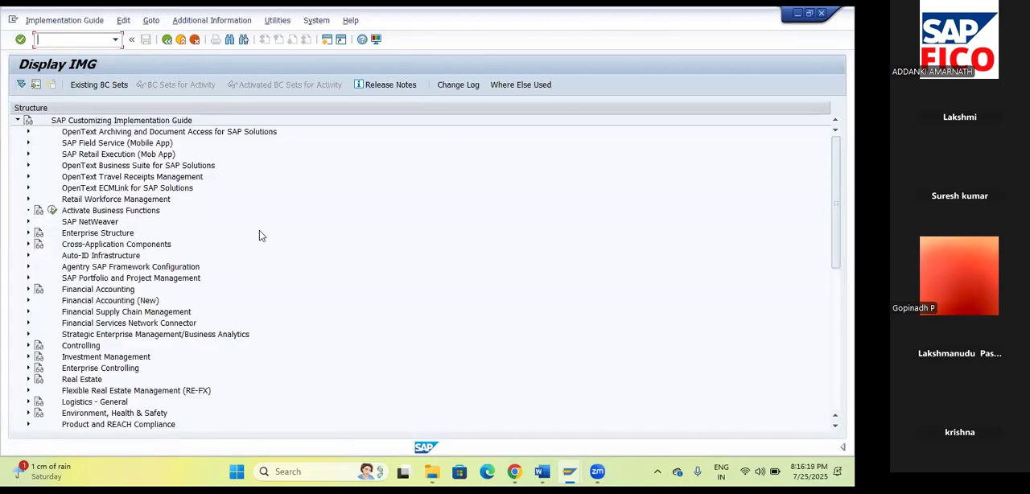
Expand Financial Accounting (New) and its Global Settings (New) in the IMG structure, checking the Ledgers node and collapsing it again.
{"action": "left_click", "coordinate": [28, 301]}
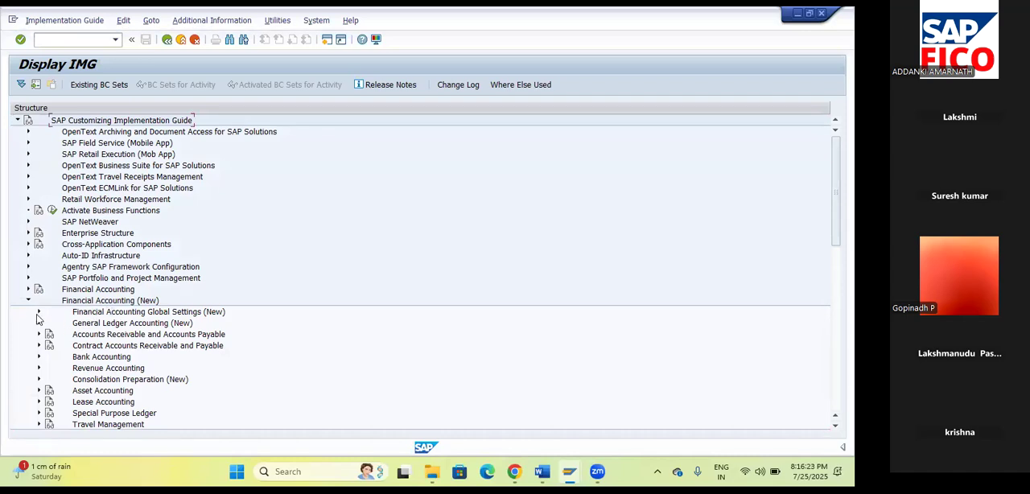
{"action": "left_click", "coordinate": [38, 313]}
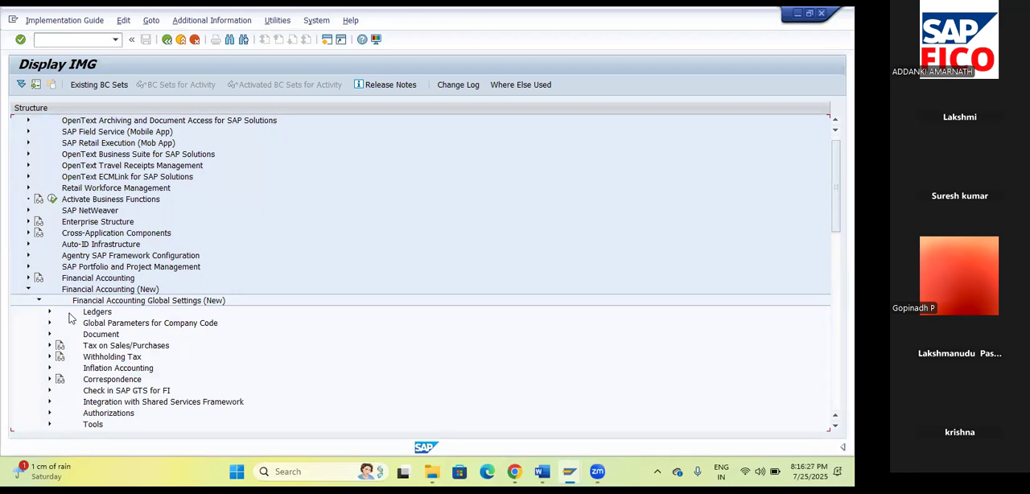
{"action": "left_click", "coordinate": [49, 312]}
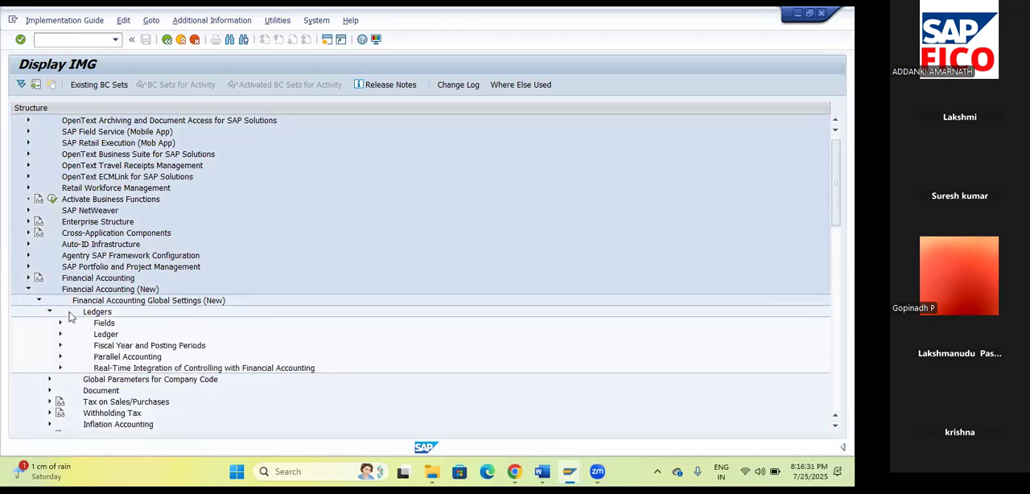
{"action": "left_click", "coordinate": [49, 312]}
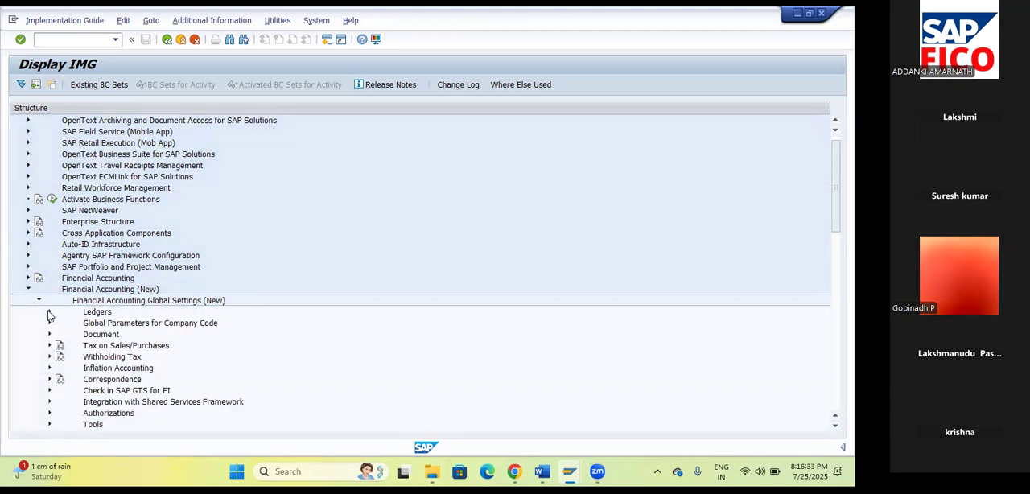
Execute Define Reasons for Reversal under General Ledger Accounting (New), Business Transactions, Adjustment Posting/Reversal.
{"action": "scroll", "coordinate": [130, 332], "scroll_direction": "down", "scroll_amount": 1}
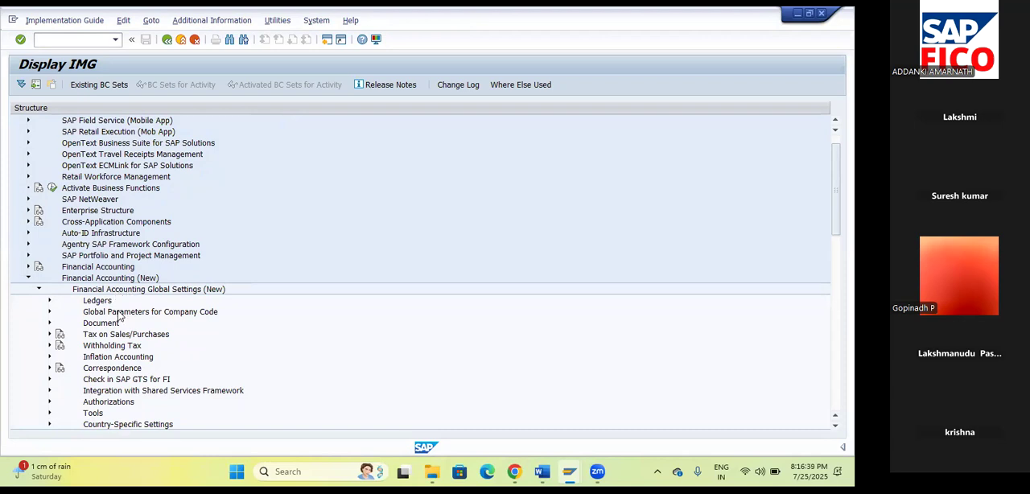
{"action": "scroll", "coordinate": [137, 335], "scroll_direction": "down", "scroll_amount": 1}
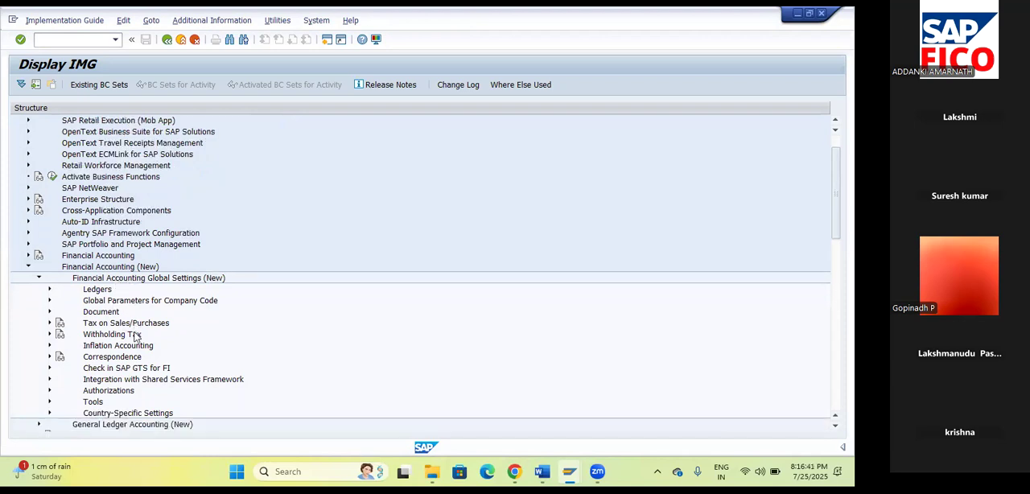
{"action": "scroll", "coordinate": [158, 370], "scroll_direction": "down", "scroll_amount": 1}
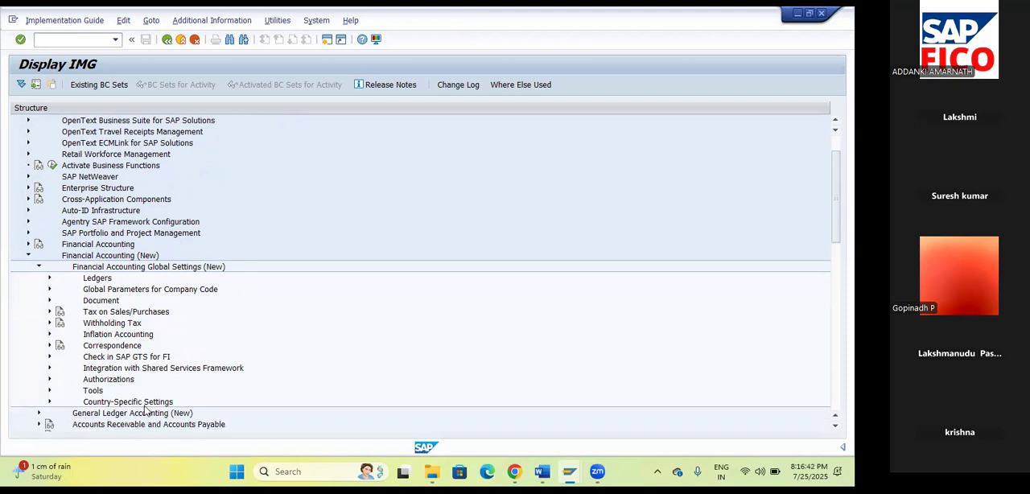
{"action": "left_click", "coordinate": [40, 413]}
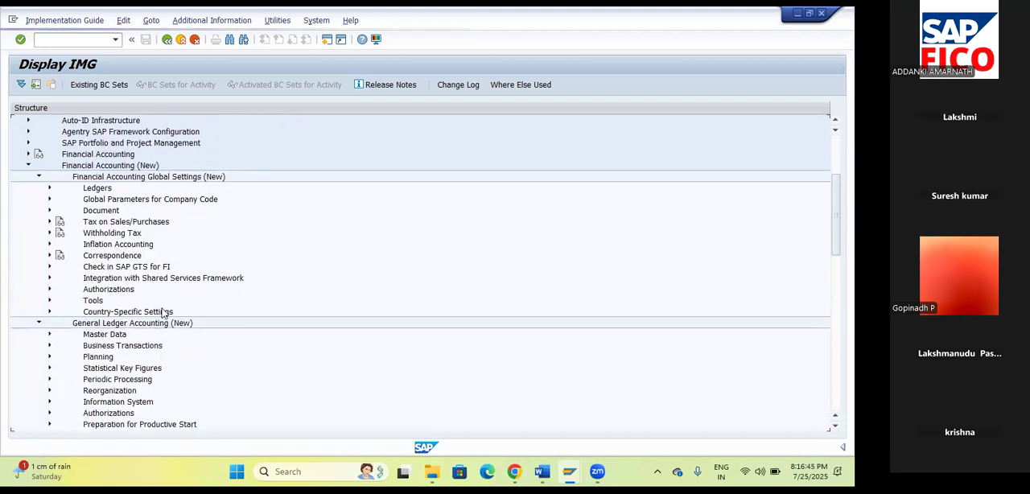
{"action": "scroll", "coordinate": [227, 276], "scroll_direction": "down", "scroll_amount": 2}
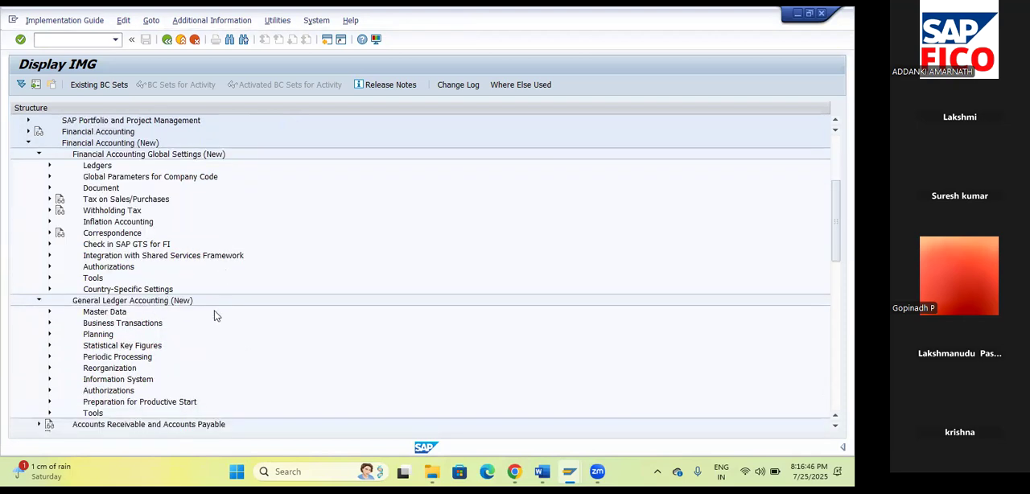
{"action": "left_click", "coordinate": [50, 325]}
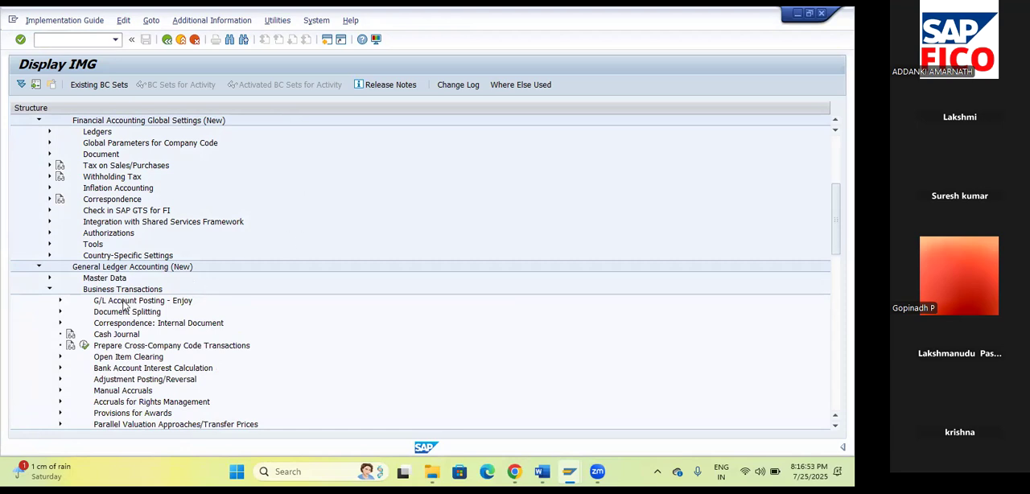
{"action": "left_click", "coordinate": [60, 380]}
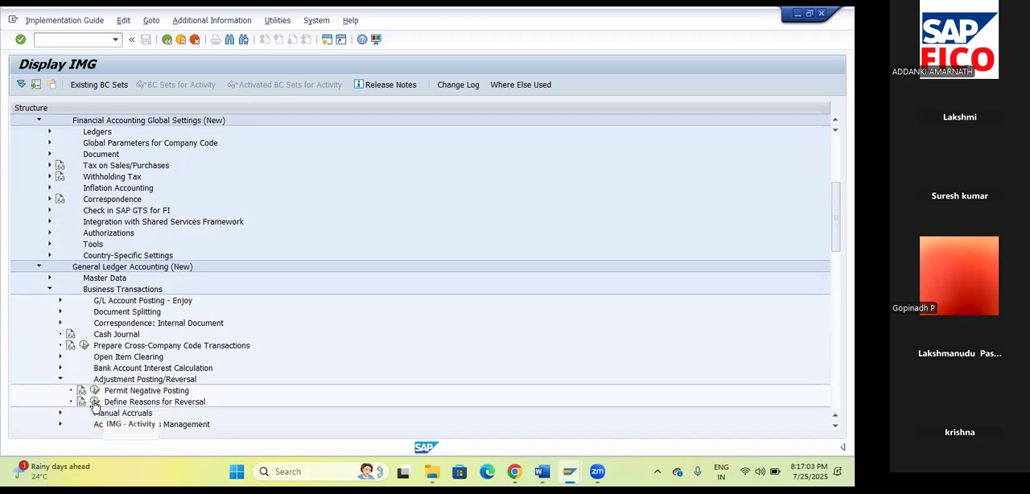
{"action": "left_click", "coordinate": [95, 402]}
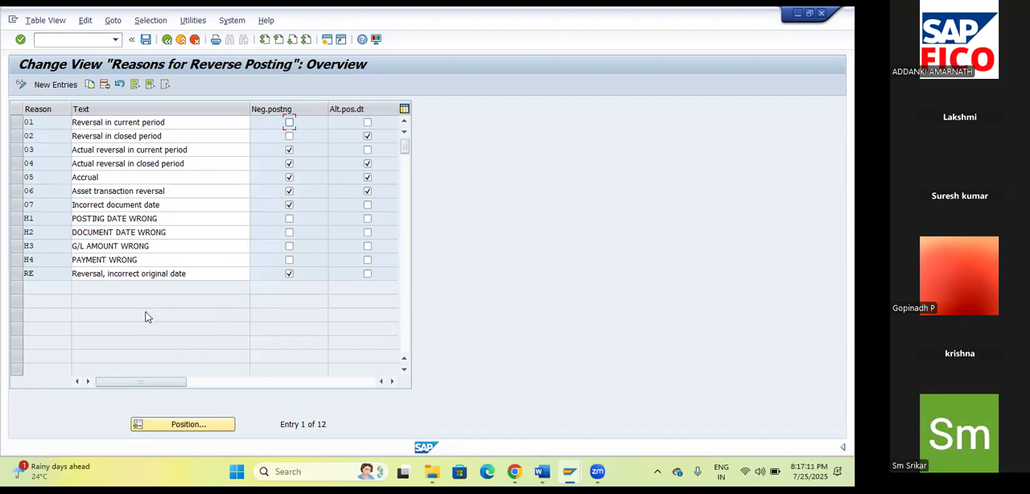
Start new entries for the reverse posting reasons and add reason P1 with the text "Posting date wrong".
{"action": "left_click", "coordinate": [53, 84]}
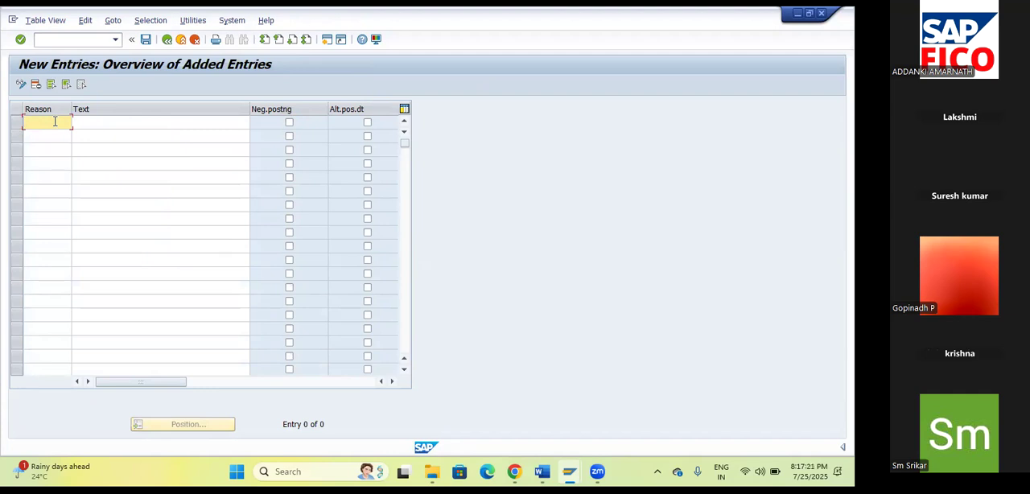
{"action": "type", "text": "P1"}
{"action": "left_click", "coordinate": [113, 120]}
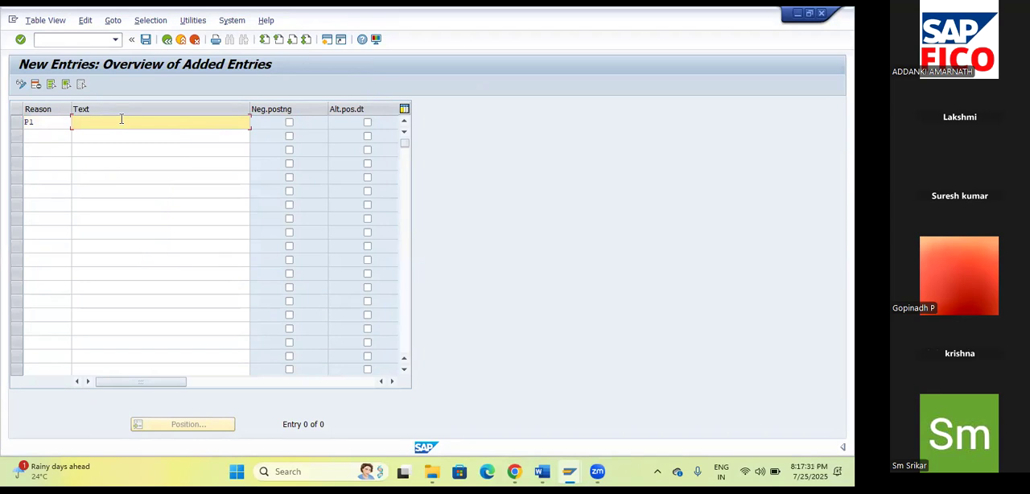
{"action": "type", "text": "Posting date wrong"}
{"action": "key", "text": "Return"}
Add reversal reason P2 with the text "Tax code wrong" in the second row.
{"action": "left_click", "coordinate": [38, 141]}
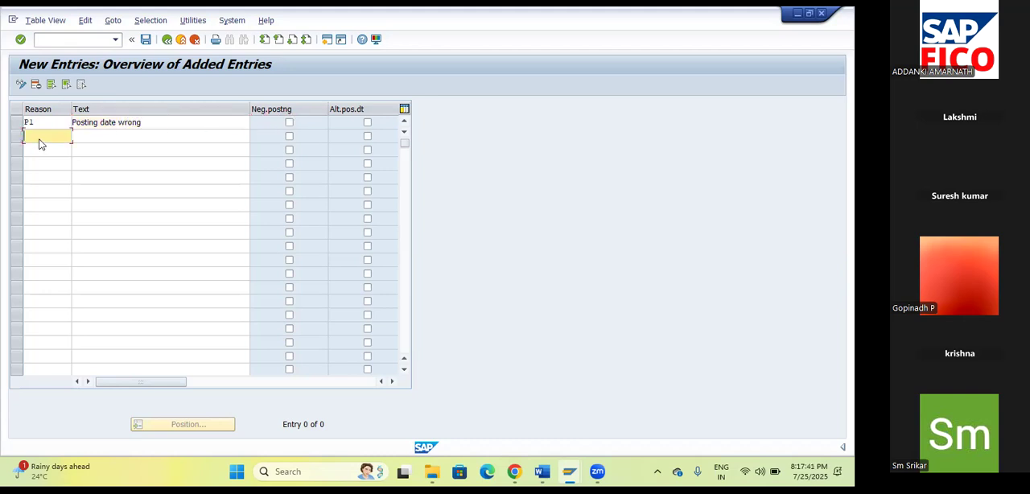
{"action": "type", "text": "P2"}
{"action": "key", "text": "Tab"}
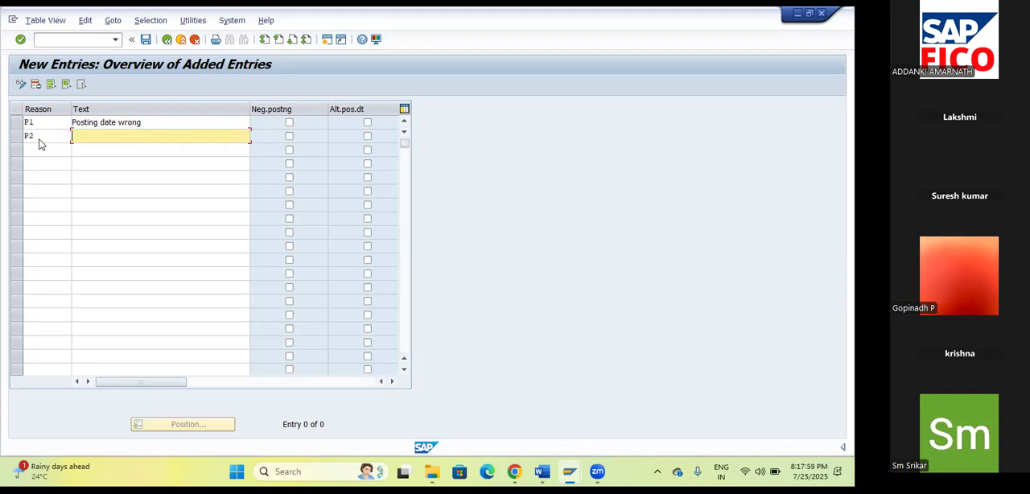
{"action": "type", "text": "Tax code wrong"}
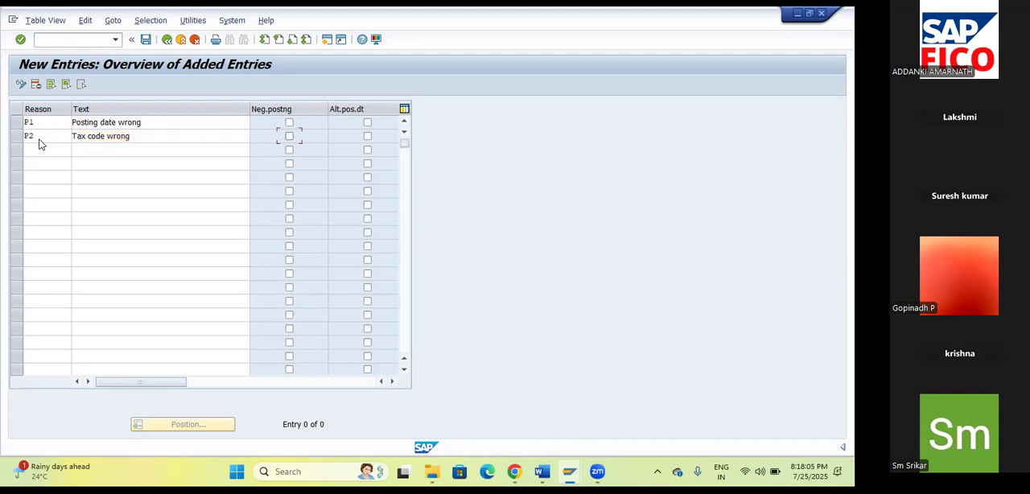
Add reversal reason P3 with the text "Document date wrong" in the third row.
{"action": "left_click", "coordinate": [33, 148]}
{"action": "type", "text": "P3"}
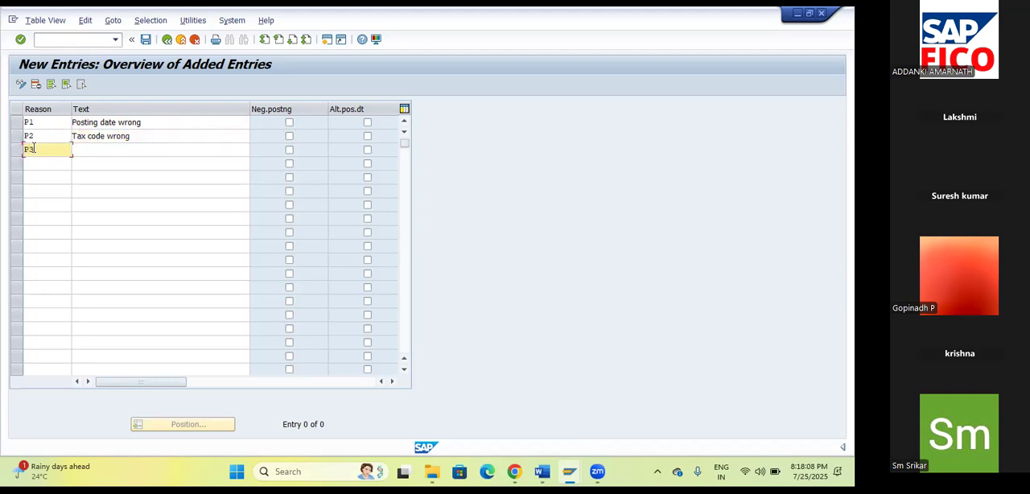
{"action": "key", "text": "Tab"}
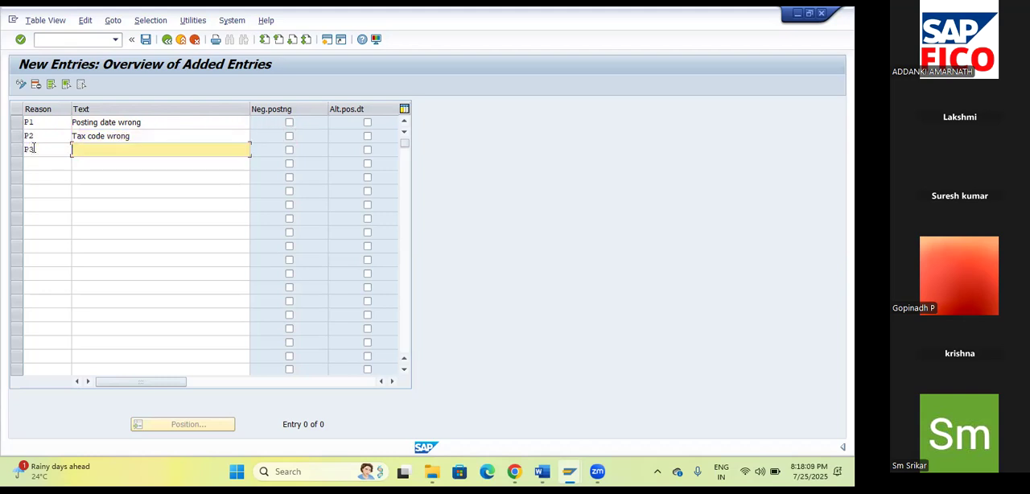
{"action": "type", "text": "Document dat"}
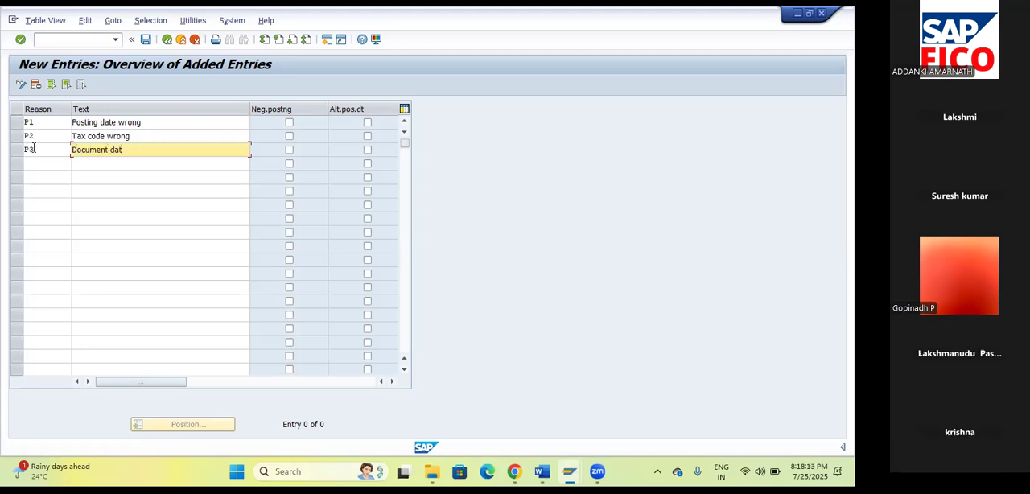
{"action": "type", "text": "e wrong"}
Add reversal reason P4 with the text "Vendor or customer wrong" in the fourth row.
{"action": "left_click", "coordinate": [34, 163]}
{"action": "type", "text": "P4"}
{"action": "key", "text": "Tab"}
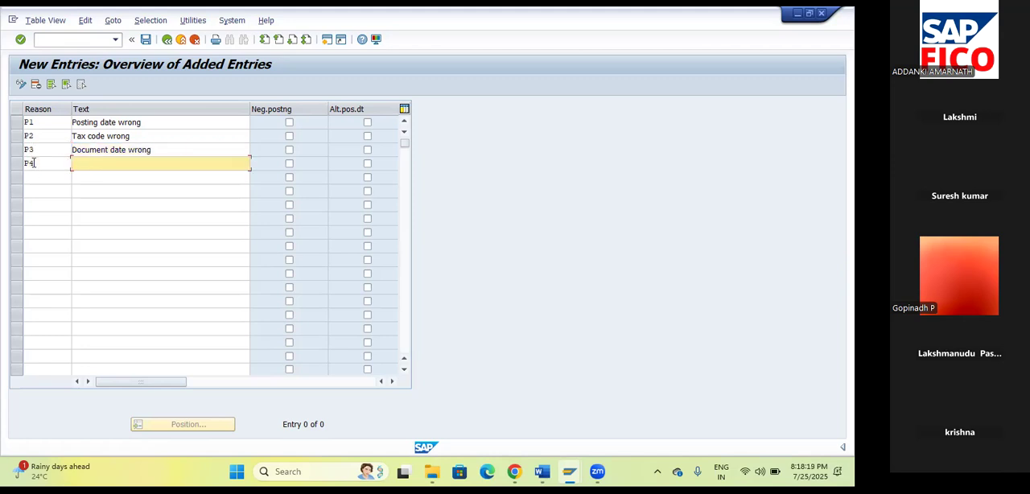
{"action": "type", "text": "Ve"}
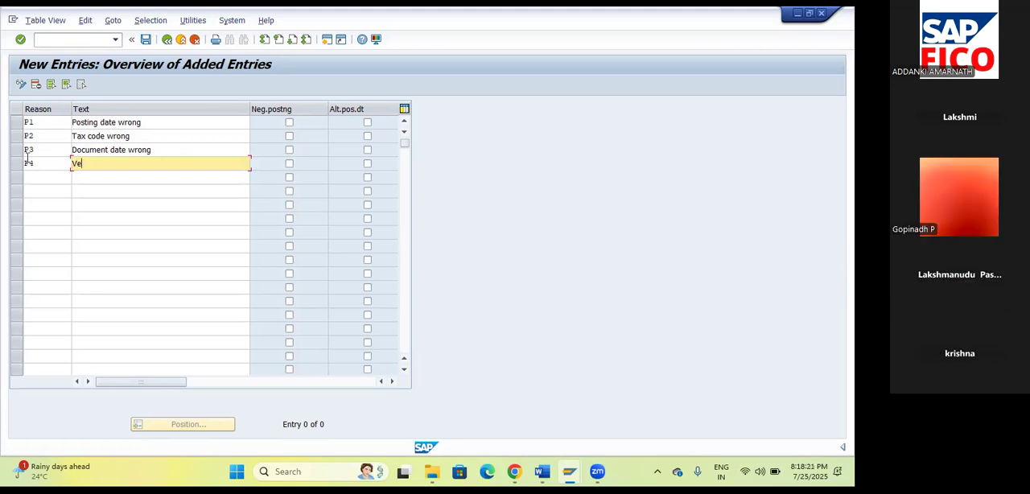
{"action": "type", "text": "ndor or customer wrong"}
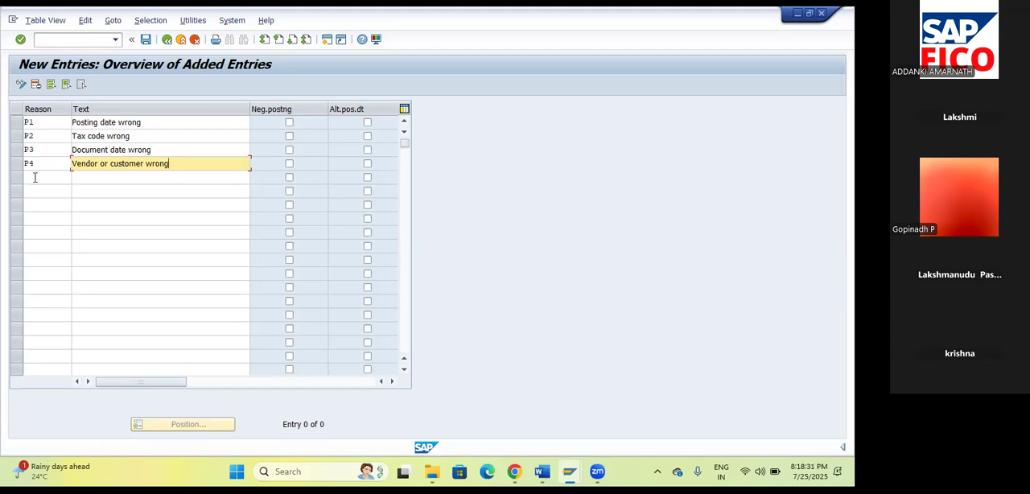
Add reversal reason P5 with the text "Payment wrong" in the fifth row.
{"action": "left_click", "coordinate": [34, 177]}
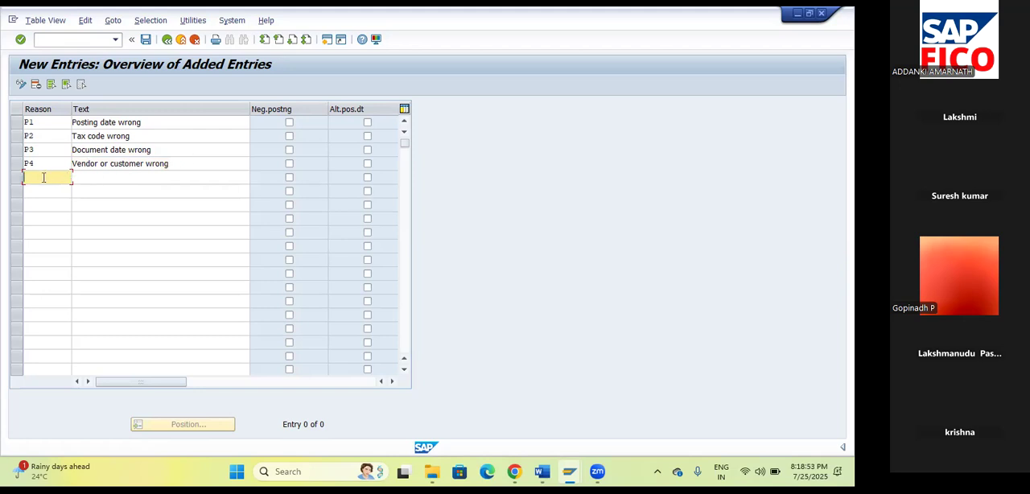
{"action": "type", "text": "P5"}
{"action": "key", "text": "Tab"}
{"action": "type", "text": "Pay"}
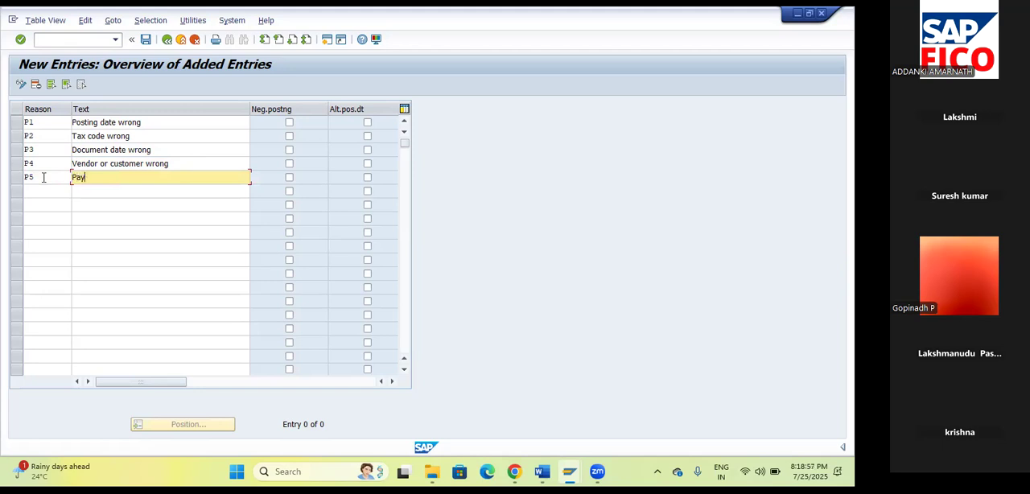
{"action": "type", "text": "ment wrong"}
Add reversal reason P6 with the text "Parameter wrong" in the sixth row.
{"action": "left_click", "coordinate": [35, 191]}
{"action": "type", "text": "P6"}
{"action": "key", "text": "Tab"}
{"action": "type", "text": "Parameter"}
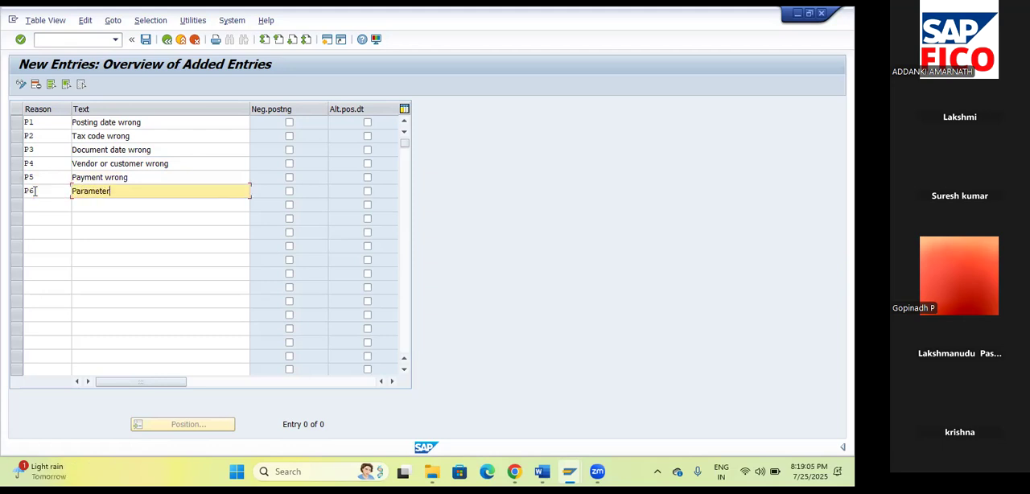
{"action": "type", "text": " wrong"}
Add reversal reason P7 with the text "GL Account wrong" in the seventh row.
{"action": "left_click", "coordinate": [30, 205]}
{"action": "type", "text": "P7"}
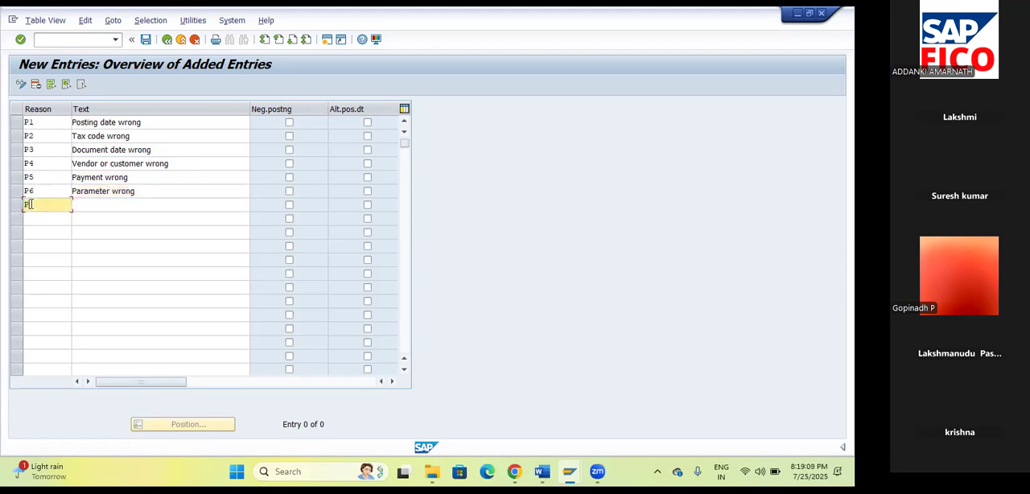
{"action": "key", "text": "Tab"}
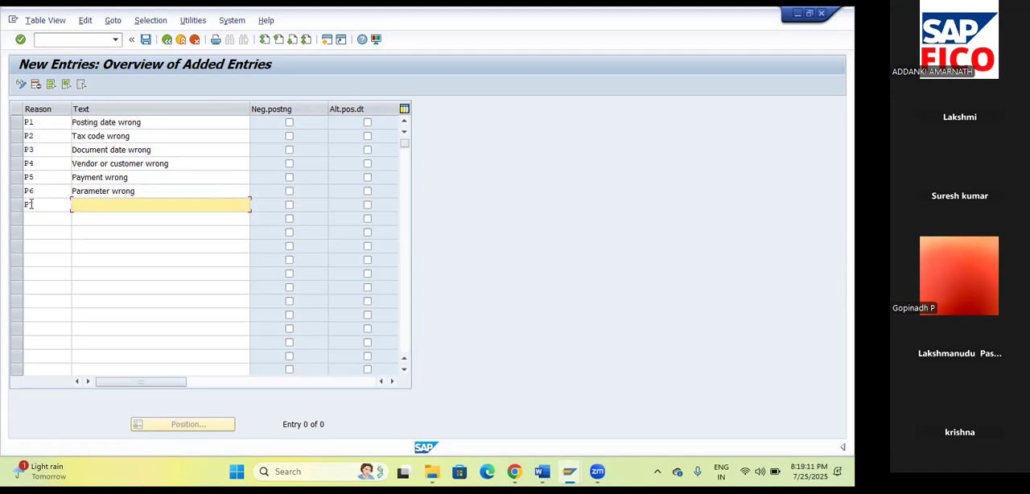
{"action": "type", "text": "GL Account wrong"}
Add reversal reason P8 with the text "Currency wrong" in the eighth row.
{"action": "left_click", "coordinate": [30, 218]}
{"action": "type", "text": "P8"}
{"action": "key", "text": "Tab"}
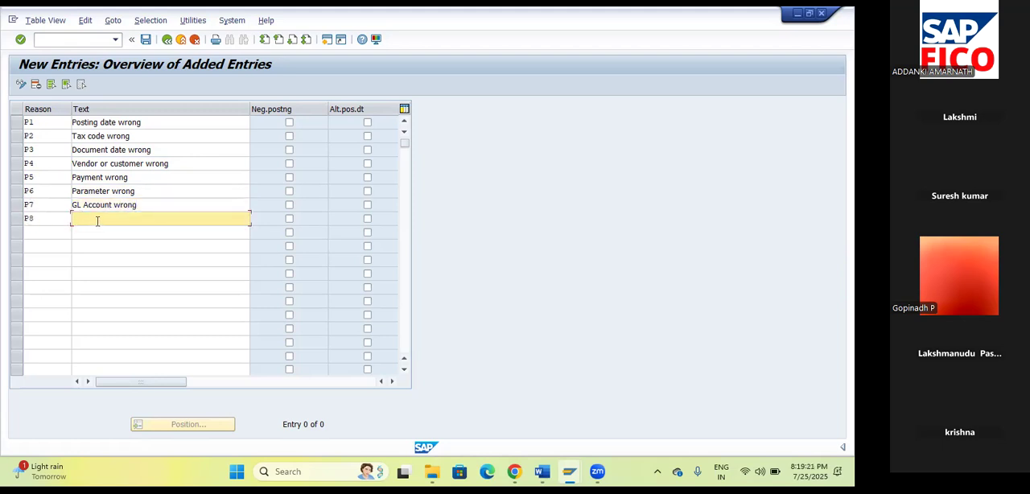
{"action": "type", "text": "Currency wrong"}
Add reversal reason P9 with the text "Assignment Feild wrong" and save the new entries under the proposed customizing request.
{"action": "left_click", "coordinate": [57, 232]}
{"action": "type", "text": "P9"}
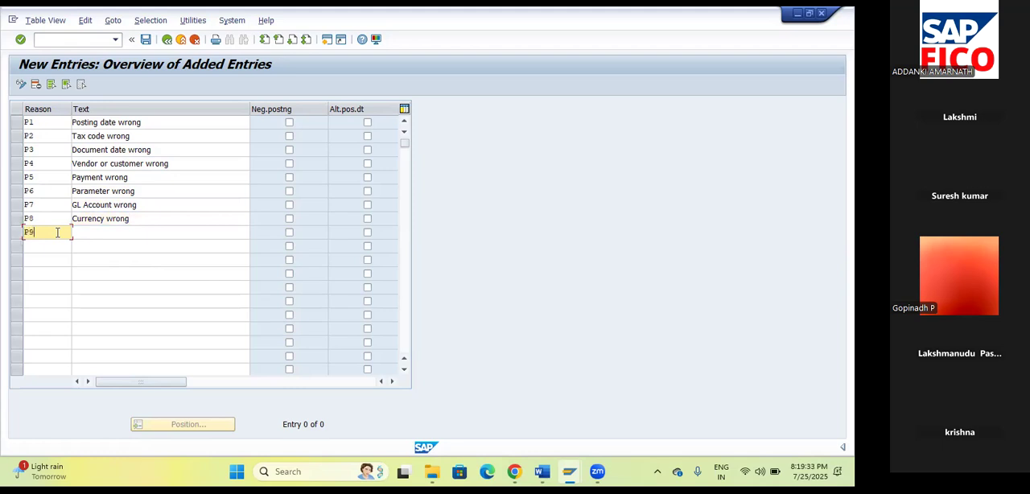
{"action": "key", "text": "Tab"}
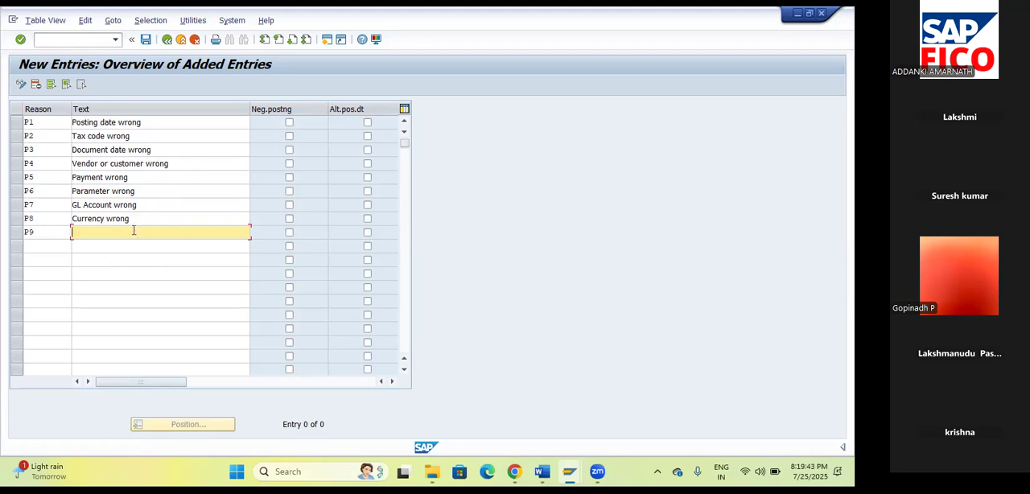
{"action": "type", "text": "Ass"}
{"action": "type", "text": "ignment "}
{"action": "type", "text": "Fileld"}
{"action": "type", "text": " wrong"}
{"action": "key", "text": "BackSpace"}
{"action": "key", "text": "BackSpace"}
{"action": "key", "text": "BackSpace"}
{"action": "key", "text": "BackSpace"}
{"action": "key", "text": "BackSpace"}
{"action": "key", "text": "BackSpace"}
{"action": "key", "text": "BackSpace"}
{"action": "key", "text": "BackSpace"}
{"action": "key", "text": "BackSpace"}
{"action": "key", "text": "BackSpace"}
{"action": "key", "text": "BackSpace"}
{"action": "type", "text": "eildd"}
{"action": "key", "text": "BackSpace"}
{"action": "type", "text": "wrong"}
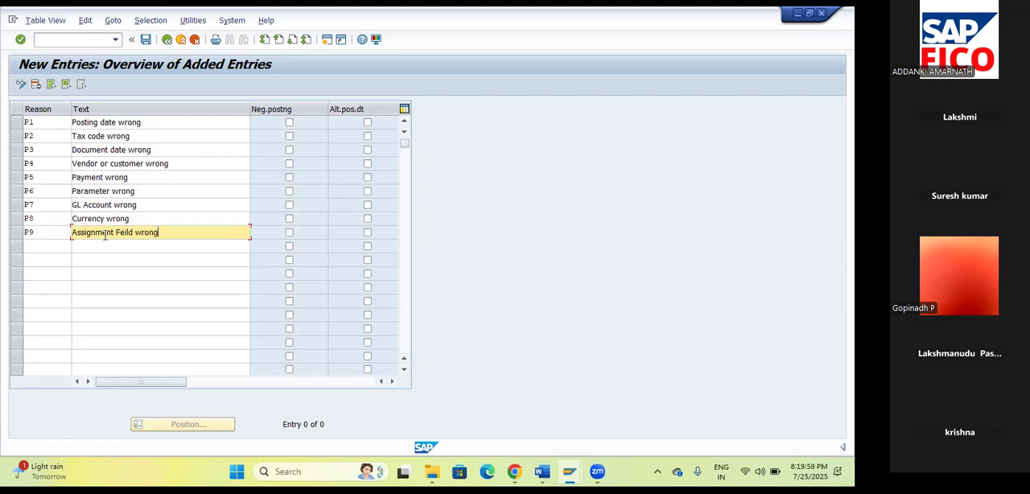
{"action": "left_click", "coordinate": [145, 38]}
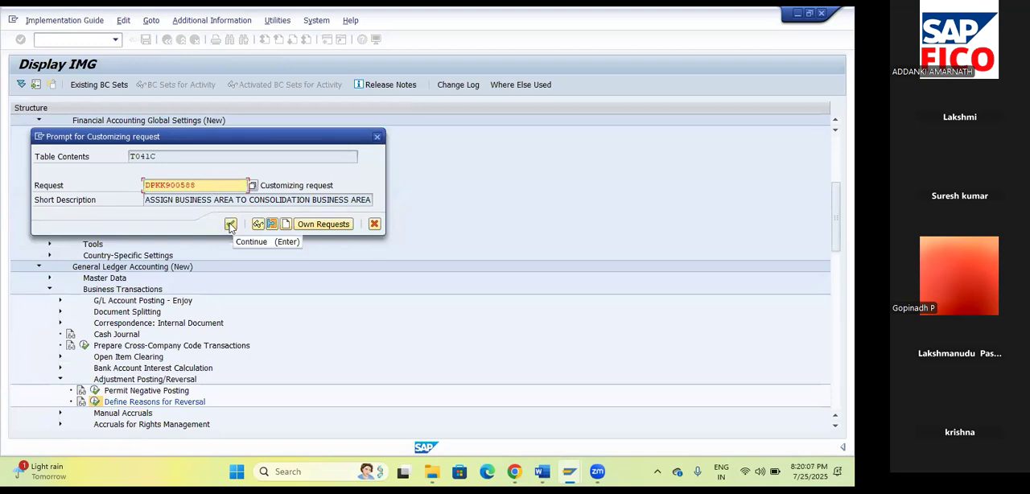
{"action": "left_click", "coordinate": [231, 224]}
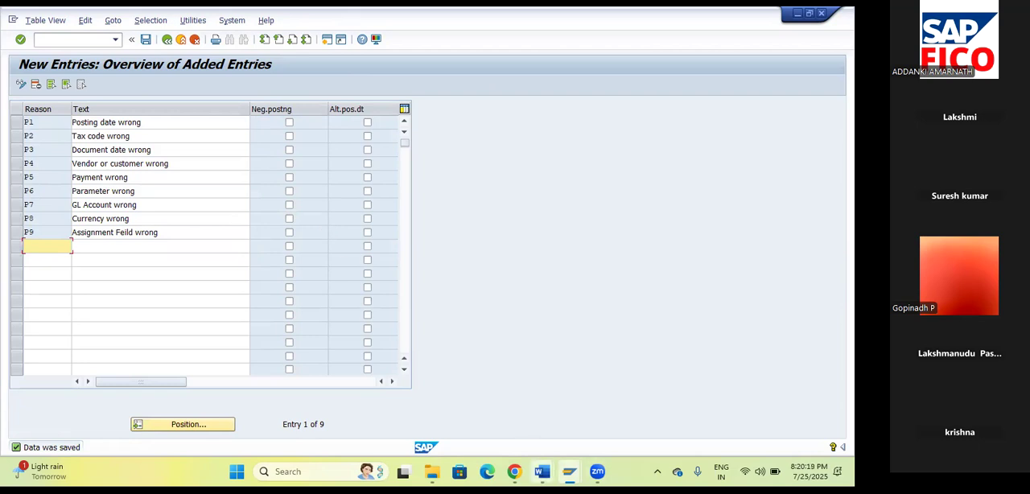
Switch to the NOT FOR STUDENTS notes in Word and review the reversal transaction codes and G/L posting examples.
{"action": "mouse_move", "coordinate": [541, 471]}
{"action": "left_click", "coordinate": [595, 419]}
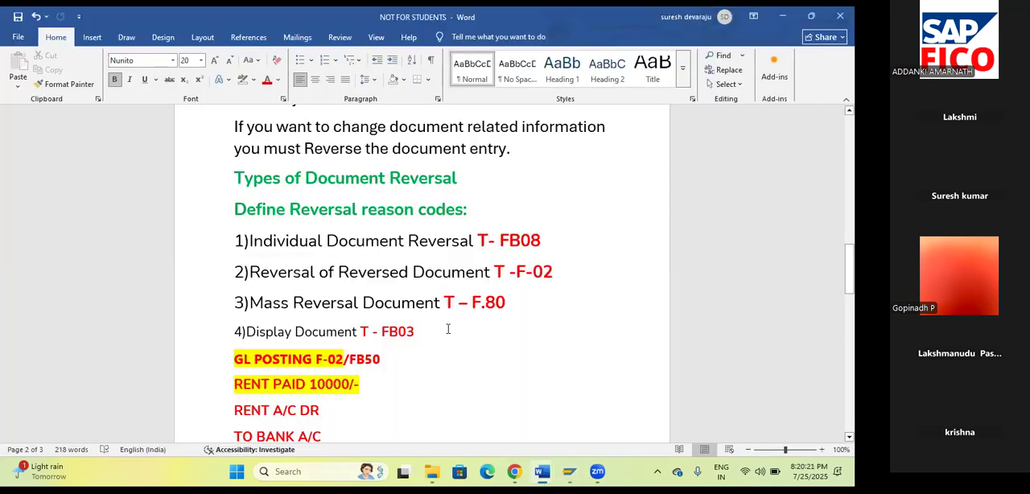
{"action": "scroll", "coordinate": [448, 328], "scroll_direction": "down", "scroll_amount": 1}
{"action": "scroll", "coordinate": [450, 327], "scroll_direction": "down", "scroll_amount": 1}
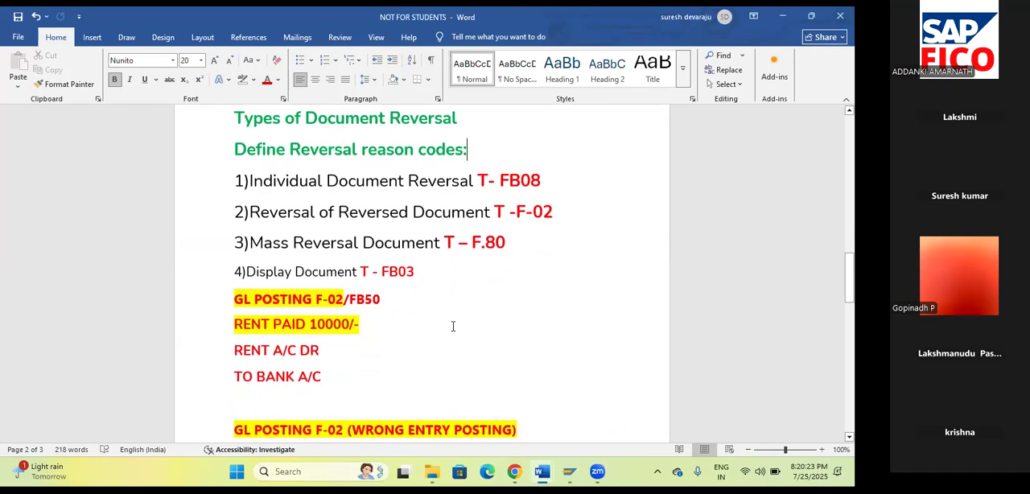
{"action": "scroll", "coordinate": [454, 326], "scroll_direction": "down", "scroll_amount": 4}
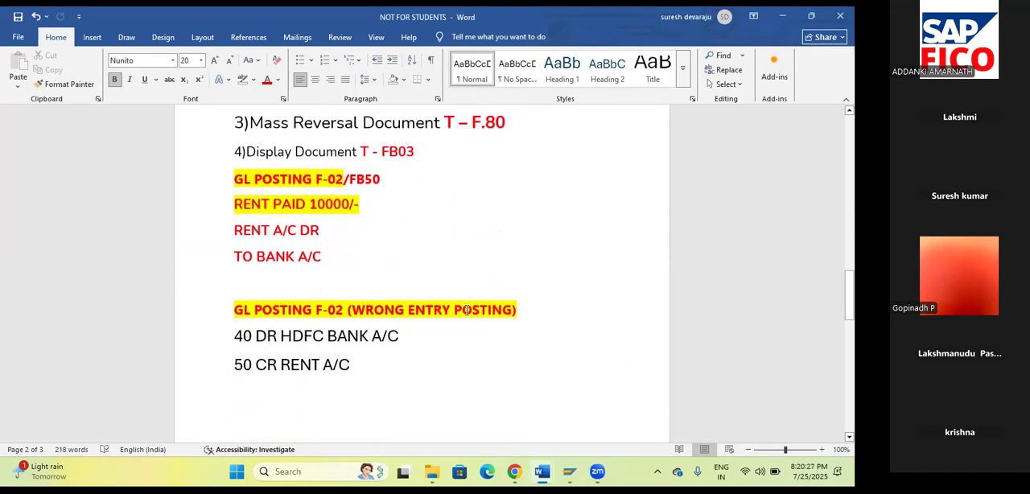
{"action": "left_click", "coordinate": [344, 309]}
{"action": "scroll", "coordinate": [420, 277], "scroll_direction": "up", "scroll_amount": 2}
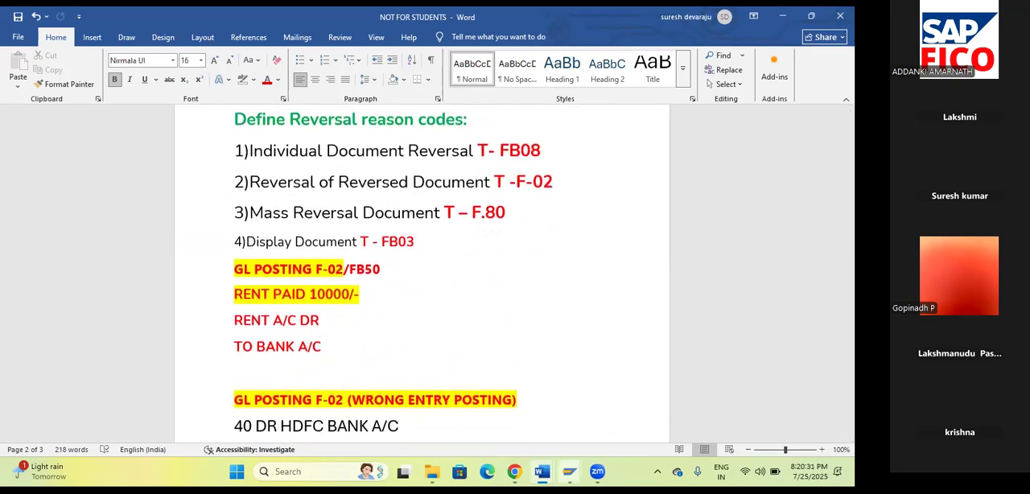
Switch back to SAP and open the document types overview with transaction OBA7.
{"action": "mouse_move", "coordinate": [570, 472]}
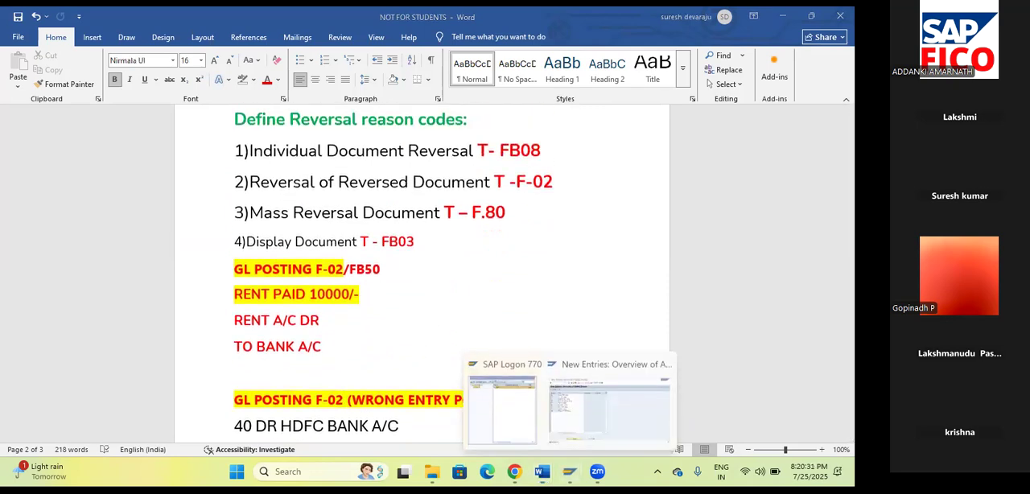
{"action": "left_click", "coordinate": [631, 415]}
{"action": "left_click", "coordinate": [68, 39]}
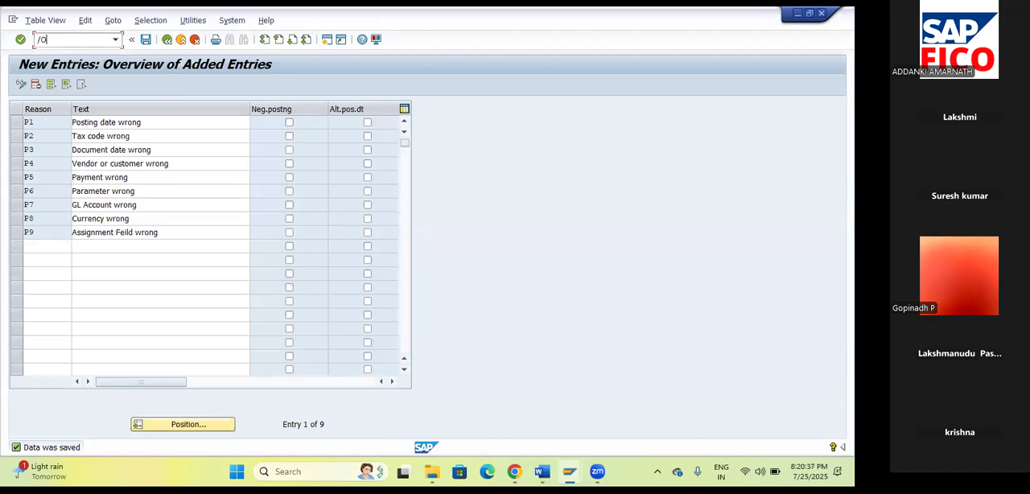
{"action": "type", "text": "/NOBA7"}
{"action": "key", "text": "Return"}
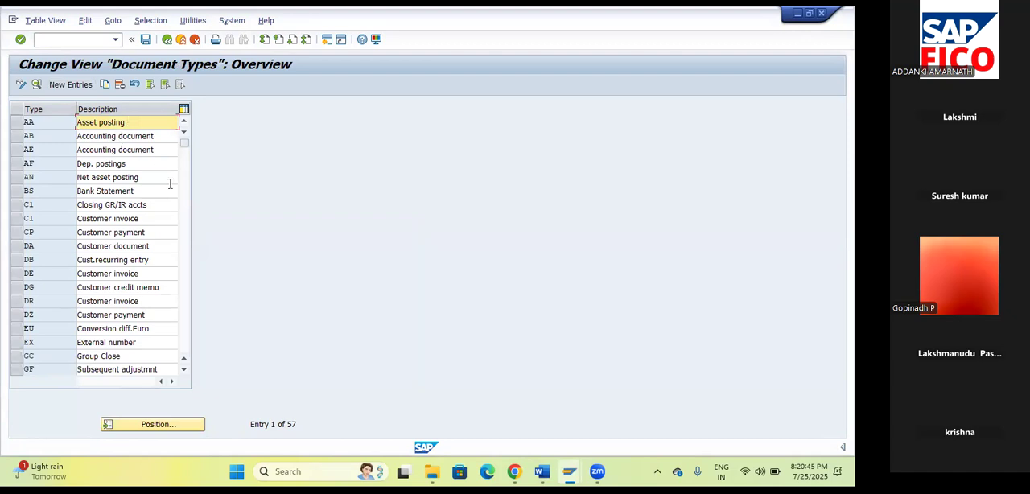
Position the document types list on AB and open its details to examine the number range and reverse document type.
{"action": "left_click", "coordinate": [149, 427]}
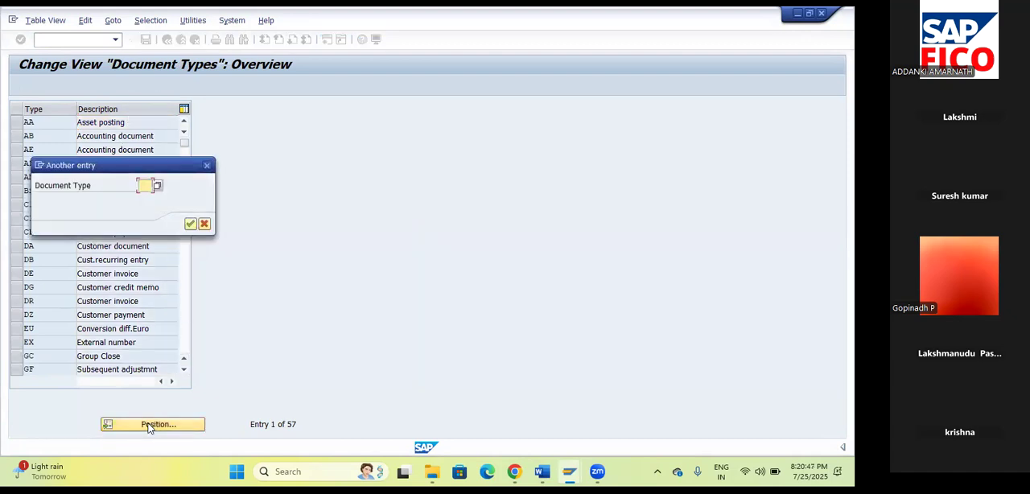
{"action": "left_click", "coordinate": [145, 186]}
{"action": "type", "text": "AB"}
{"action": "left_click", "coordinate": [190, 223]}
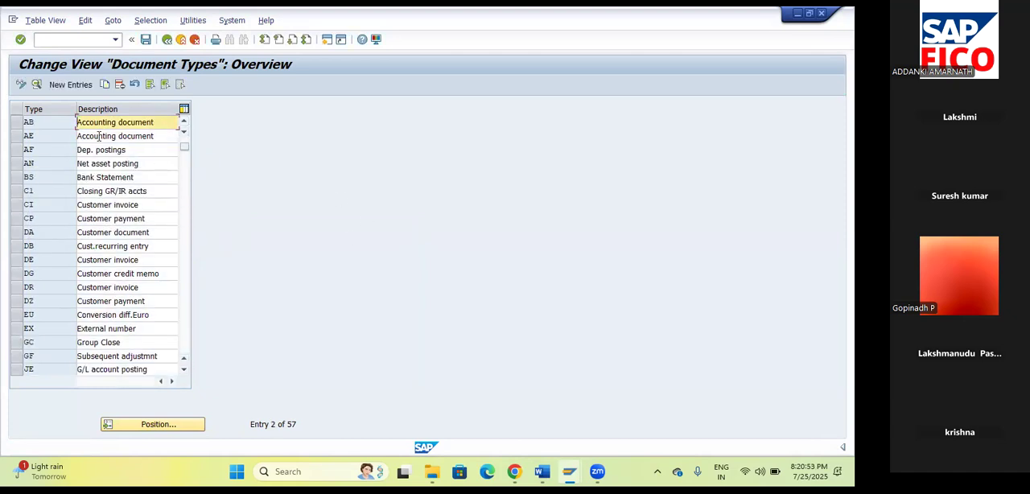
{"action": "double_click", "coordinate": [38, 127]}
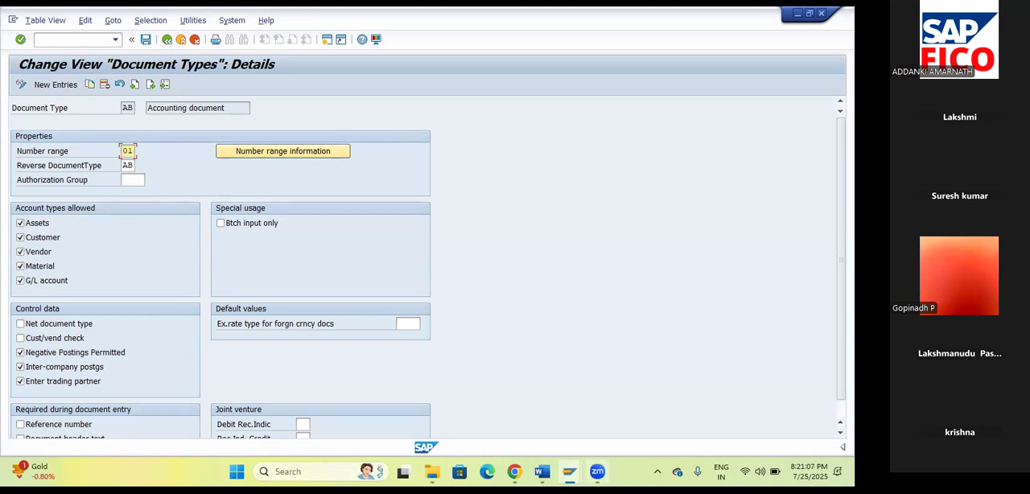
Close the NEW SAP FICO TOPIC document and bring up the NOT FOR STUDENTS notes in Word.
{"action": "mouse_move", "coordinate": [553, 470]}
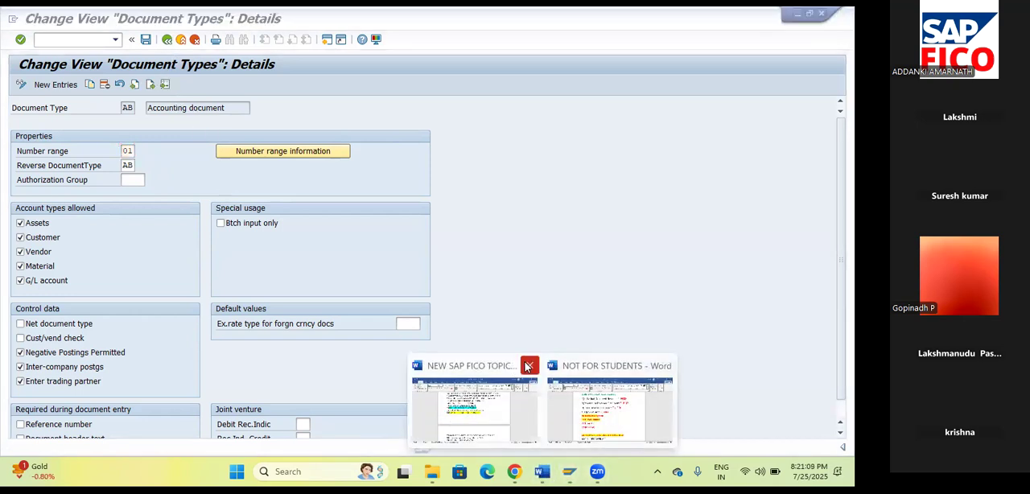
{"action": "left_click", "coordinate": [525, 364]}
{"action": "left_click", "coordinate": [529, 412]}
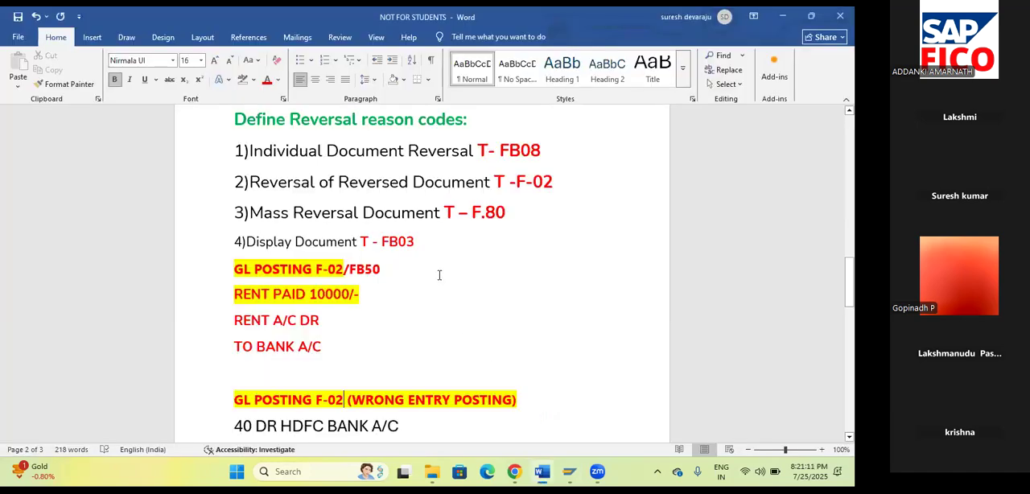
Examine the individual document reversal line, the correct rent entry and the wrong entry posting in the notes.
{"action": "left_click_drag", "start_coordinate": [256, 151], "coordinate": [440, 155]}
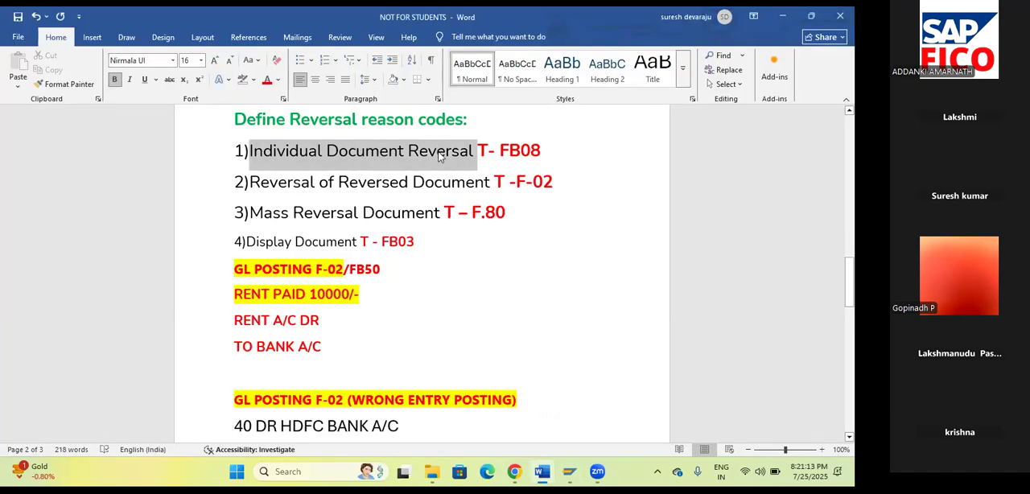
{"action": "left_click", "coordinate": [513, 288]}
{"action": "scroll", "coordinate": [513, 288], "scroll_direction": "down", "scroll_amount": 2}
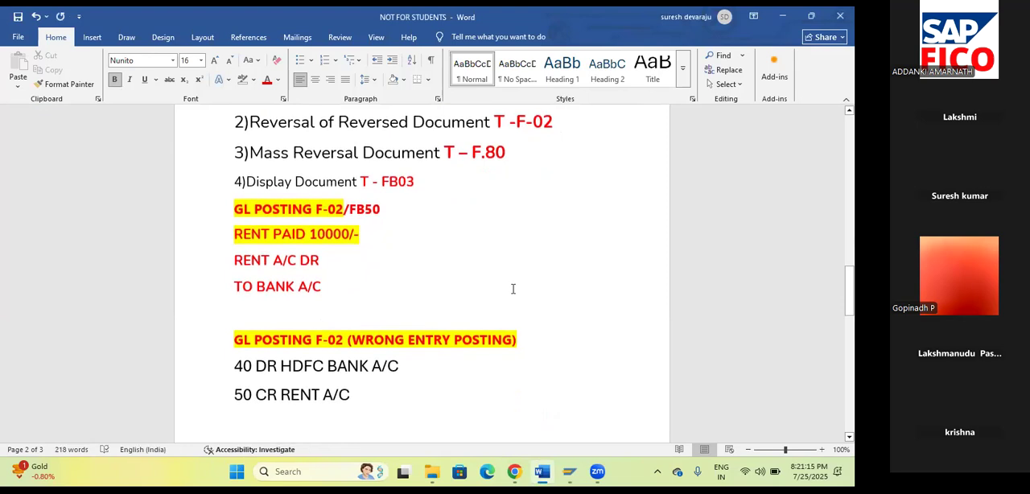
{"action": "scroll", "coordinate": [513, 289], "scroll_direction": "down", "scroll_amount": 2}
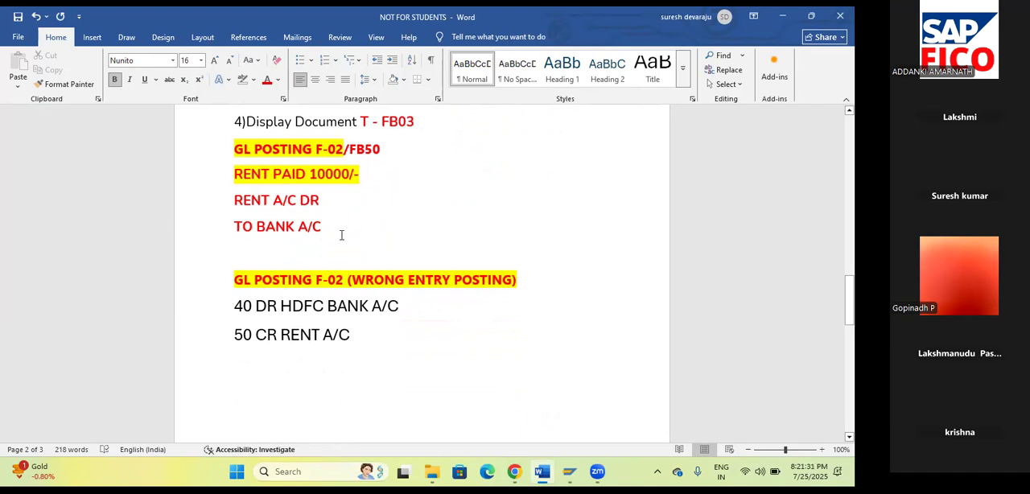
{"action": "left_click_drag", "start_coordinate": [336, 230], "coordinate": [235, 196]}
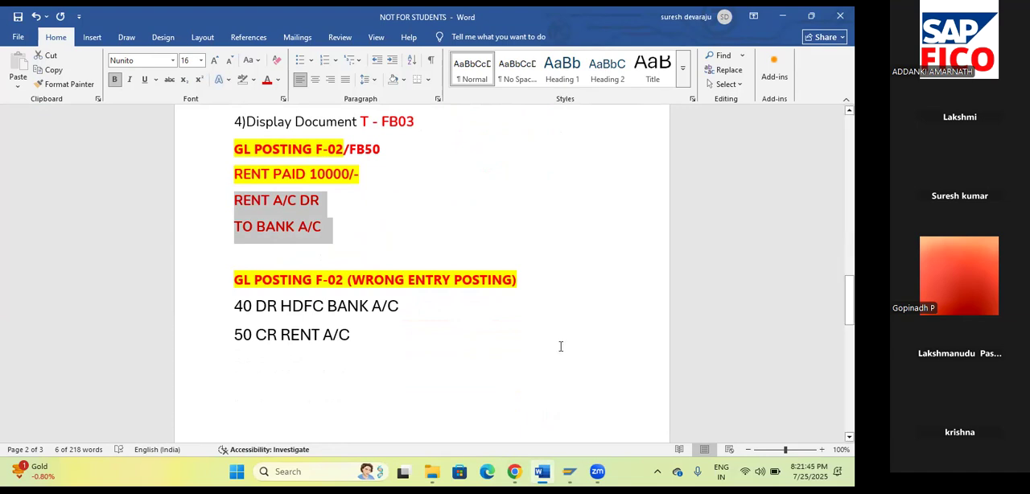
{"action": "left_click_drag", "start_coordinate": [360, 337], "coordinate": [231, 301]}
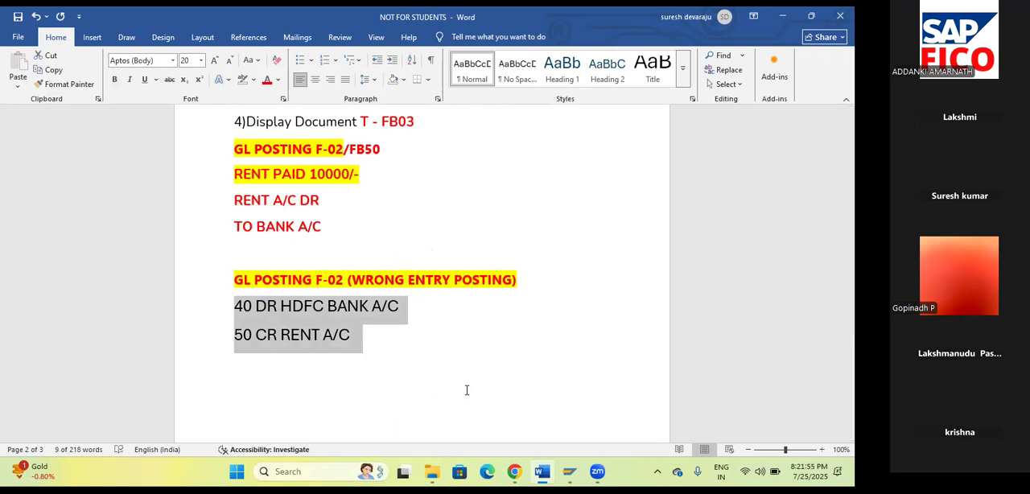
Switch back to SAP and open G/L account document entry with transaction FB50.
{"action": "left_click", "coordinate": [570, 472]}
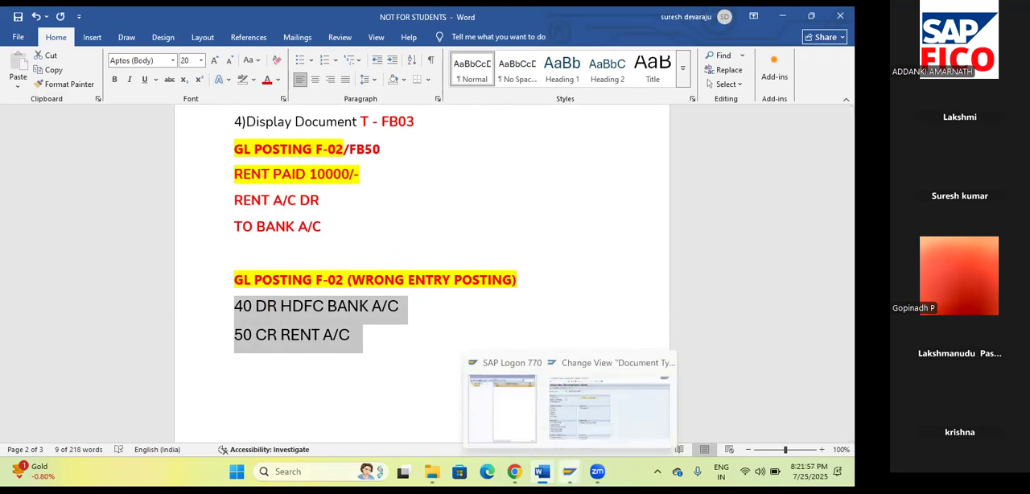
{"action": "left_click", "coordinate": [621, 427]}
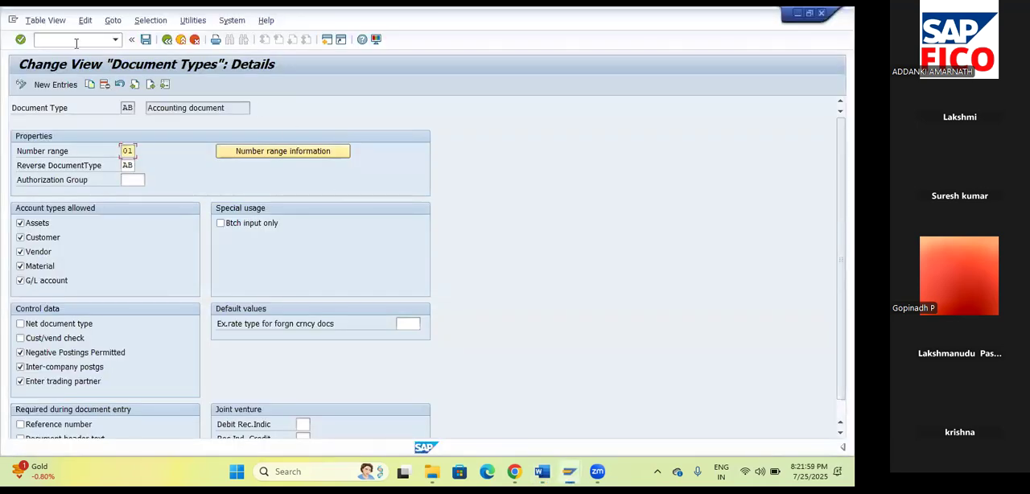
{"action": "type", "text": "/NFB50"}
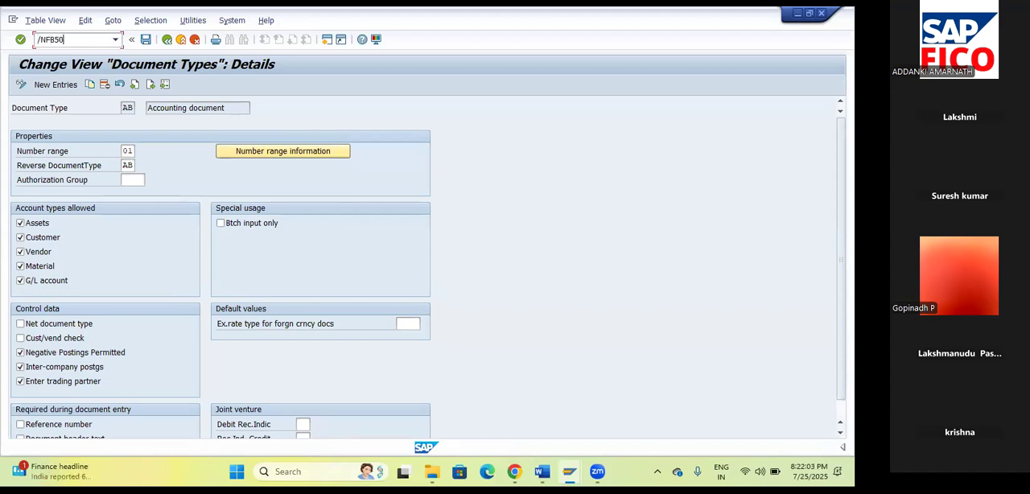
{"action": "key", "text": "Return"}
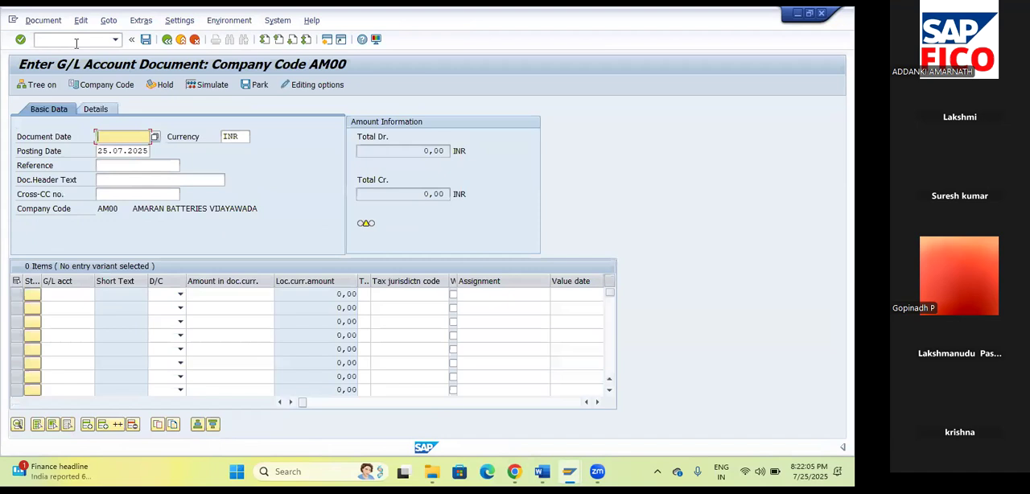
Set the document date to 25.07.2025 from the calendar.
{"action": "left_click", "coordinate": [157, 137]}
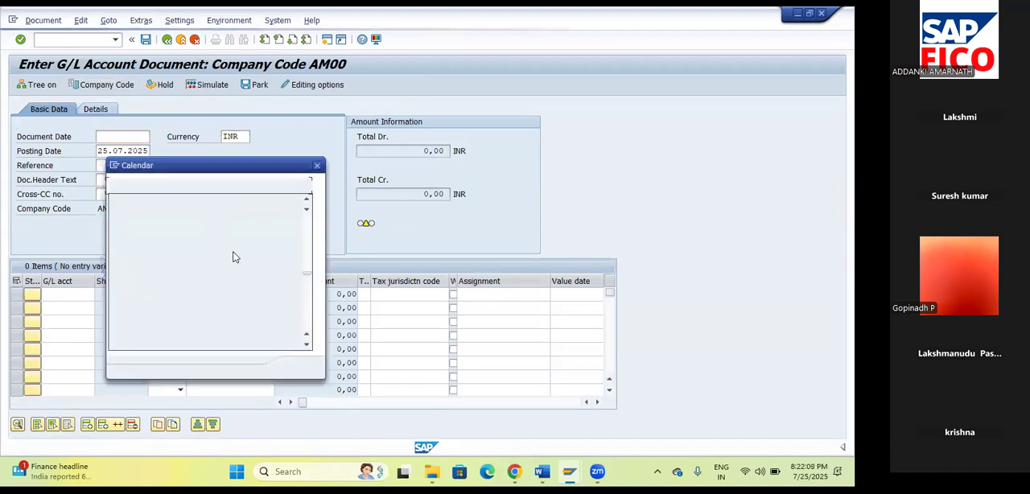
{"action": "double_click", "coordinate": [248, 282]}
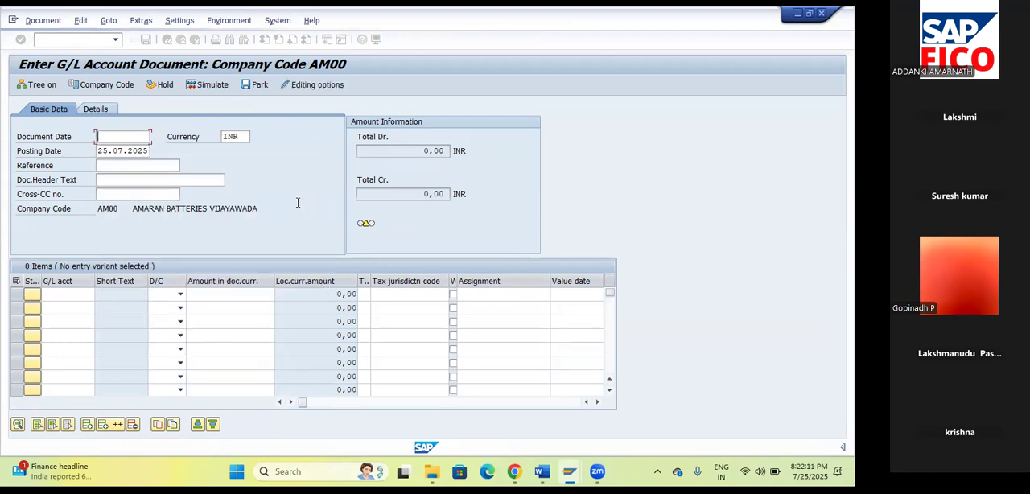
{"action": "key", "text": "Tab"}
{"action": "key", "text": "Tab"}
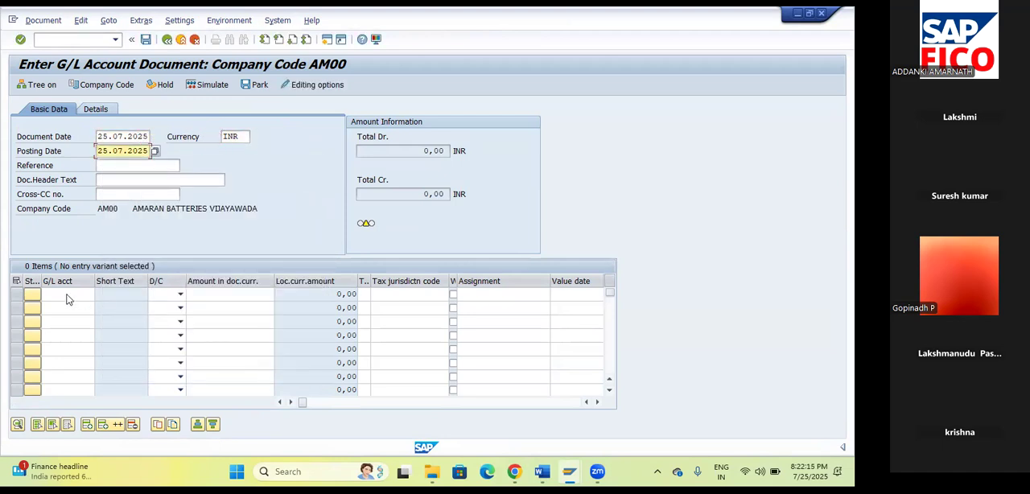
Look up G/L accounts in chart AMOC and enter rent account 400300 in the first line item.
{"action": "left_click", "coordinate": [69, 300]}
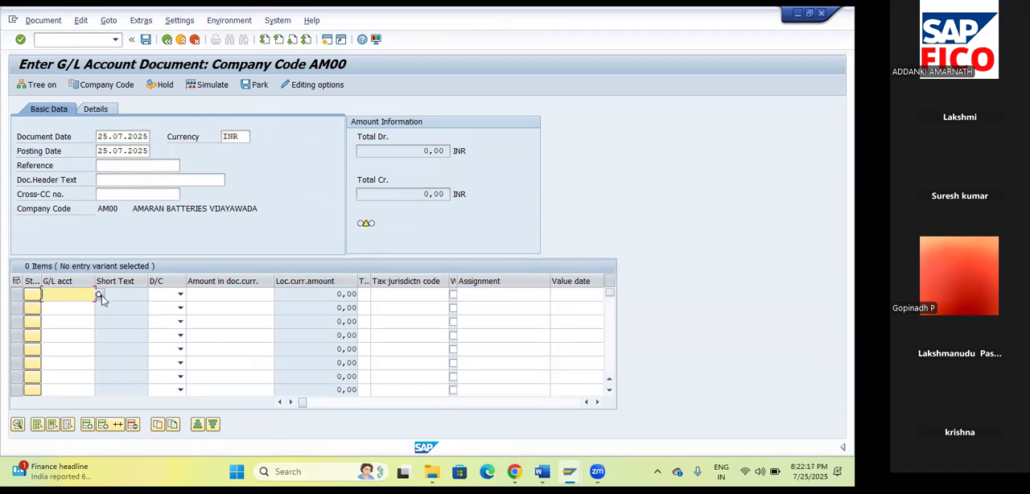
{"action": "left_click", "coordinate": [103, 300]}
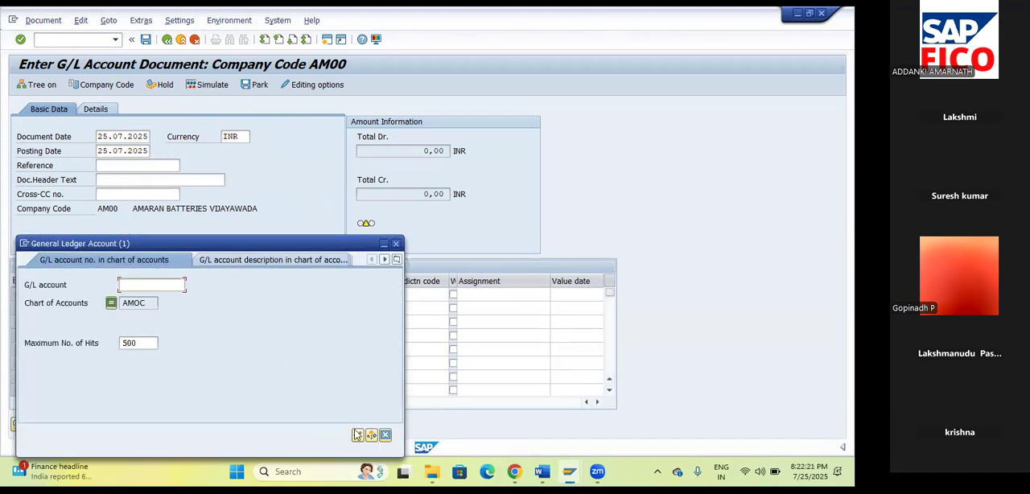
{"action": "left_click", "coordinate": [282, 256]}
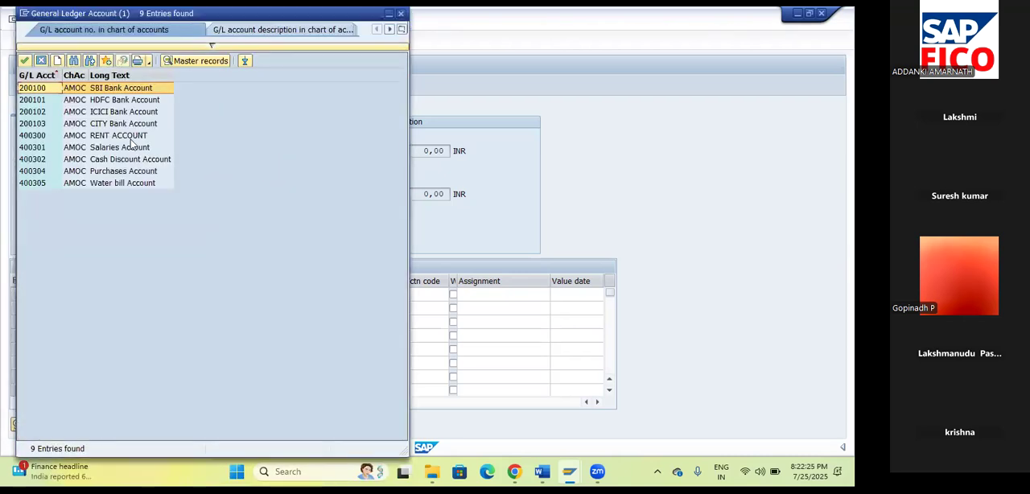
{"action": "left_click", "coordinate": [123, 137]}
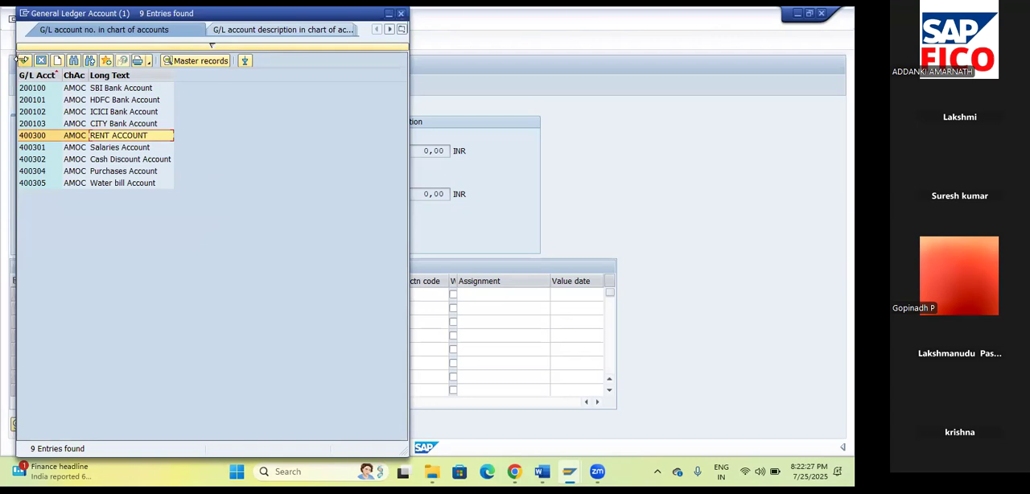
{"action": "left_click", "coordinate": [24, 61]}
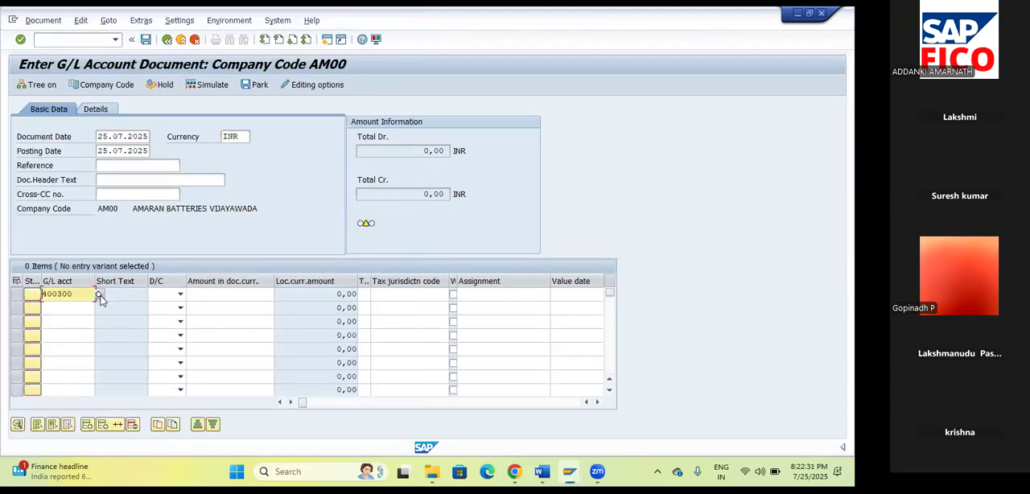
Make the first line item a debit of 10000 to the SBI Bank account 200100.
{"action": "left_click", "coordinate": [99, 297]}
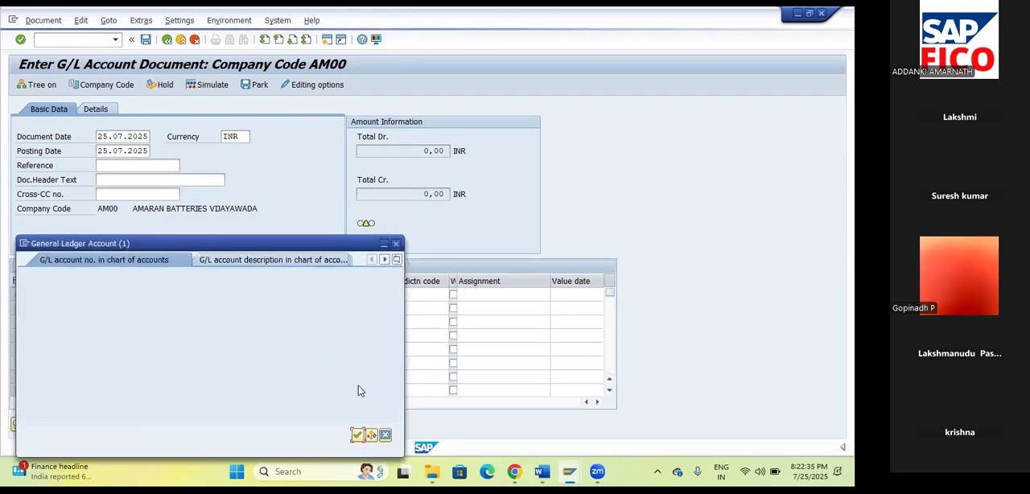
{"action": "left_click", "coordinate": [357, 435]}
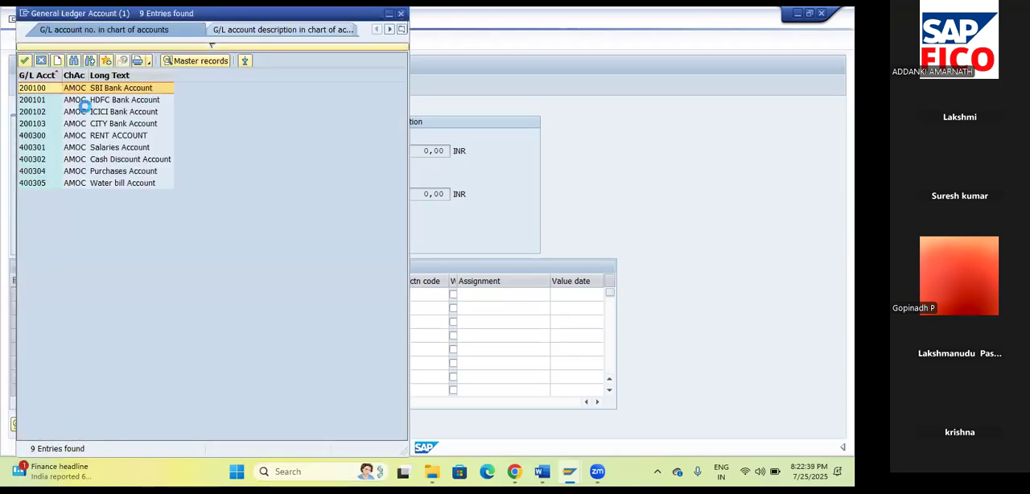
{"action": "left_click", "coordinate": [25, 61]}
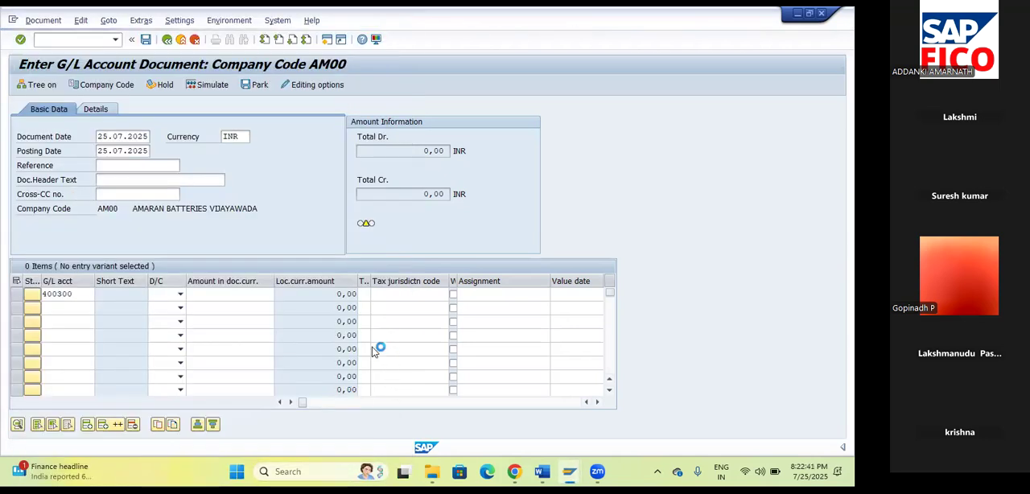
{"action": "key", "text": "Tab"}
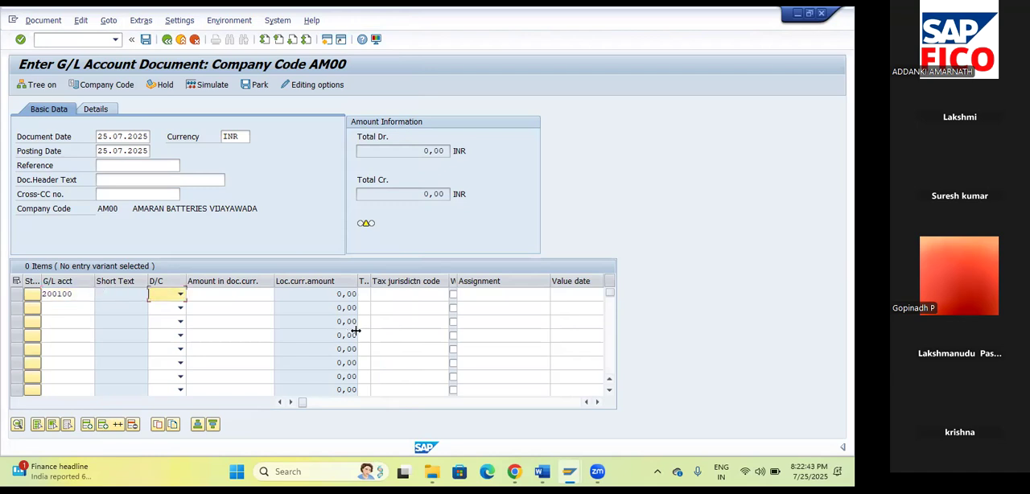
{"action": "left_click", "coordinate": [180, 296]}
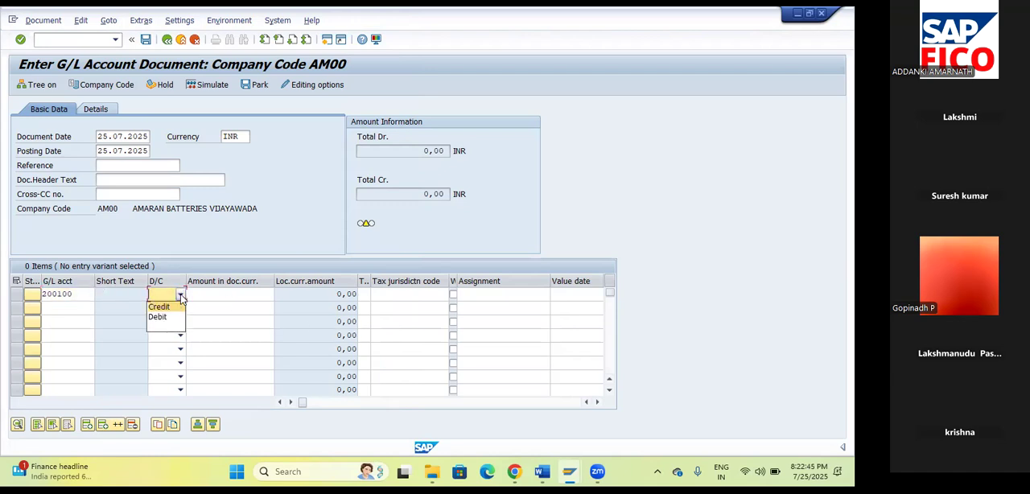
{"action": "left_click", "coordinate": [171, 320]}
{"action": "key", "text": "Tab"}
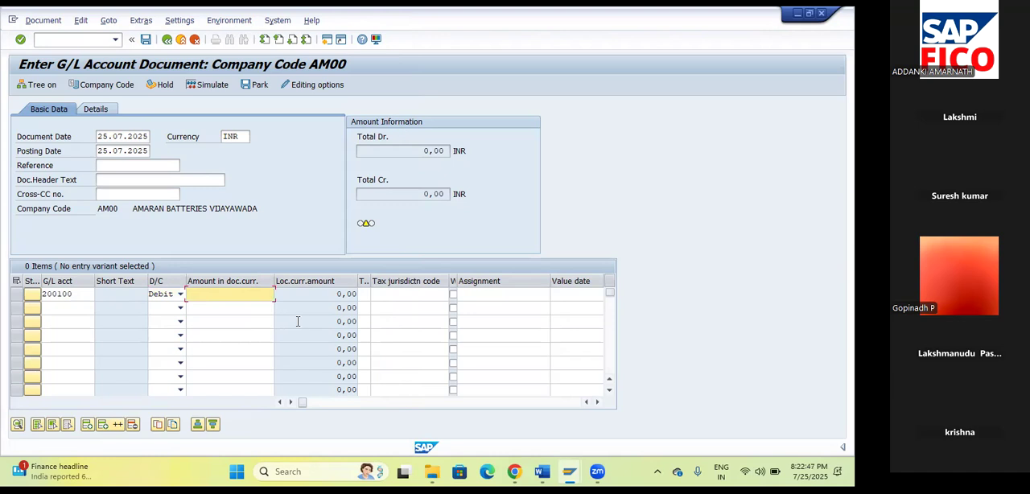
{"action": "type", "text": "10000"}
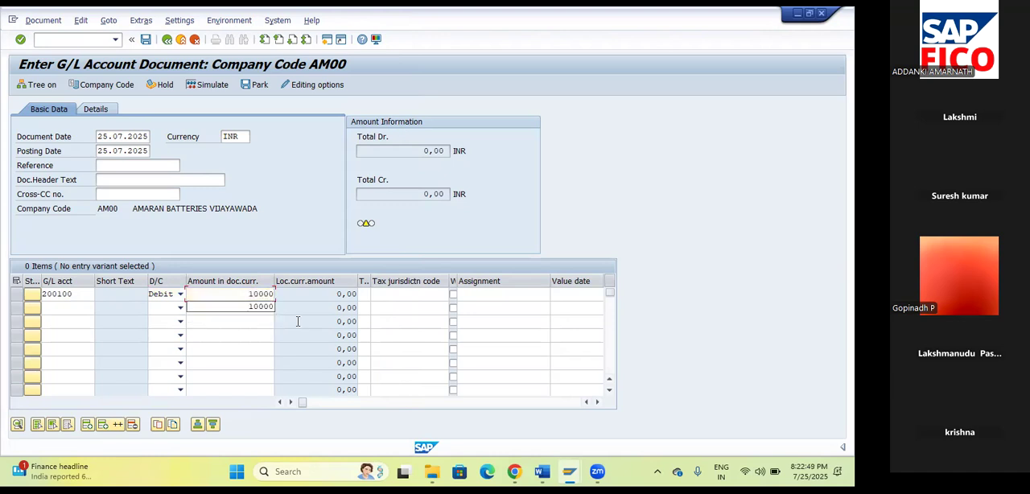
{"action": "key", "text": "Tab"}
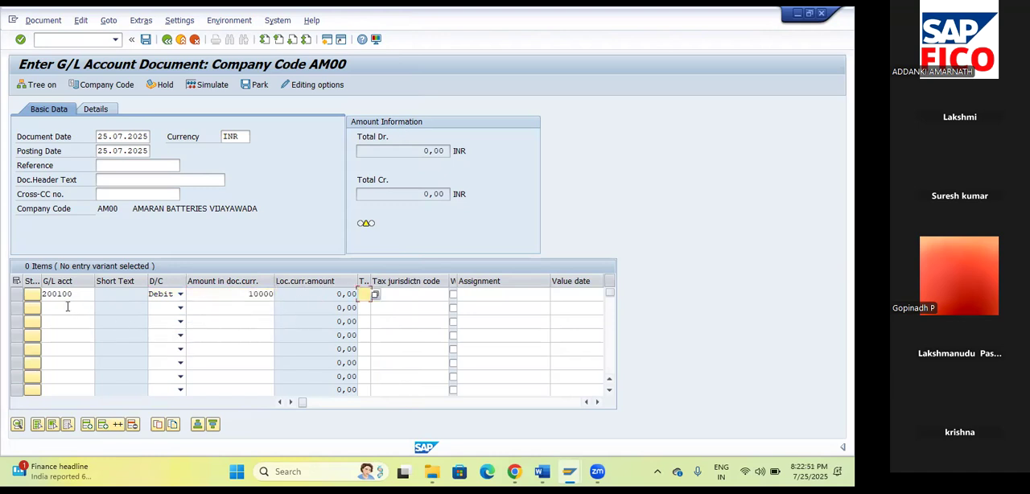
Add a second line item crediting rent account 400300 with 10000 and validate the entries.
{"action": "left_click", "coordinate": [67, 307]}
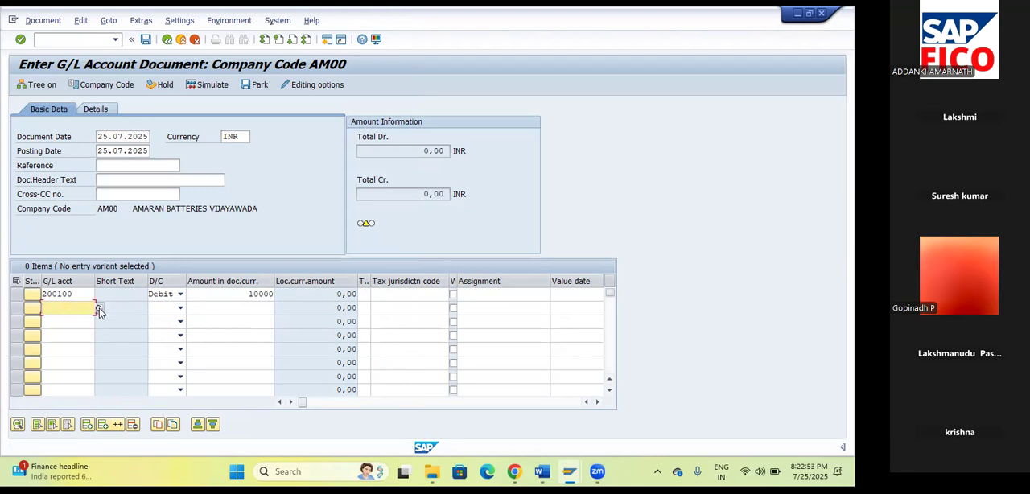
{"action": "left_click", "coordinate": [98, 309]}
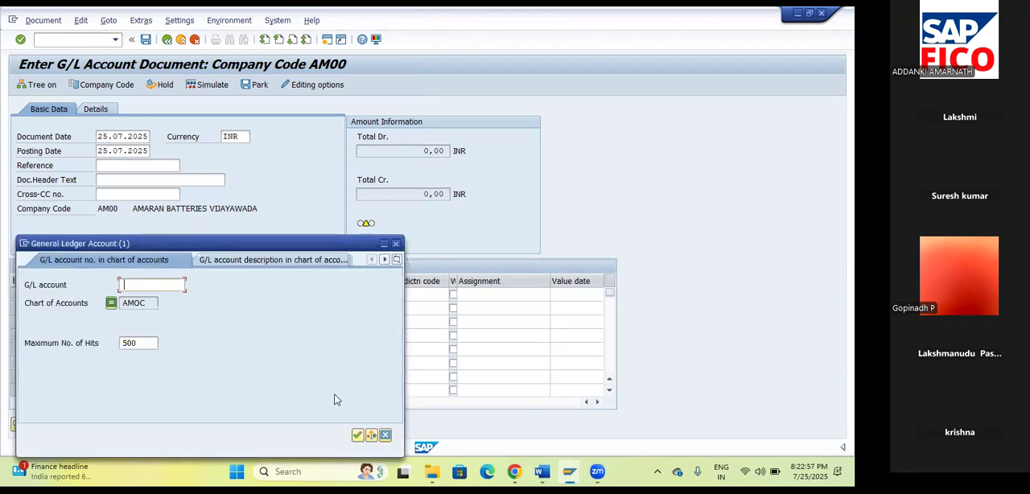
{"action": "left_click", "coordinate": [358, 434]}
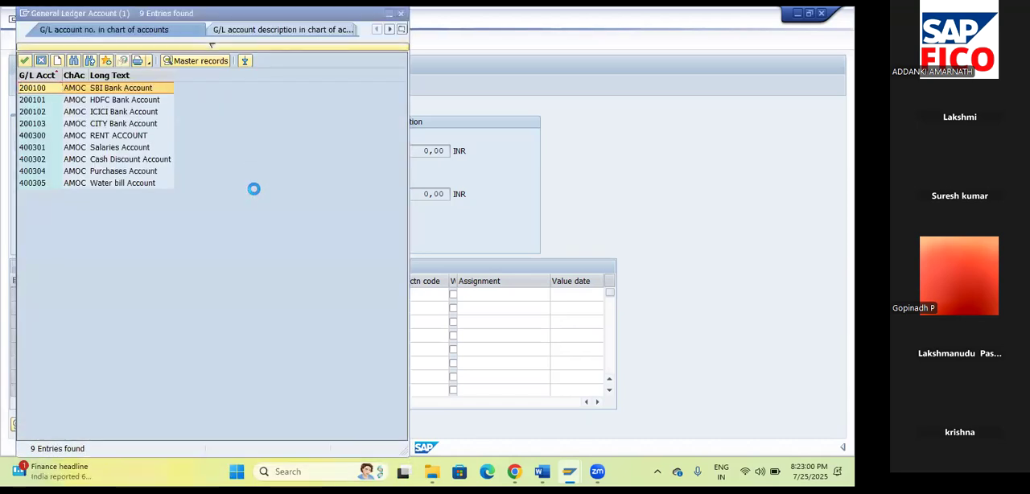
{"action": "left_click", "coordinate": [117, 135]}
{"action": "left_click", "coordinate": [25, 63]}
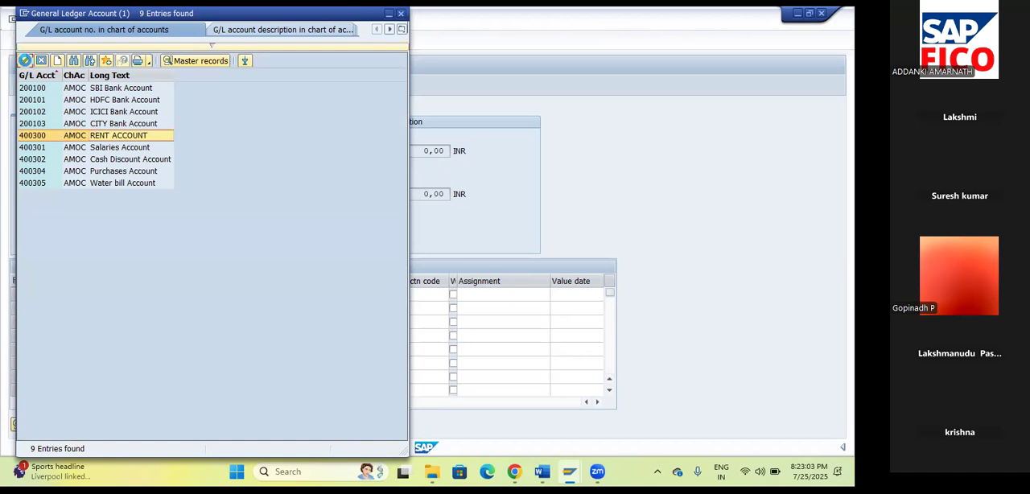
{"action": "left_click", "coordinate": [171, 309]}
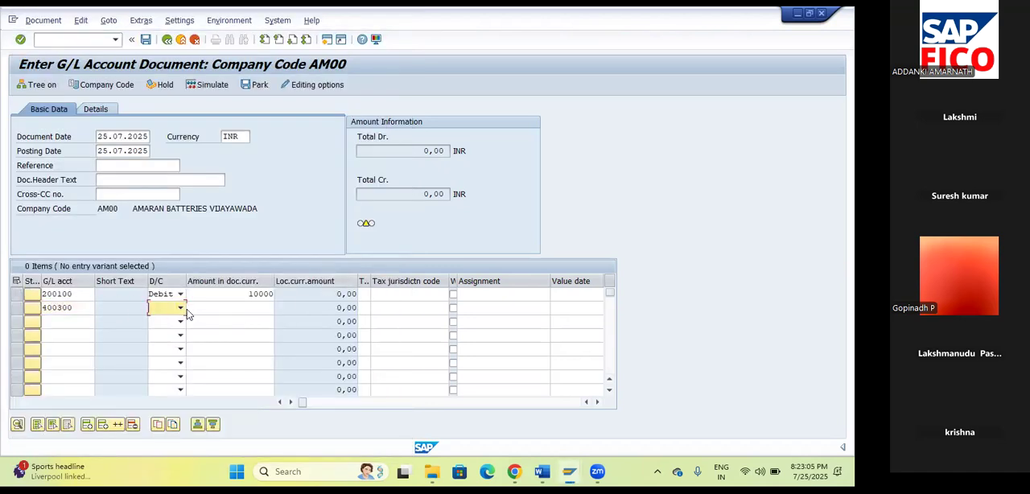
{"action": "left_click", "coordinate": [181, 312]}
{"action": "left_click", "coordinate": [164, 327]}
{"action": "left_click", "coordinate": [246, 313]}
{"action": "type", "text": "10000"}
{"action": "key", "text": "Tab"}
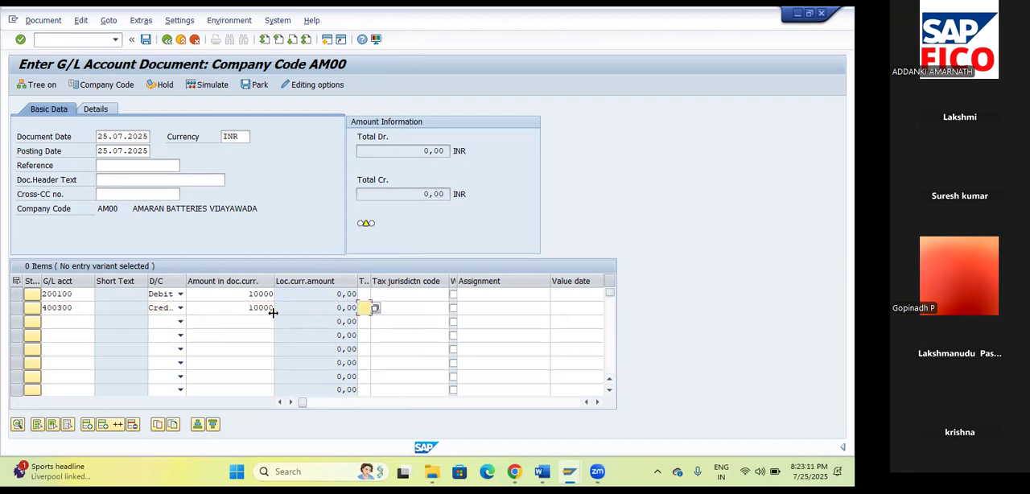
{"action": "key", "text": "Return"}
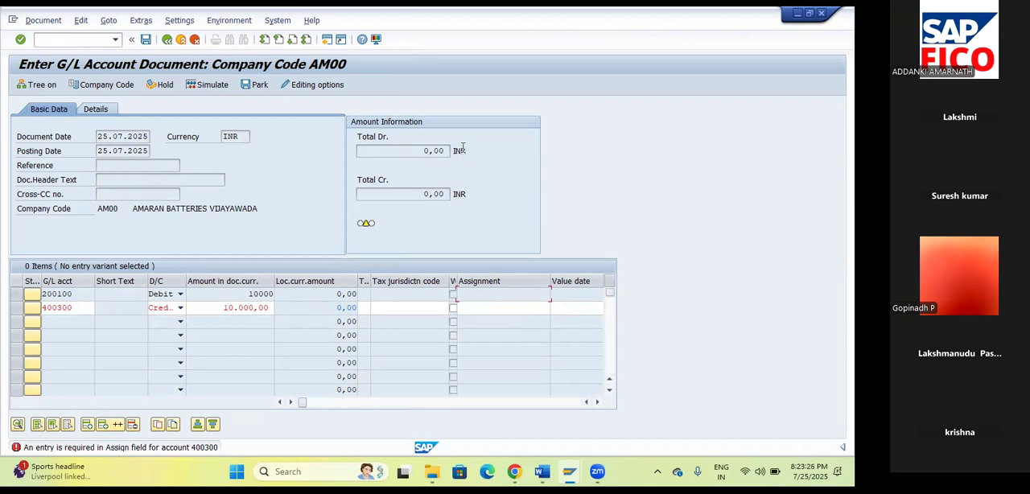
Open a new session, run transaction OBC4 and display the locked field status variants.
{"action": "left_click", "coordinate": [636, 87]}
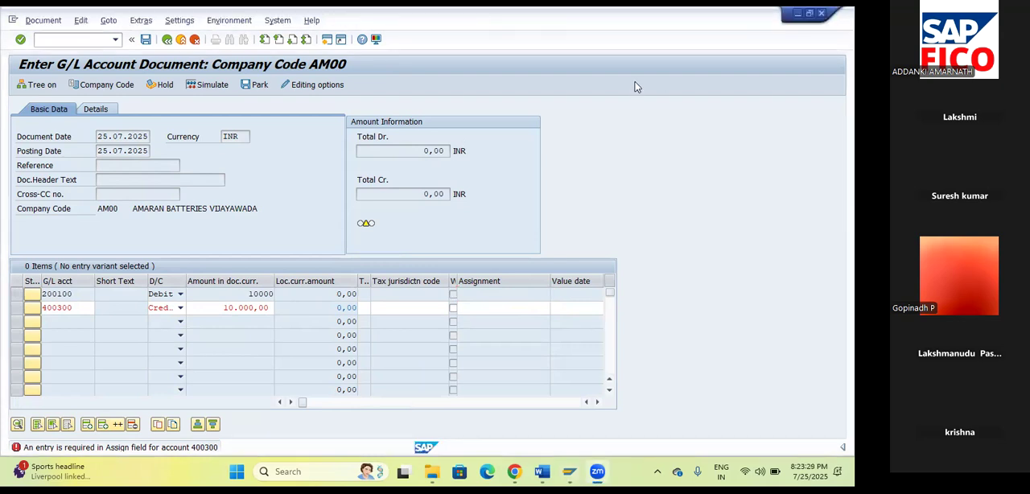
{"action": "left_click", "coordinate": [327, 40]}
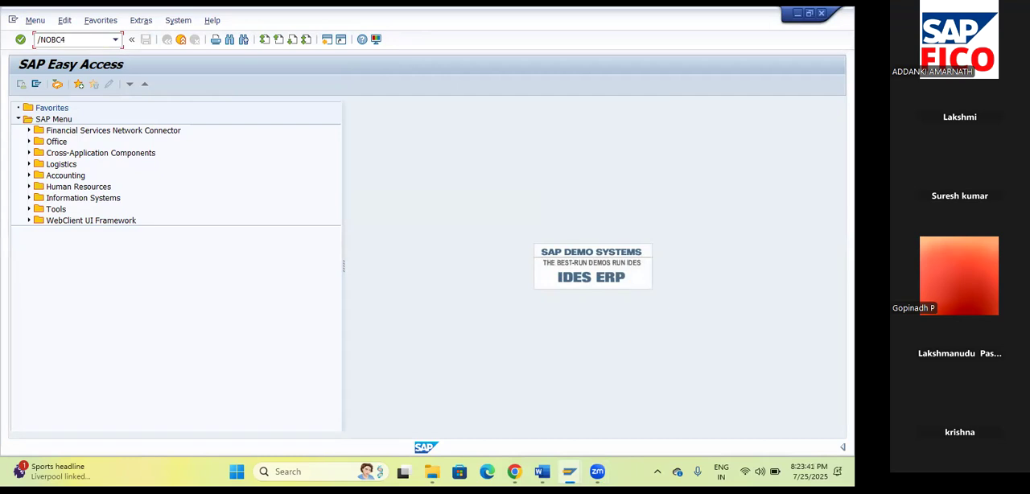
{"action": "key", "text": "Return"}
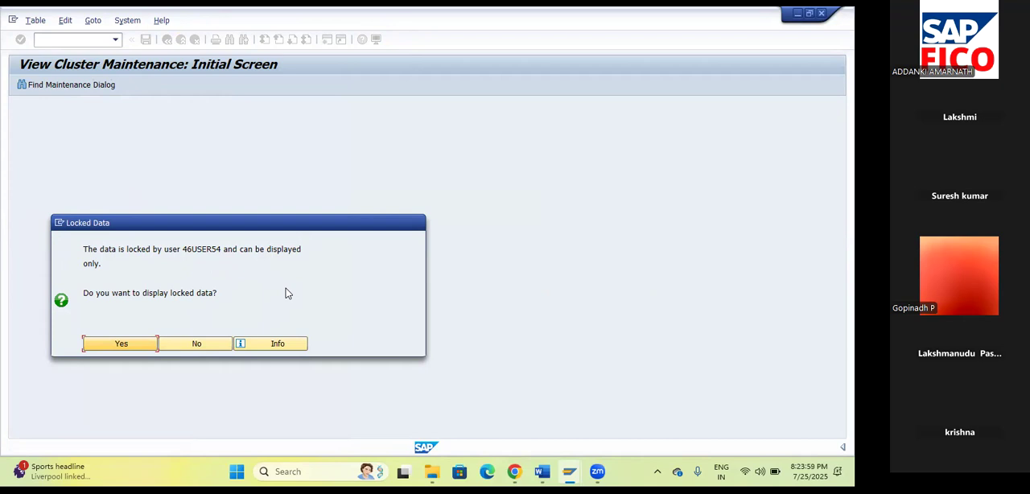
{"action": "left_click", "coordinate": [115, 346]}
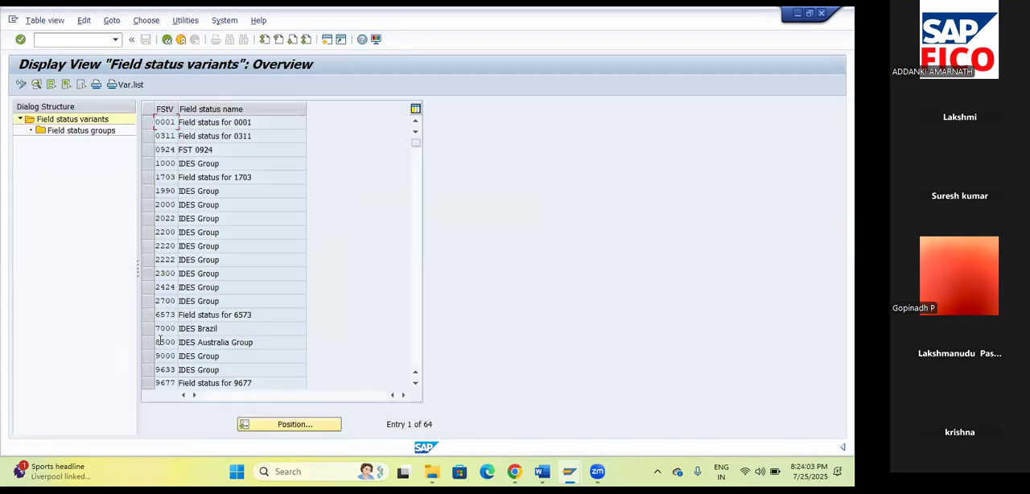
Run transaction SM12 with /NSM12 and list the lock entries of all users by clearing the user name.
{"action": "left_click", "coordinate": [66, 42]}
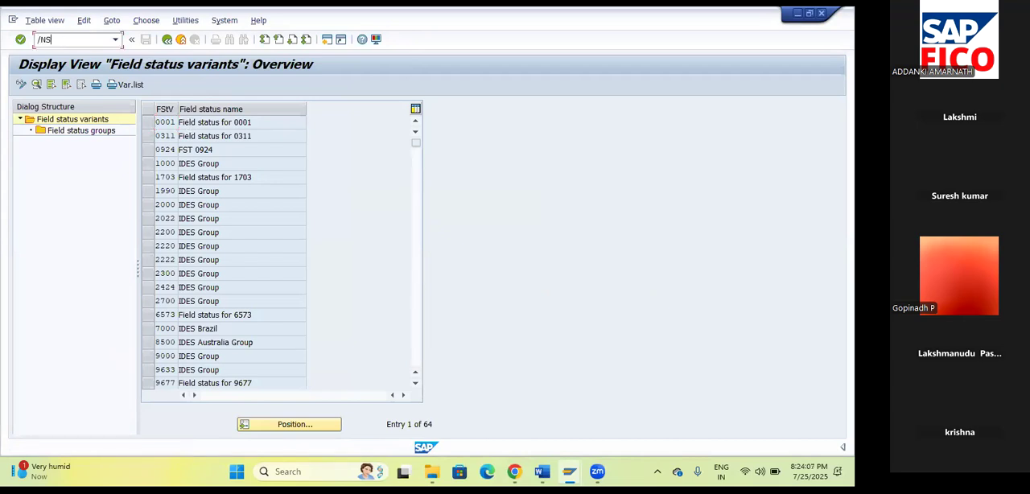
{"action": "type", "text": "/NSM12"}
{"action": "key", "text": "Return"}
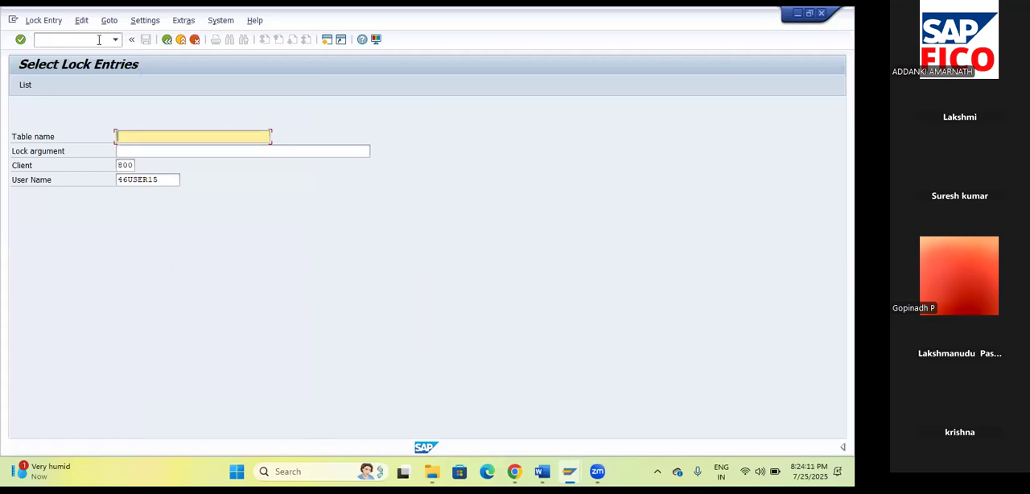
{"action": "left_click_drag", "start_coordinate": [159, 181], "coordinate": [71, 178]}
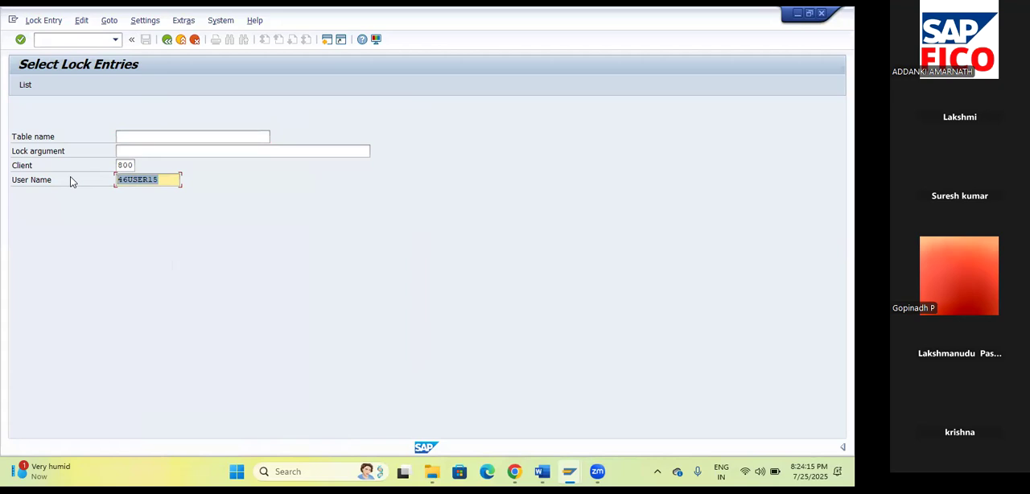
{"action": "key", "text": "BackSpace"}
{"action": "key", "text": "Return"}
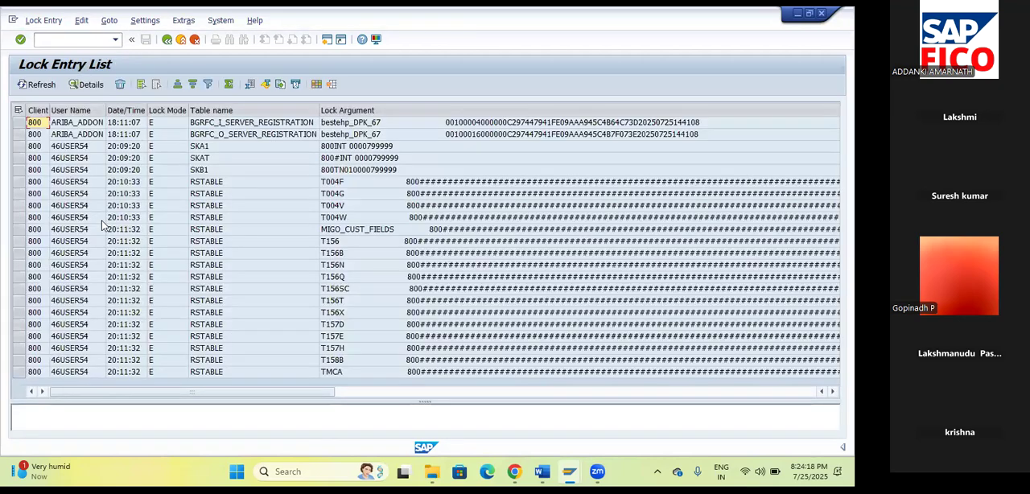
Select all lock entries in the list and delete them.
{"action": "left_click", "coordinate": [18, 111]}
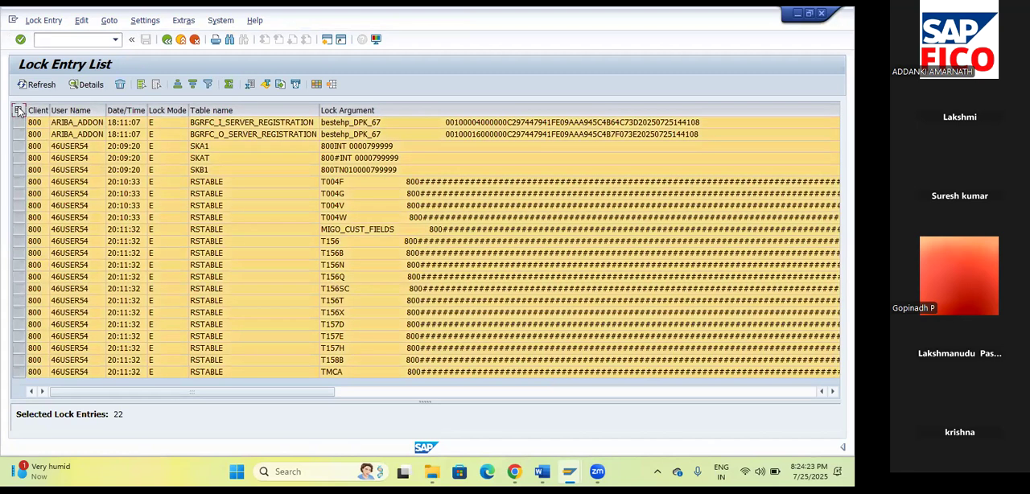
{"action": "left_click", "coordinate": [119, 83]}
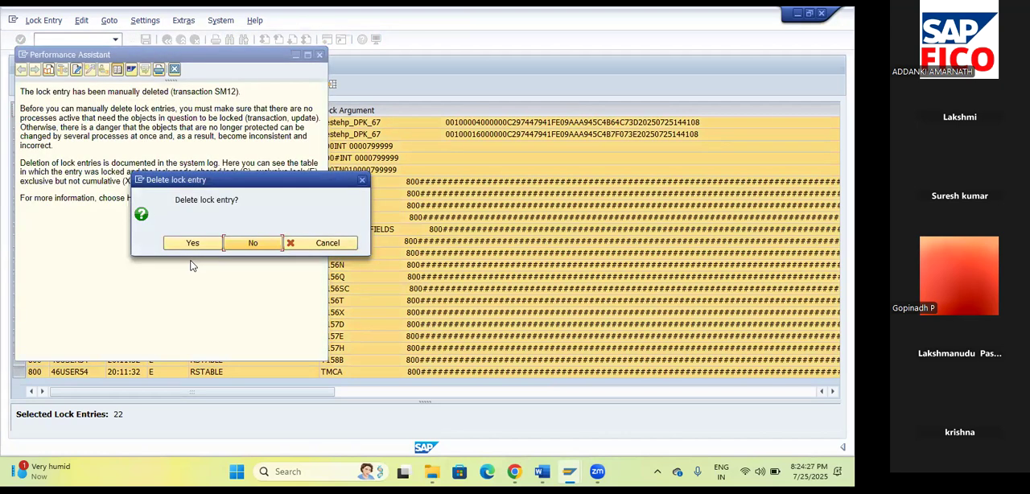
{"action": "left_click", "coordinate": [199, 244]}
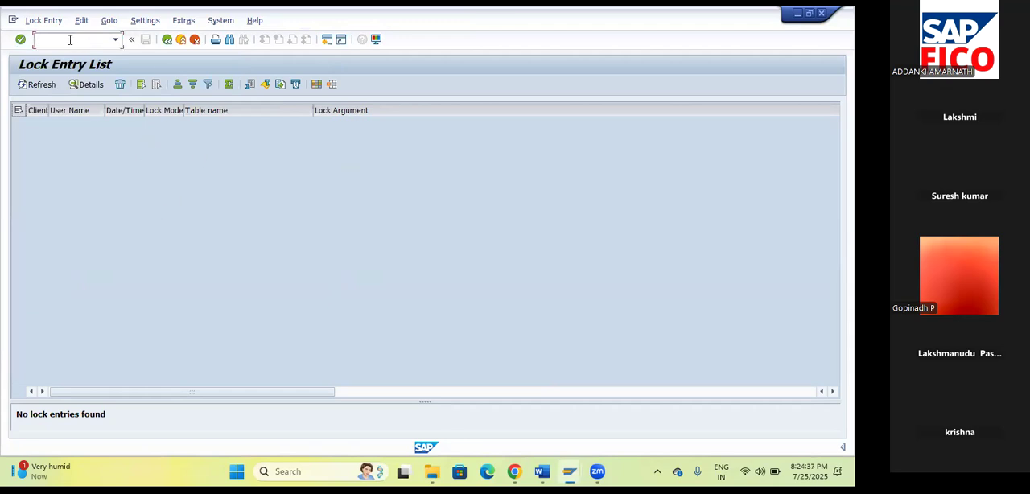
Reopen the field status variants with transaction OBC4, position the list at AMFT and select that variant.
{"action": "type", "text": "NOBC4"}
{"action": "key", "text": "Return"}
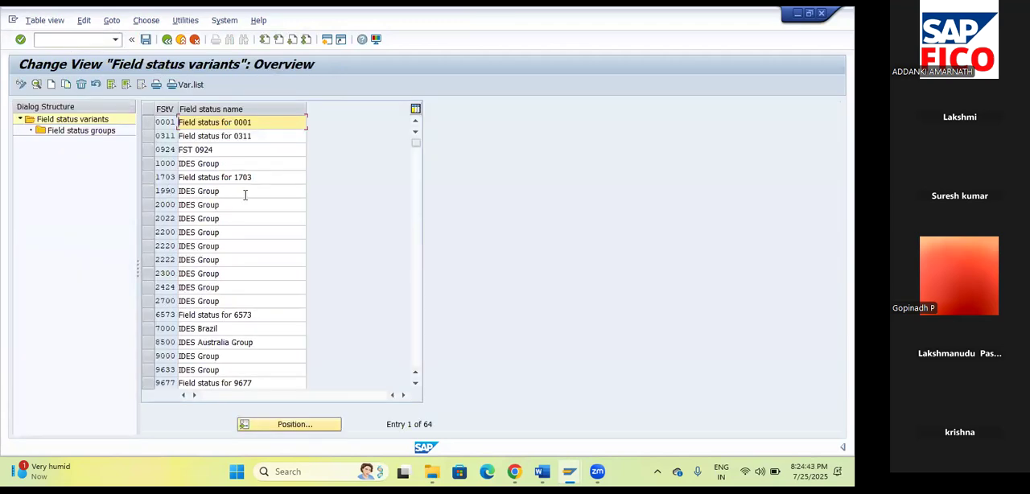
{"action": "left_click", "coordinate": [305, 425]}
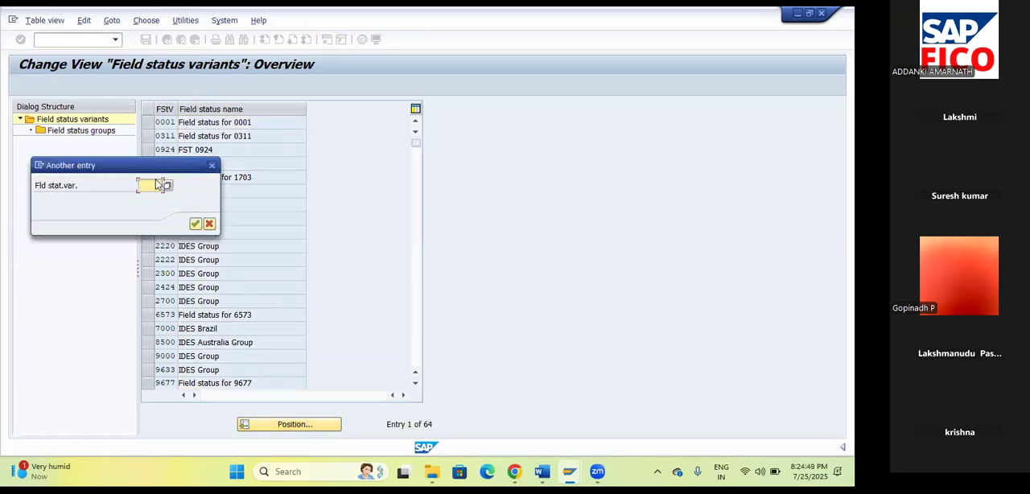
{"action": "type", "text": "AM"}
{"action": "left_click", "coordinate": [158, 198]}
{"action": "left_click", "coordinate": [195, 224]}
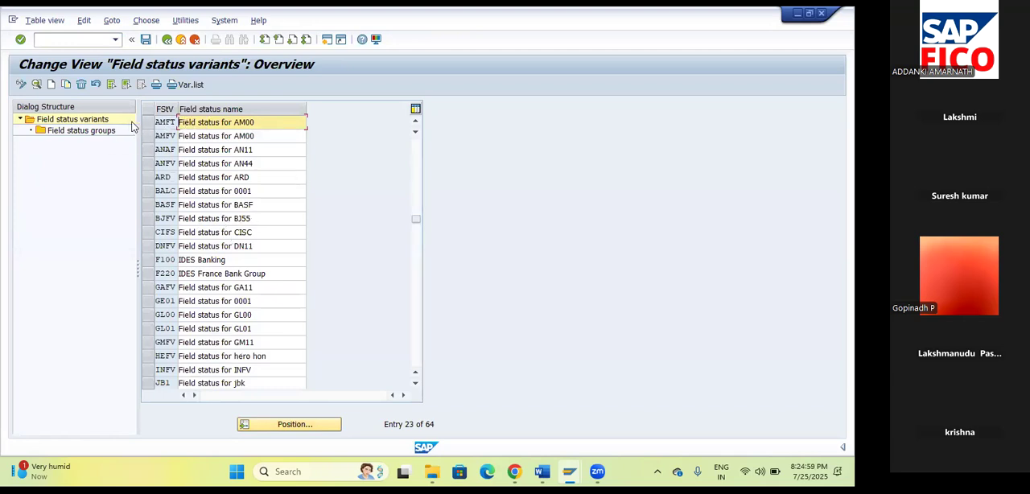
{"action": "left_click", "coordinate": [149, 124]}
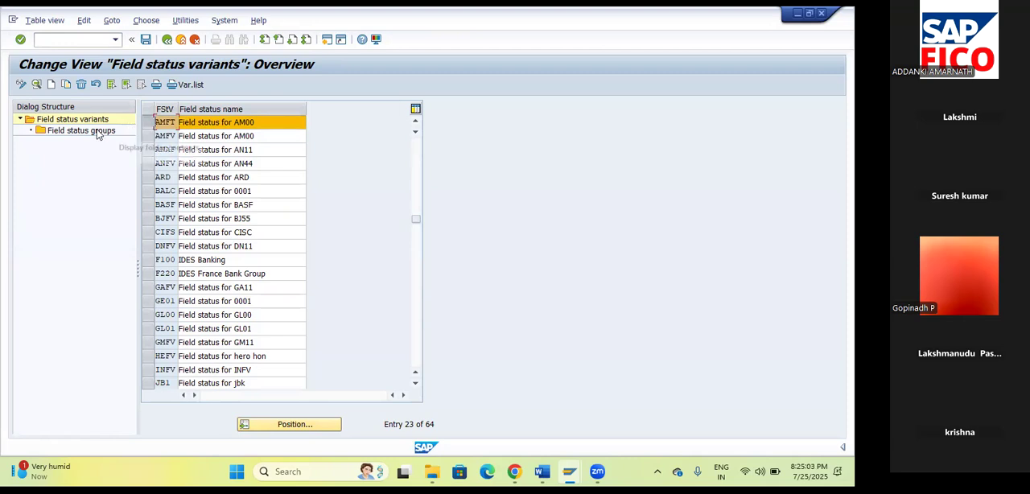
Display the field status groups of variant AMFT and open group G001, General (with text, allocation).
{"action": "double_click", "coordinate": [53, 133]}
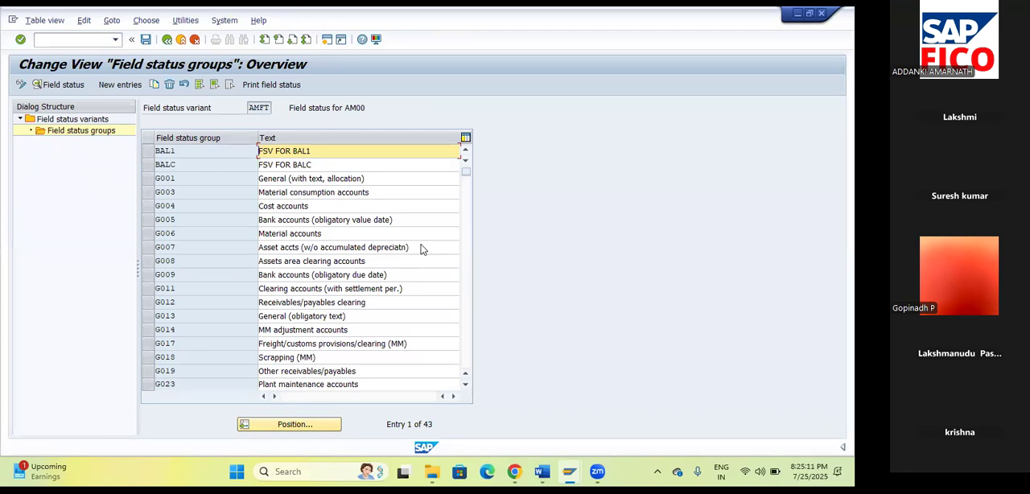
{"action": "left_click", "coordinate": [161, 182]}
{"action": "double_click", "coordinate": [161, 182]}
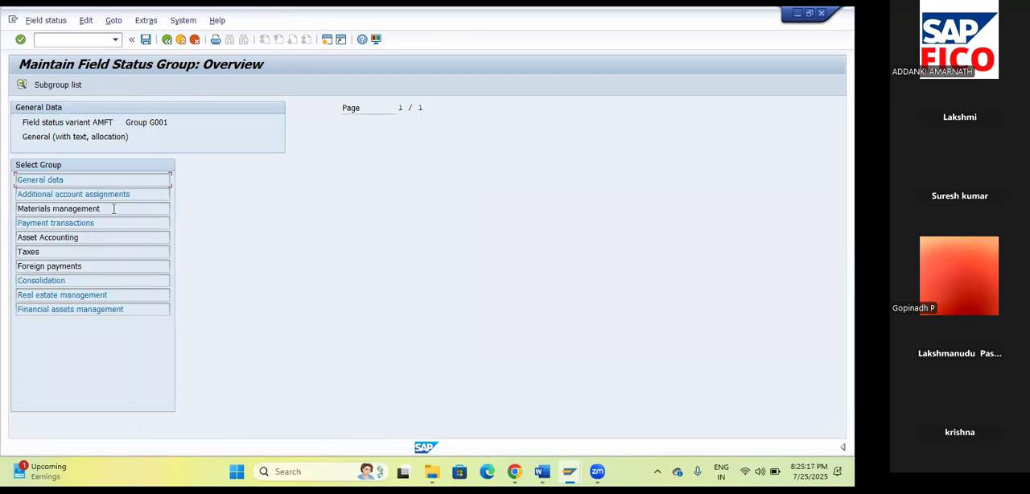
Examine G001's field statuses for General data, Additional account assignments, Materials management and Payment transactions.
{"action": "double_click", "coordinate": [46, 181]}
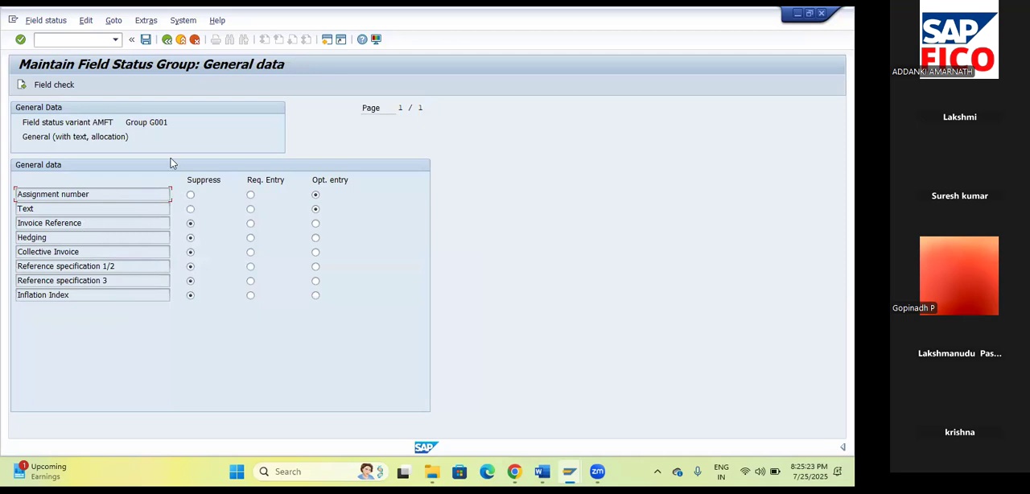
{"action": "left_click", "coordinate": [168, 40]}
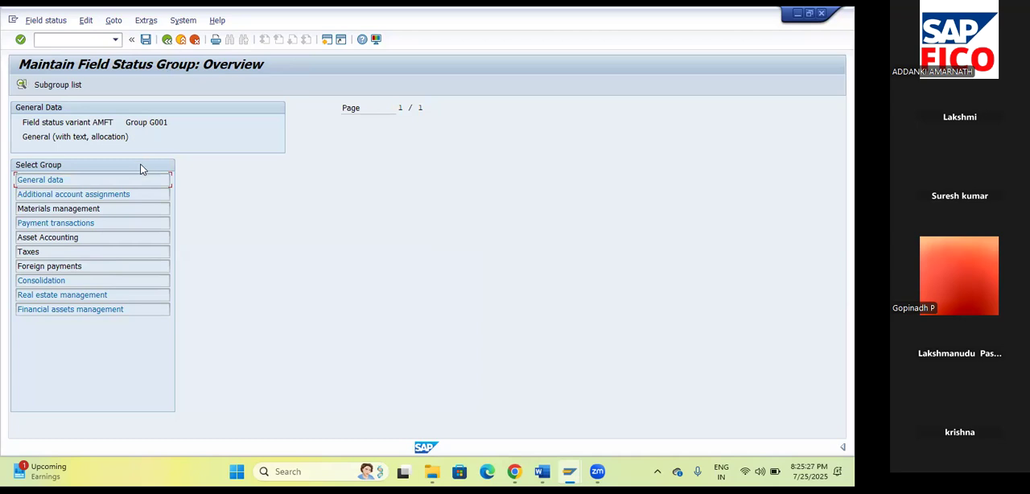
{"action": "double_click", "coordinate": [74, 195]}
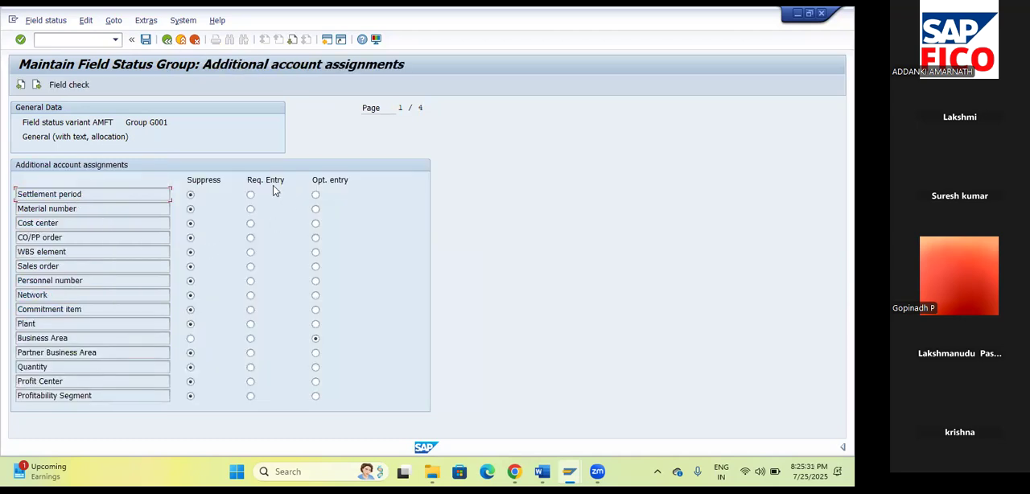
{"action": "left_click", "coordinate": [167, 40]}
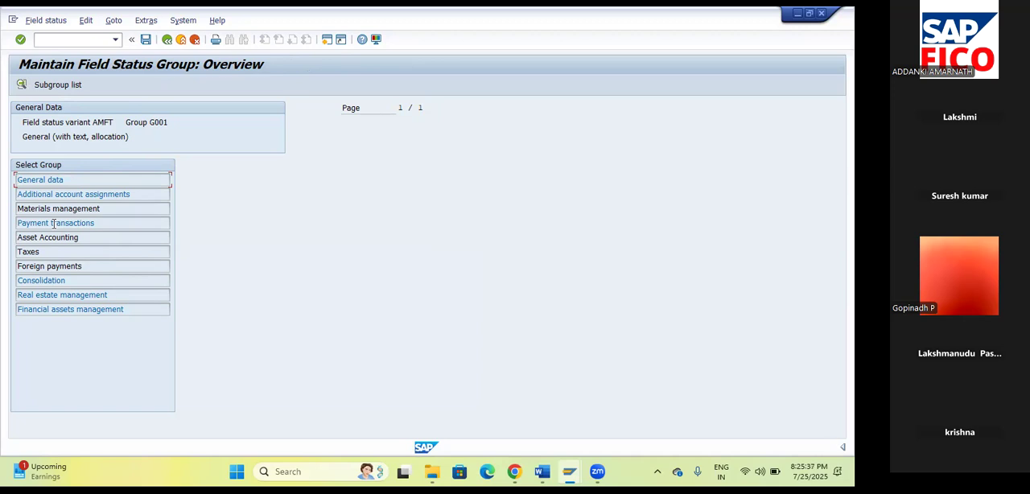
{"action": "double_click", "coordinate": [56, 209]}
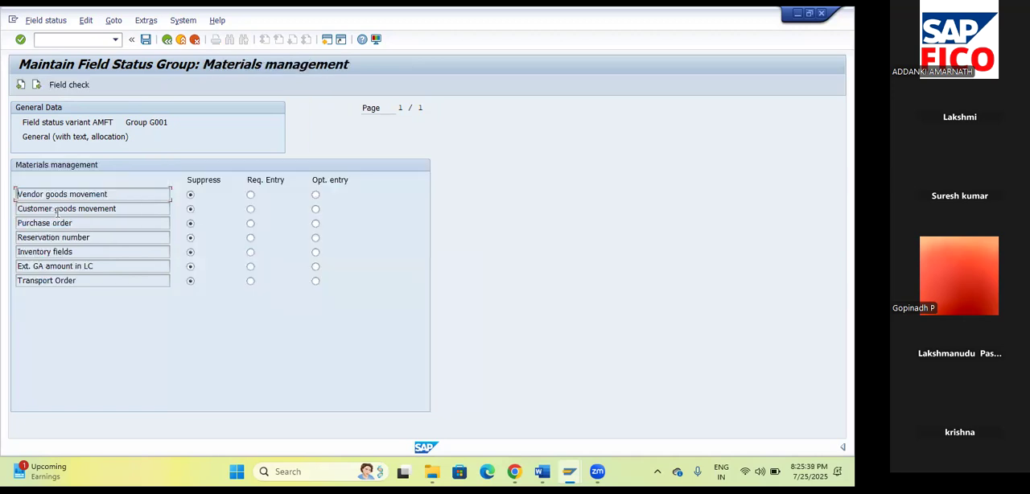
{"action": "left_click", "coordinate": [168, 40]}
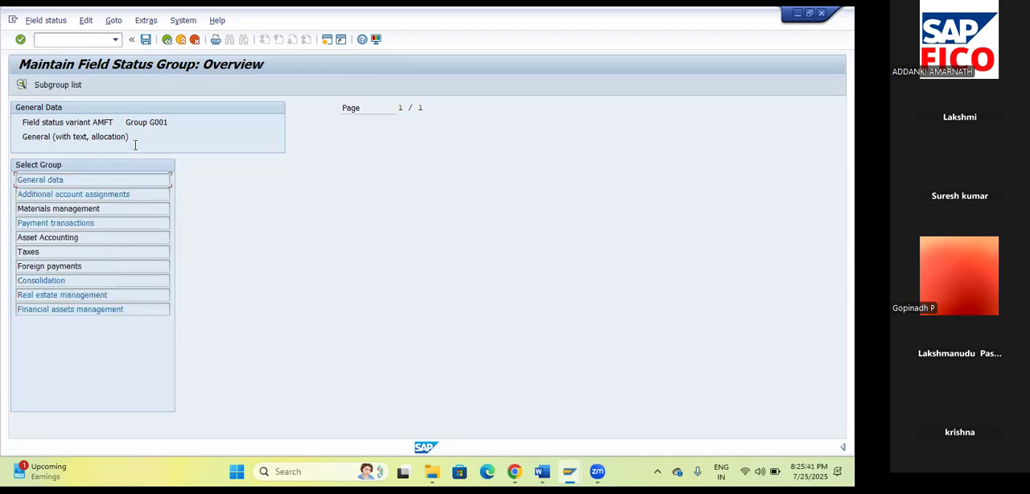
{"action": "double_click", "coordinate": [57, 224]}
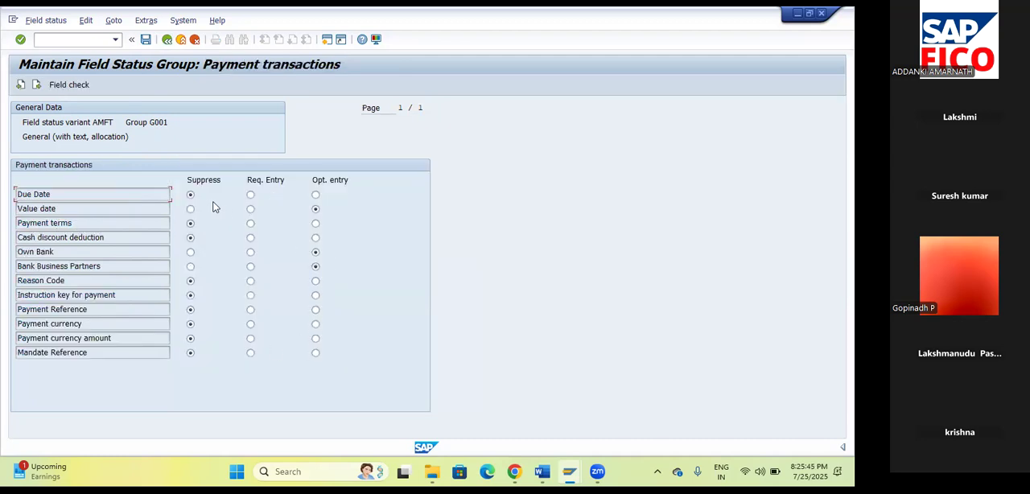
{"action": "left_click", "coordinate": [166, 40]}
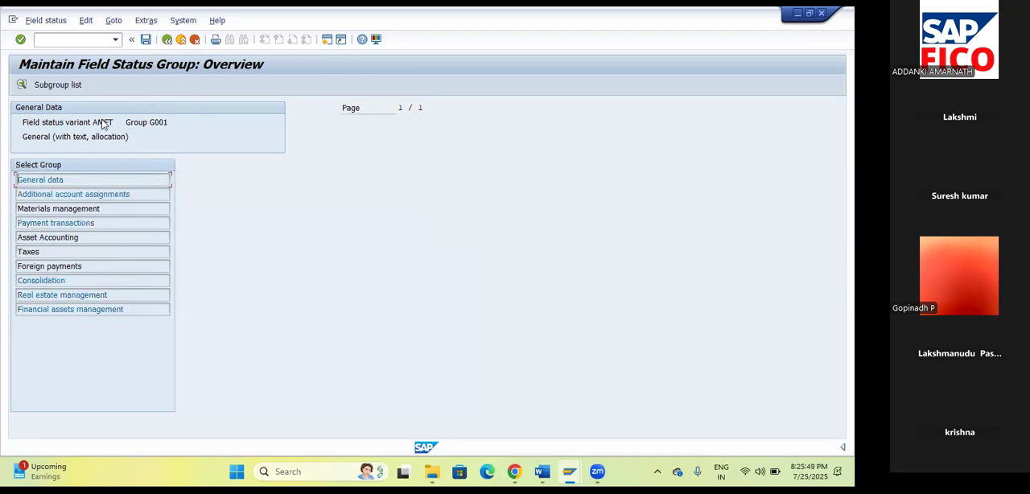
Examine G001's field statuses for Asset Accounting, Taxes, Consolidation and Real estate management.
{"action": "left_click", "coordinate": [281, 134]}
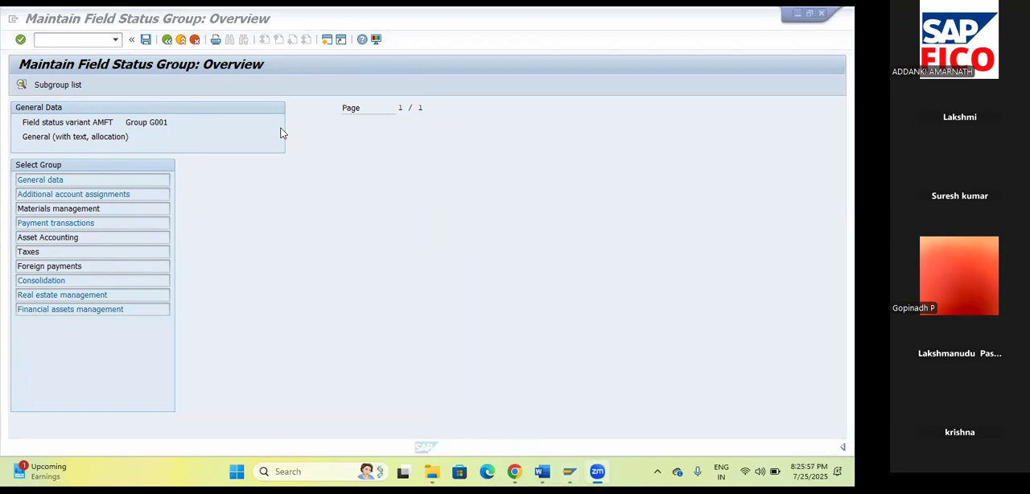
{"action": "double_click", "coordinate": [56, 239]}
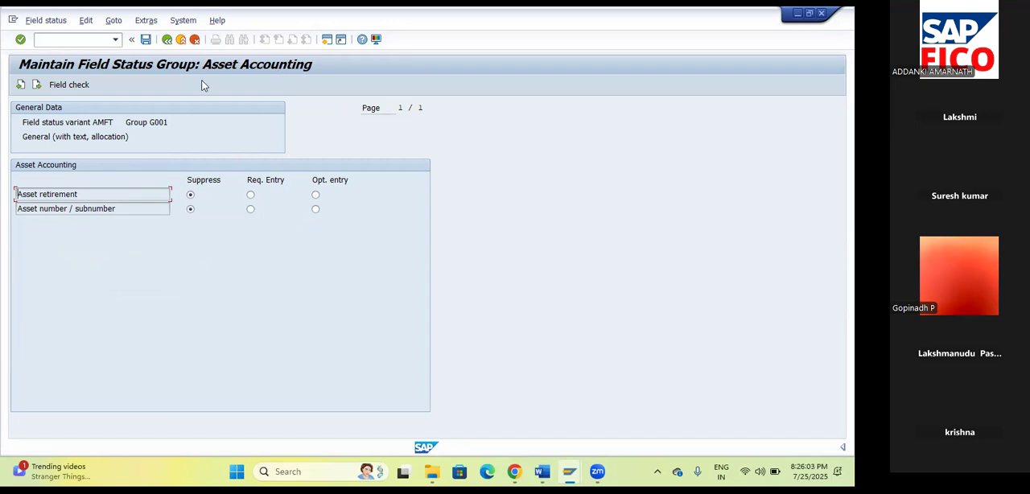
{"action": "left_click", "coordinate": [166, 41]}
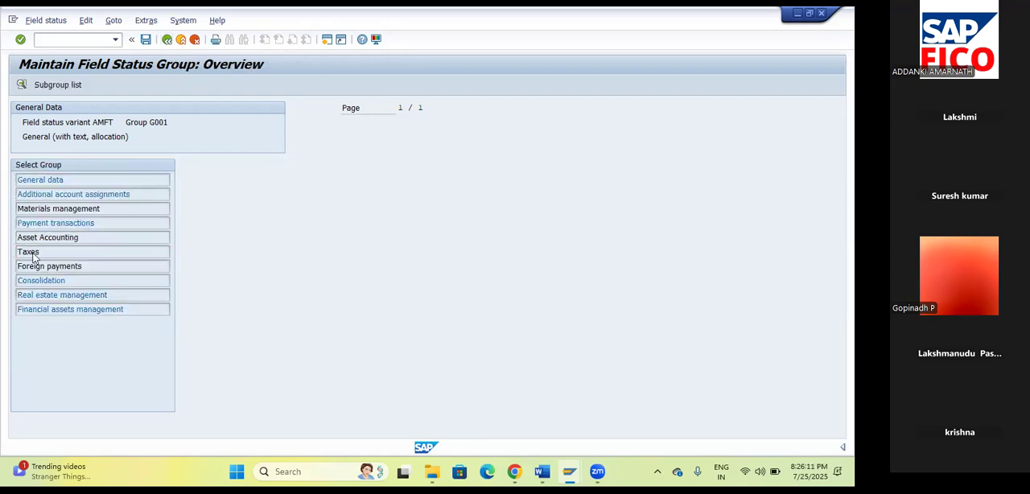
{"action": "double_click", "coordinate": [35, 252]}
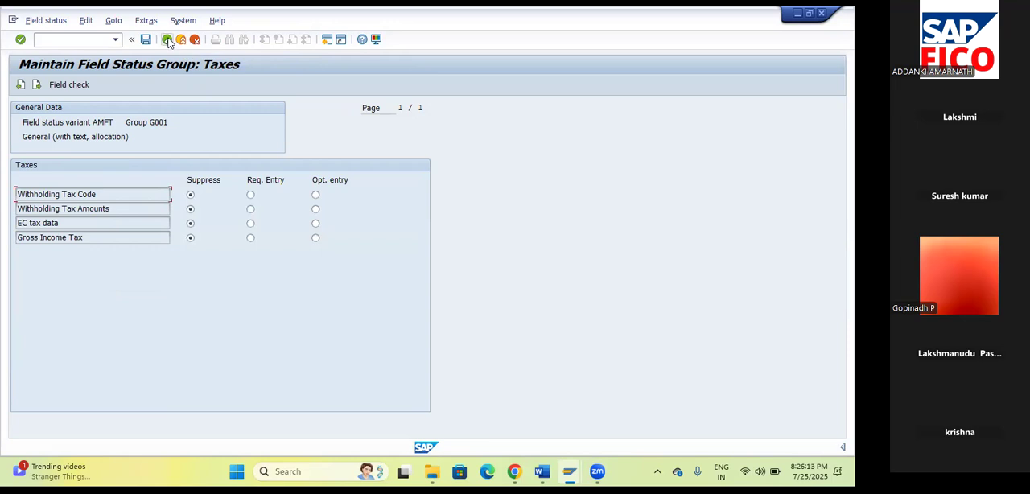
{"action": "left_click", "coordinate": [166, 39]}
{"action": "double_click", "coordinate": [52, 281]}
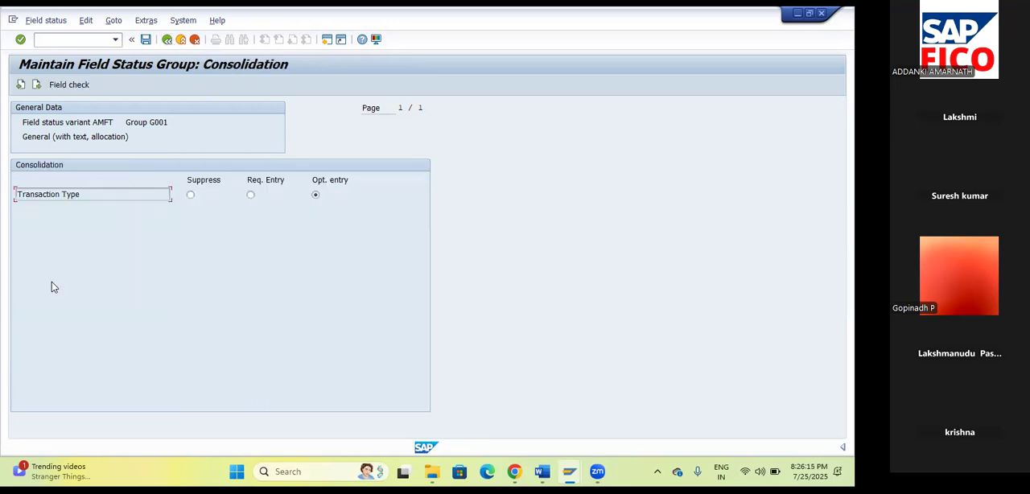
{"action": "left_click", "coordinate": [167, 39]}
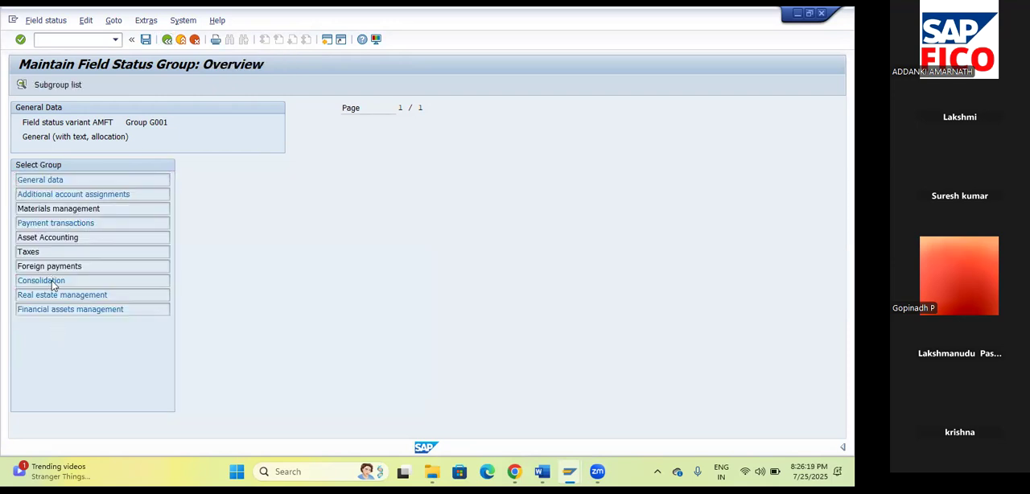
{"action": "double_click", "coordinate": [52, 281]}
{"action": "left_click", "coordinate": [167, 40]}
{"action": "double_click", "coordinate": [48, 280]}
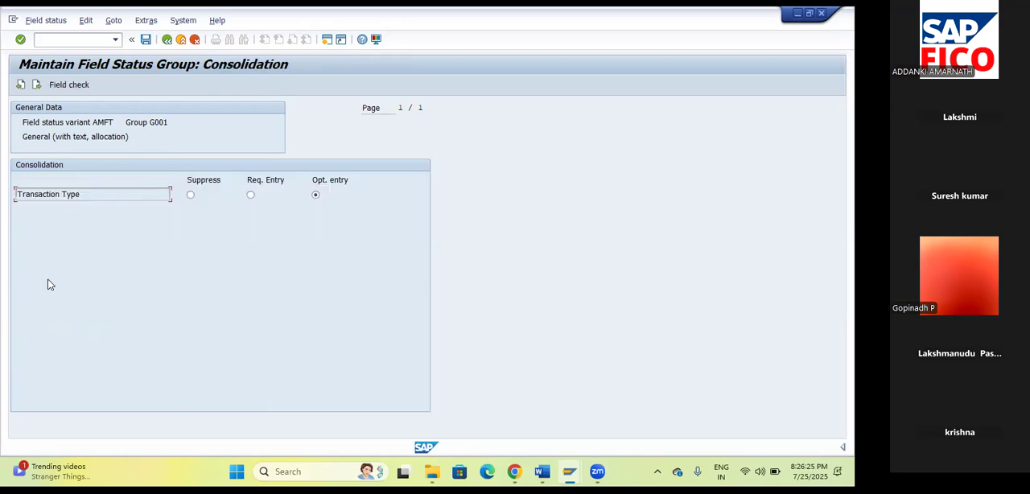
{"action": "left_click", "coordinate": [168, 41]}
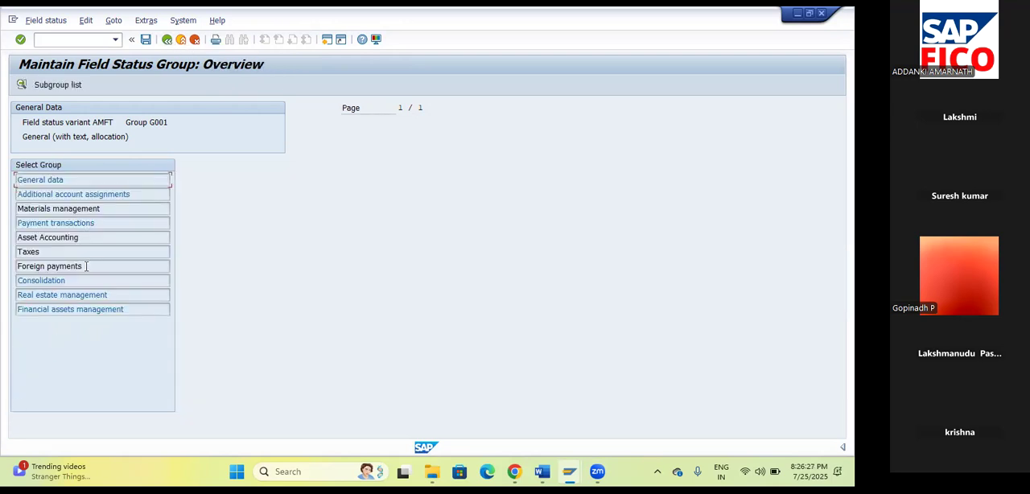
{"action": "double_click", "coordinate": [70, 296]}
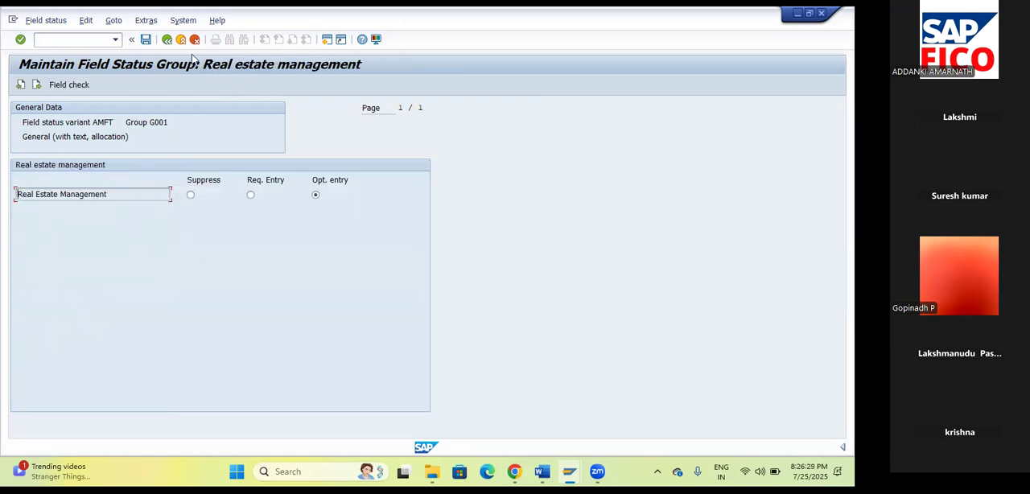
{"action": "left_click", "coordinate": [169, 40]}
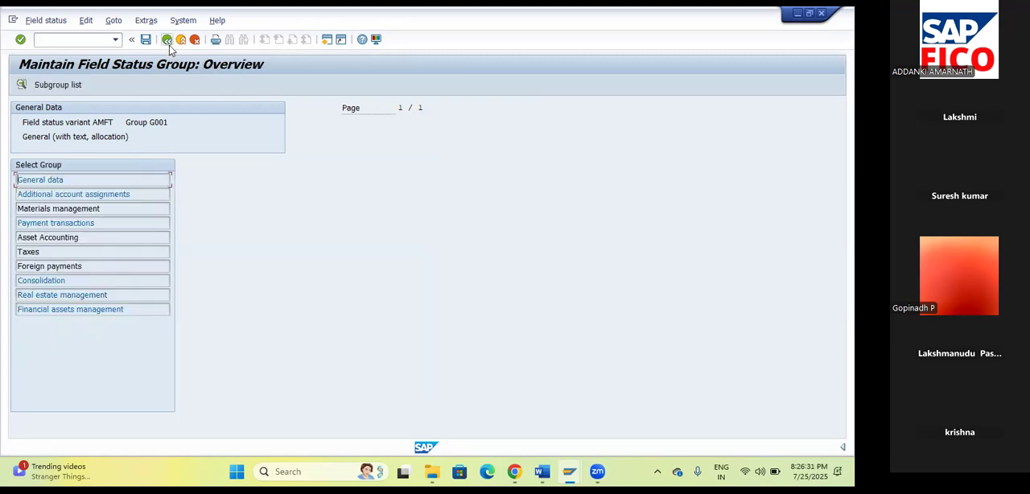
Start a G/L account document in FB50 for company code AM00 with document date 25.07.2025.
{"action": "left_click", "coordinate": [66, 39]}
{"action": "type", "text": "/NFB50"}
{"action": "key", "text": "Return"}
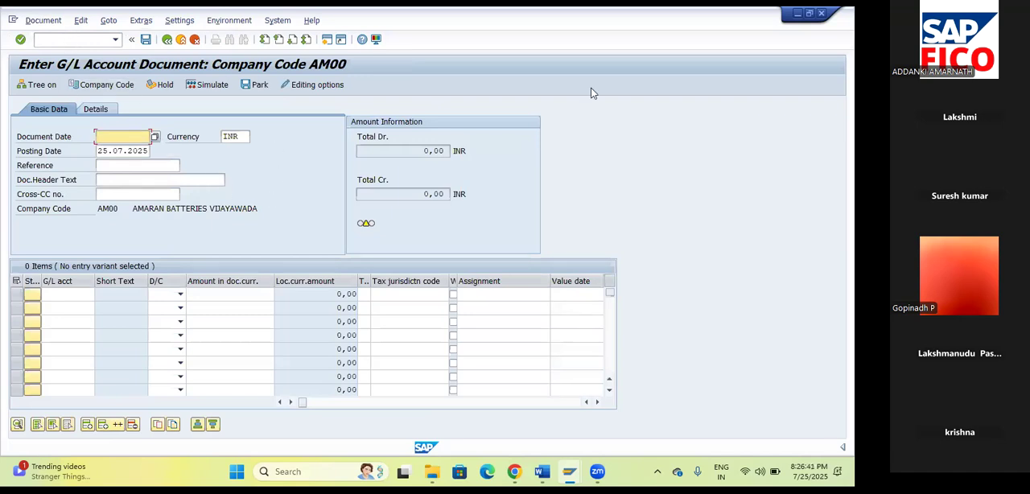
{"action": "left_click", "coordinate": [155, 137]}
{"action": "left_click", "coordinate": [101, 295]}
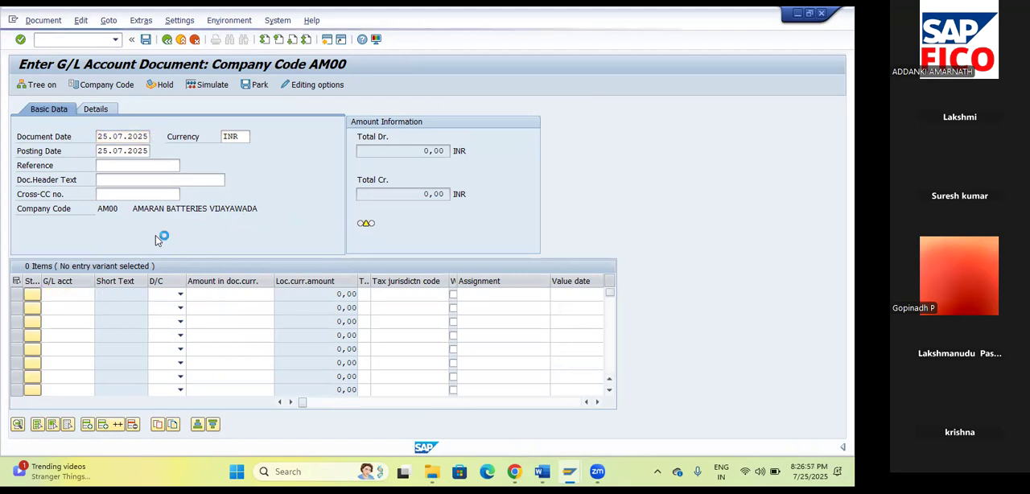
Enter the first line item as a debit of 10000 to SBI Bank Account 200100.
{"action": "key", "text": "F4"}
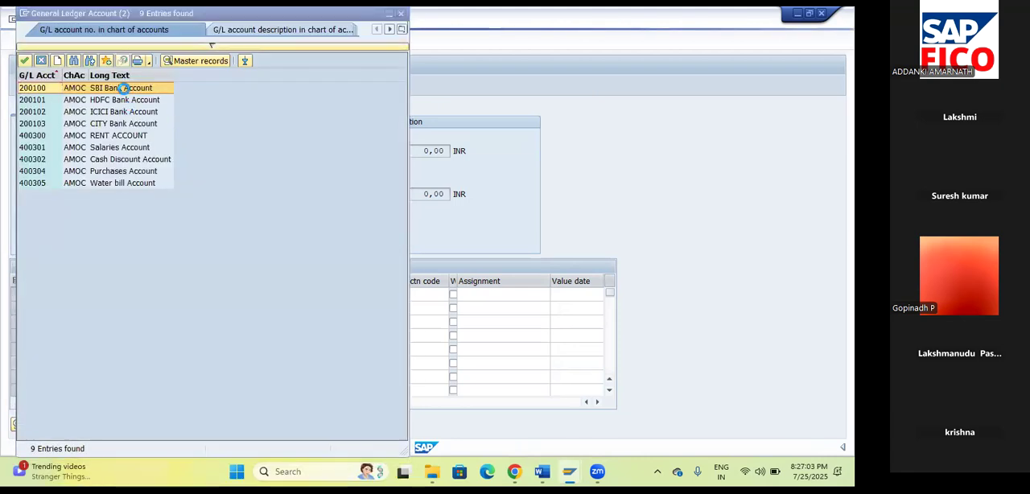
{"action": "left_click", "coordinate": [25, 62]}
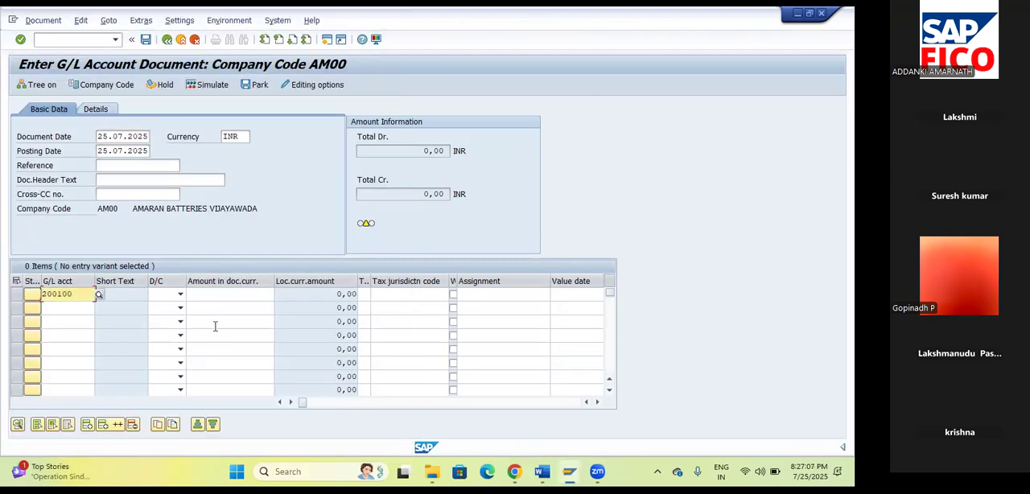
{"action": "key", "text": "Tab"}
{"action": "left_click", "coordinate": [181, 295]}
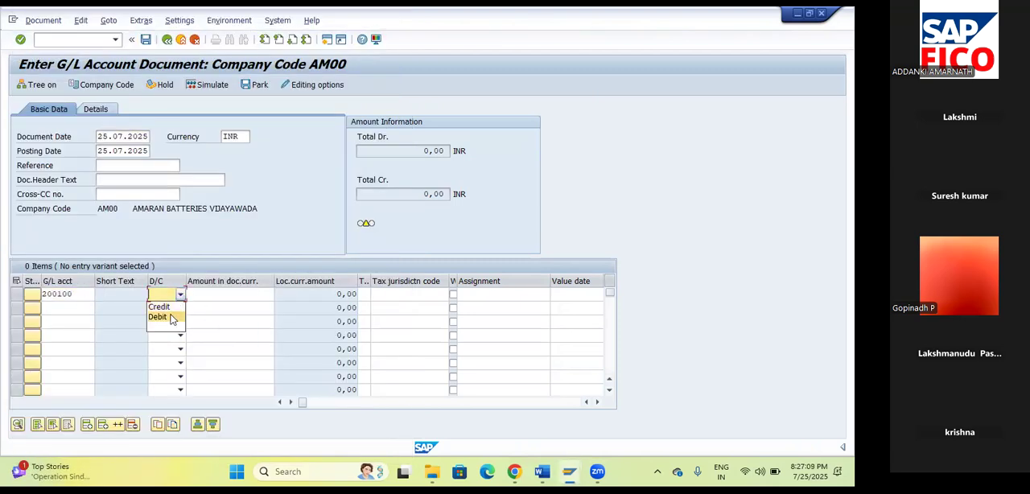
{"action": "left_click", "coordinate": [171, 319]}
{"action": "key", "text": "Tab"}
{"action": "type", "text": "10000"}
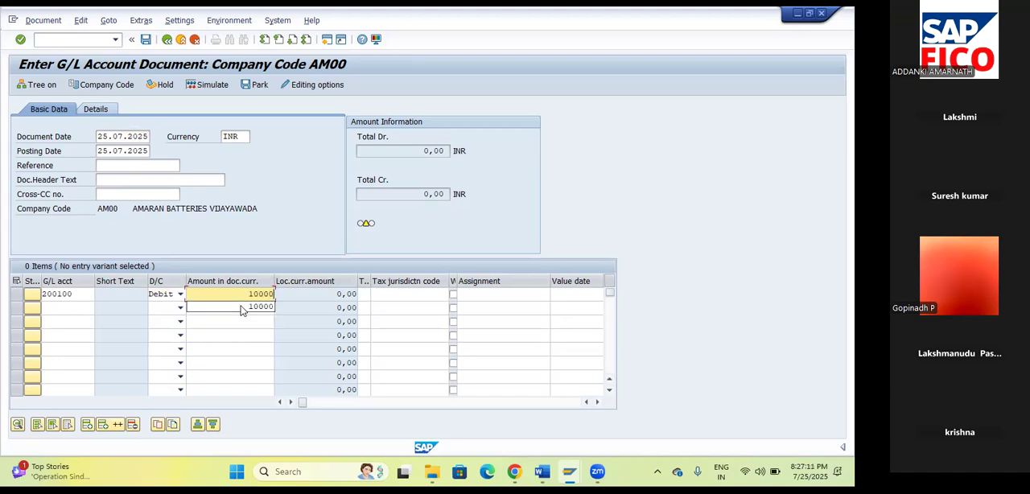
{"action": "left_click", "coordinate": [241, 310]}
Enter the second line item as a credit of 10000 to RENT ACCOUNT 400300.
{"action": "left_click", "coordinate": [77, 308]}
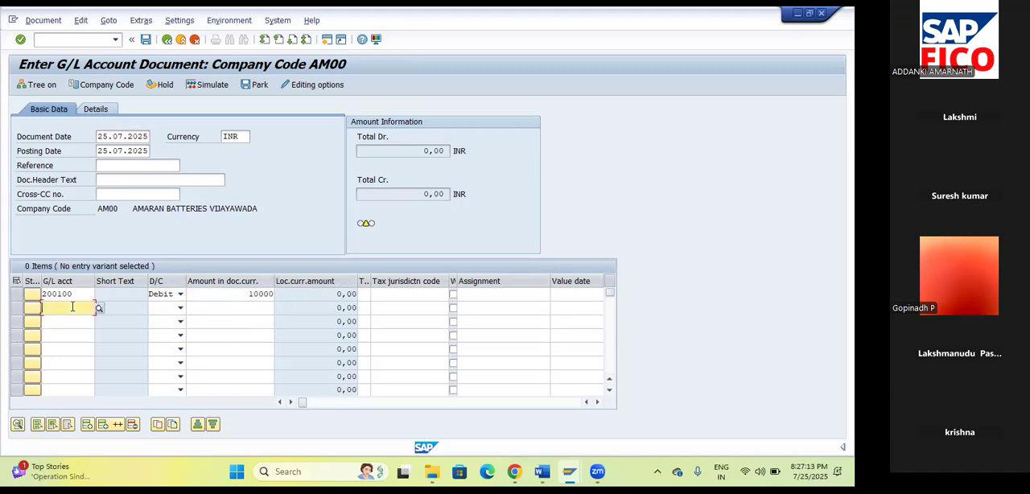
{"action": "left_click", "coordinate": [98, 309]}
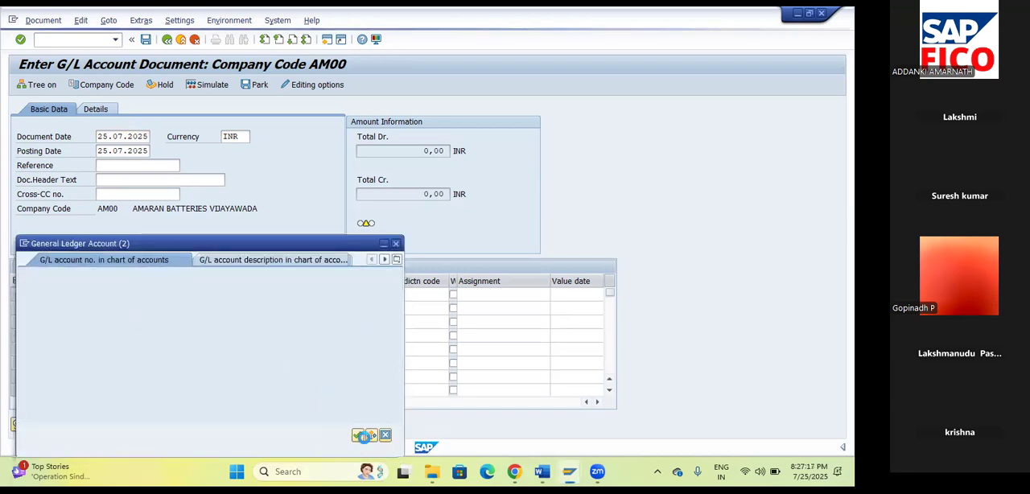
{"action": "key", "text": "Return"}
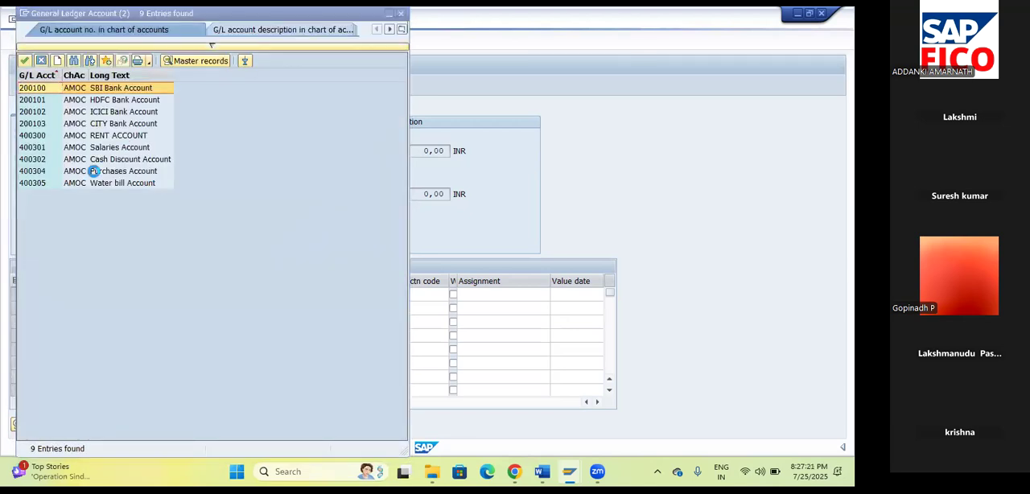
{"action": "left_click", "coordinate": [131, 137]}
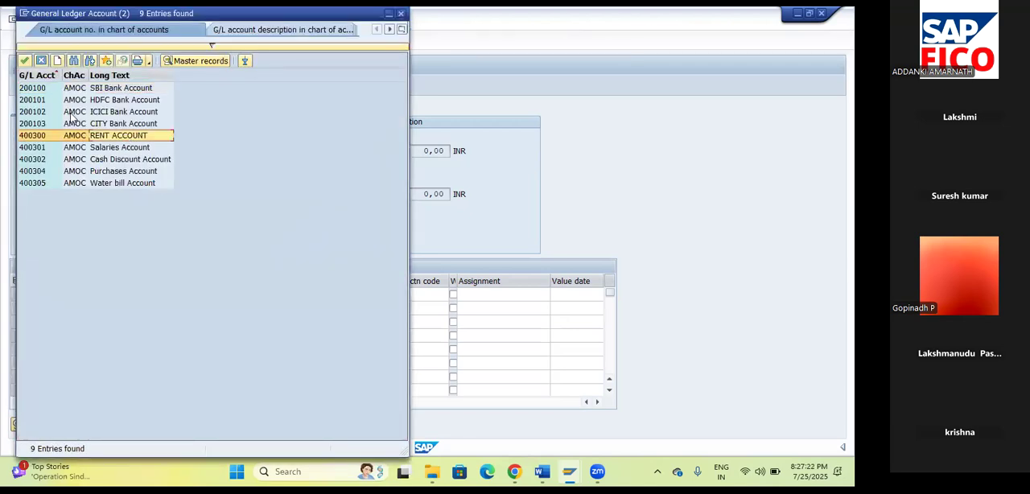
{"action": "left_click", "coordinate": [29, 63]}
{"action": "left_click", "coordinate": [180, 311]}
{"action": "left_click", "coordinate": [180, 310]}
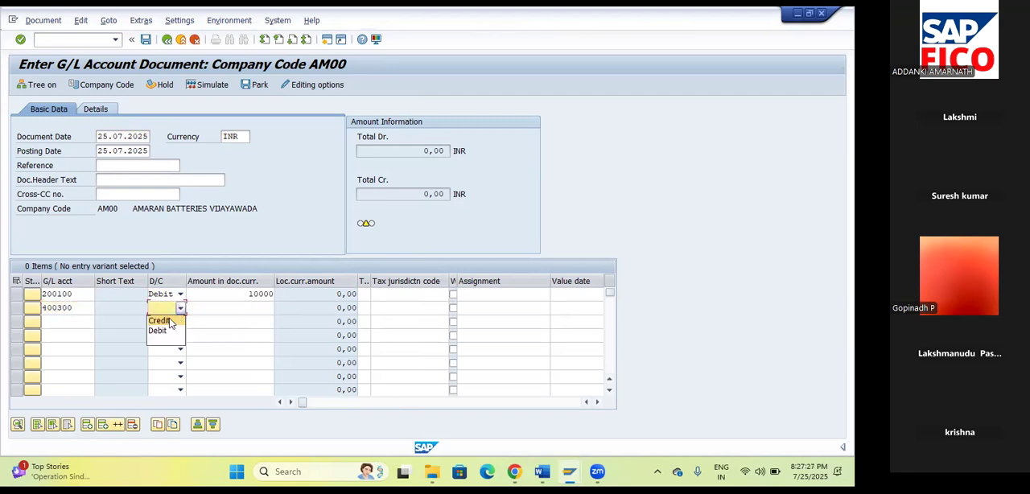
{"action": "left_click", "coordinate": [169, 321]}
{"action": "left_click", "coordinate": [246, 311]}
{"action": "type", "text": "10000"}
{"action": "key", "text": "Tab"}
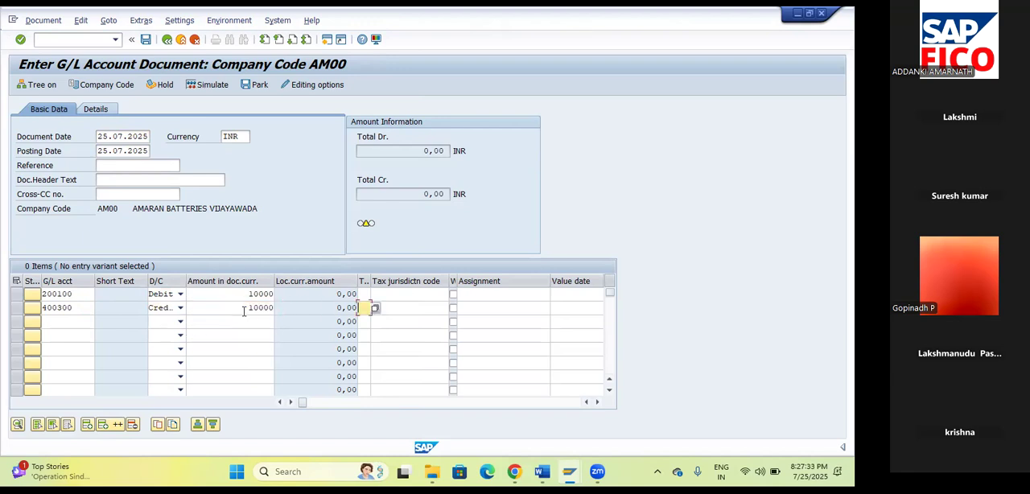
Open the details of the RENT ACCOUNT 400300 credit item and set its value date to 25.07.2025.
{"action": "key", "text": "Return"}
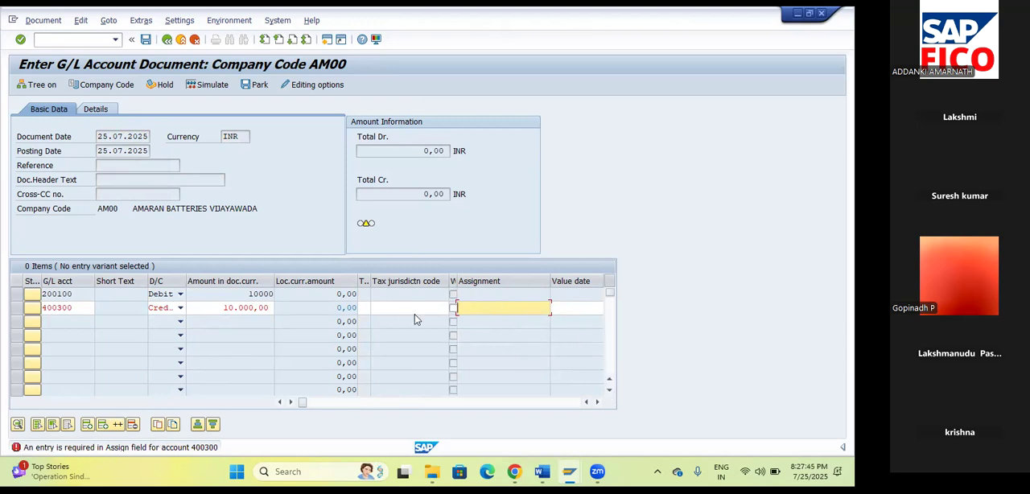
{"action": "double_click", "coordinate": [479, 307]}
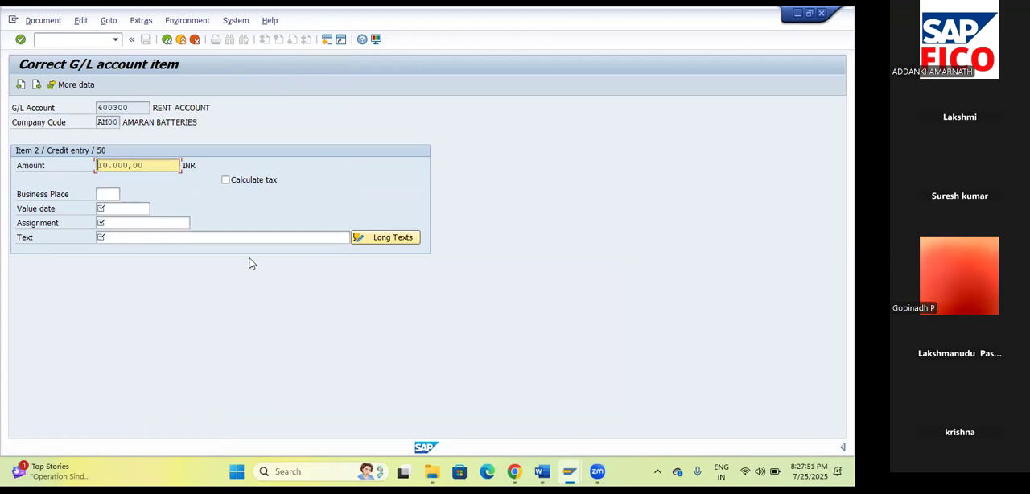
{"action": "left_click", "coordinate": [161, 238]}
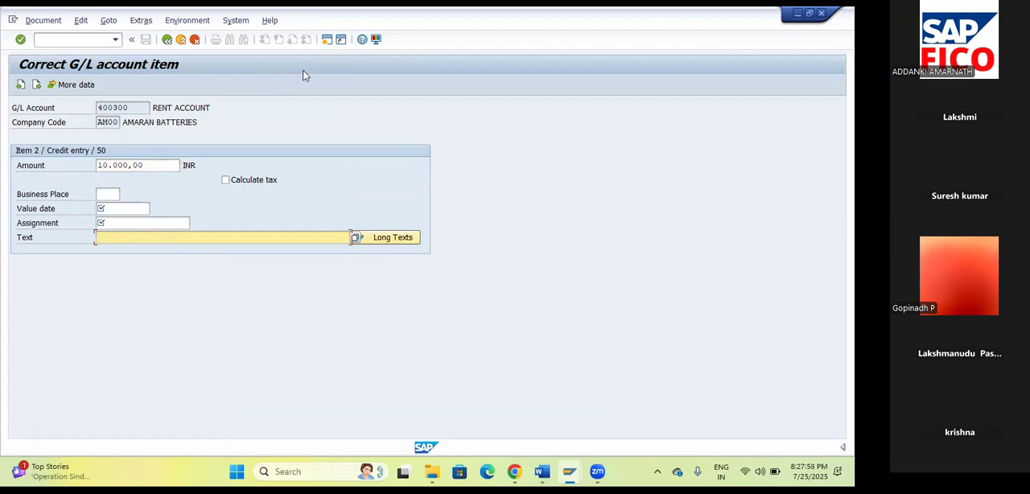
{"action": "left_click", "coordinate": [167, 38]}
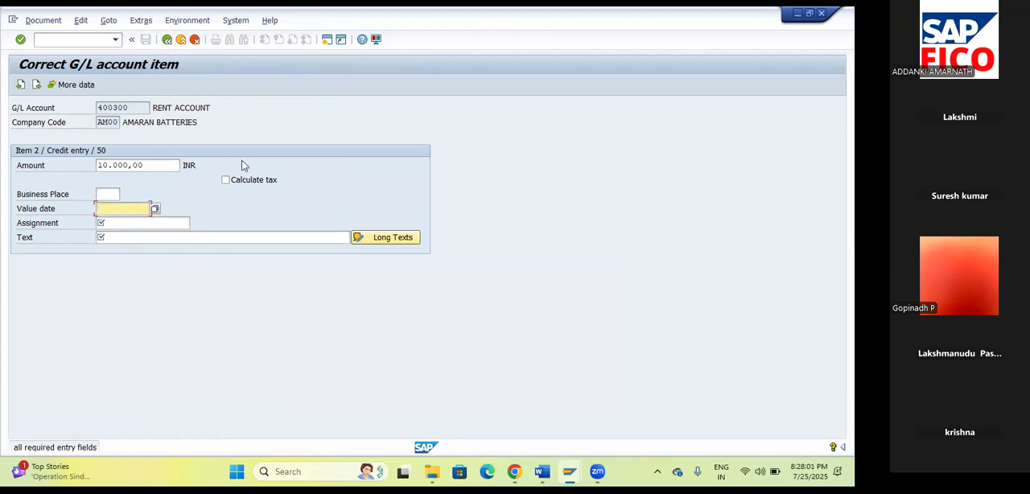
{"action": "left_click", "coordinate": [166, 40]}
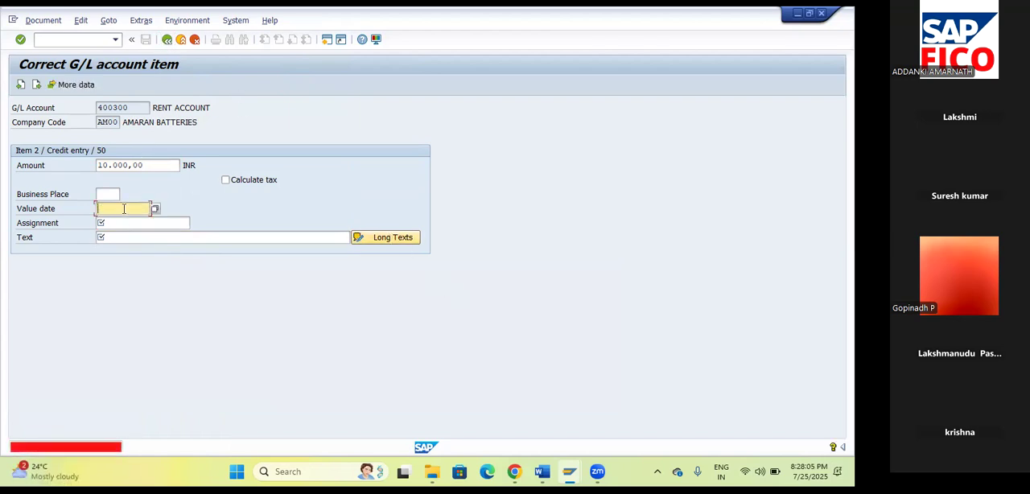
{"action": "left_click", "coordinate": [158, 209]}
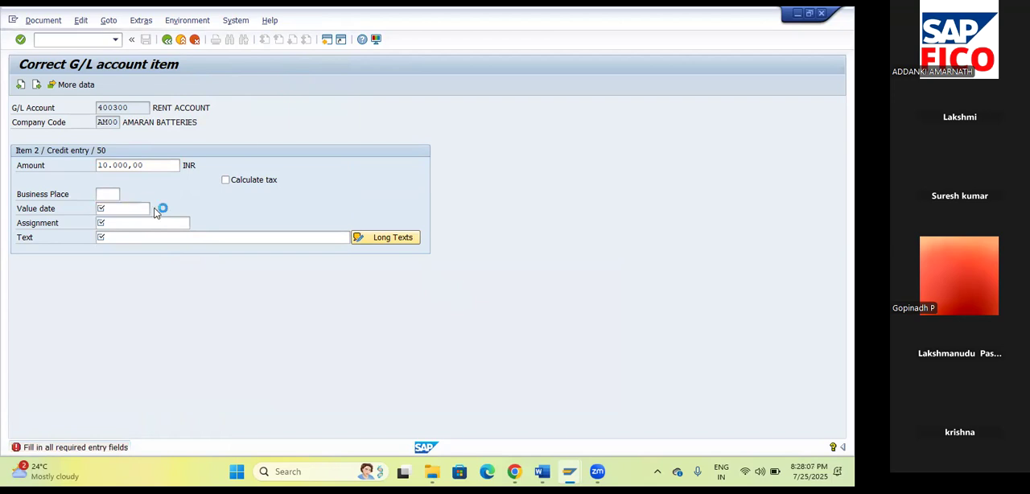
{"action": "left_click", "coordinate": [246, 283]}
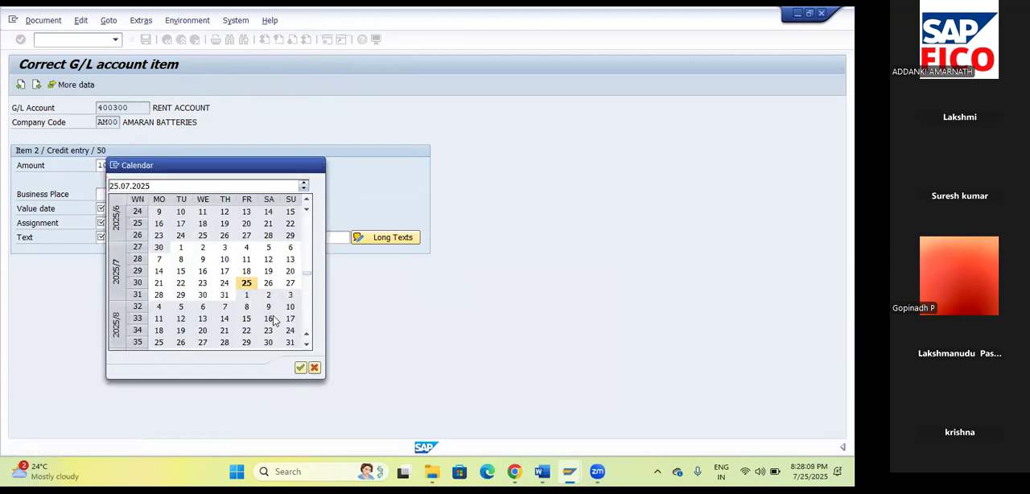
{"action": "left_click", "coordinate": [300, 367]}
Fill in the rent item's Assignment and Text with "test" and return to the G/L document entry.
{"action": "left_click", "coordinate": [144, 224]}
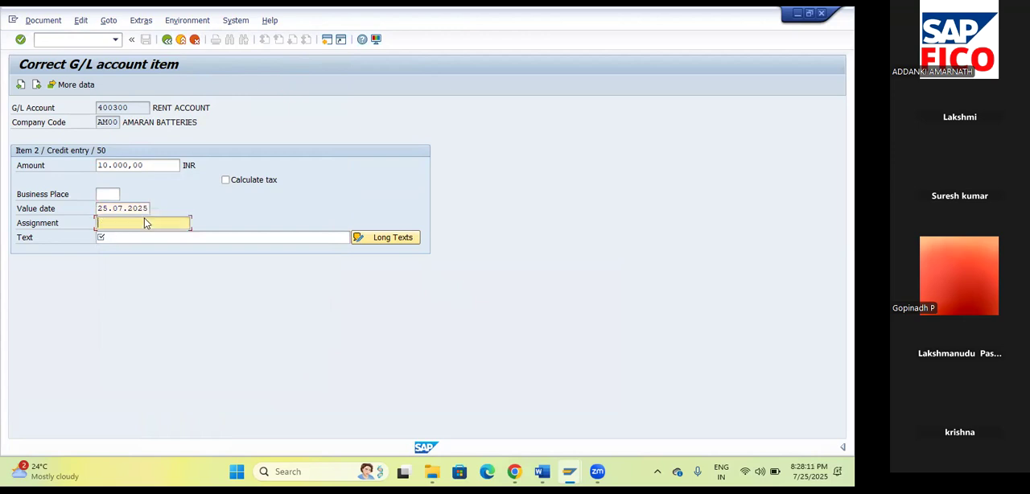
{"action": "type", "text": "test"}
{"action": "key", "text": "Tab"}
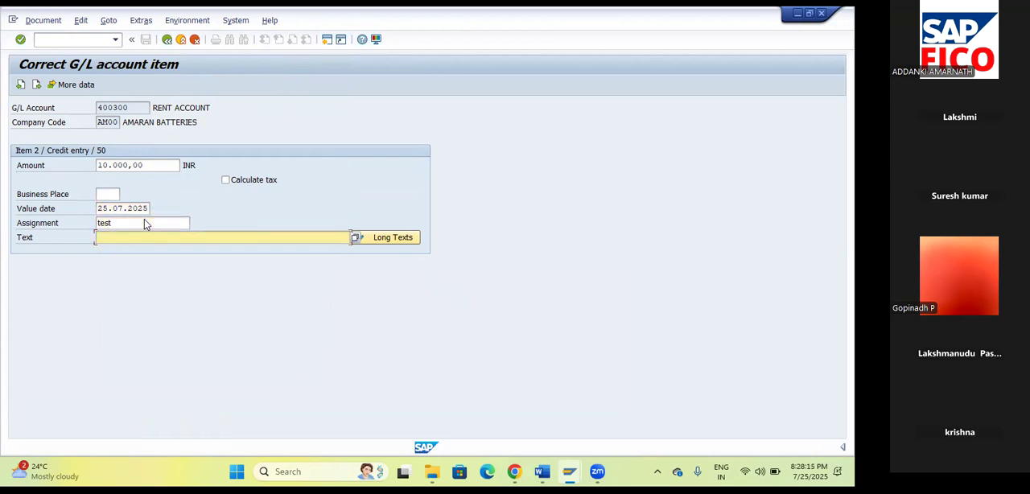
{"action": "type", "text": "test"}
{"action": "left_click", "coordinate": [167, 39]}
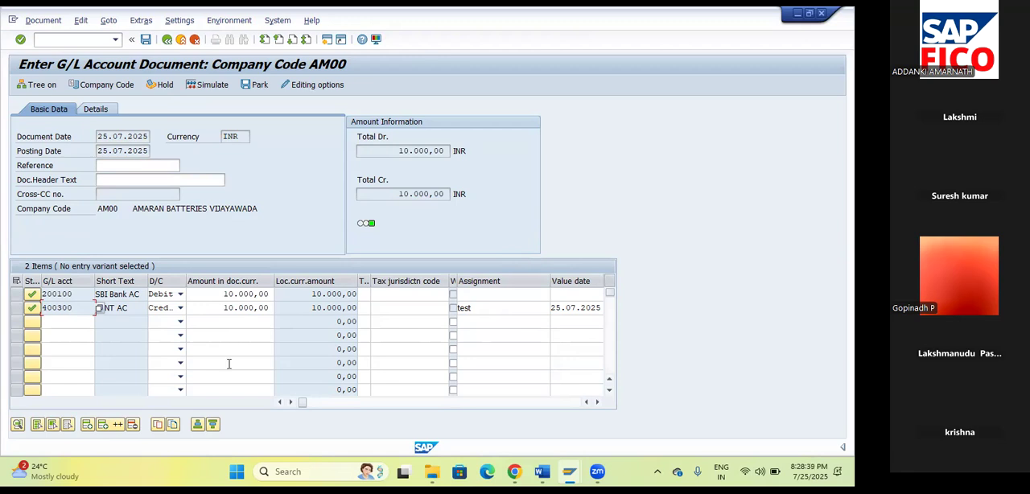
Simulate and post the G/L document, and display the posted document.
{"action": "left_click", "coordinate": [207, 85]}
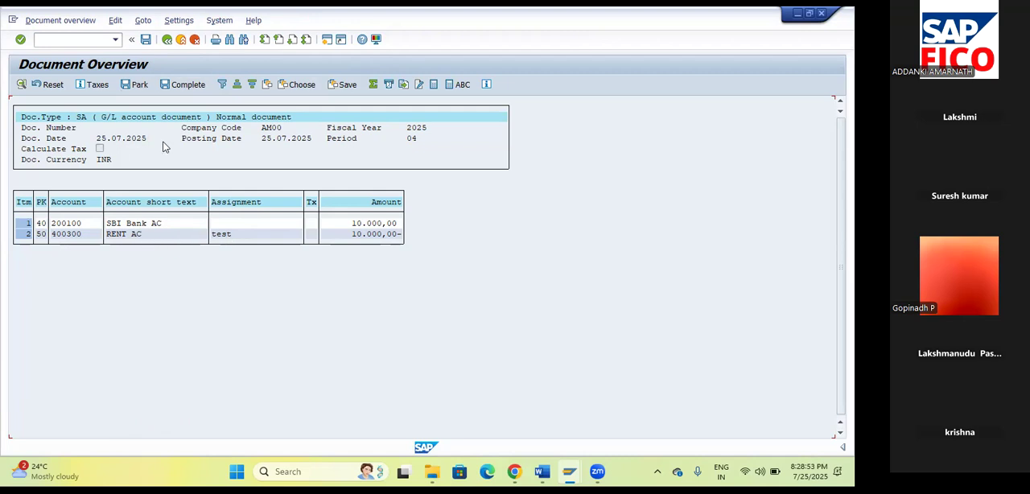
{"action": "left_click", "coordinate": [144, 39]}
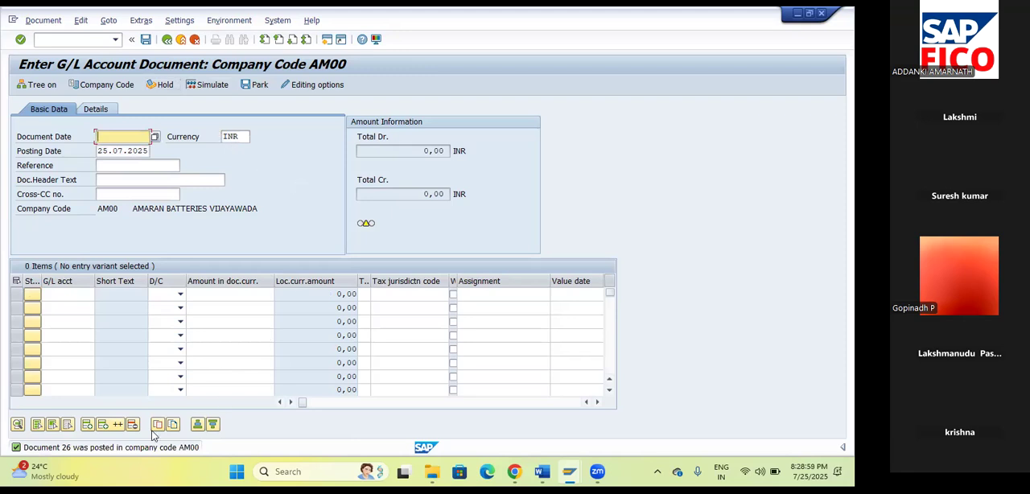
{"action": "left_click", "coordinate": [39, 22]}
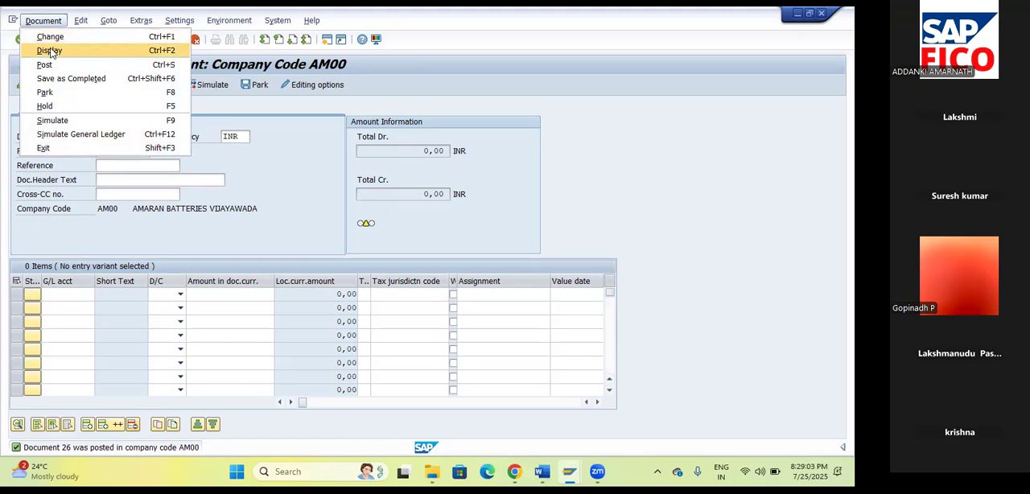
{"action": "left_click", "coordinate": [52, 50]}
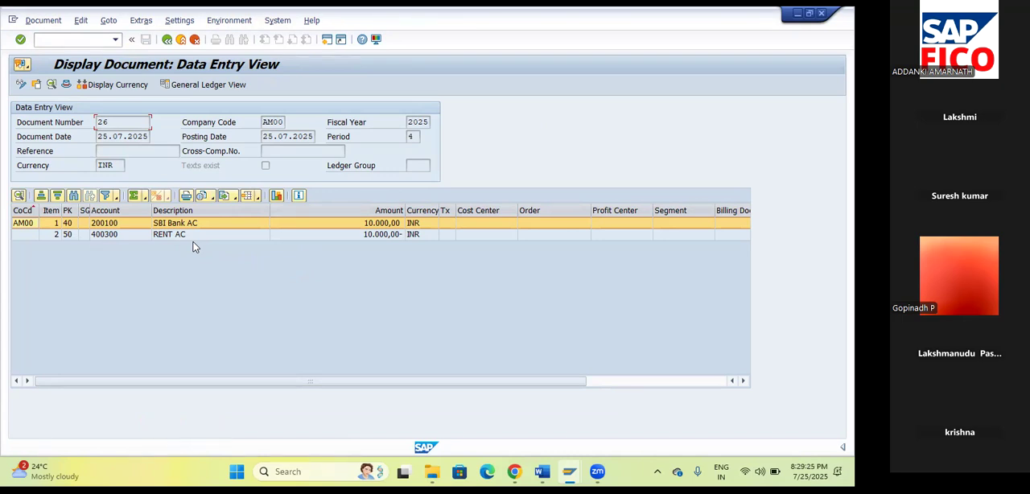
Look up the individual document reversal code in the Word notes and start transaction FB08 in SAP.
{"action": "left_click", "coordinate": [541, 472]}
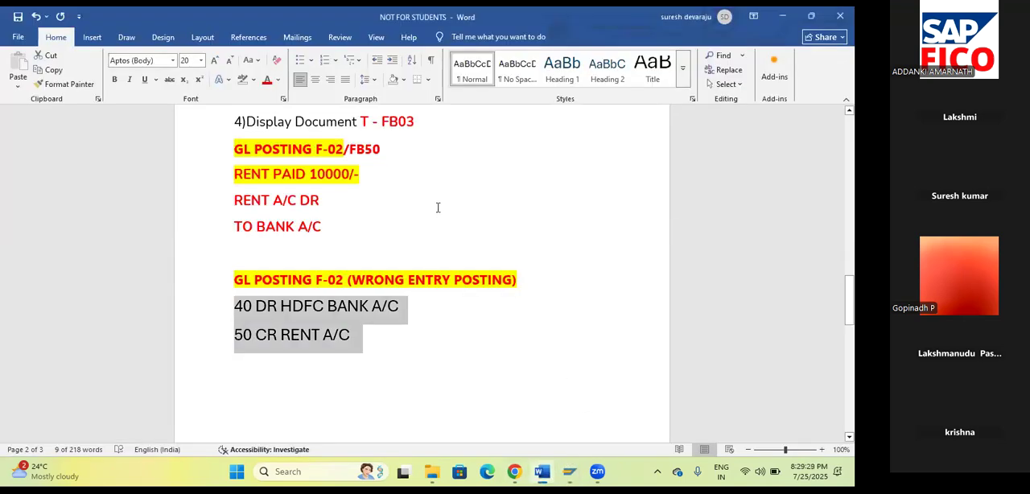
{"action": "scroll", "coordinate": [441, 211], "scroll_direction": "up", "scroll_amount": 4}
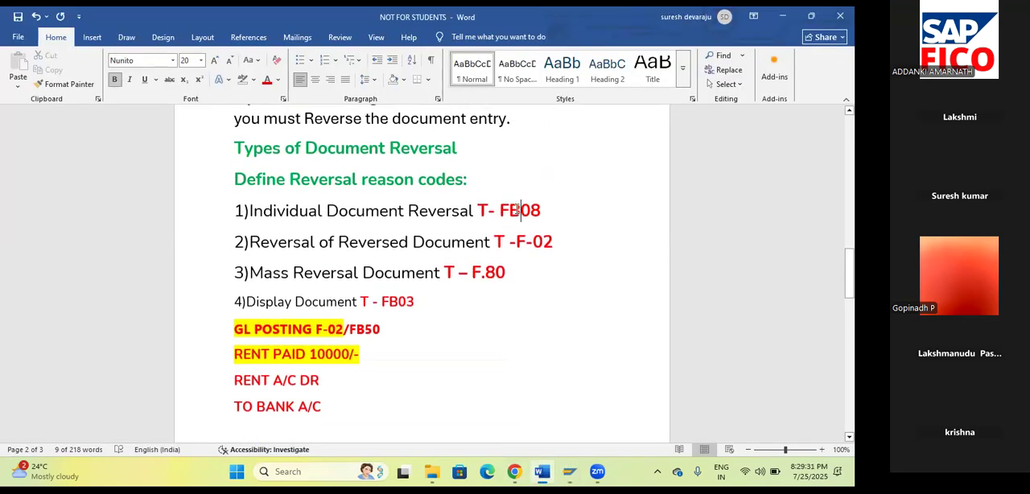
{"action": "double_click", "coordinate": [515, 210]}
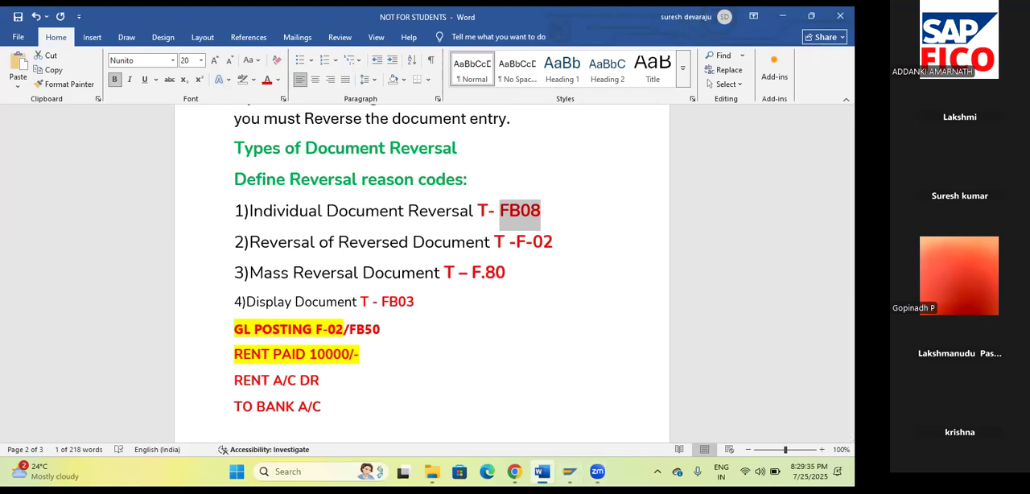
{"action": "mouse_move", "coordinate": [542, 472]}
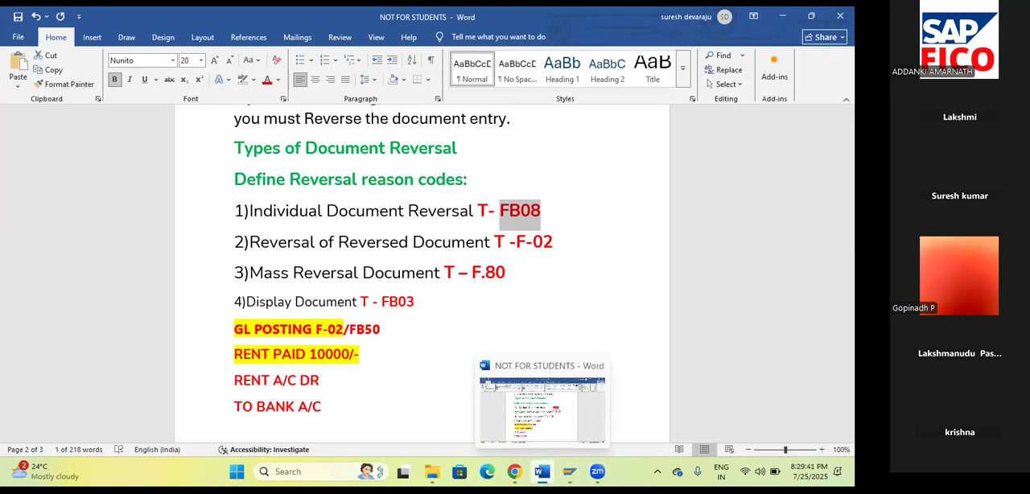
{"action": "left_click", "coordinate": [542, 473]}
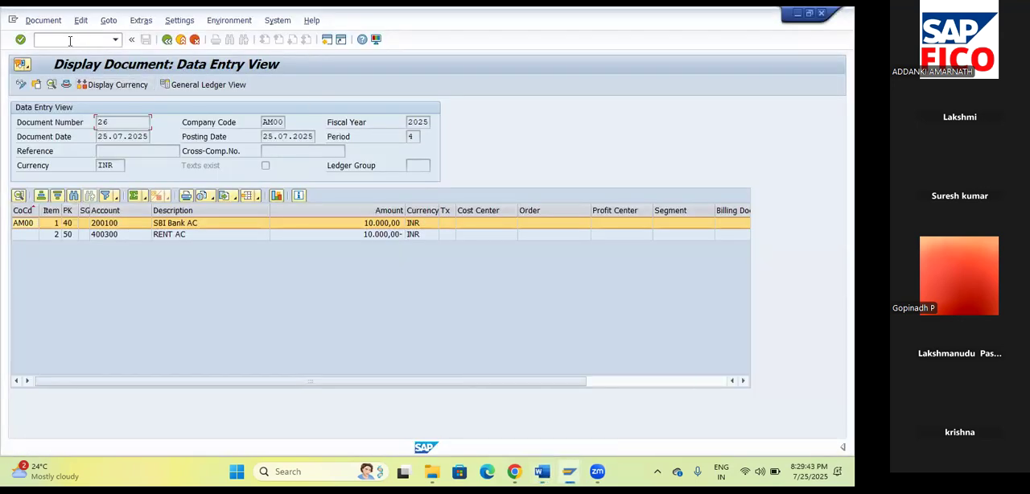
{"action": "type", "text": "/NFB08"}
{"action": "key", "text": "Return"}
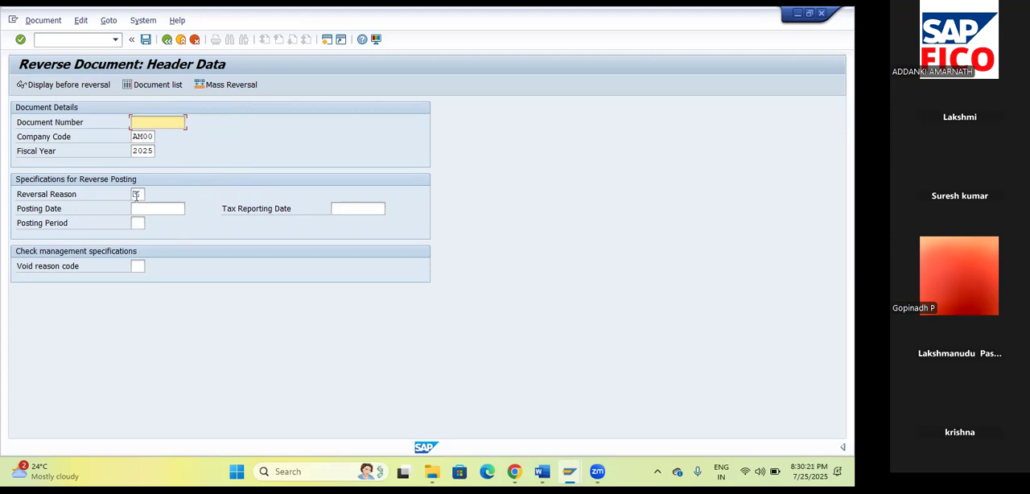
Choose P7, GL Account wrong, from the list of reversal reasons.
{"action": "left_click", "coordinate": [137, 195]}
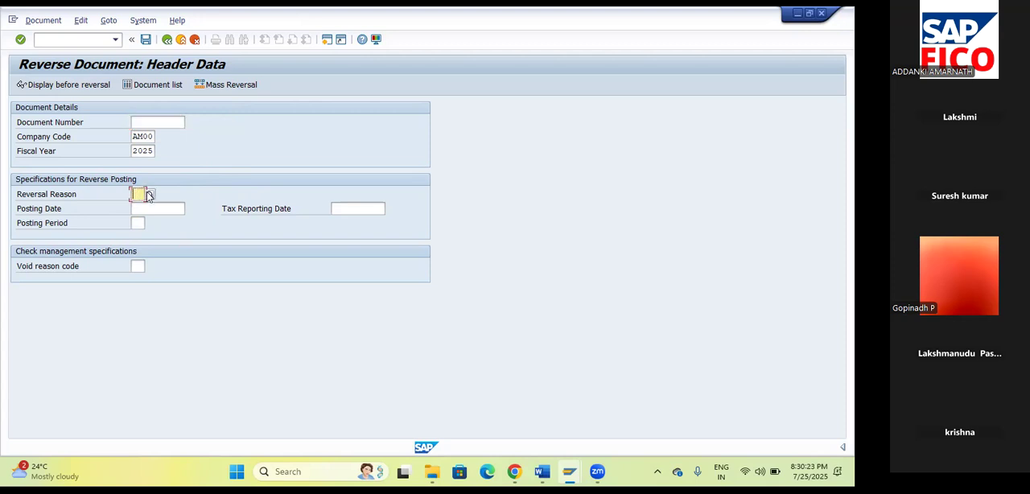
{"action": "left_click", "coordinate": [151, 194]}
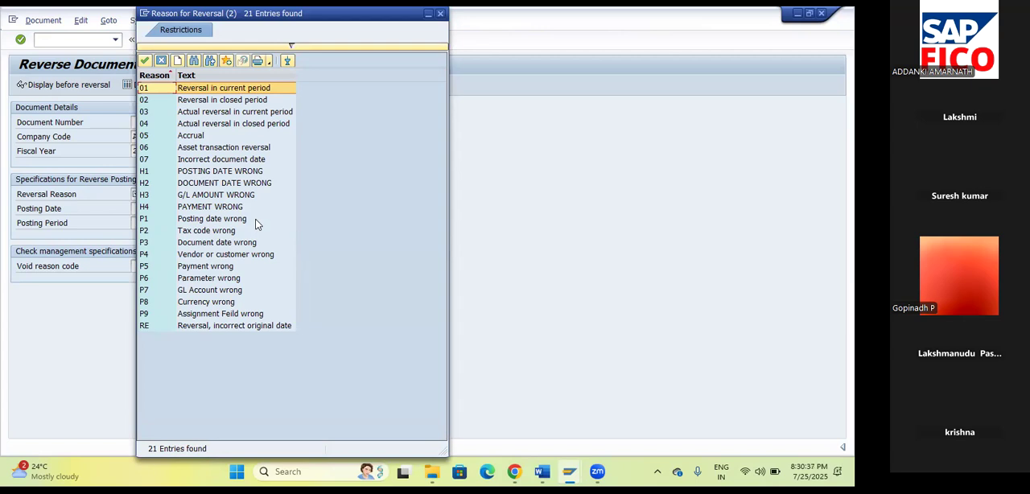
{"action": "left_click", "coordinate": [207, 293]}
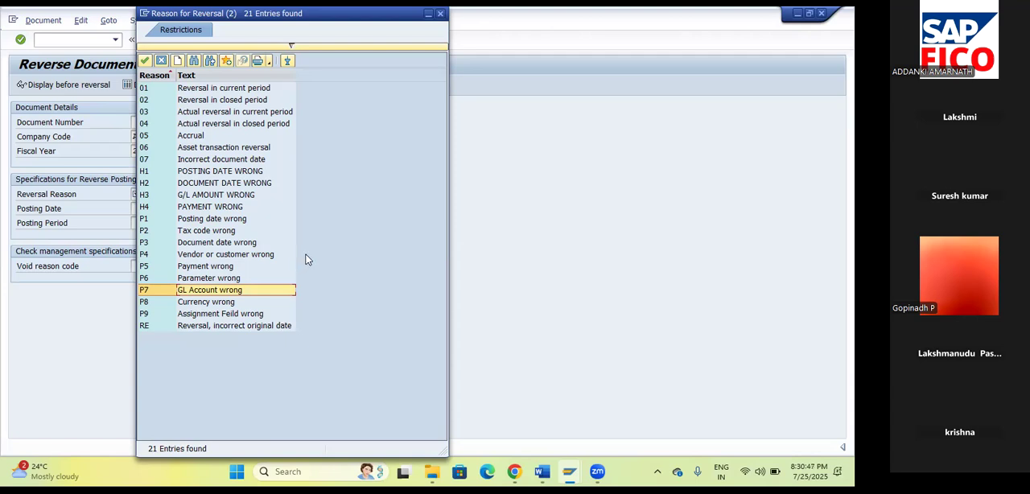
{"action": "left_click", "coordinate": [145, 63]}
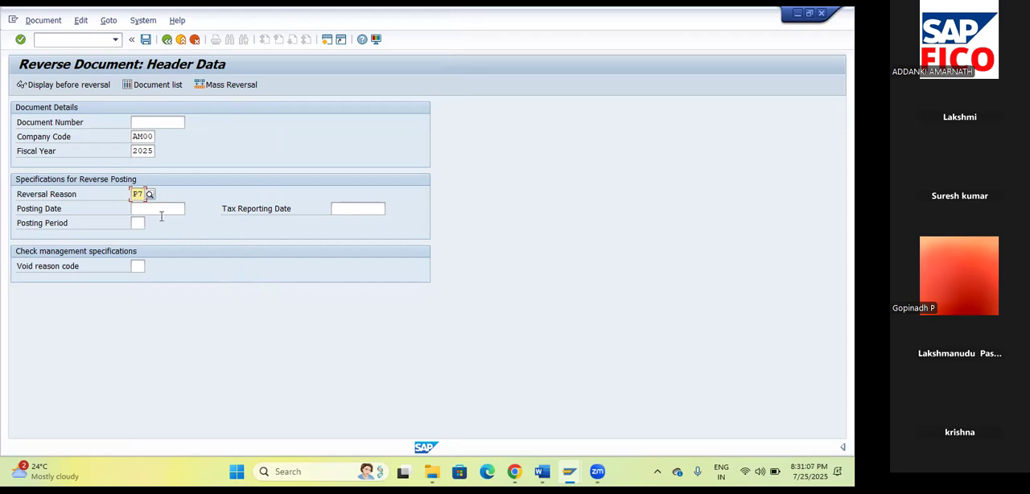
List the documents of company code AM00 for fiscal year 2025 and pick document 26 for reversal.
{"action": "left_click", "coordinate": [148, 87]}
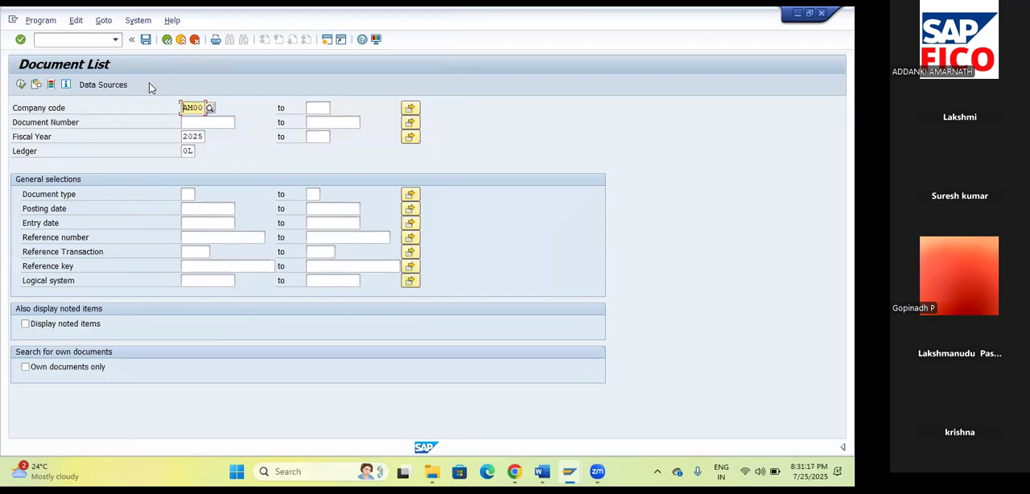
{"action": "left_click", "coordinate": [20, 86]}
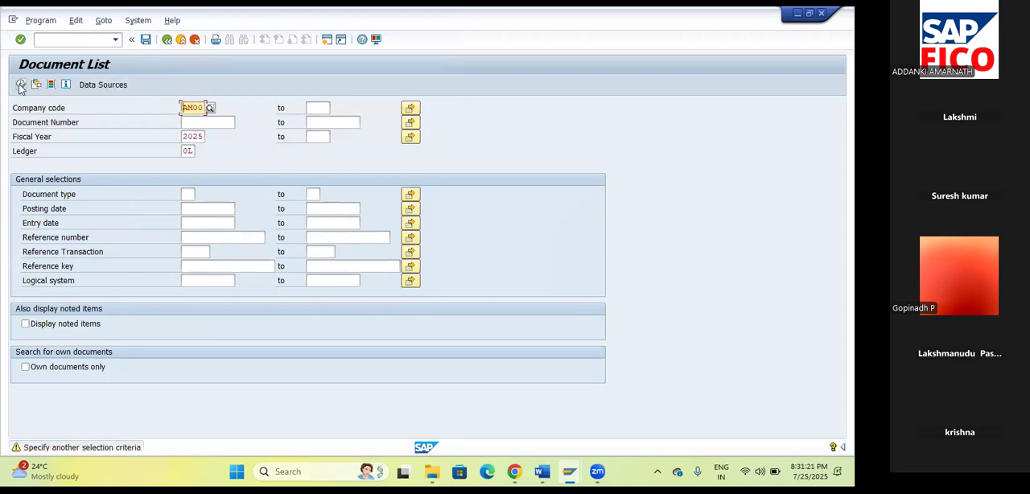
{"action": "left_click", "coordinate": [21, 86]}
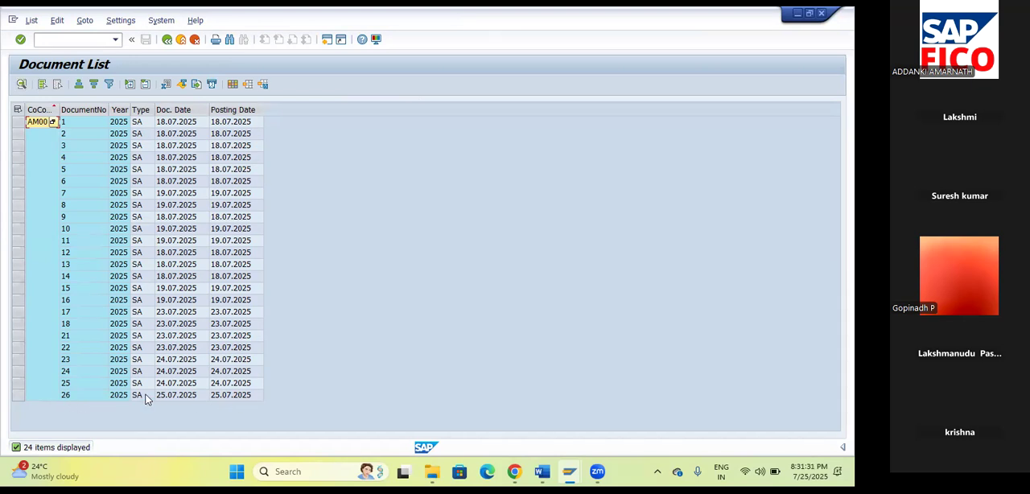
{"action": "double_click", "coordinate": [77, 401]}
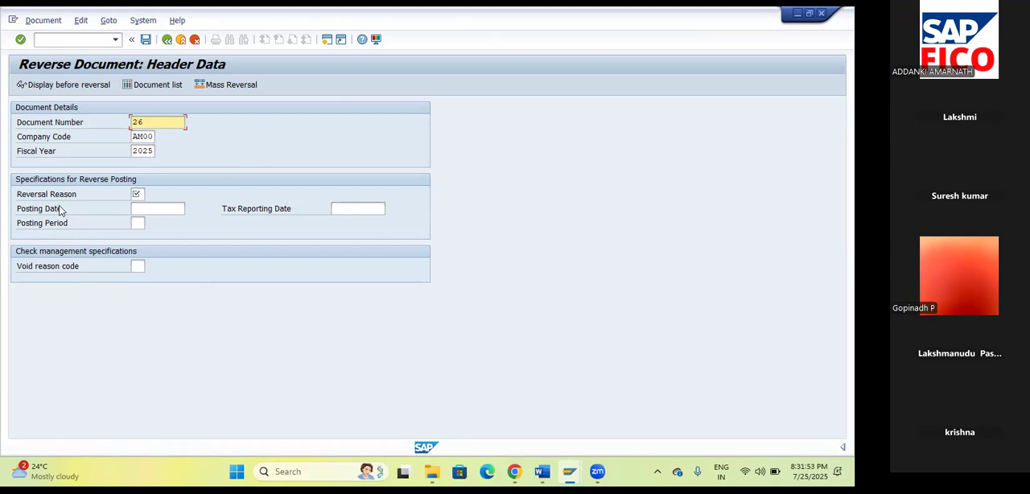
Specify the reversal with reason P7 (GL Account wrong), posting date 25.07.2025 and posting period 4.
{"action": "left_click", "coordinate": [136, 194]}
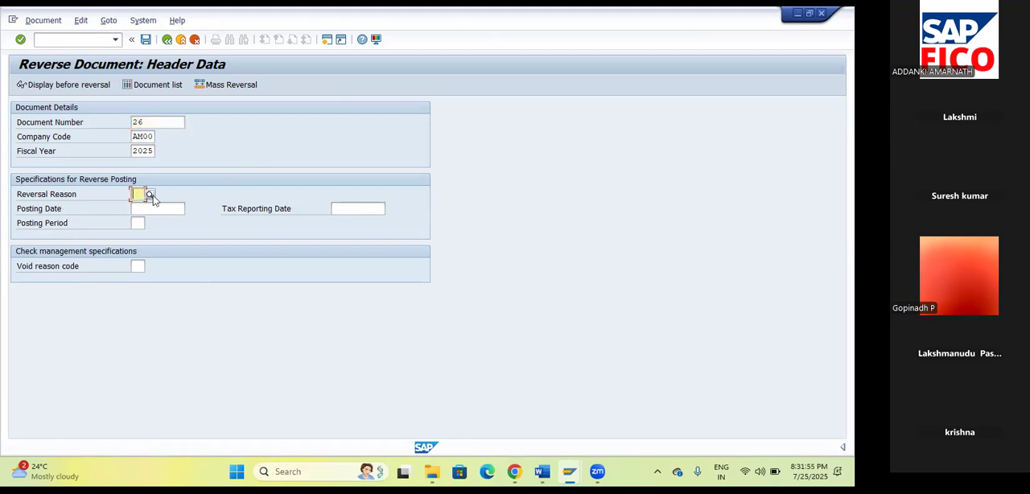
{"action": "left_click", "coordinate": [150, 196]}
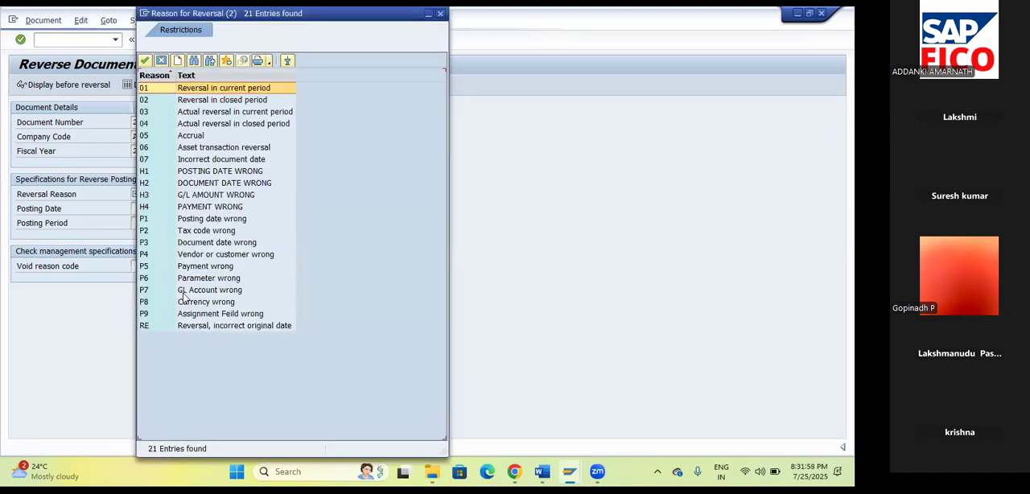
{"action": "left_click", "coordinate": [193, 291]}
{"action": "left_click", "coordinate": [147, 62]}
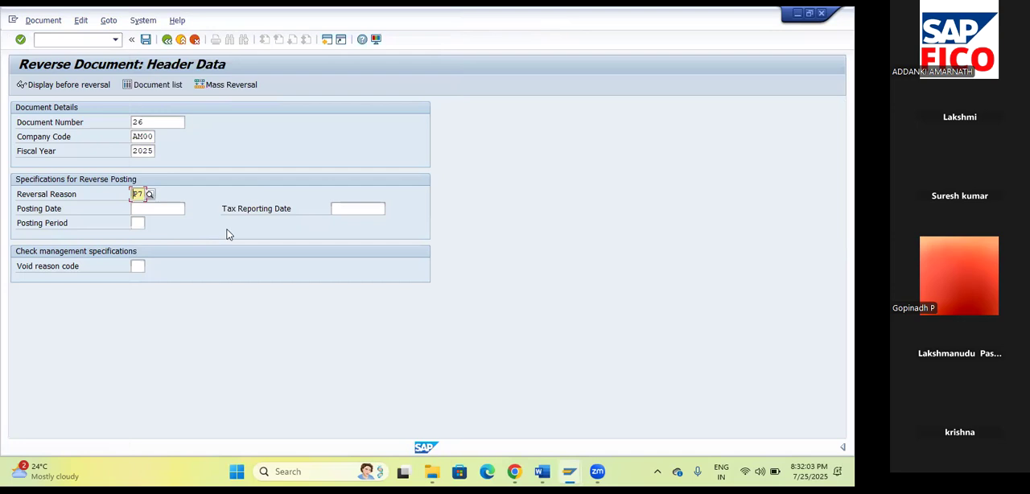
{"action": "left_click", "coordinate": [171, 209]}
{"action": "left_click", "coordinate": [192, 210]}
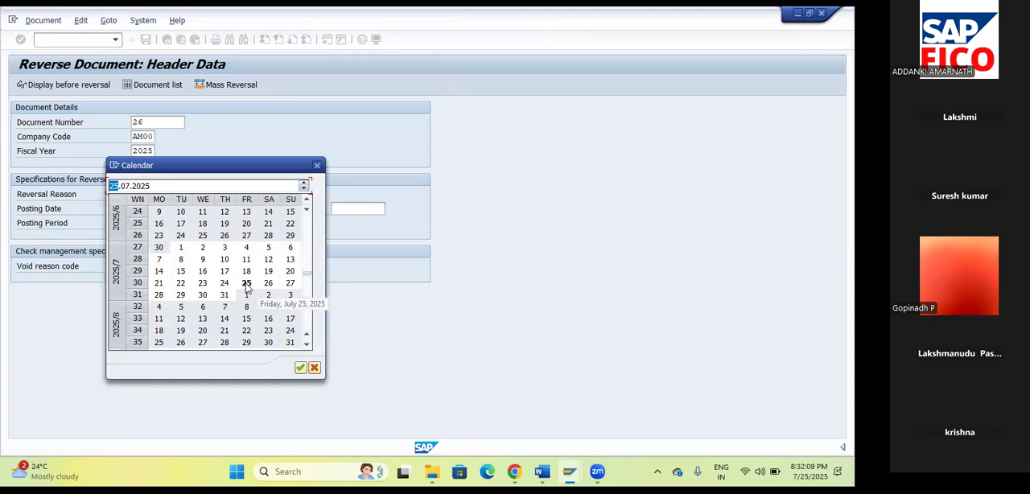
{"action": "double_click", "coordinate": [247, 288]}
{"action": "left_click", "coordinate": [138, 223]}
{"action": "type", "text": "4"}
{"action": "key", "text": "Tab"}
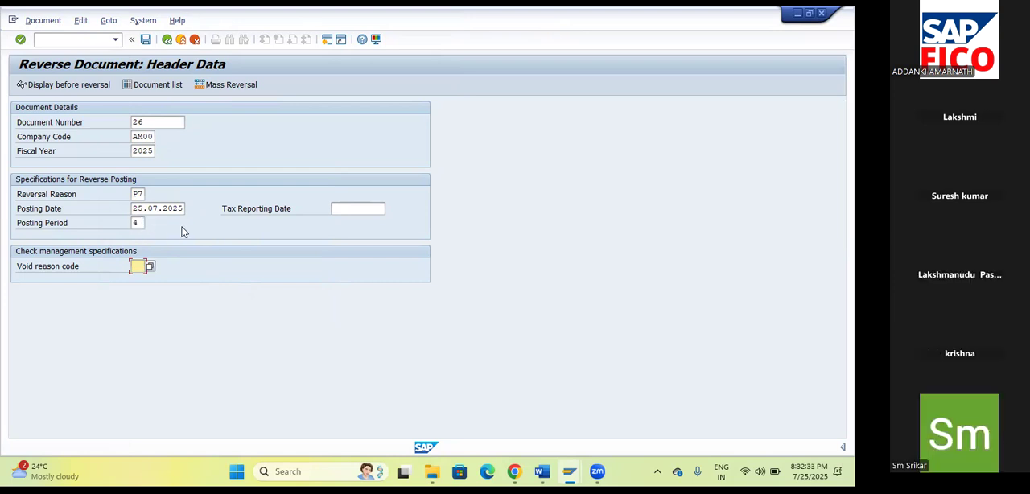
Display document 26 before reversal, return to the header data and post the reversal.
{"action": "left_click", "coordinate": [65, 87]}
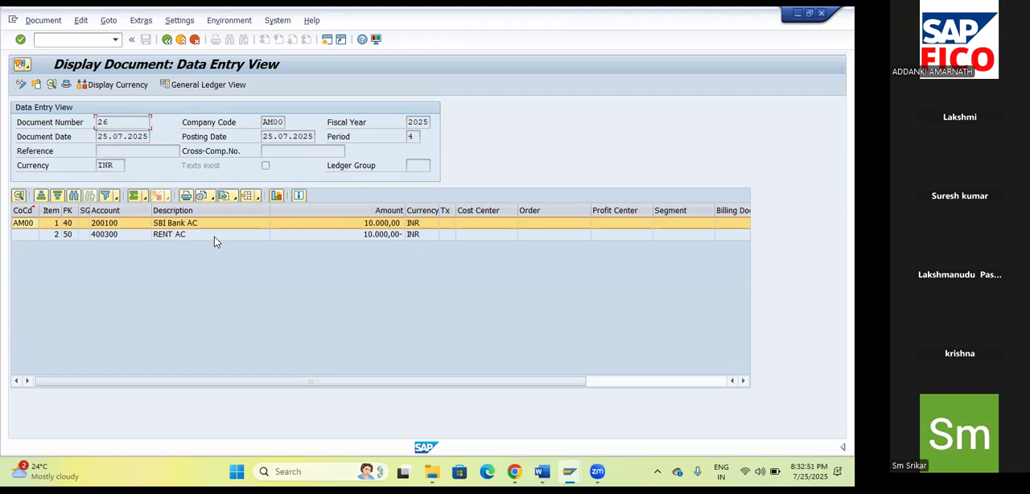
{"action": "left_click", "coordinate": [167, 41]}
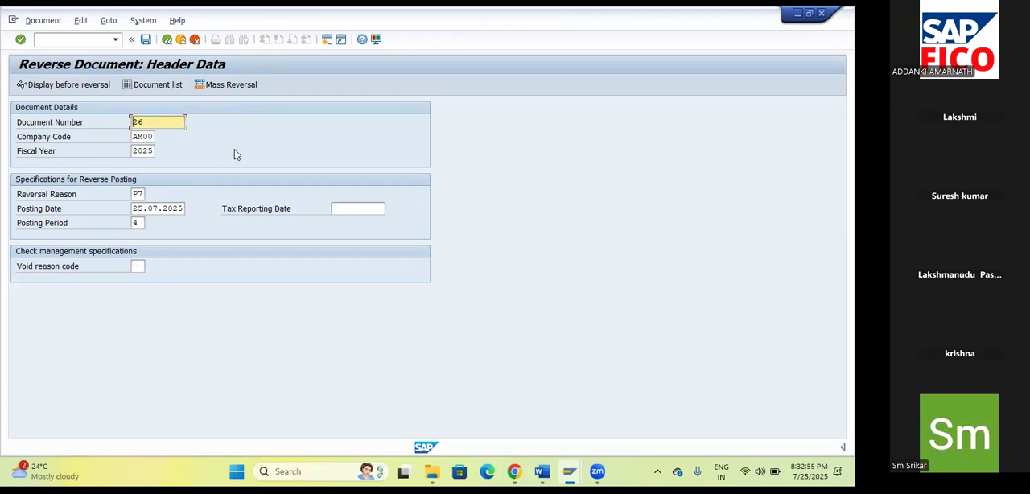
{"action": "left_click", "coordinate": [146, 40]}
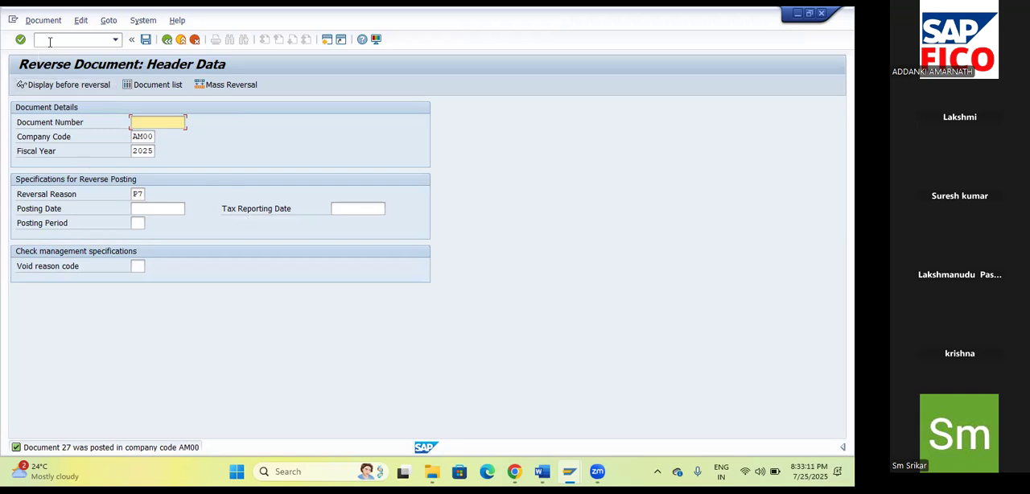
Start transaction FB03 and list all documents of company code AM00 in ledger 0L.
{"action": "left_click", "coordinate": [53, 40]}
{"action": "type", "text": "/"}
{"action": "type", "text": "NF"}
{"action": "key", "text": "BackSpace"}
{"action": "type", "text": "FB03"}
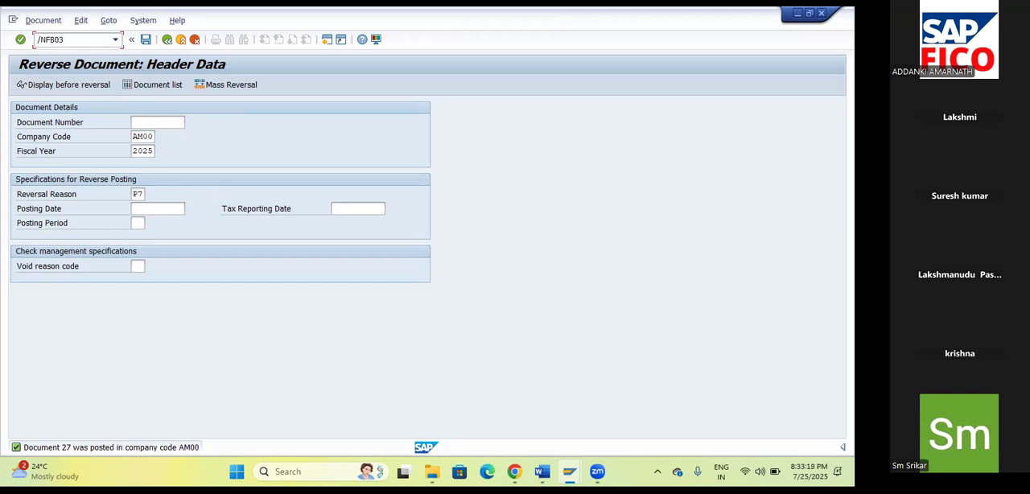
{"action": "key", "text": "Return"}
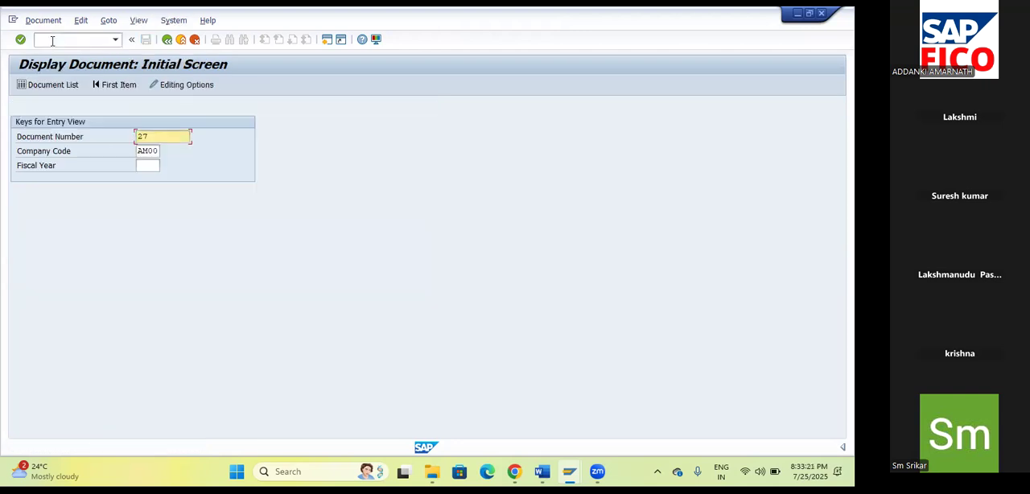
{"action": "left_click", "coordinate": [62, 85]}
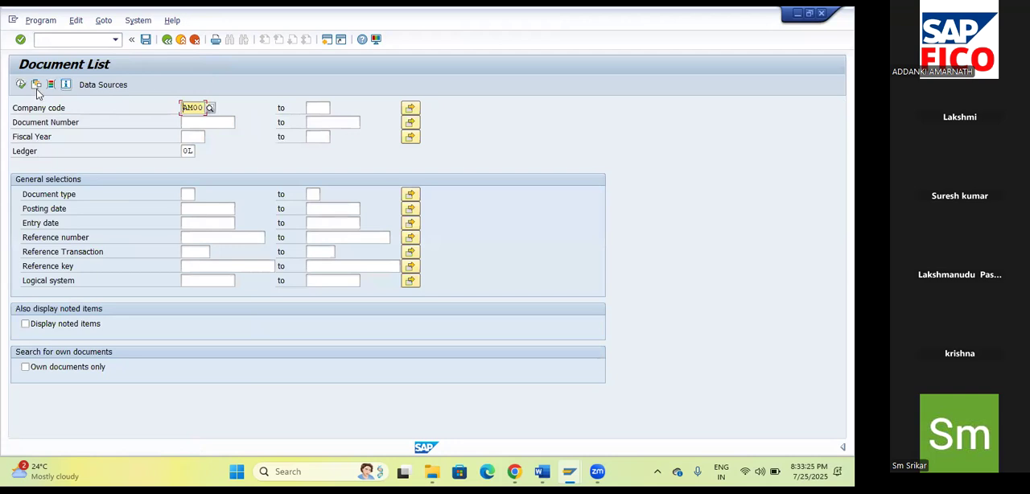
{"action": "left_click", "coordinate": [21, 85]}
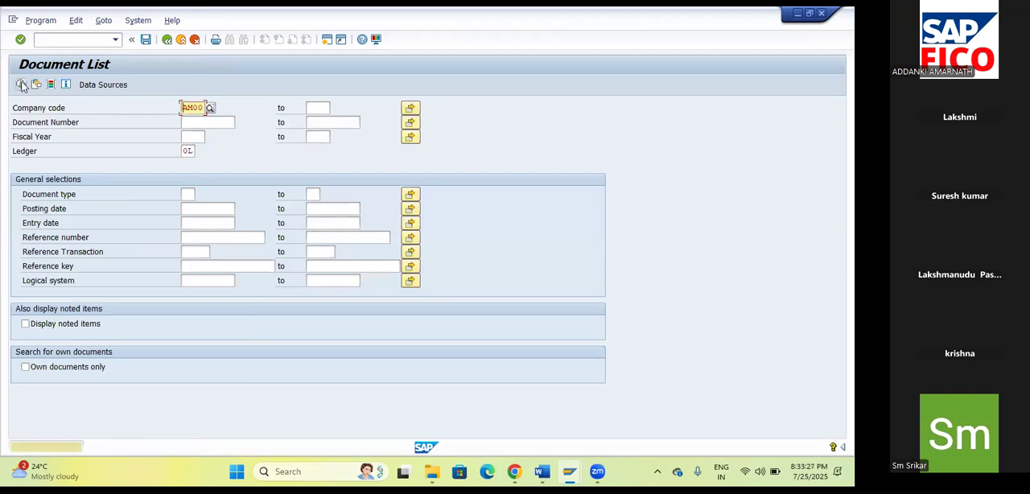
{"action": "left_click", "coordinate": [21, 85]}
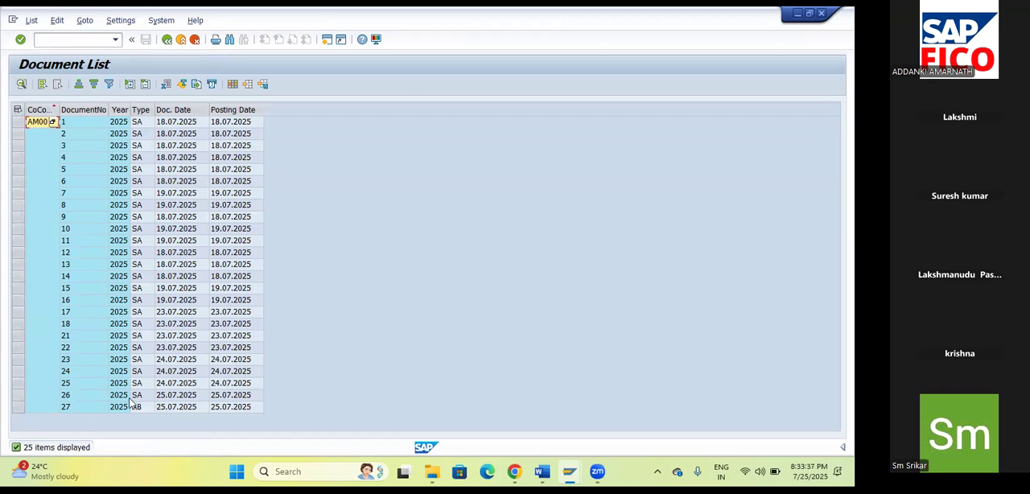
Display original document 26, return to the document list and display reversal document 27.
{"action": "double_click", "coordinate": [70, 397]}
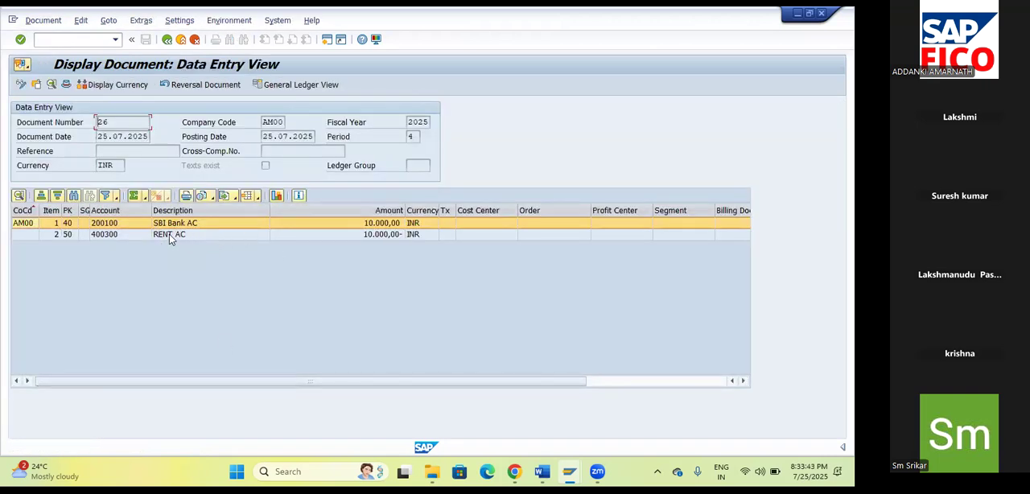
{"action": "left_click", "coordinate": [166, 41]}
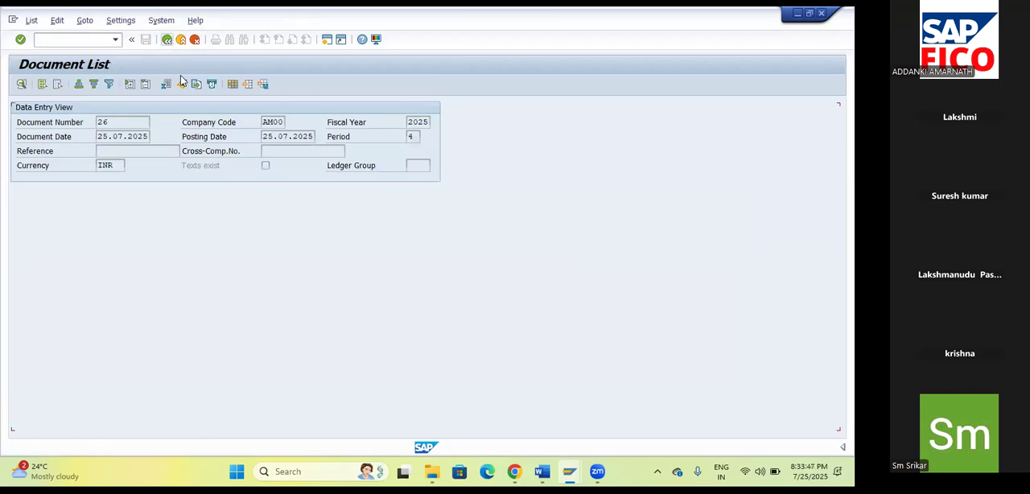
{"action": "double_click", "coordinate": [73, 408]}
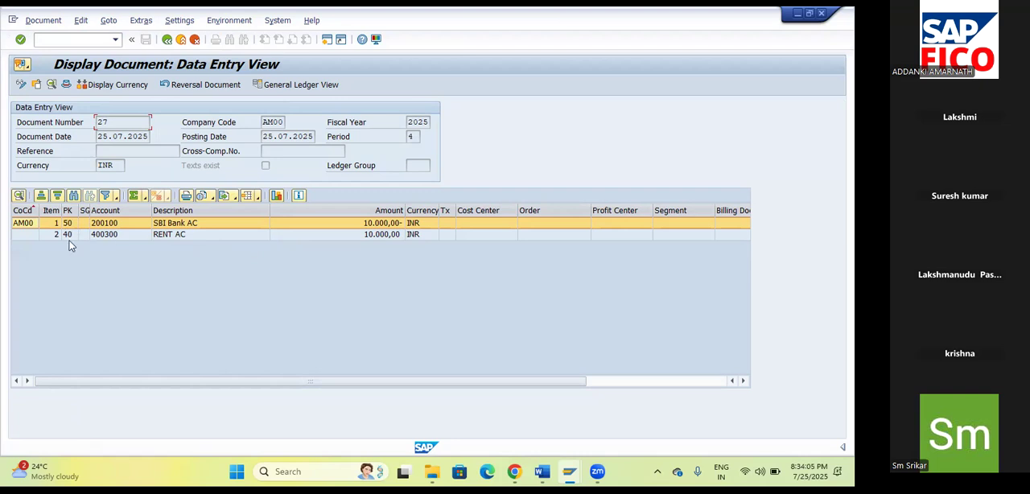
{"action": "left_click", "coordinate": [283, 54]}
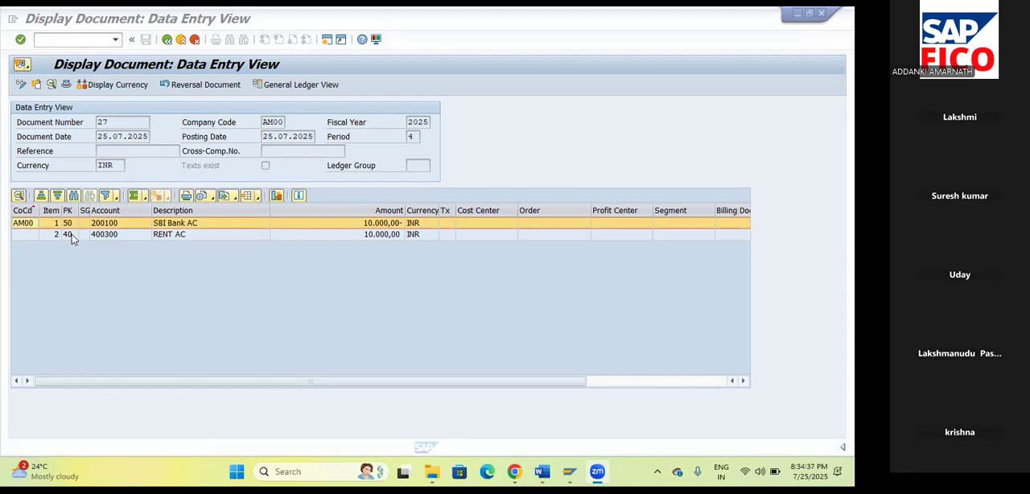
Check the transaction code and the reversed document number in document 27's header, and close the header.
{"action": "left_click", "coordinate": [68, 86]}
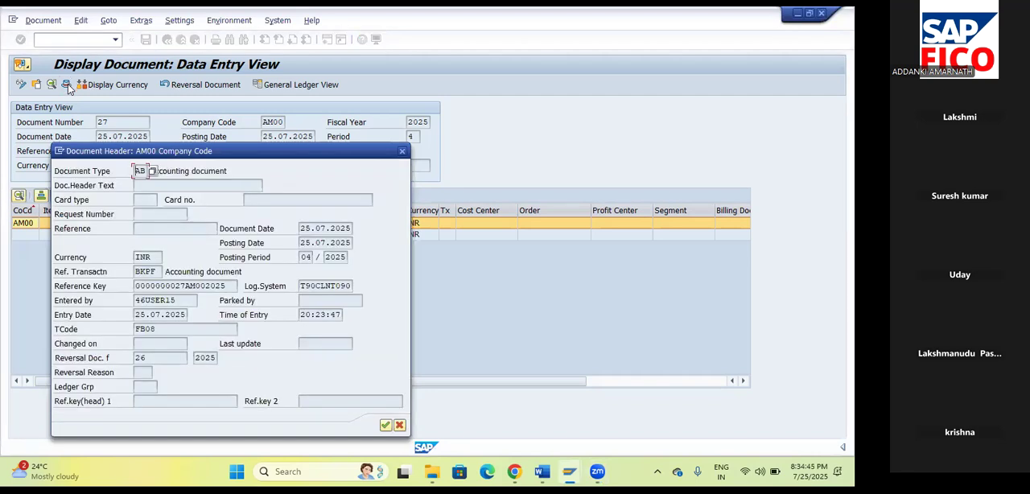
{"action": "double_click", "coordinate": [145, 330]}
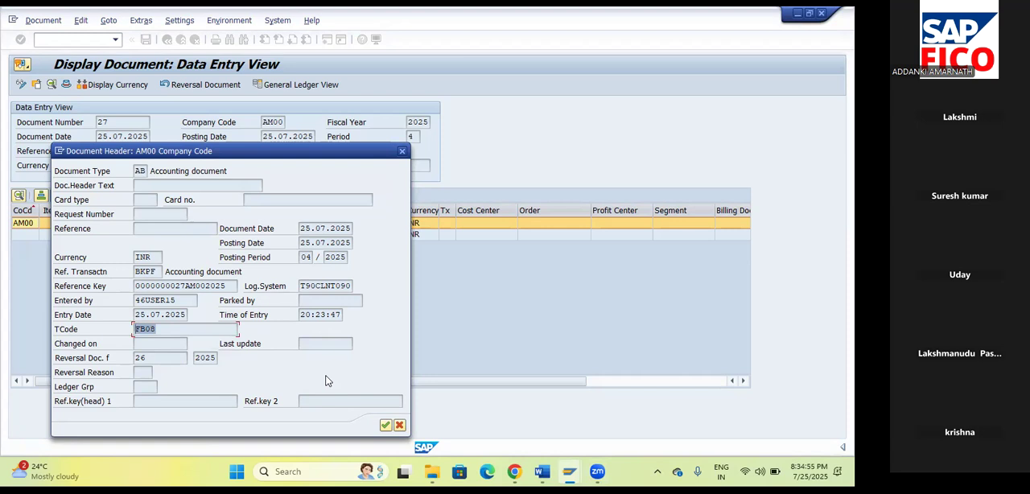
{"action": "left_click_drag", "start_coordinate": [150, 359], "coordinate": [126, 358]}
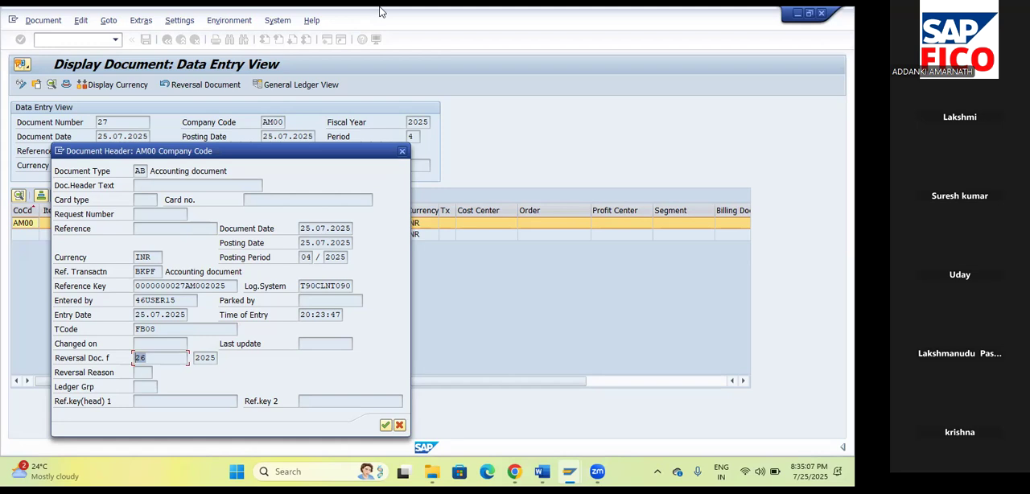
{"action": "left_click", "coordinate": [401, 151]}
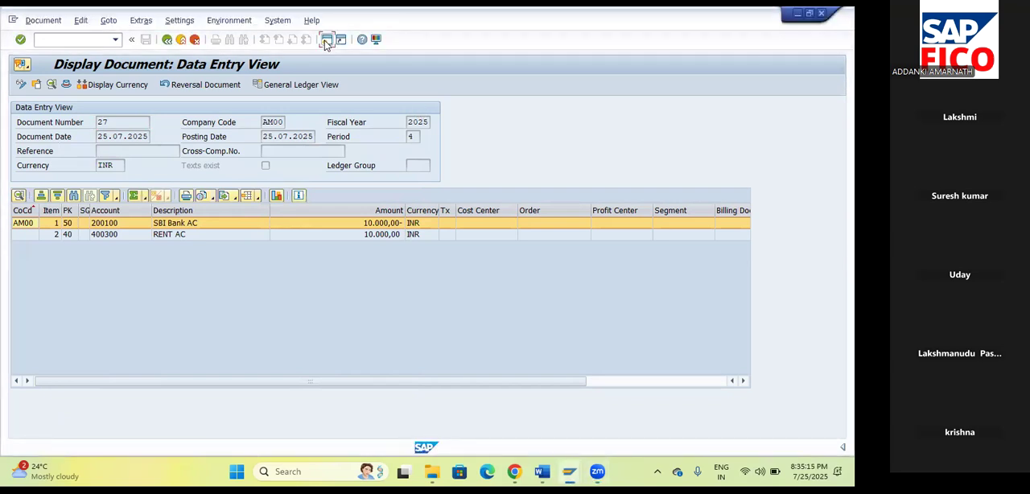
Open a new SAP session and start transaction OBA7 for the document types.
{"action": "left_click", "coordinate": [327, 40]}
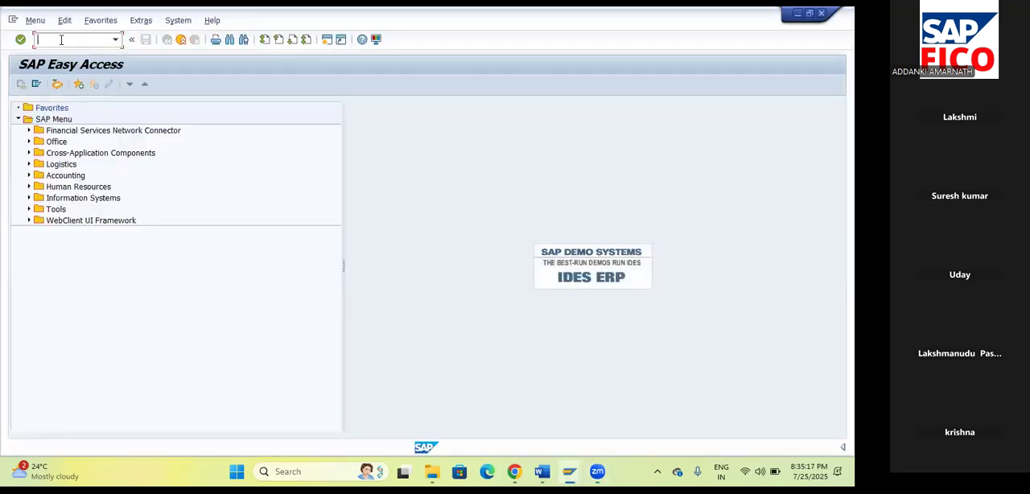
{"action": "type", "text": "/NOBA7"}
{"action": "key", "text": "Return"}
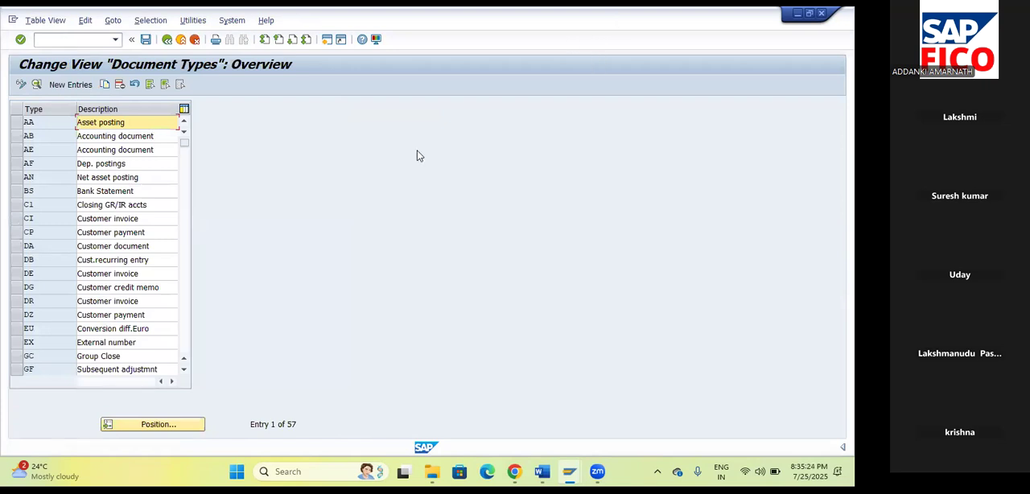
Position the document type list at SA and open the details of the G/L account document type.
{"action": "left_click", "coordinate": [155, 425]}
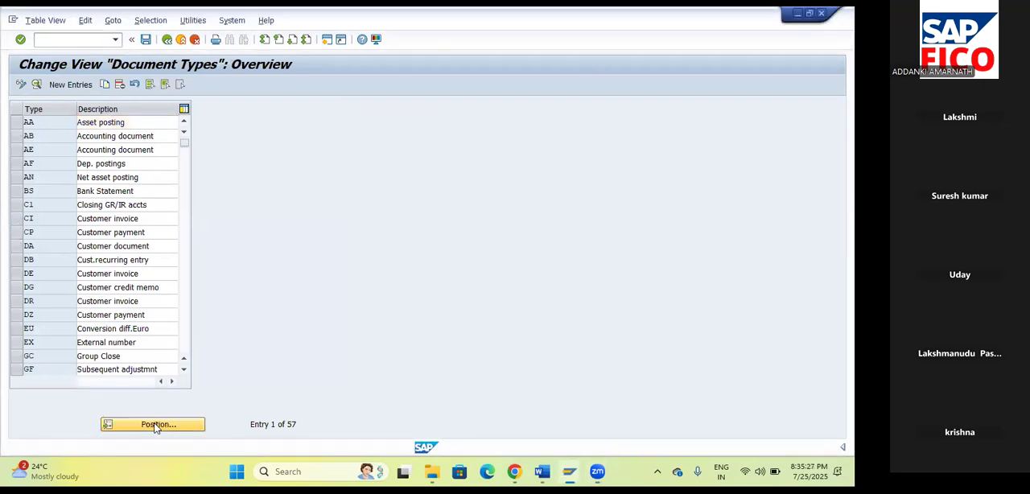
{"action": "type", "text": "S"}
{"action": "left_click", "coordinate": [148, 198]}
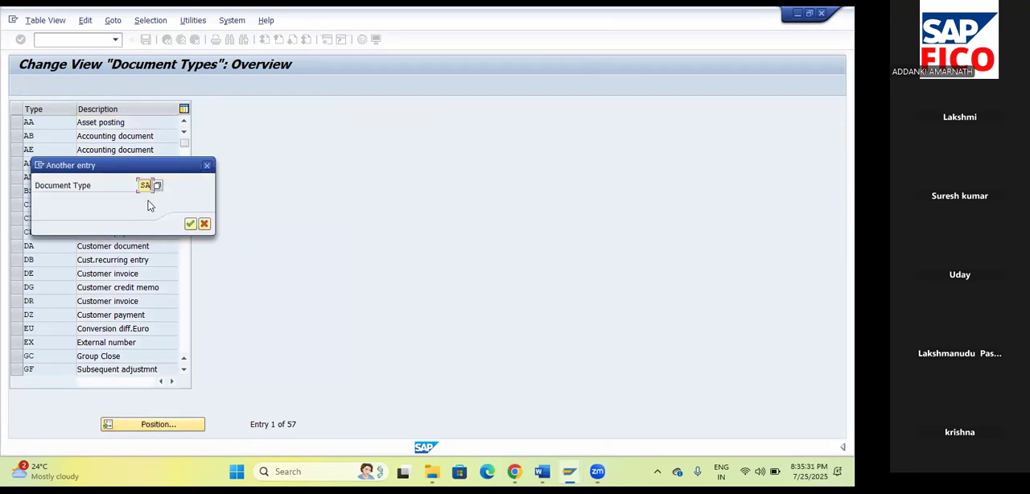
{"action": "left_click", "coordinate": [193, 224]}
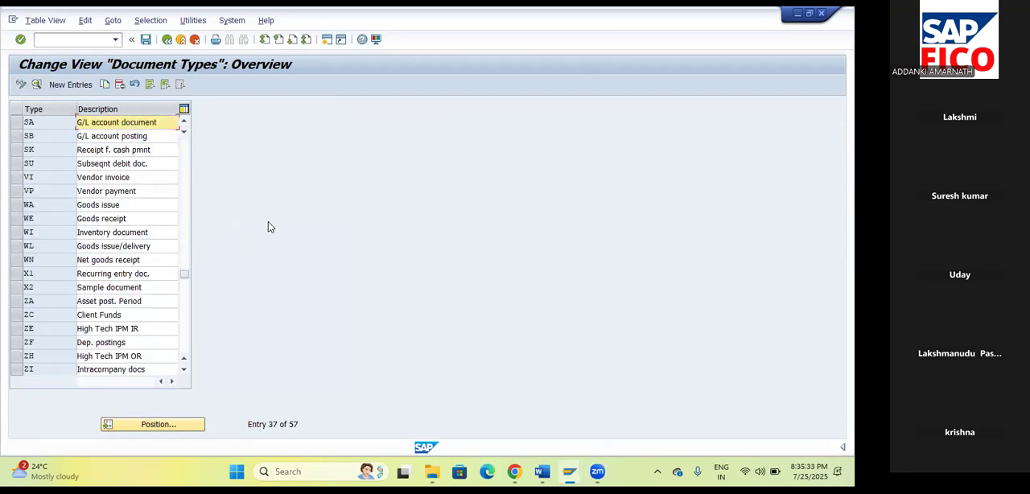
{"action": "double_click", "coordinate": [35, 123]}
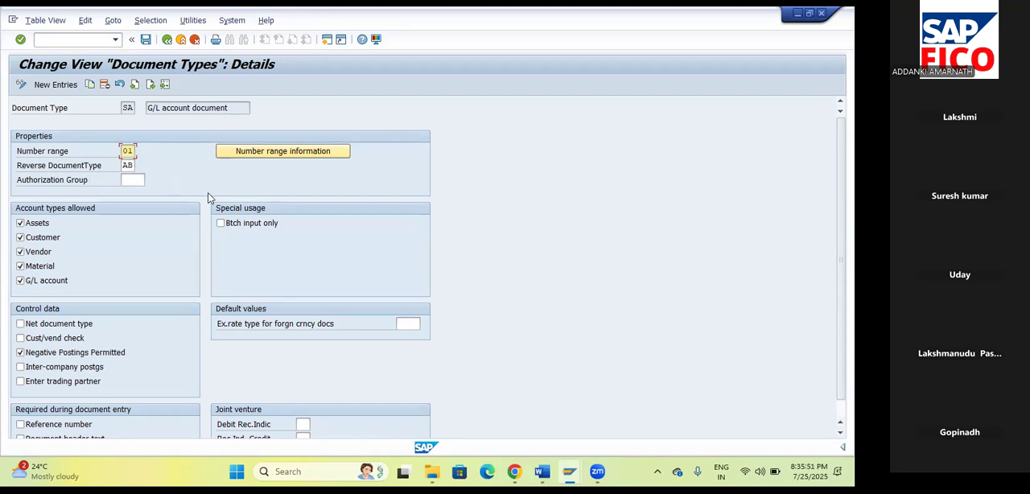
Start FB03, list the documents of company code AM00 and compare the document types of documents 26 and 27.
{"action": "left_click", "coordinate": [78, 39]}
{"action": "type", "text": "/NFB03"}
{"action": "key", "text": "Return"}
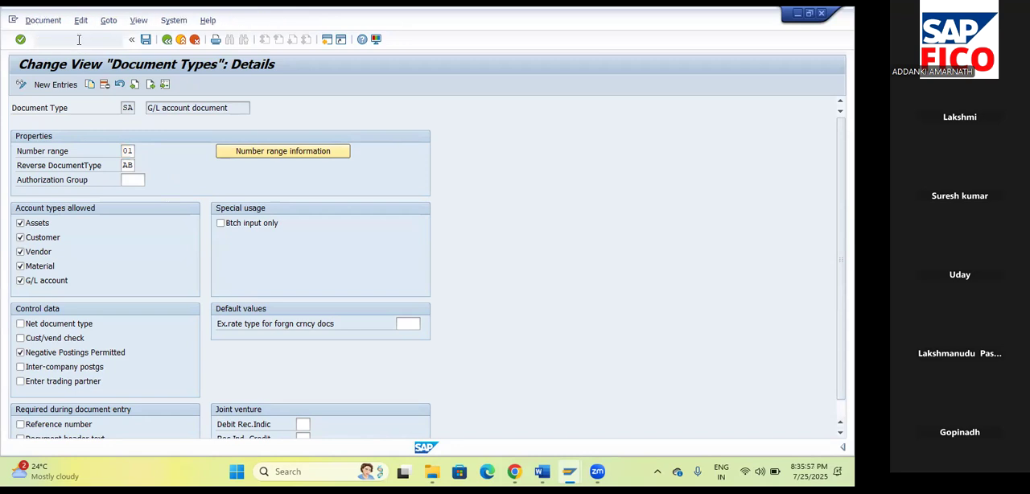
{"action": "left_click", "coordinate": [44, 85]}
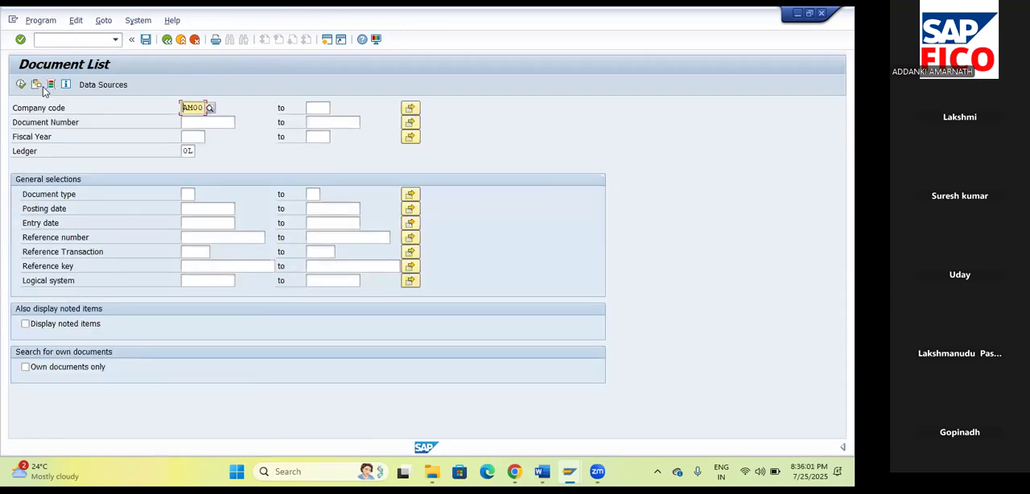
{"action": "left_click", "coordinate": [19, 85]}
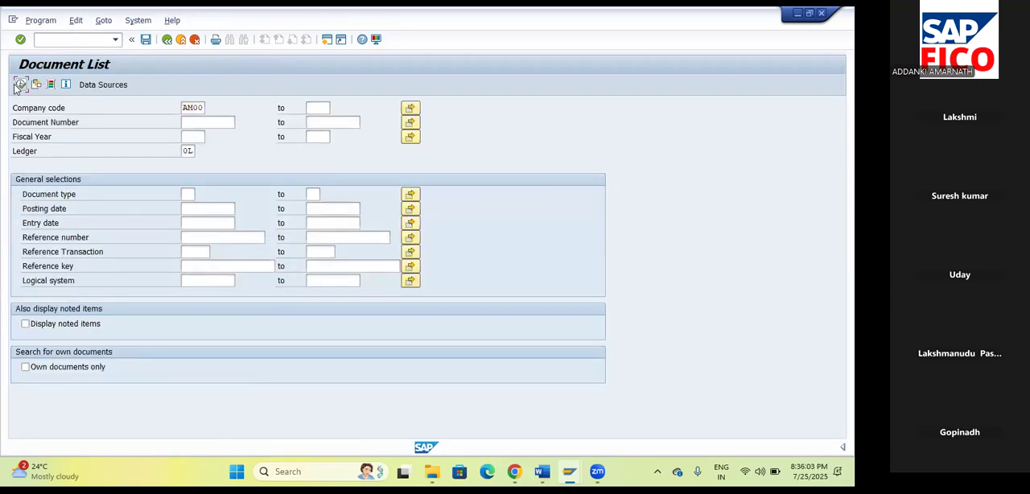
{"action": "left_click", "coordinate": [21, 85]}
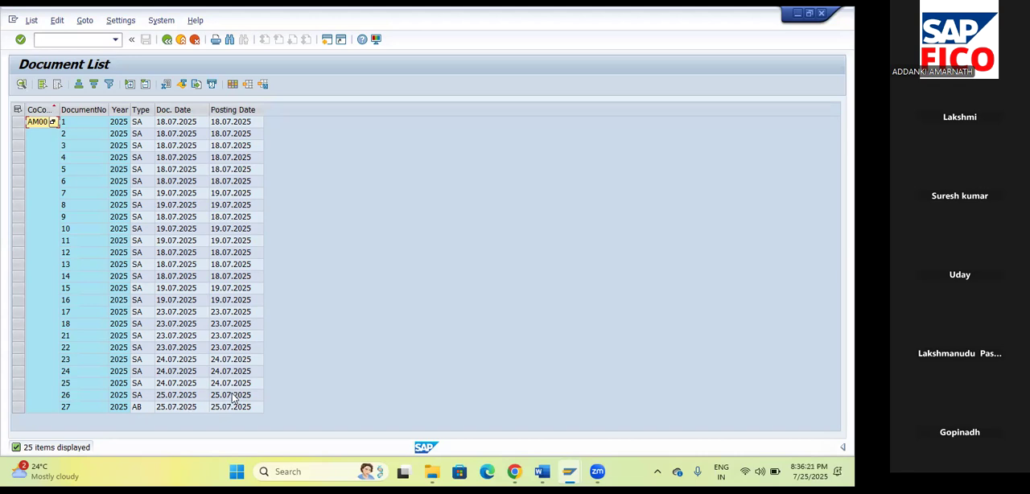
{"action": "left_click", "coordinate": [138, 395]}
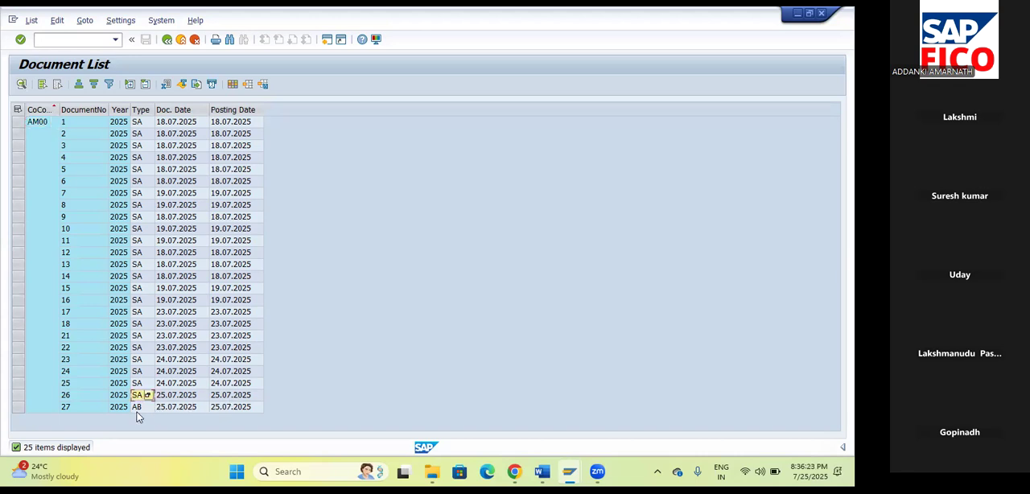
{"action": "left_click", "coordinate": [136, 406]}
{"action": "left_click", "coordinate": [185, 396]}
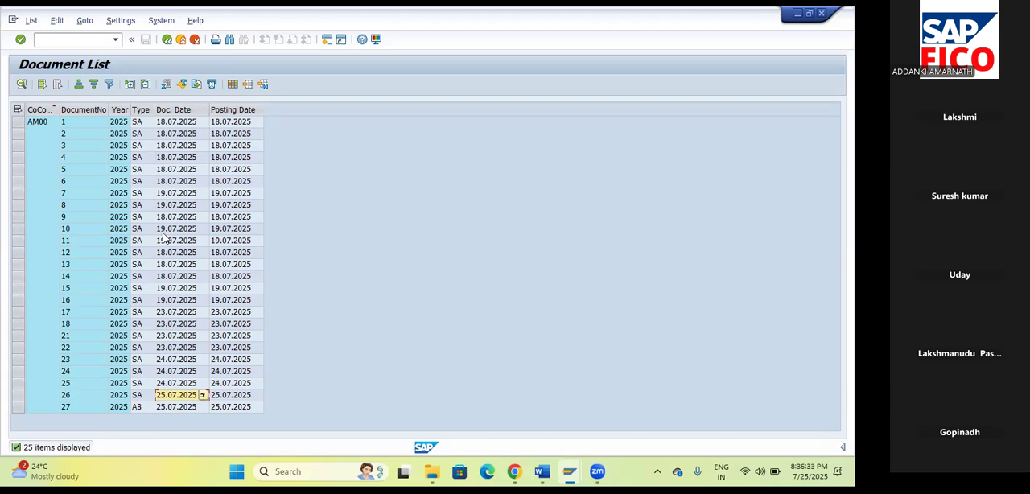
Start transaction FB50 and set the new G/L document's date to 25.07.2025.
{"action": "left_click", "coordinate": [79, 40]}
{"action": "type", "text": "/NFB50"}
{"action": "key", "text": "Return"}
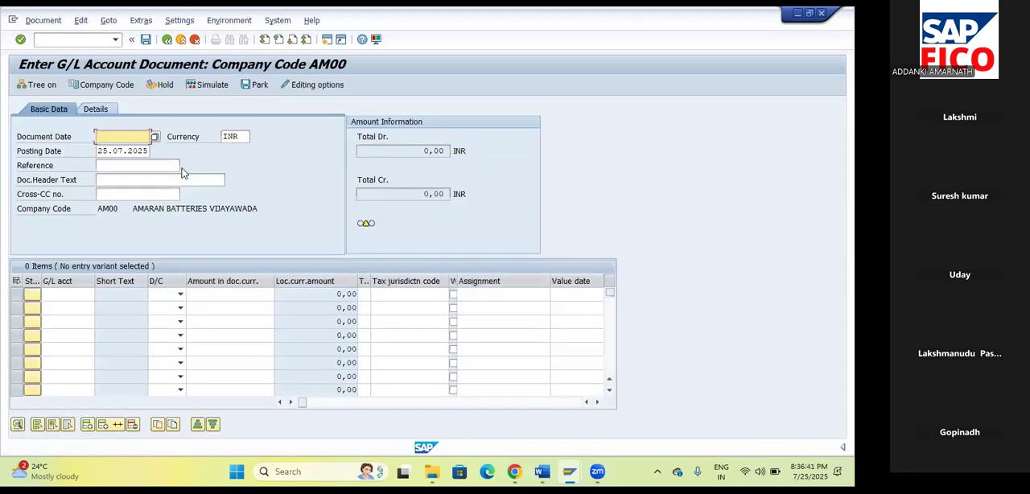
{"action": "left_click", "coordinate": [155, 136]}
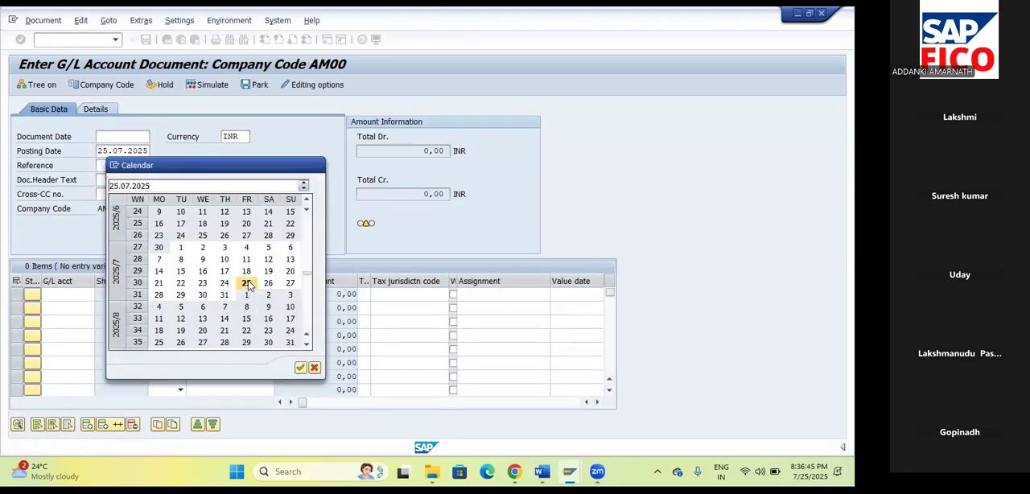
{"action": "left_click", "coordinate": [246, 284]}
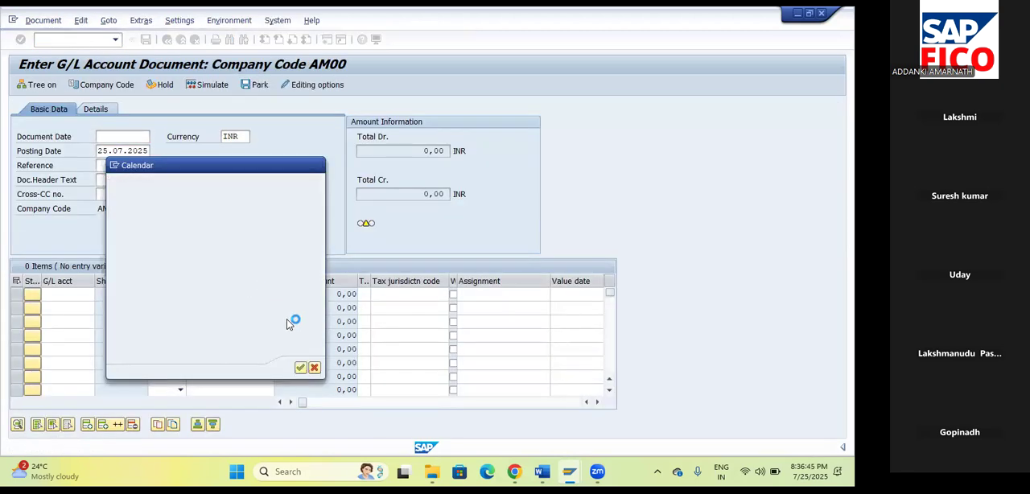
Fill the first line item with RENT ACCOUNT 400300 as a debit of 10000.
{"action": "left_click", "coordinate": [81, 295]}
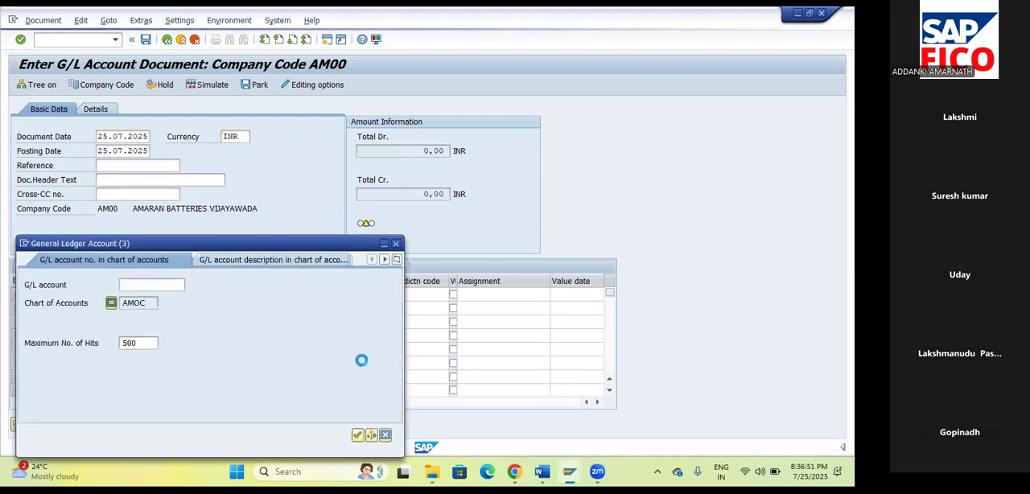
{"action": "left_click", "coordinate": [359, 435]}
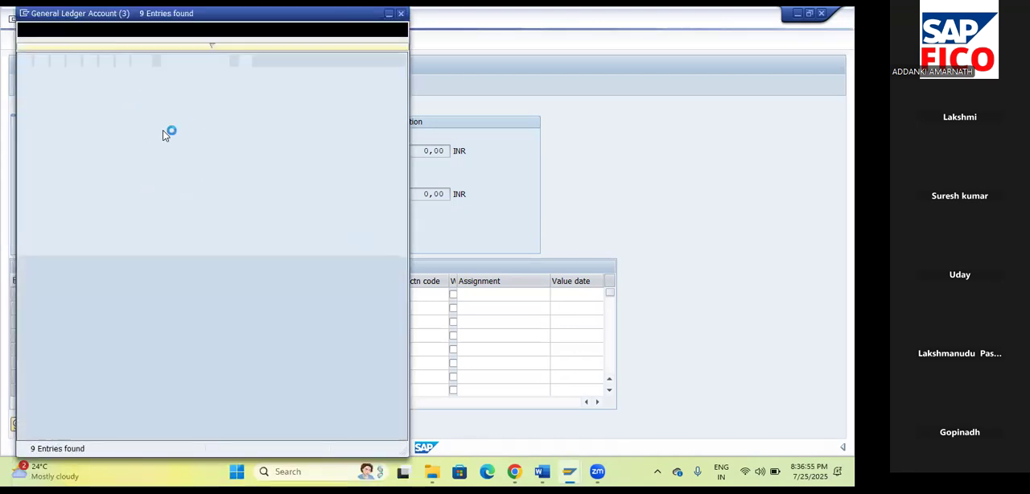
{"action": "left_click", "coordinate": [128, 139]}
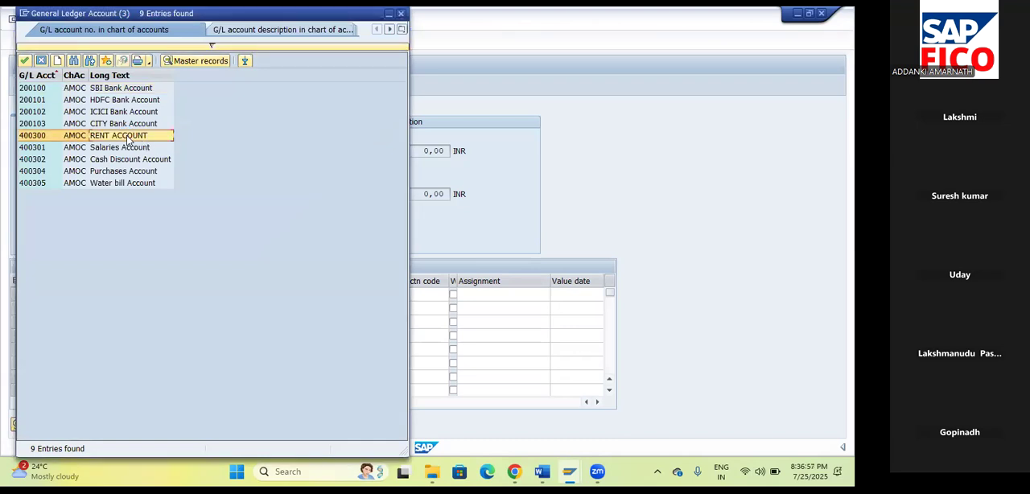
{"action": "left_click", "coordinate": [26, 62]}
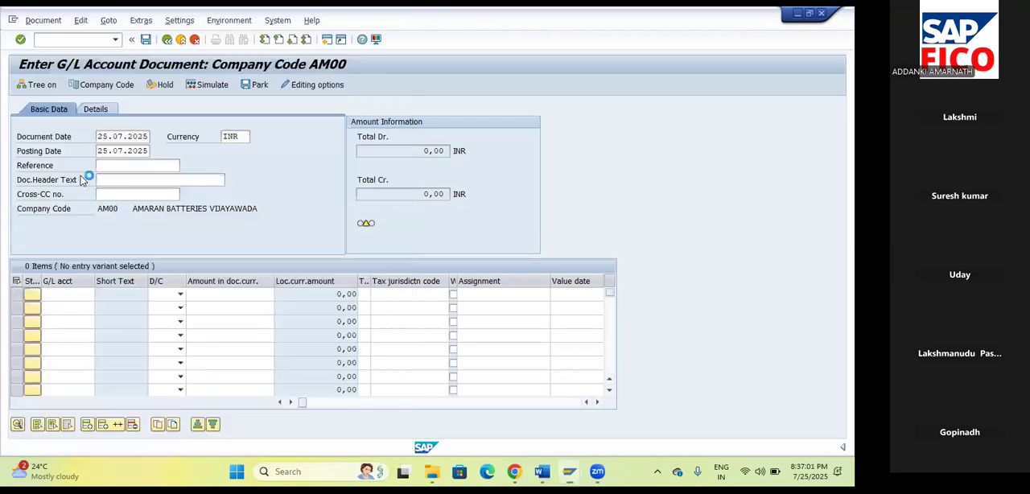
{"action": "key", "text": "Tab"}
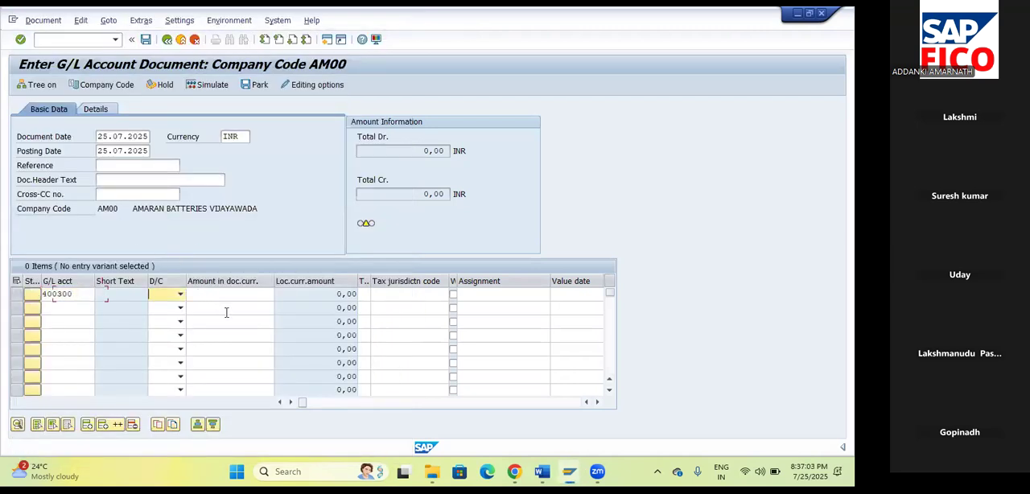
{"action": "left_click", "coordinate": [183, 293]}
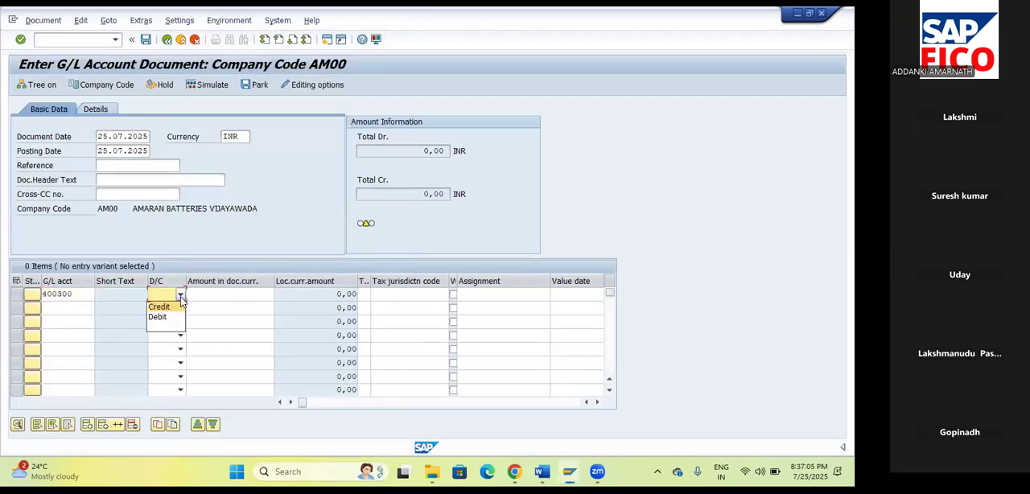
{"action": "left_click", "coordinate": [159, 316]}
{"action": "left_click", "coordinate": [218, 298]}
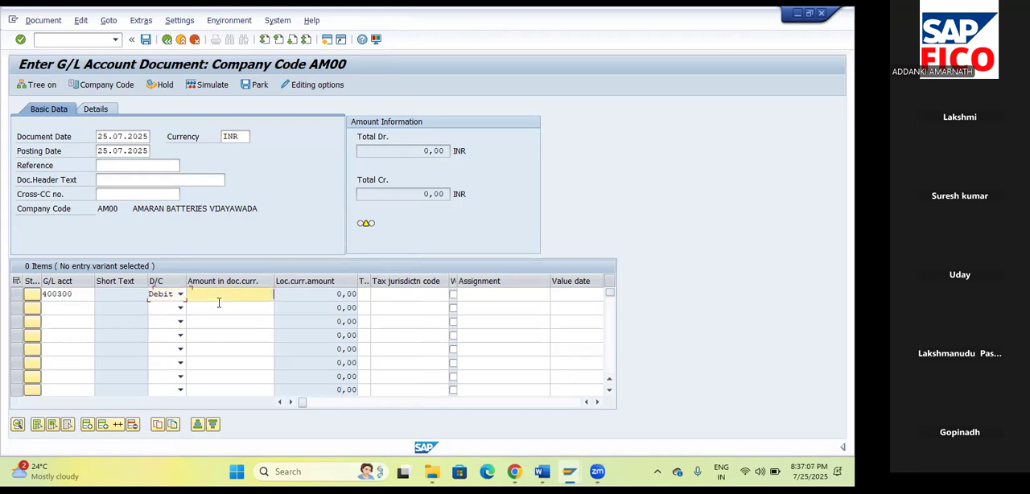
{"action": "type", "text": "10000"}
{"action": "key", "text": "Tab"}
Fill the second line item with SBI Bank Account 200100 as a credit of 10000.
{"action": "left_click", "coordinate": [57, 307]}
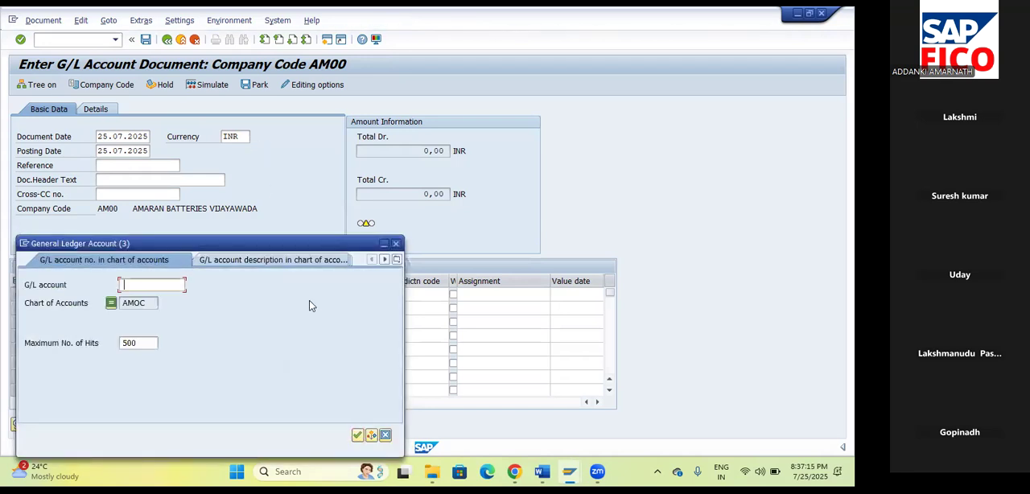
{"action": "left_click", "coordinate": [357, 436]}
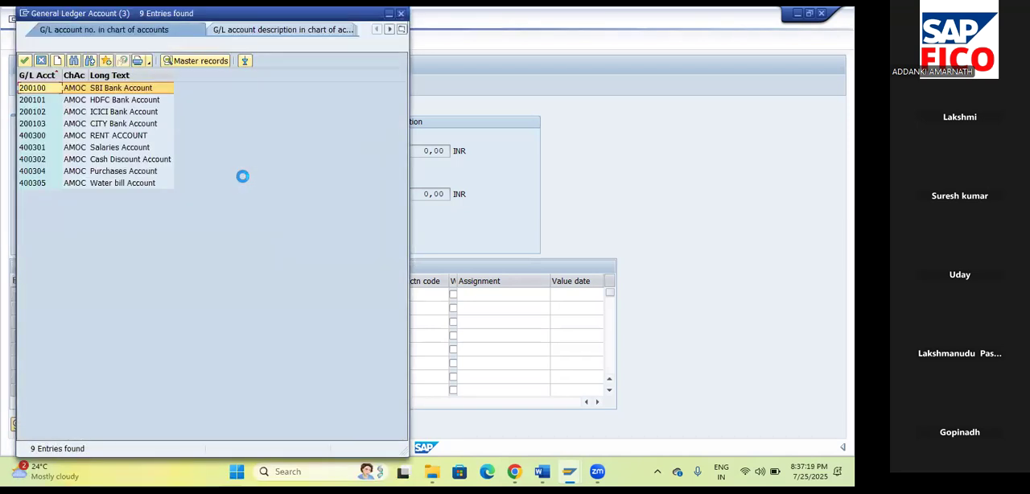
{"action": "left_click", "coordinate": [27, 62]}
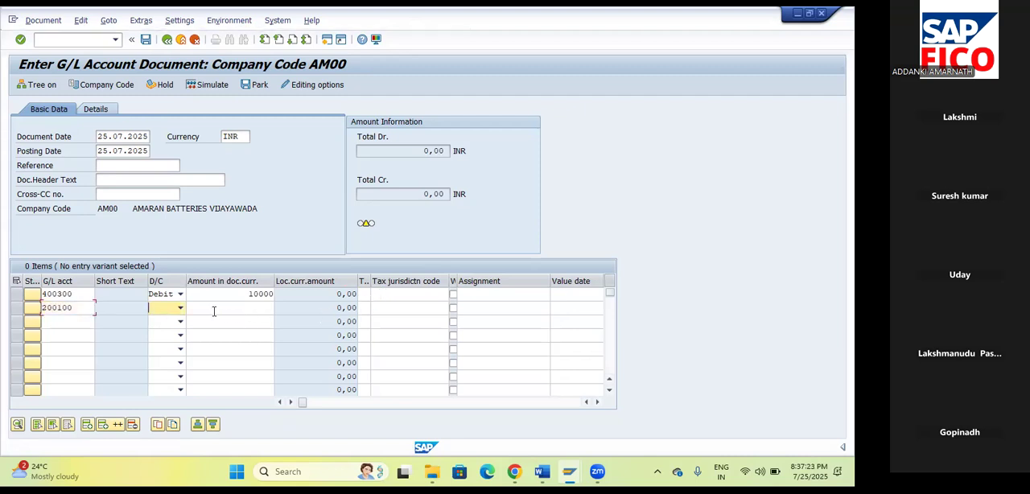
{"action": "left_click", "coordinate": [181, 307]}
{"action": "left_click", "coordinate": [160, 320]}
{"action": "left_click", "coordinate": [234, 312]}
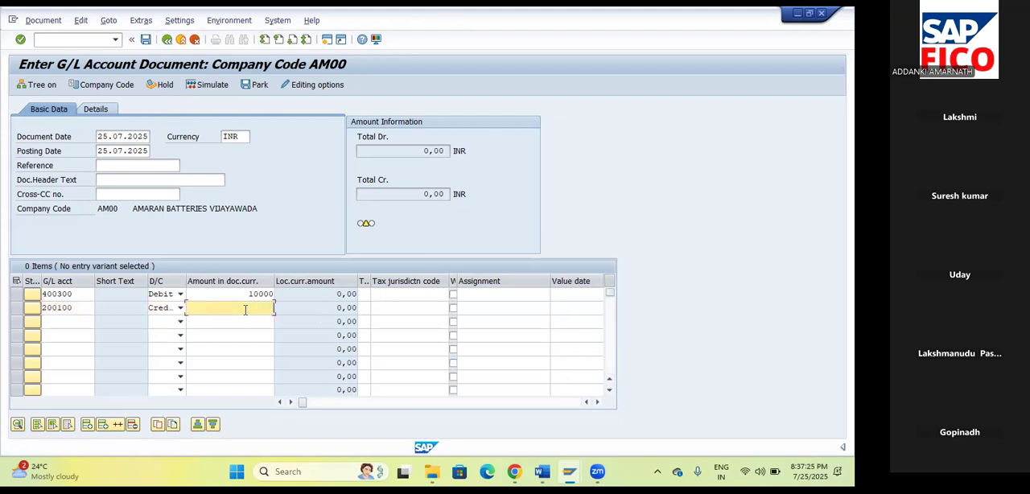
{"action": "type", "text": "10000"}
{"action": "key", "text": "Tab"}
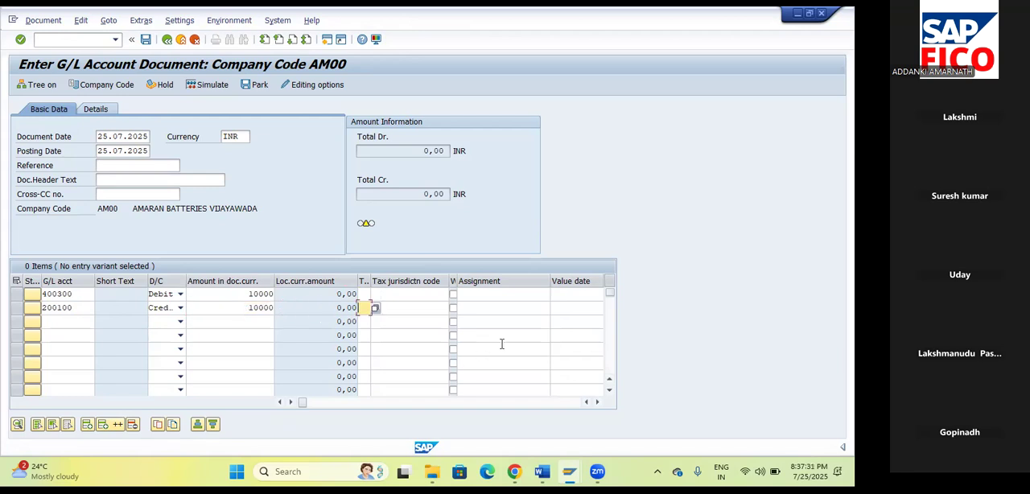
Complete the bank line with assignment TEST, value date 25.07.2025 and text TEST, and validate the entry.
{"action": "key", "text": "Tab"}
{"action": "key", "text": "Tab"}
{"action": "key", "text": "Tab"}
{"action": "type", "text": "TEST"}
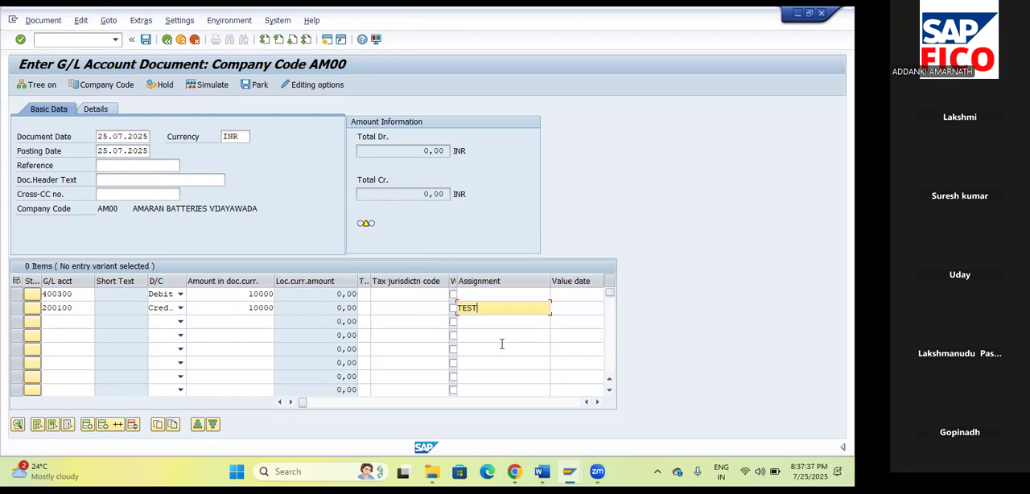
{"action": "key", "text": "Return"}
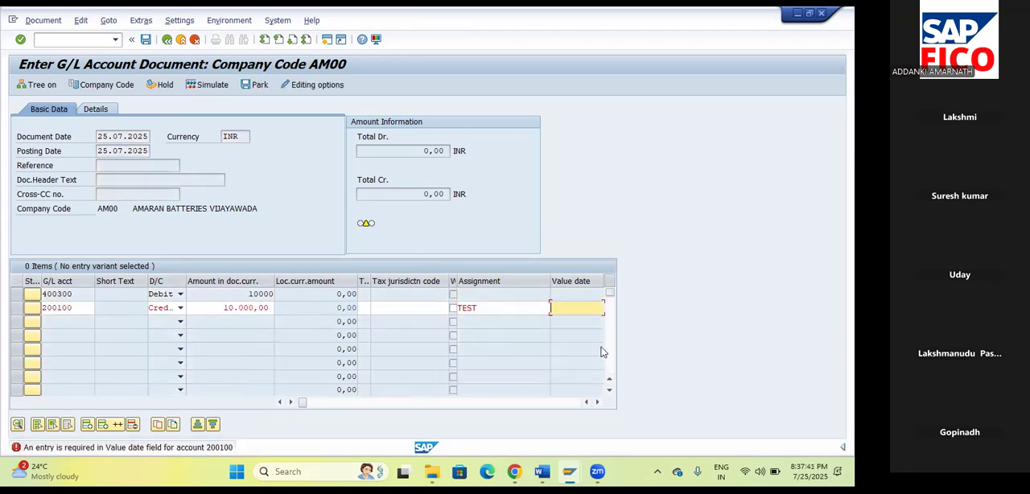
{"action": "key", "text": "Tab"}
{"action": "left_click", "coordinate": [492, 310]}
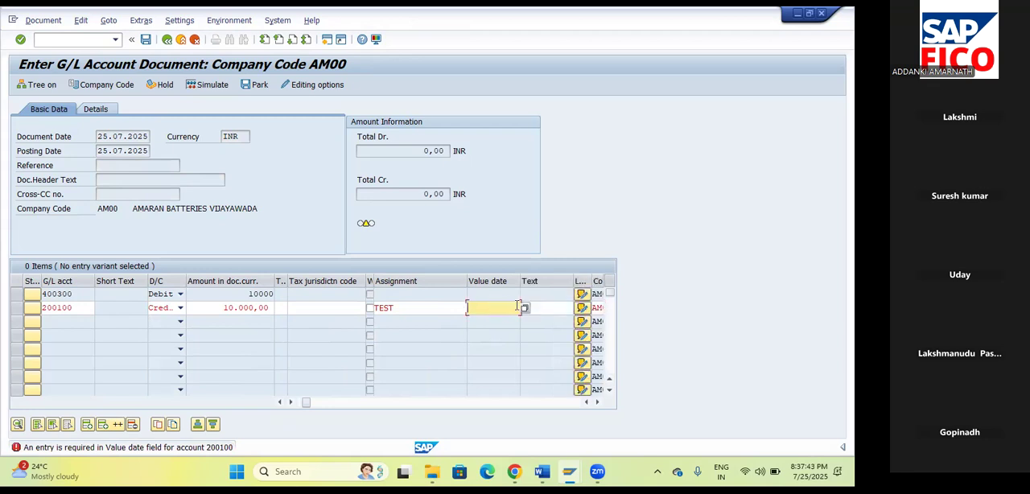
{"action": "left_click", "coordinate": [526, 310]}
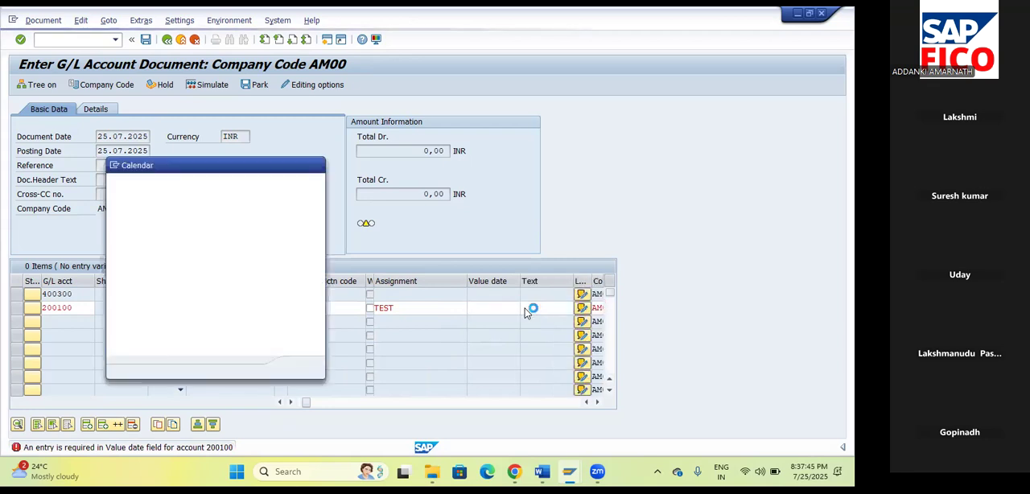
{"action": "left_click", "coordinate": [301, 367]}
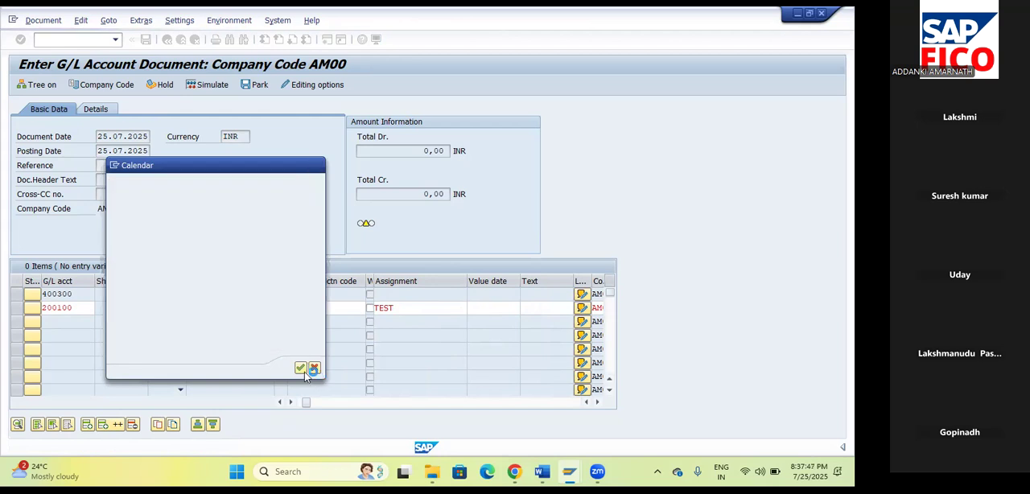
{"action": "type", "text": "TEST"}
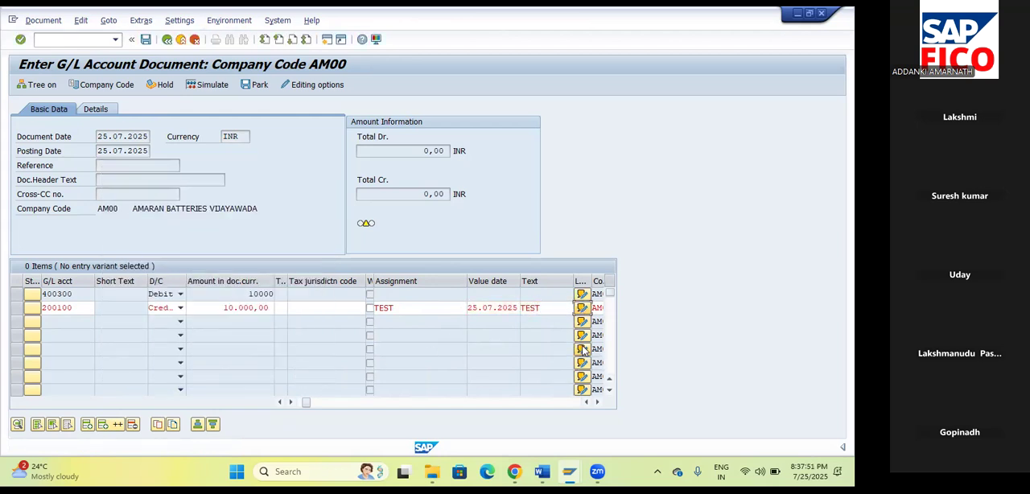
{"action": "key", "text": "Return"}
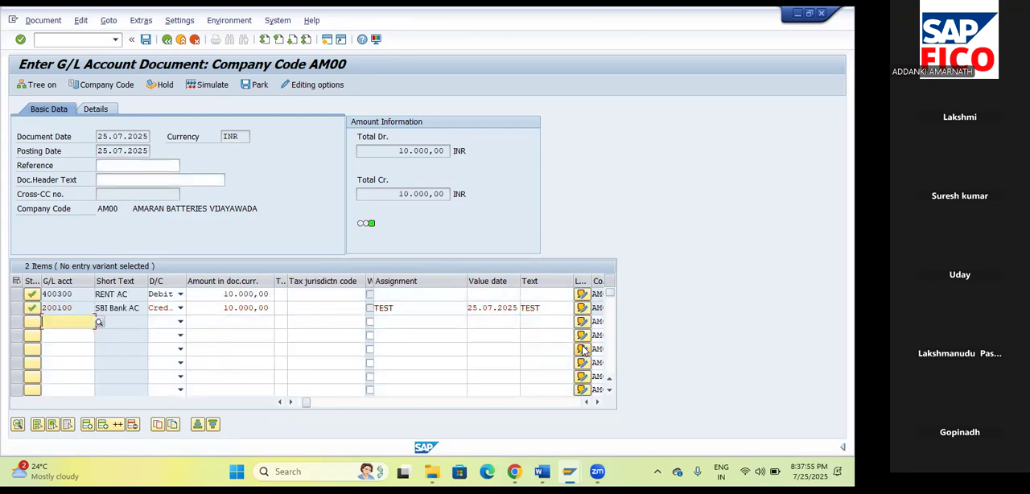
Simulate the rent payment document and post it.
{"action": "left_click", "coordinate": [194, 84]}
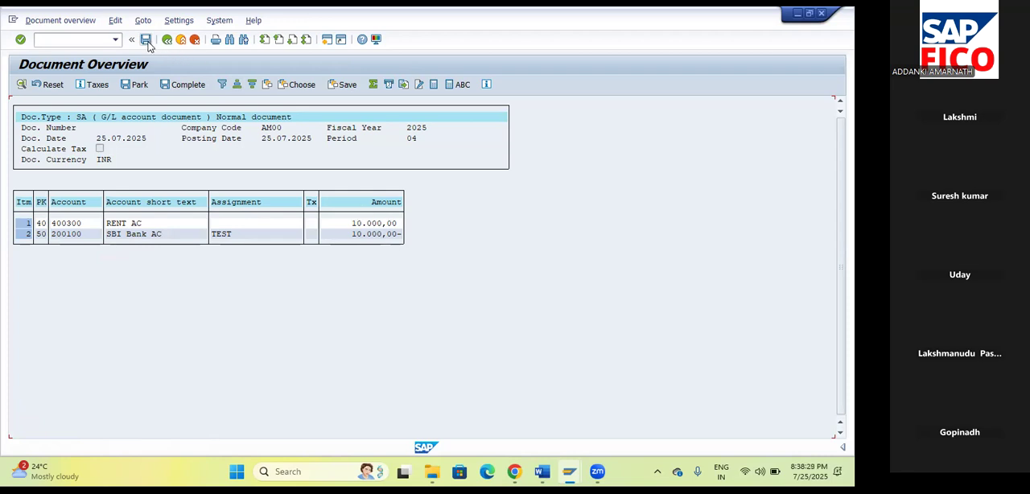
{"action": "left_click", "coordinate": [147, 45]}
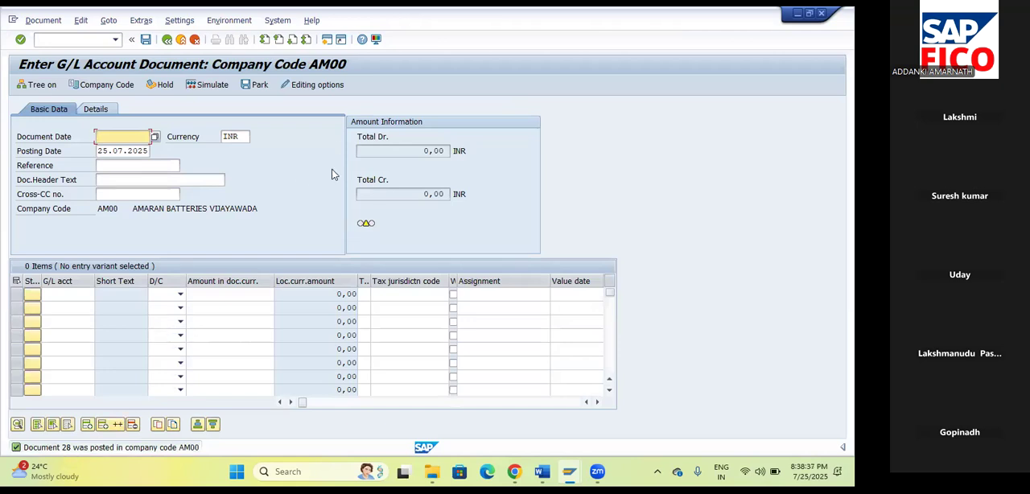
{"action": "left_click", "coordinate": [544, 472]}
{"action": "left_click", "coordinate": [569, 471]}
Start the document reversal transaction FB08 and enter document number 28.
{"action": "left_click", "coordinate": [75, 42]}
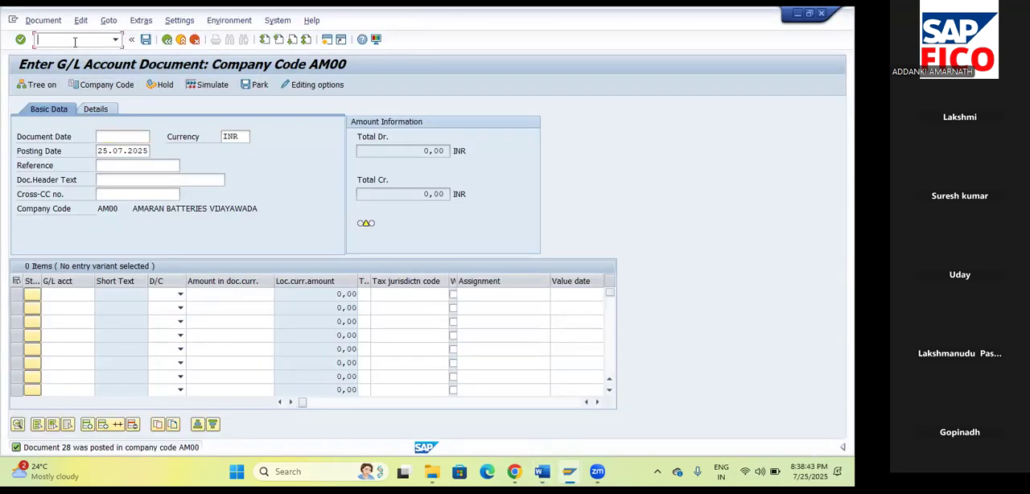
{"action": "type", "text": "/NFB08"}
{"action": "key", "text": "Return"}
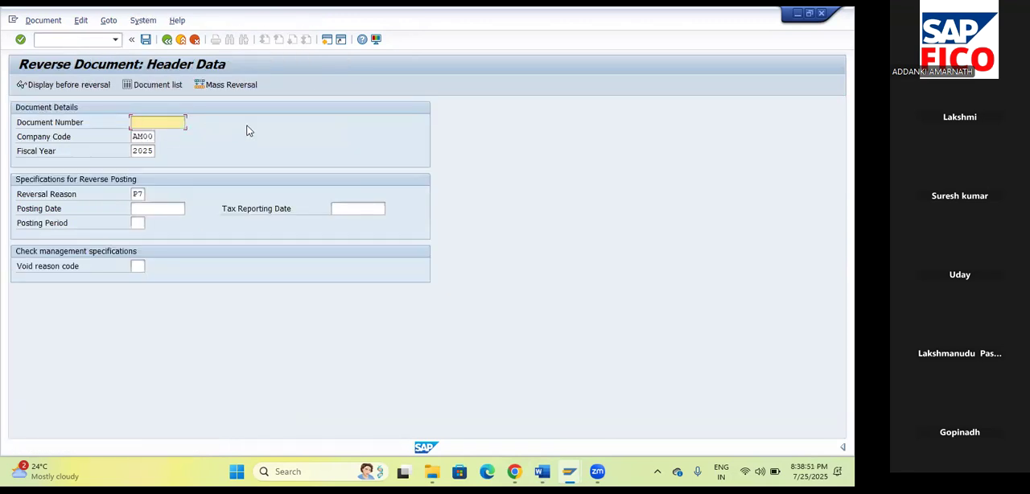
{"action": "type", "text": "28"}
{"action": "key", "text": "Tab"}
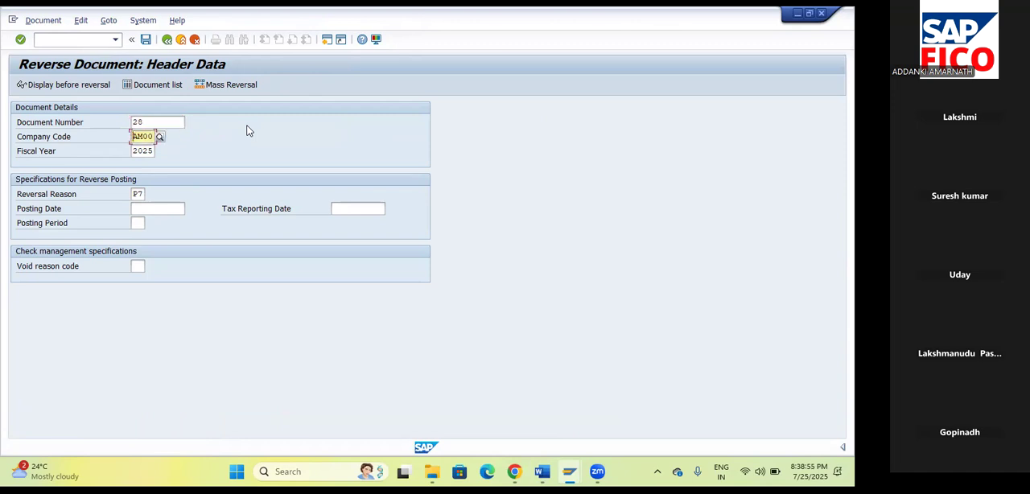
Set the reversal reason to P5, Payment wrong.
{"action": "left_click", "coordinate": [164, 210]}
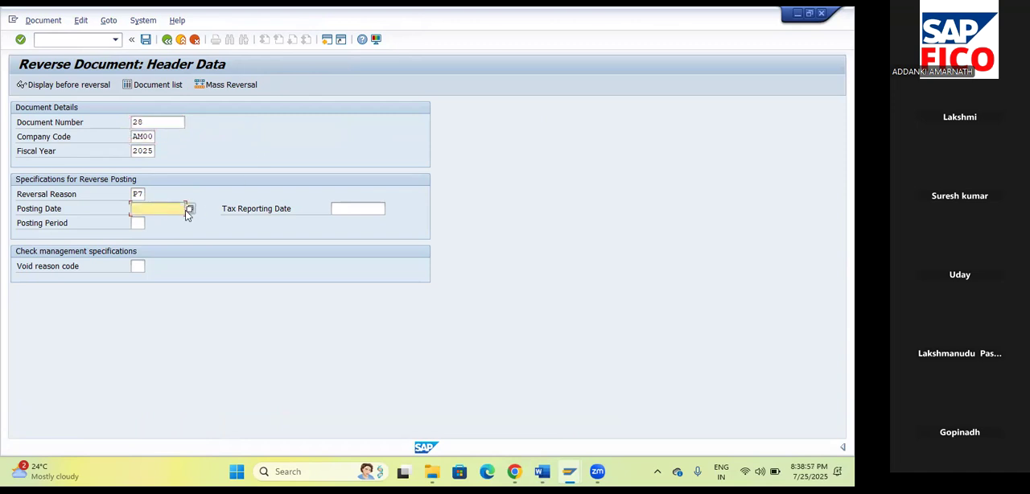
{"action": "left_click", "coordinate": [145, 195]}
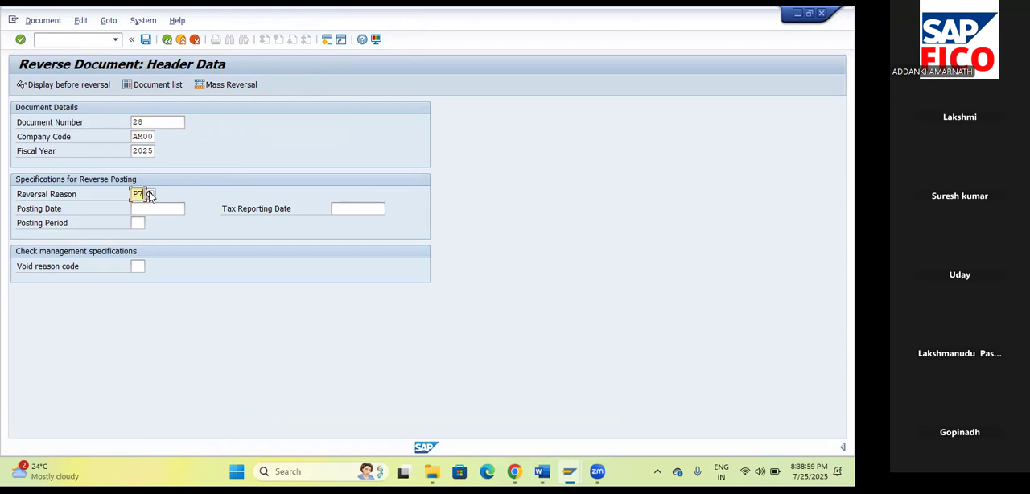
{"action": "left_click", "coordinate": [155, 194]}
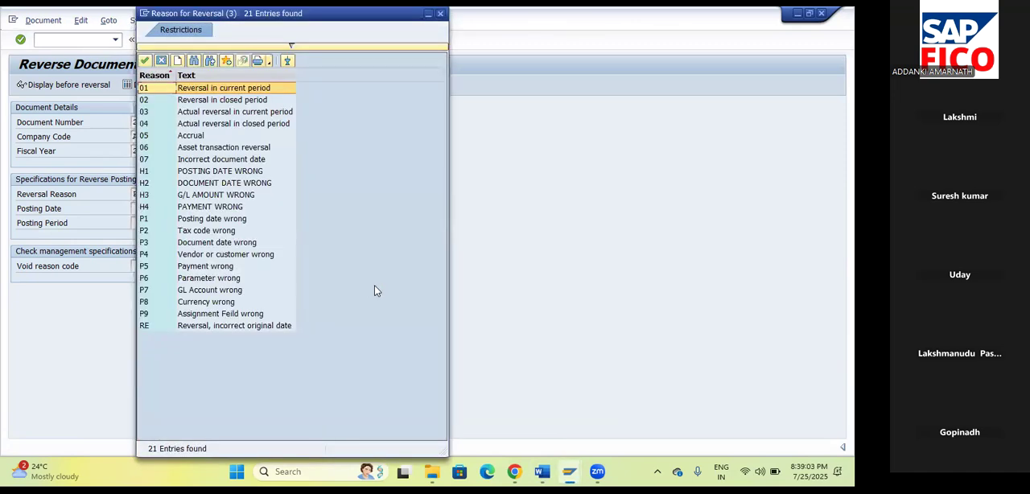
{"action": "left_click", "coordinate": [223, 269]}
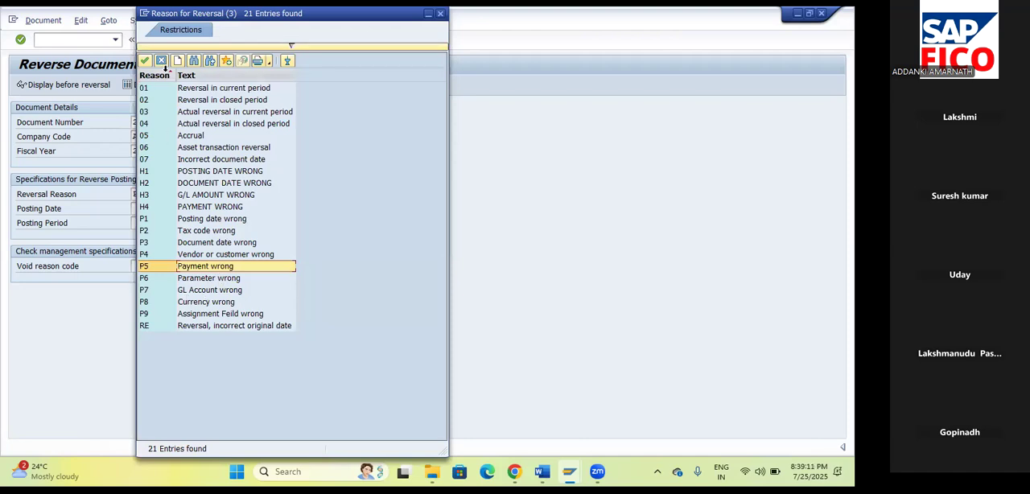
{"action": "left_click", "coordinate": [147, 65]}
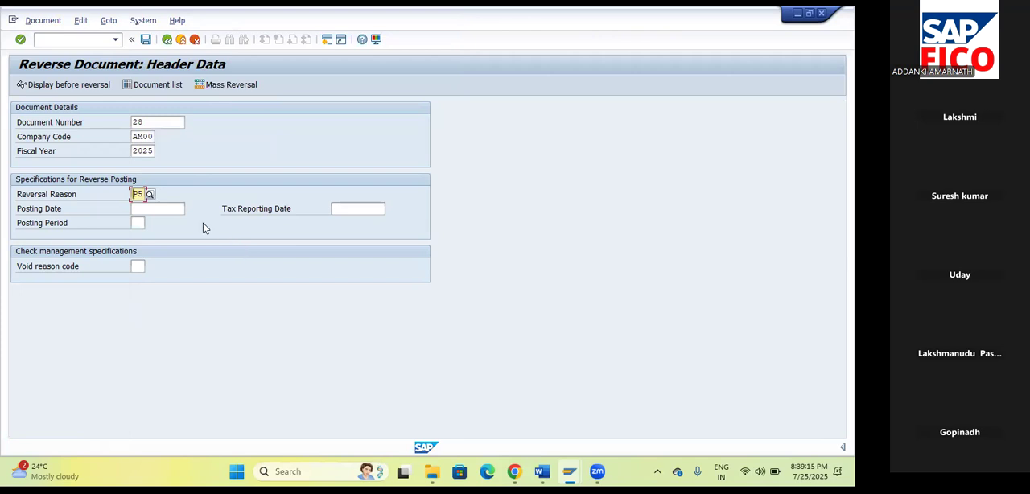
Set the reversal's posting date to 25.07.2025 and posting period to 4, and post the reversal.
{"action": "left_click", "coordinate": [181, 211]}
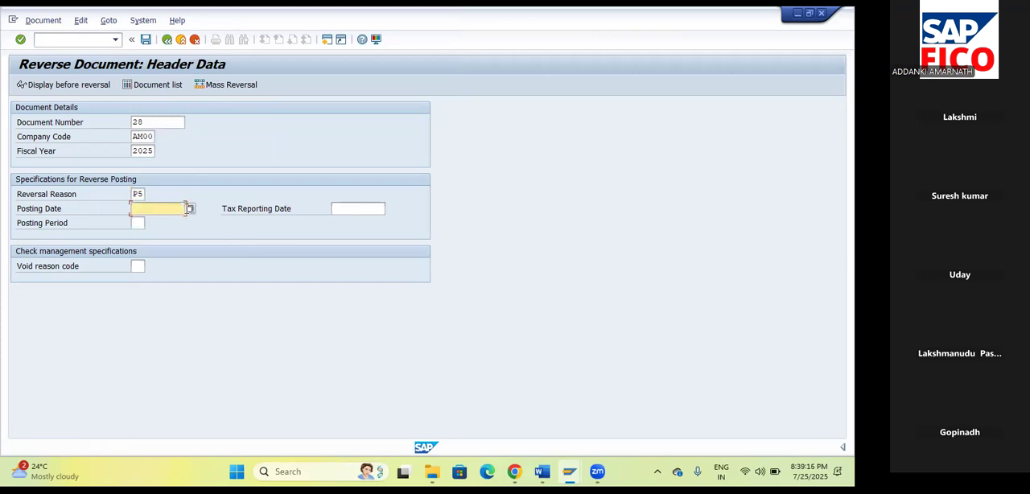
{"action": "left_click", "coordinate": [195, 210]}
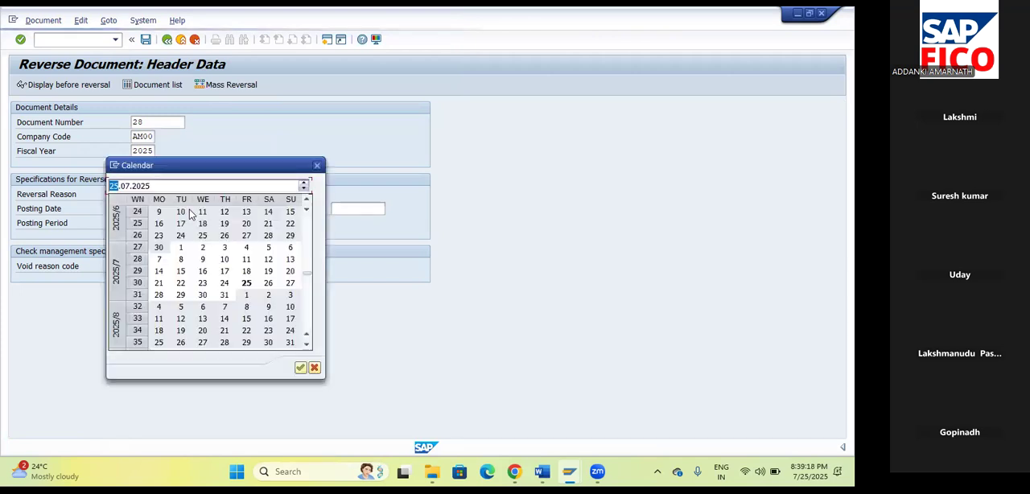
{"action": "double_click", "coordinate": [245, 284]}
{"action": "left_click", "coordinate": [139, 225]}
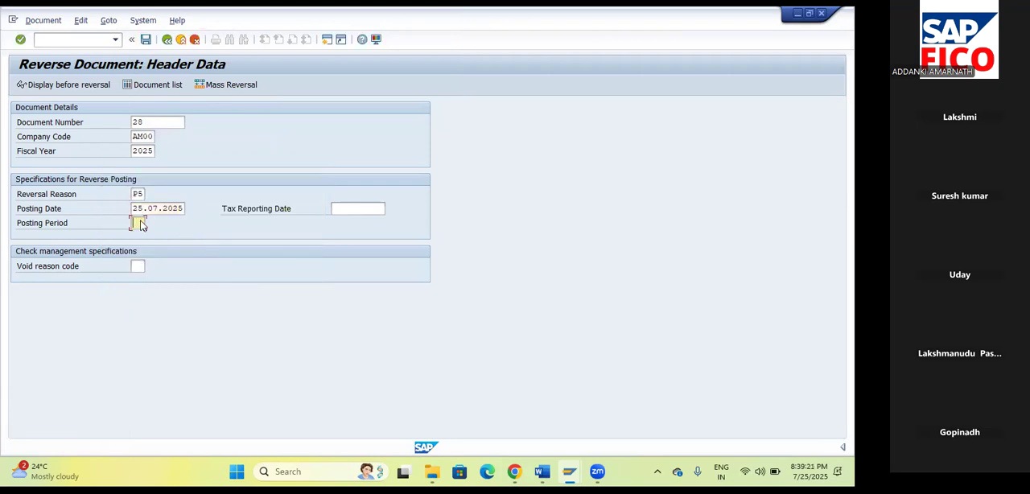
{"action": "type", "text": "4"}
{"action": "key", "text": "Tab"}
{"action": "left_click", "coordinate": [145, 39]}
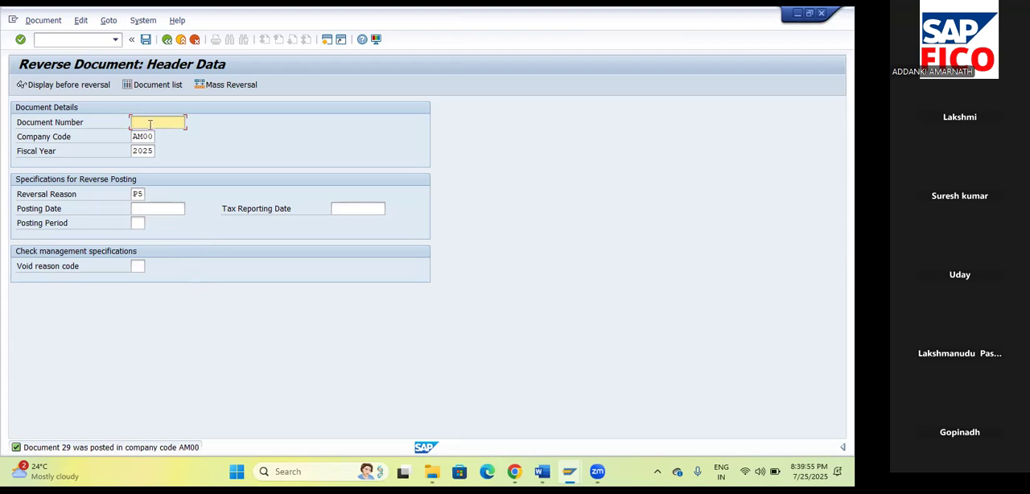
Start the document display transaction FB03.
{"action": "left_click", "coordinate": [64, 38]}
{"action": "type", "text": "/"}
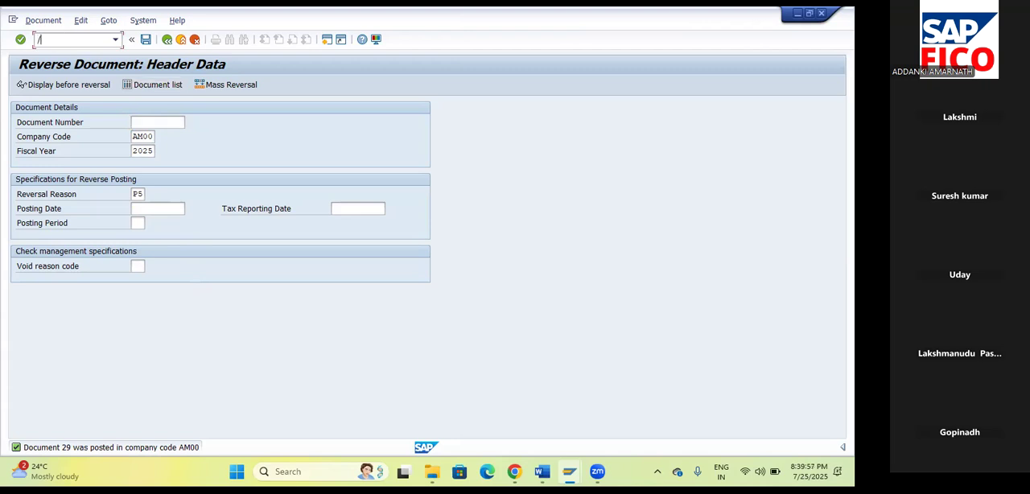
{"action": "type", "text": "NFB03"}
{"action": "key", "text": "Return"}
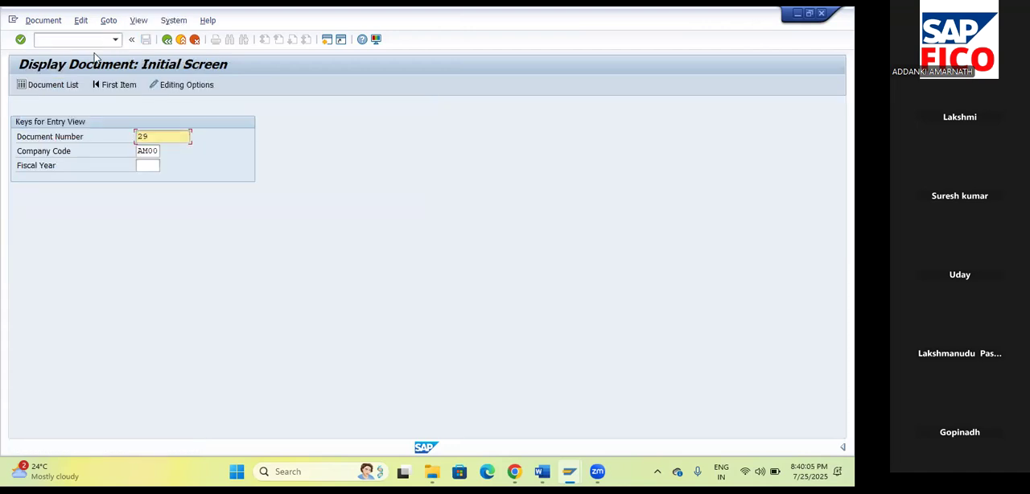
List the documents of company code AM00 and display the line items of document 29.
{"action": "left_click", "coordinate": [54, 89]}
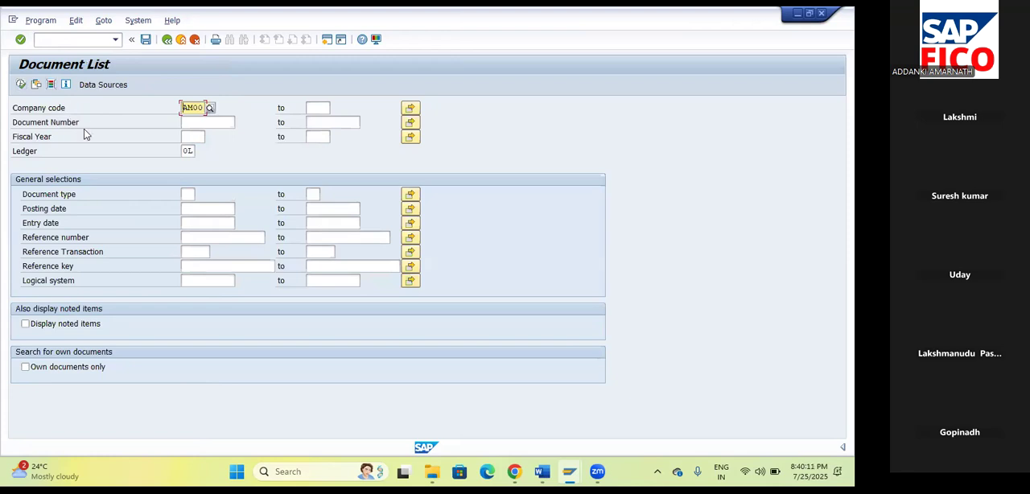
{"action": "left_click", "coordinate": [21, 85]}
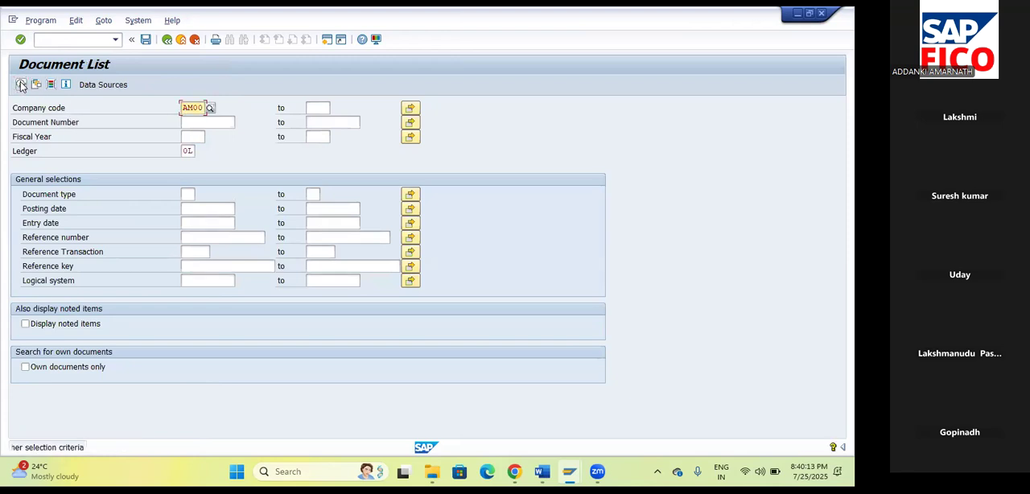
{"action": "left_click", "coordinate": [20, 85]}
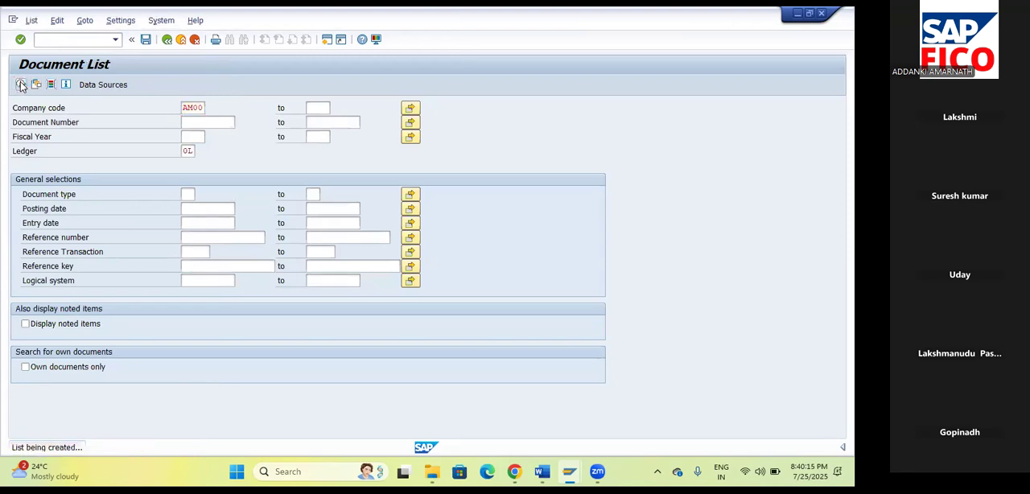
{"action": "scroll", "coordinate": [374, 266], "scroll_direction": "down", "scroll_amount": 3}
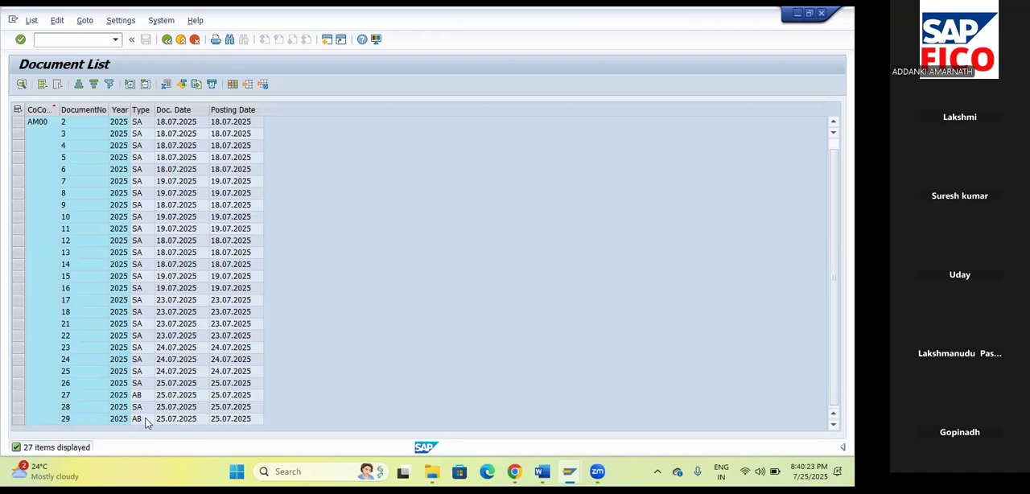
{"action": "left_click", "coordinate": [81, 421]}
{"action": "double_click", "coordinate": [77, 420]}
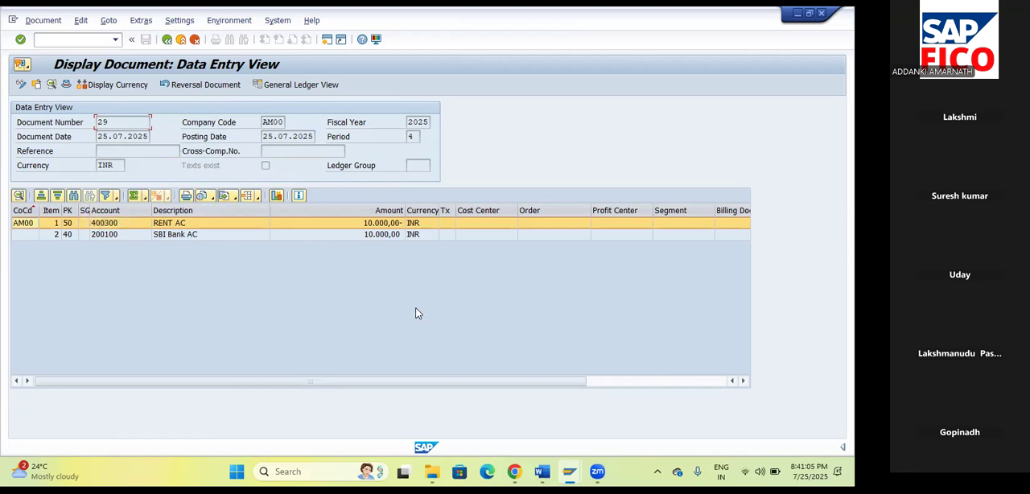
Switch to the Word notes and review the document reversal types, highlighting Mass Reversal Document T – F.80.
{"action": "left_click", "coordinate": [543, 471]}
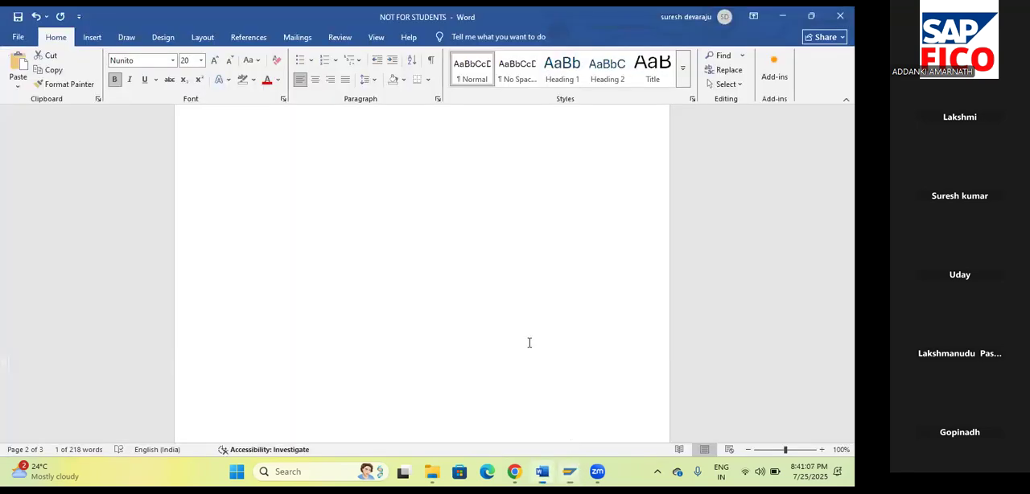
{"action": "left_click", "coordinate": [561, 289]}
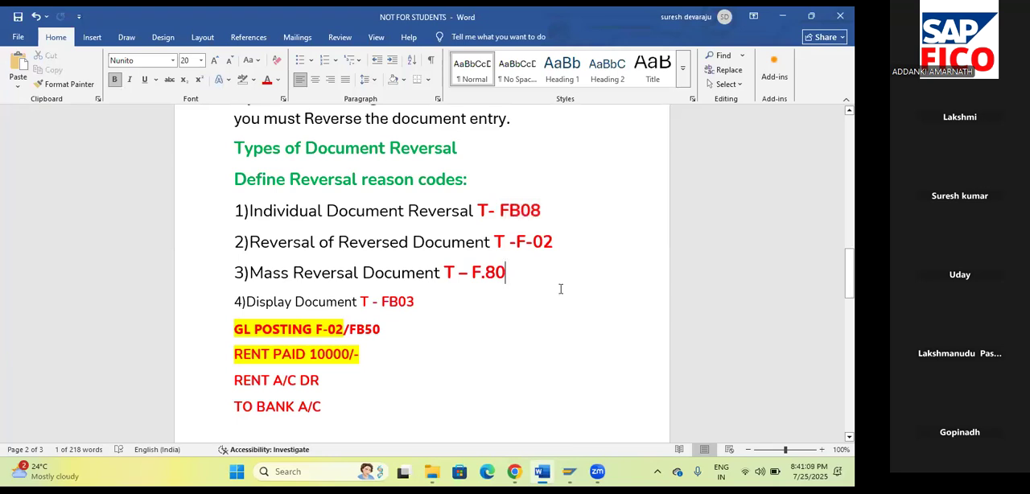
{"action": "left_click", "coordinate": [568, 256]}
{"action": "left_click", "coordinate": [564, 278]}
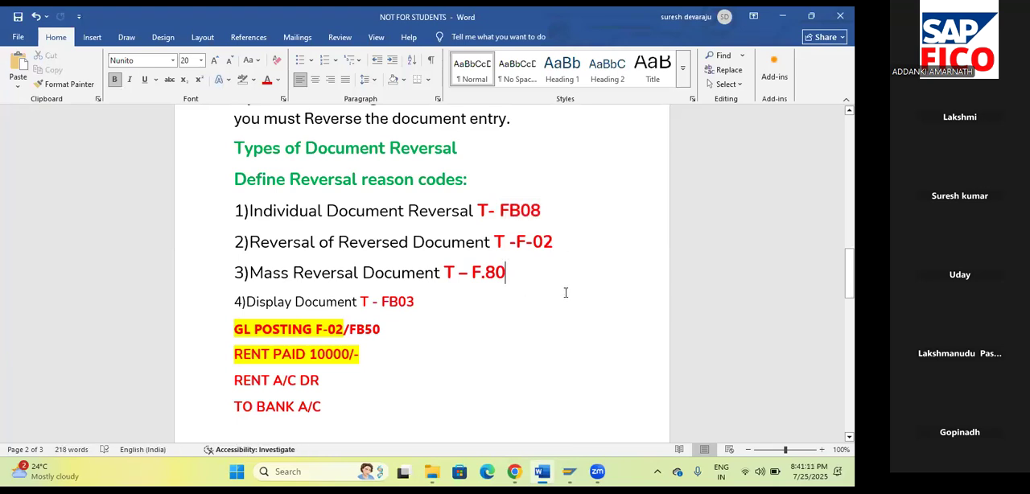
{"action": "left_click_drag", "start_coordinate": [251, 273], "coordinate": [359, 274]}
{"action": "left_click_drag", "start_coordinate": [428, 274], "coordinate": [515, 278]}
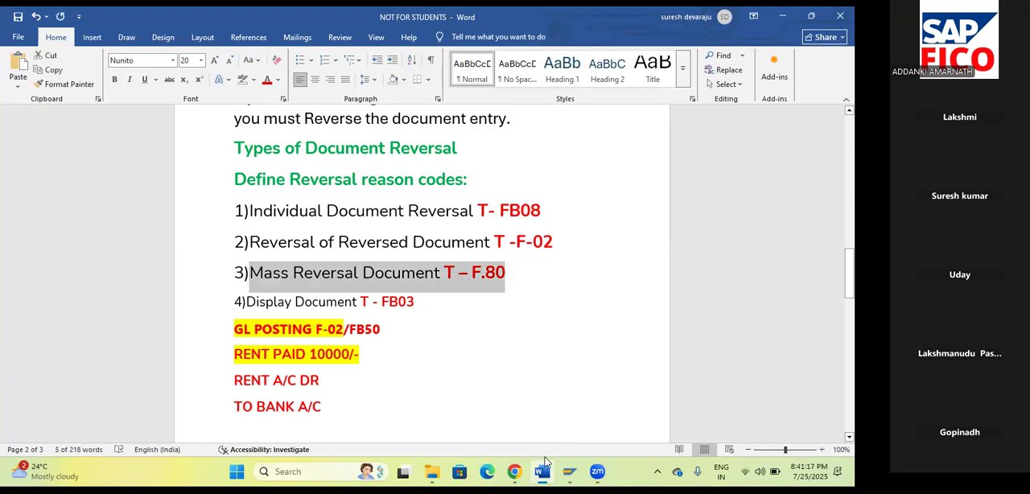
{"action": "left_click", "coordinate": [589, 309]}
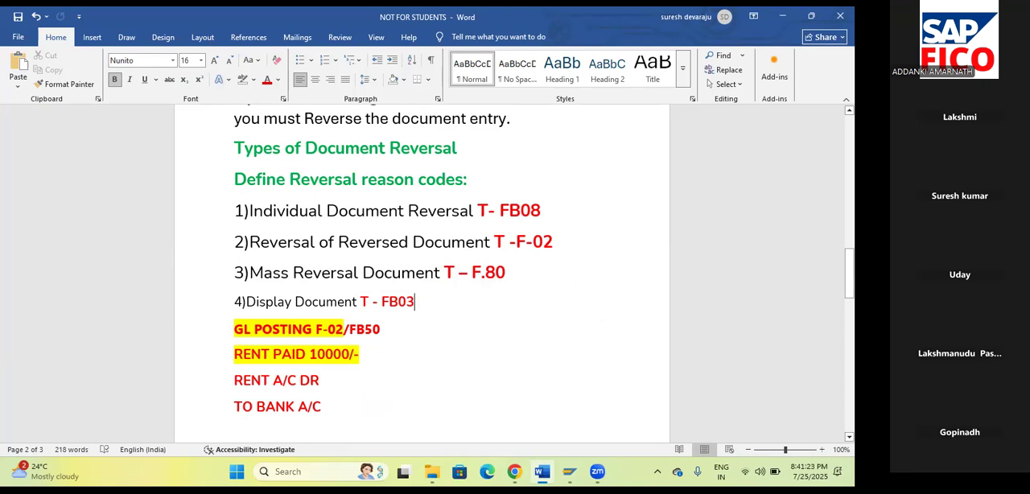
{"action": "left_click", "coordinate": [529, 274]}
Switch back to the SAP document display, start G/L document entry with FB50 and set the document date to 25.07.2025.
{"action": "mouse_move", "coordinate": [570, 471]}
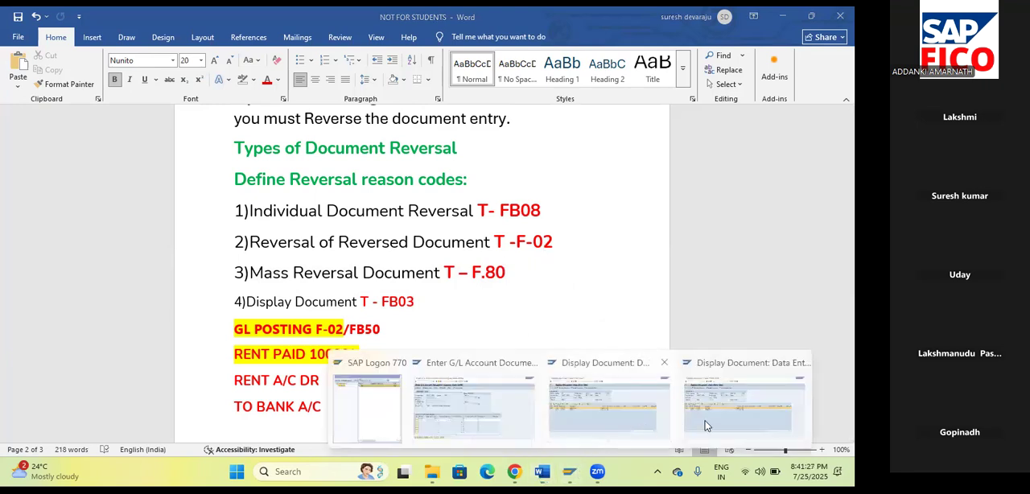
{"action": "left_click", "coordinate": [747, 423]}
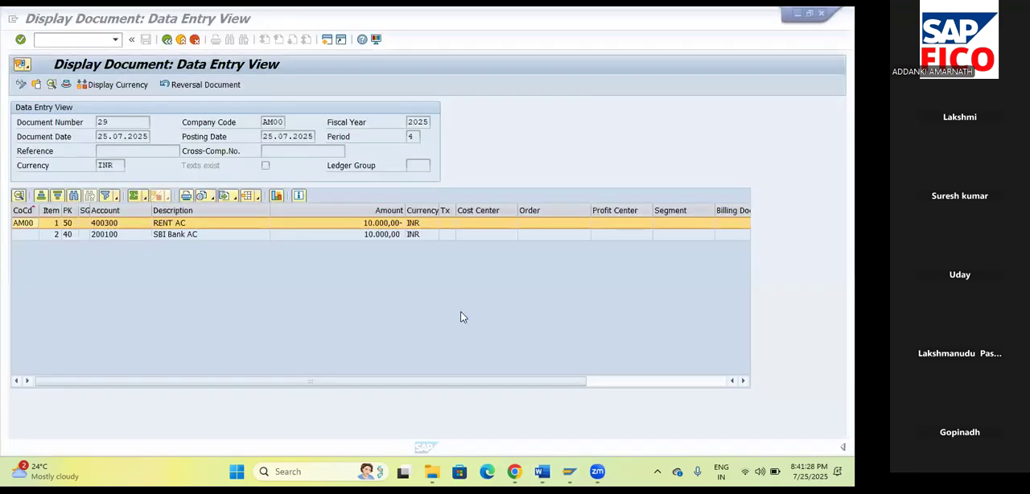
{"action": "left_click", "coordinate": [68, 39]}
{"action": "type", "text": "/NFB50"}
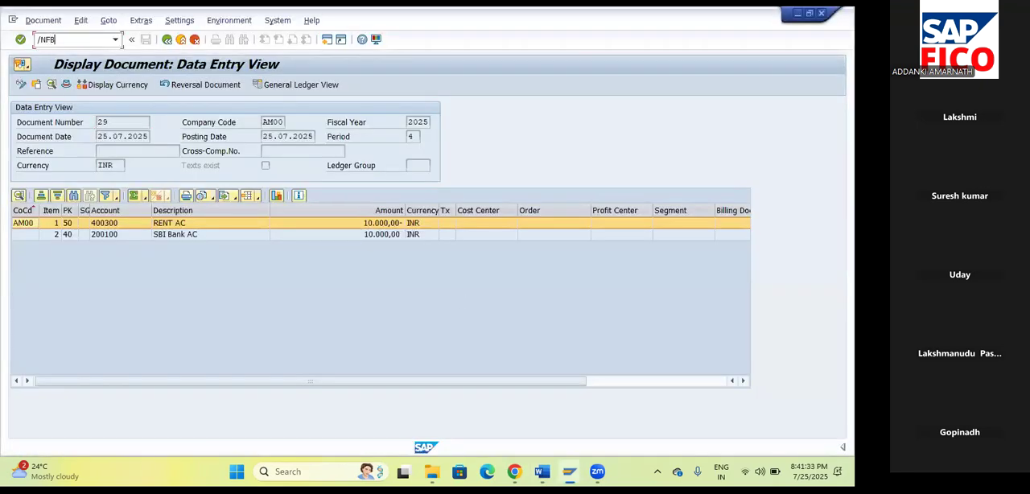
{"action": "key", "text": "Return"}
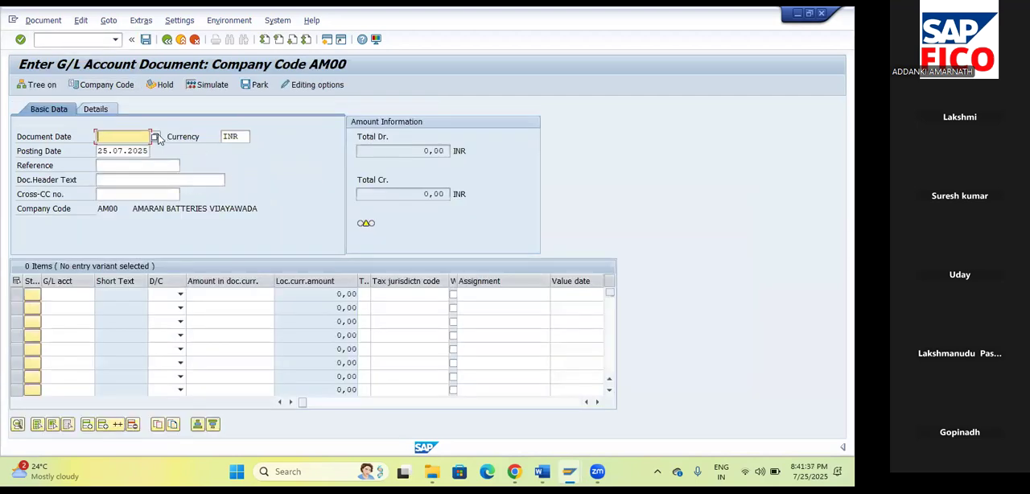
{"action": "left_click", "coordinate": [155, 137]}
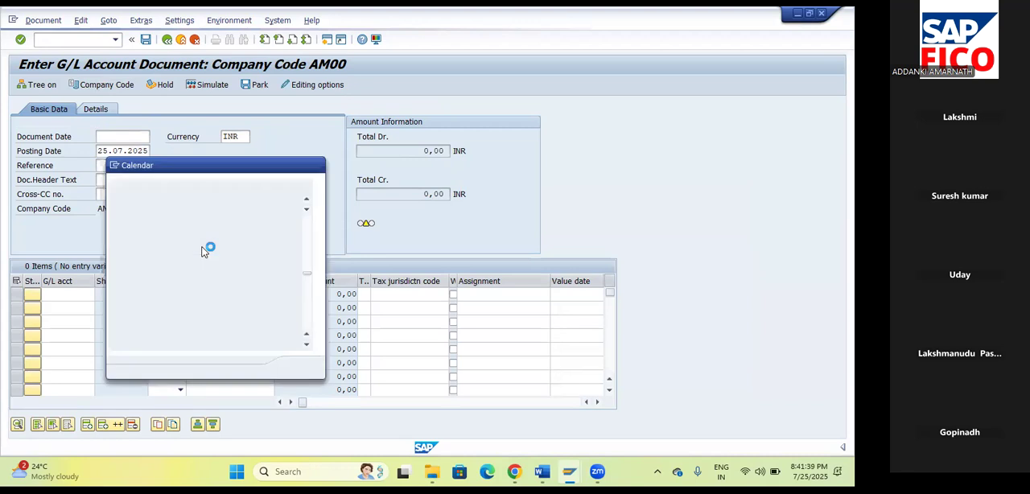
{"action": "left_click", "coordinate": [314, 367]}
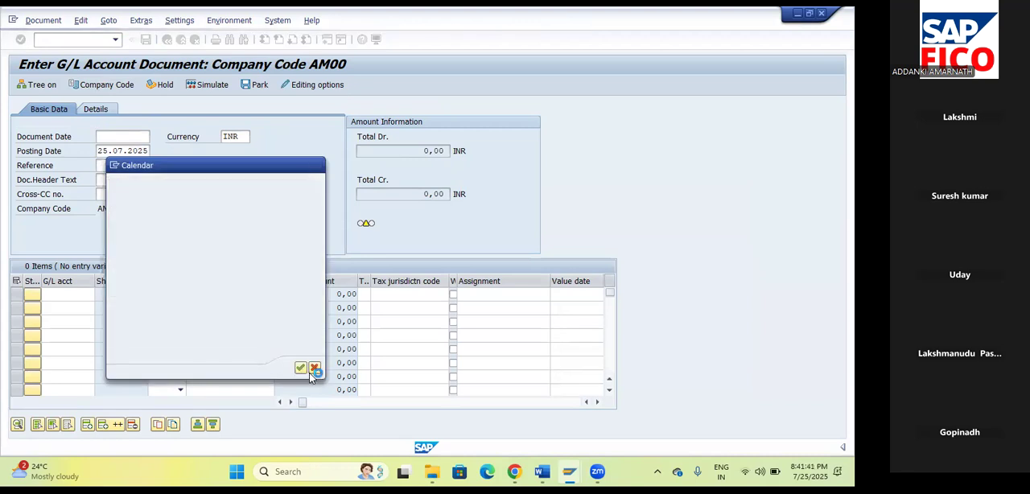
Fill the first line item with SBI Bank Account 200100 as a debit of 20000.
{"action": "left_click", "coordinate": [77, 293]}
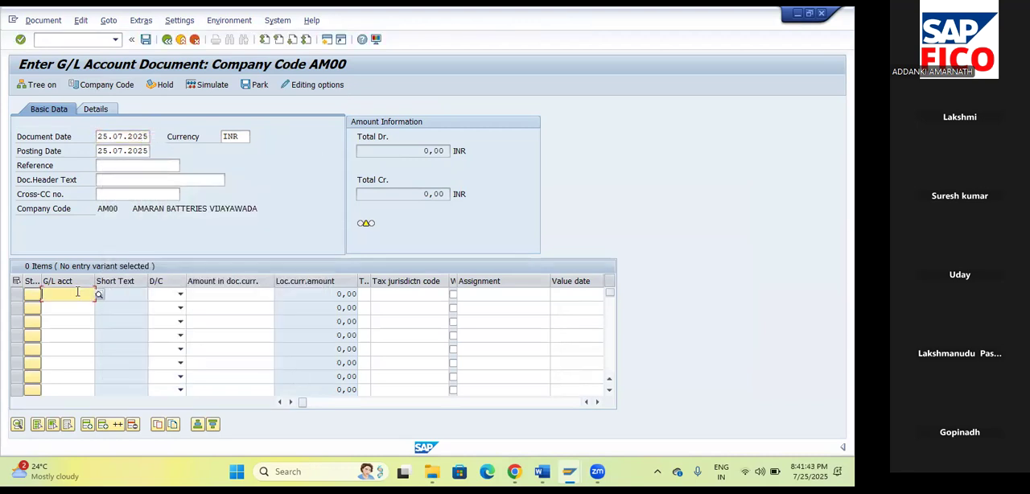
{"action": "left_click", "coordinate": [97, 295]}
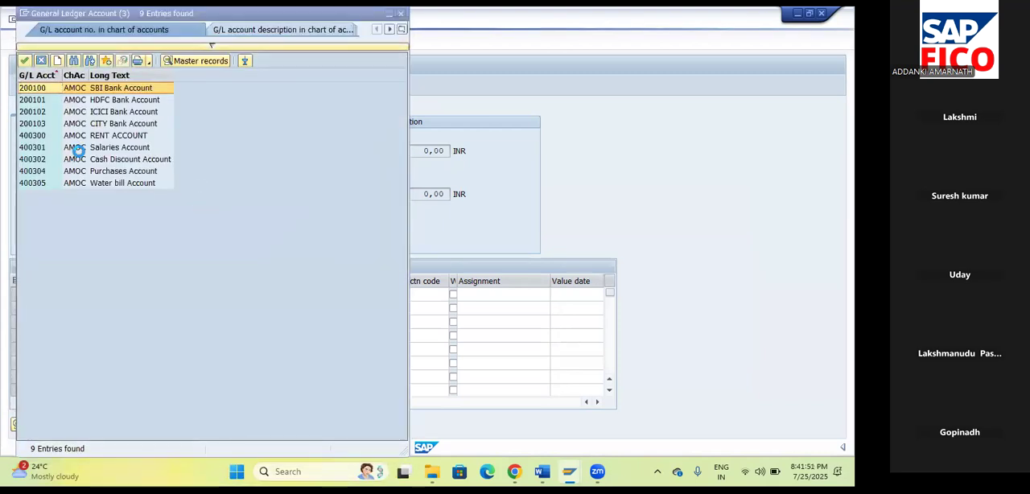
{"action": "left_click", "coordinate": [25, 60]}
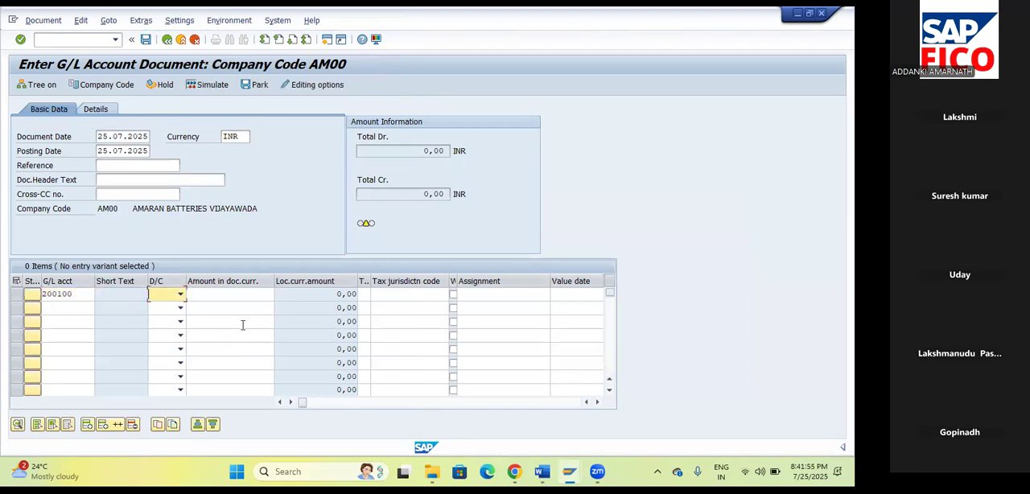
{"action": "left_click", "coordinate": [180, 294]}
{"action": "left_click", "coordinate": [166, 317]}
{"action": "left_click", "coordinate": [226, 296]}
{"action": "type", "text": "2000"}
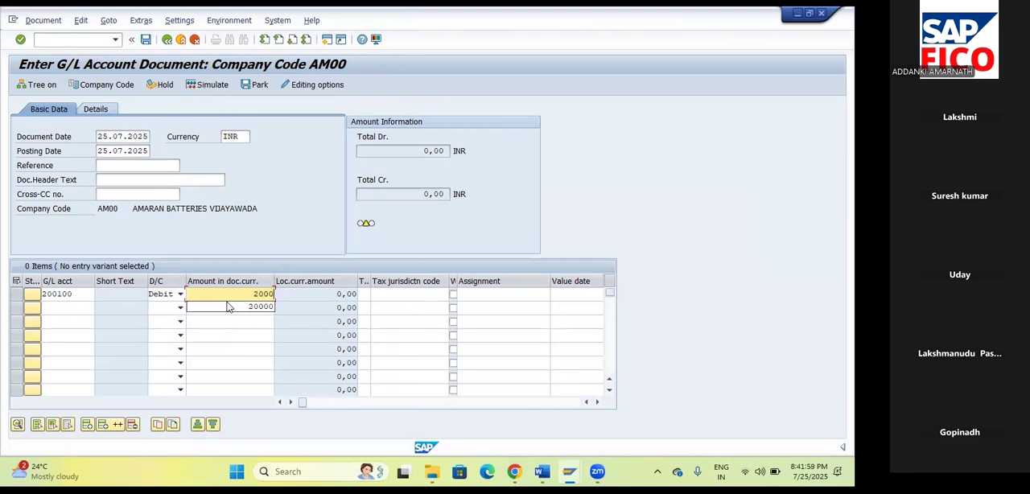
{"action": "left_click", "coordinate": [228, 307]}
Fill the second line item with RENT ACCOUNT 400300 as a credit of 20000.
{"action": "left_click", "coordinate": [86, 308]}
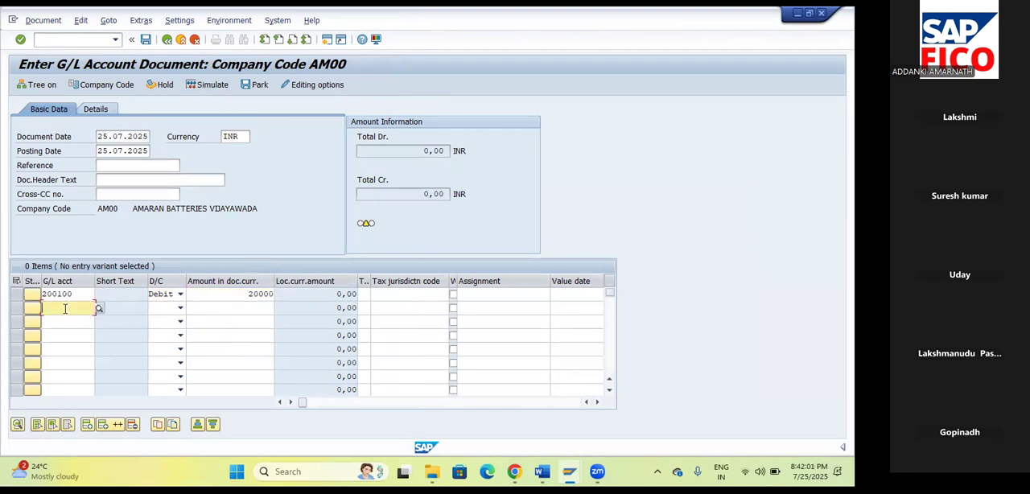
{"action": "left_click", "coordinate": [99, 309]}
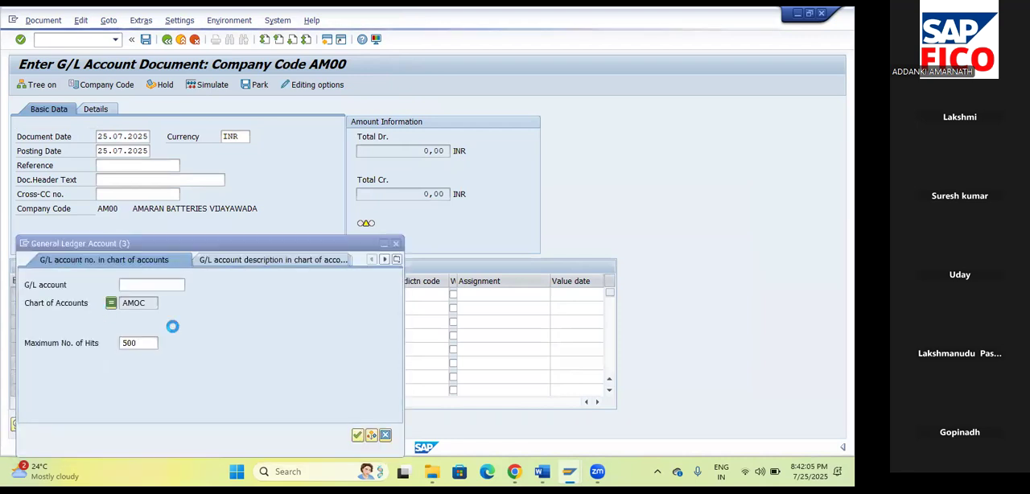
{"action": "left_click", "coordinate": [358, 435]}
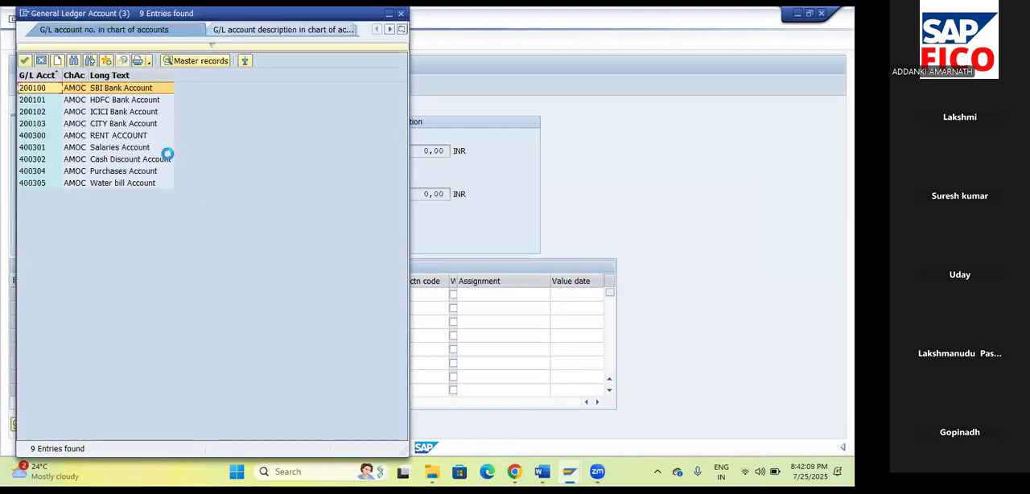
{"action": "left_click", "coordinate": [116, 135]}
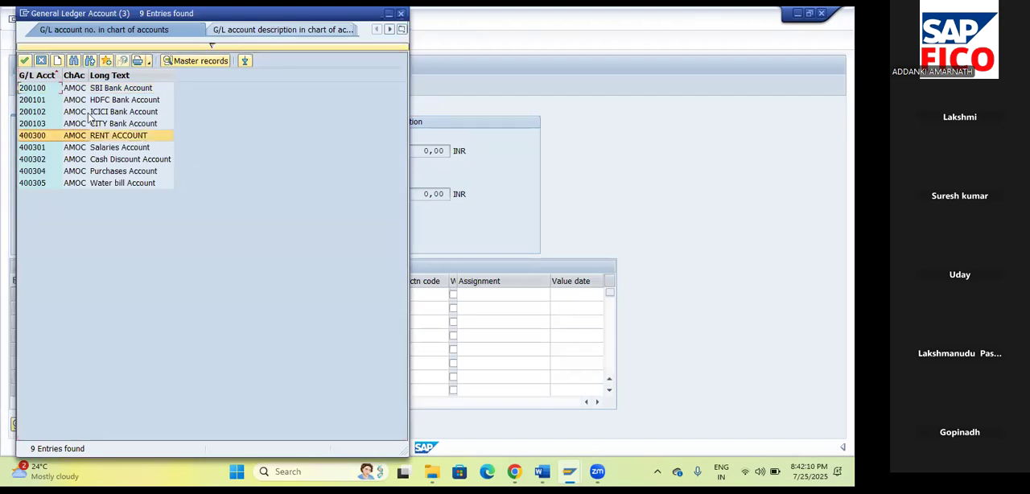
{"action": "left_click", "coordinate": [25, 62]}
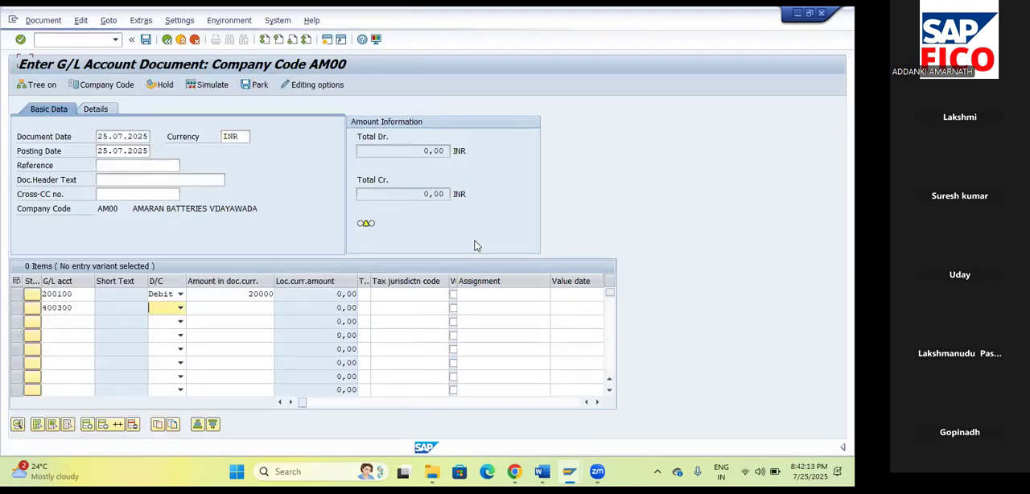
{"action": "left_click", "coordinate": [180, 308]}
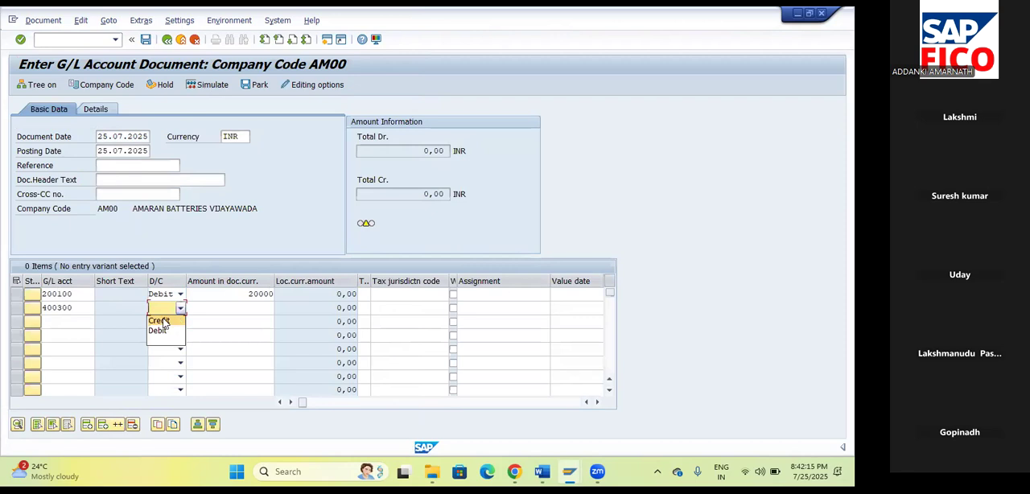
{"action": "left_click", "coordinate": [165, 330]}
{"action": "type", "text": "20000"}
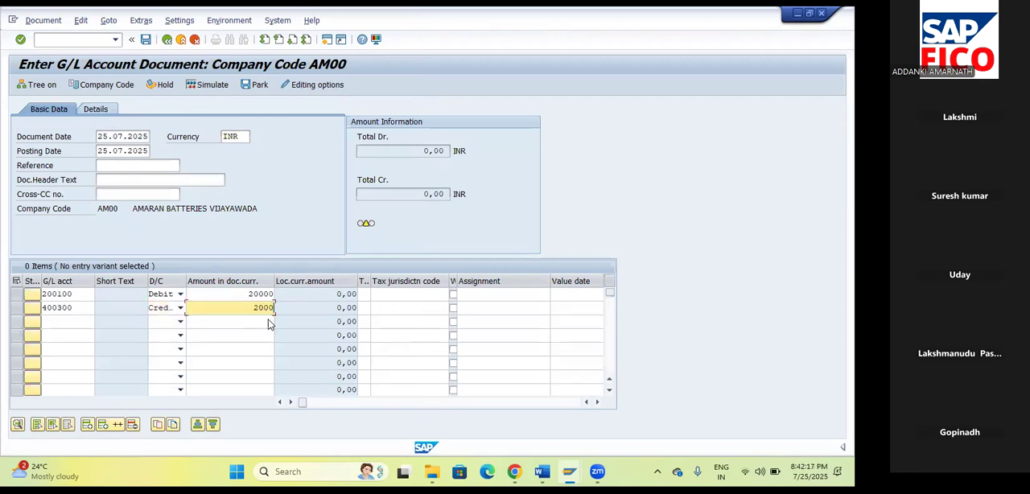
{"action": "key", "text": "Tab"}
{"action": "key", "text": "Tab"}
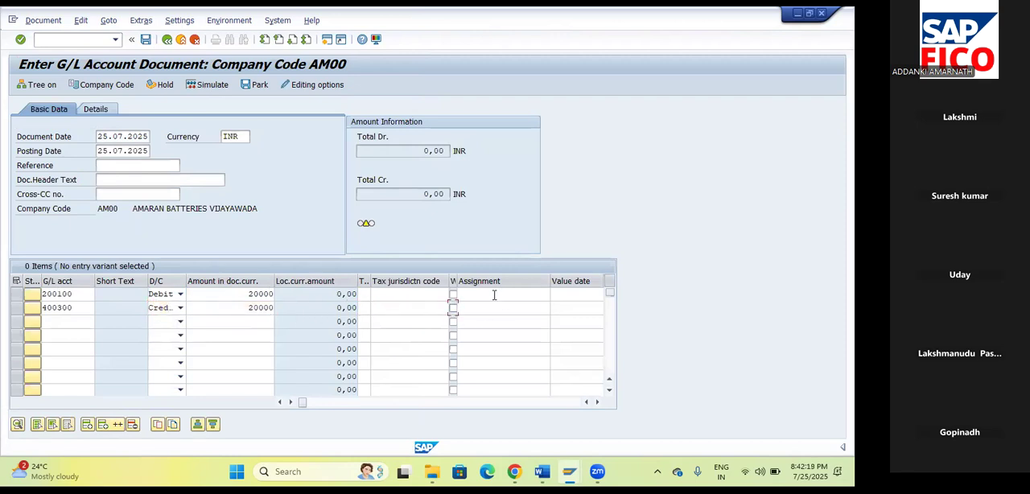
Complete the SBI bank line item with assignment TEST, value date 25.07.2025 and text TEST.
{"action": "left_click", "coordinate": [509, 295]}
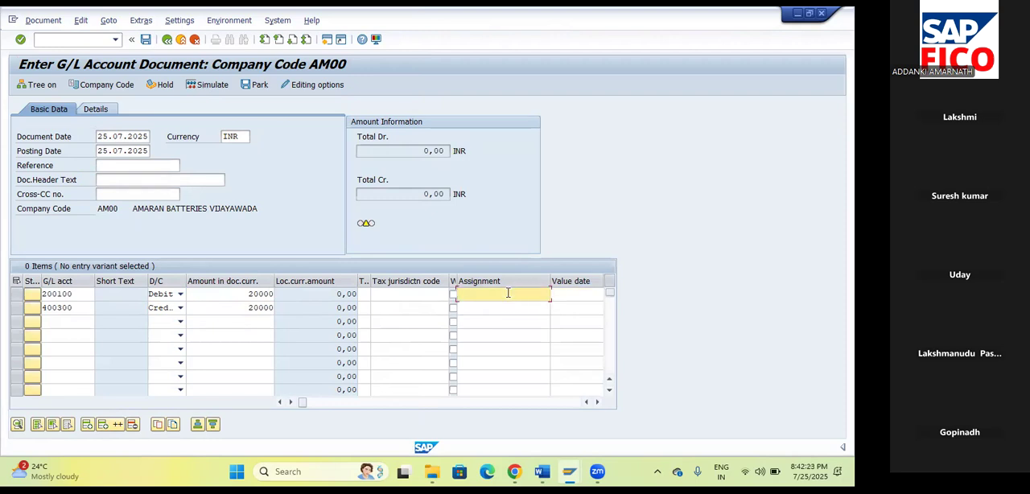
{"action": "scroll", "coordinate": [471, 296], "scroll_direction": "right", "scroll_amount": 2}
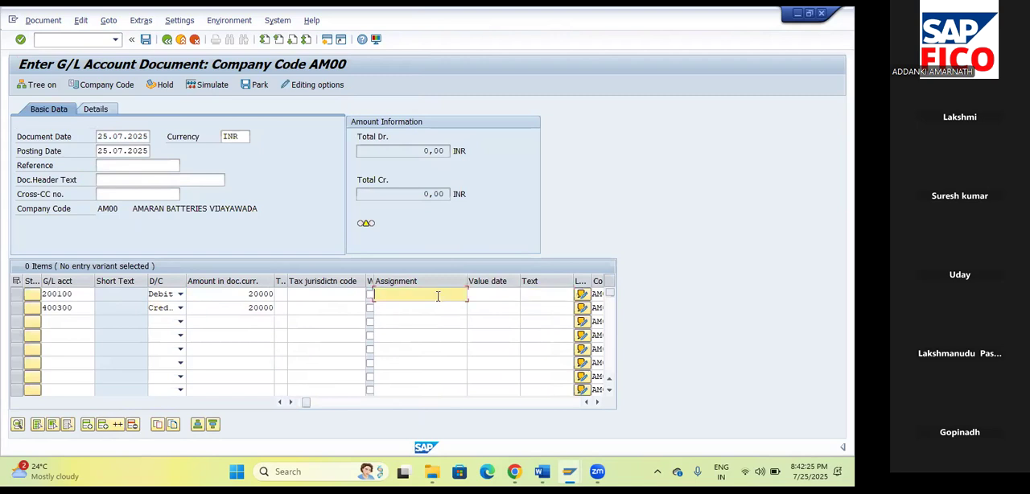
{"action": "type", "text": "TEST"}
{"action": "left_click", "coordinate": [523, 301]}
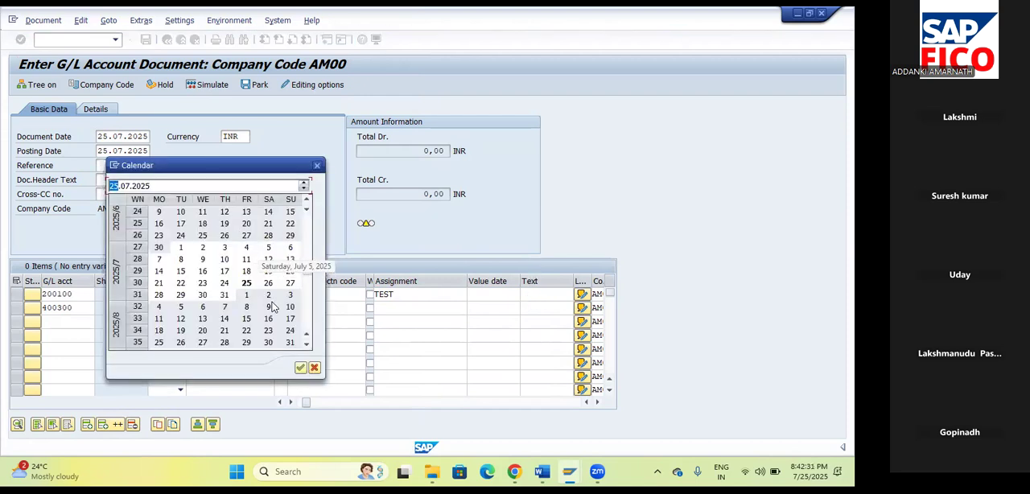
{"action": "left_click", "coordinate": [300, 367]}
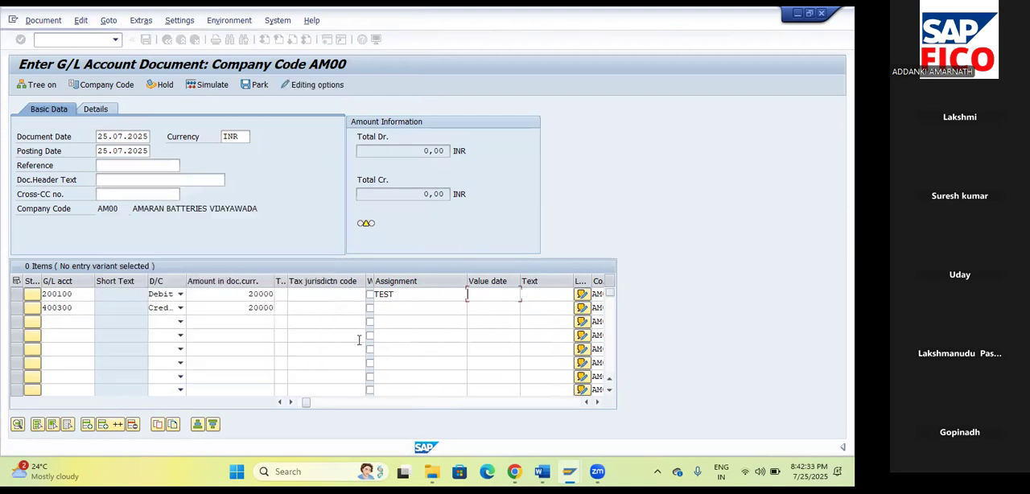
{"action": "type", "text": "TE"}
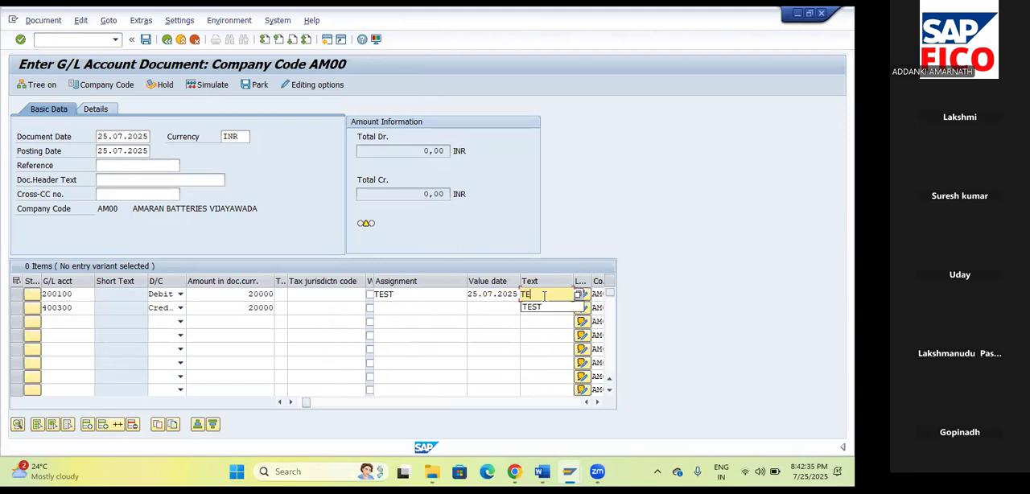
{"action": "key", "text": "Down"}
{"action": "key", "text": "Return"}
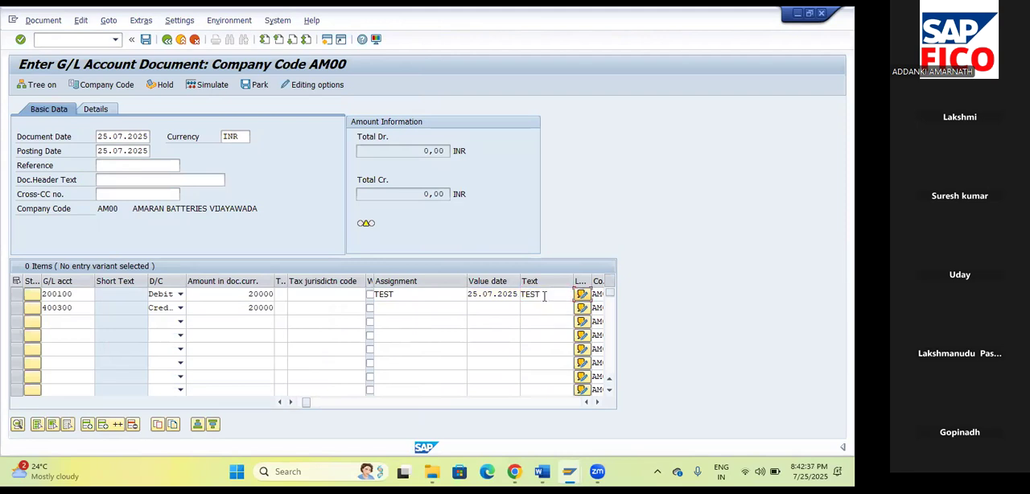
Complete the rent line item with assignment TEST, text TEST and value date 25.07.2025.
{"action": "left_click", "coordinate": [398, 309]}
{"action": "type", "text": "T"}
{"action": "key", "text": "Down"}
{"action": "key", "text": "Return"}
{"action": "key", "text": "Tab"}
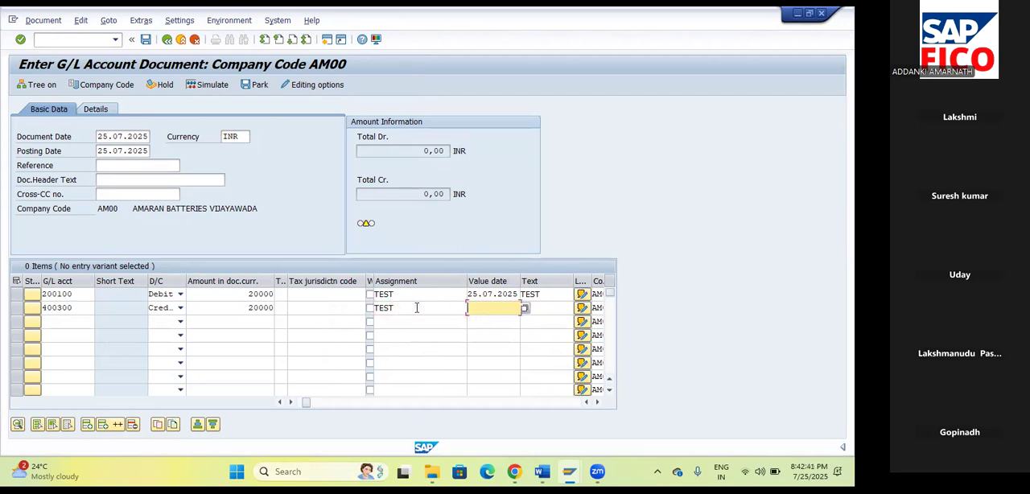
{"action": "key", "text": "Tab"}
{"action": "type", "text": "T"}
{"action": "key", "text": "Down"}
{"action": "key", "text": "Return"}
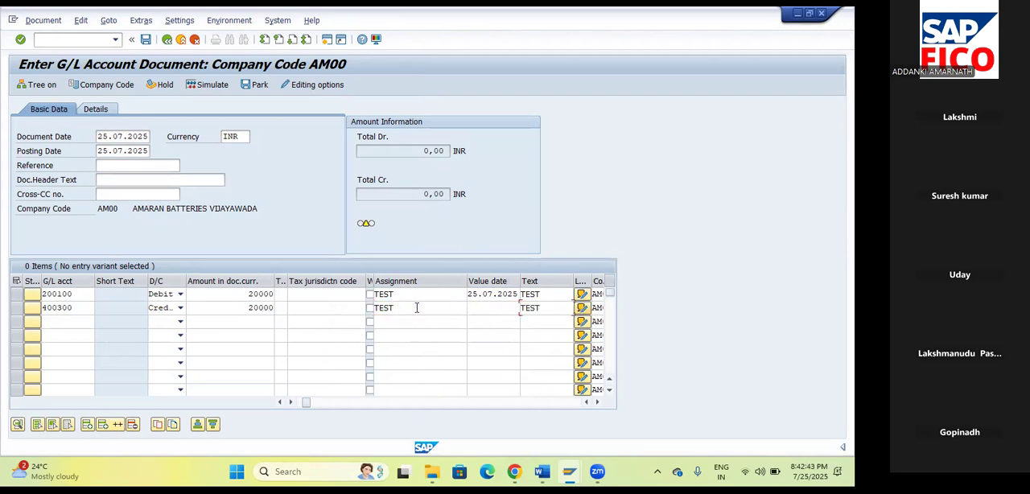
{"action": "left_click", "coordinate": [490, 306]}
{"action": "key", "text": "Return"}
{"action": "left_click", "coordinate": [247, 284]}
{"action": "left_click", "coordinate": [303, 369]}
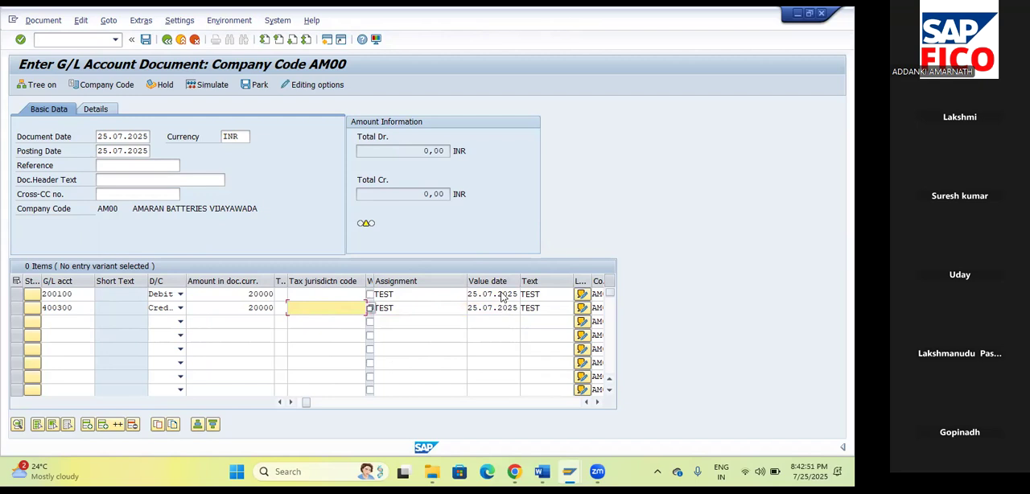
Validate the two line items, simulate the G/L document and post it.
{"action": "key", "text": "Return"}
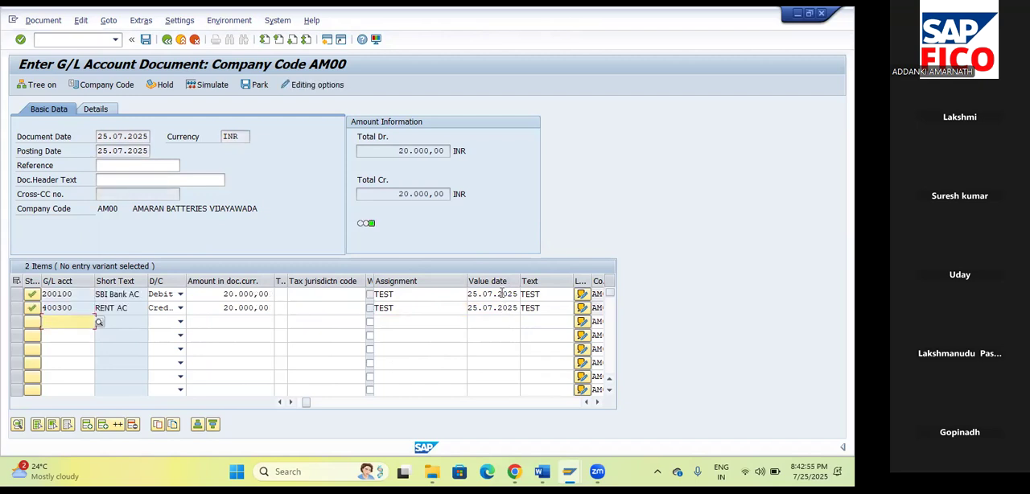
{"action": "left_click", "coordinate": [207, 87]}
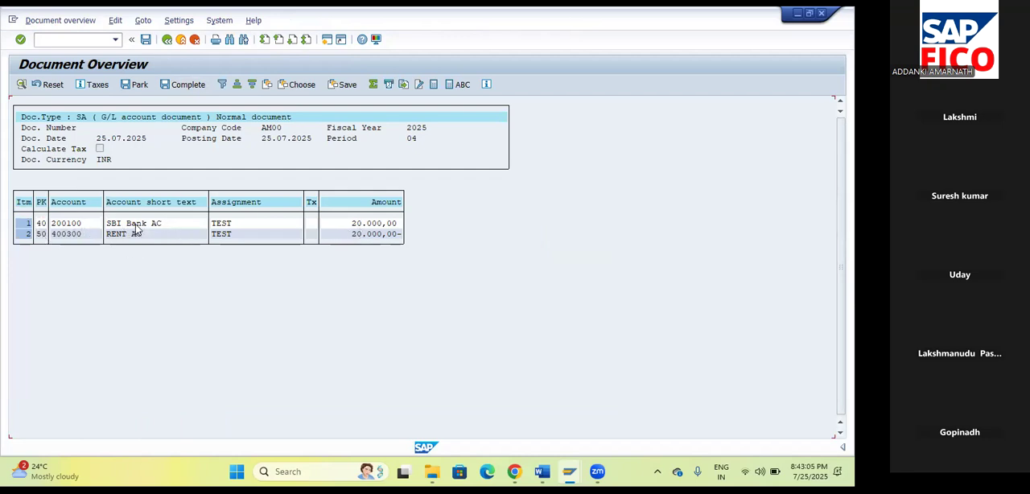
{"action": "left_click", "coordinate": [147, 39]}
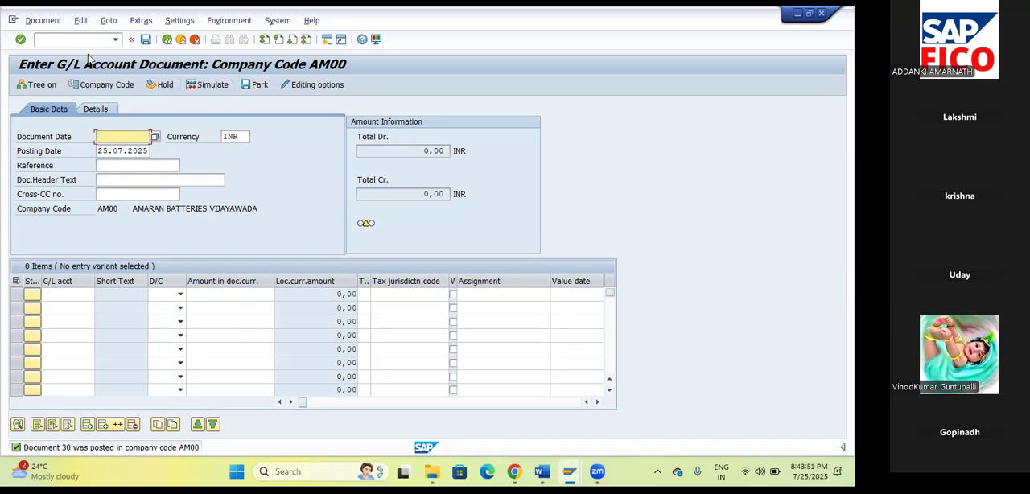
Post another G/L document with reference to document 30 in company code AM00, keeping the proposed header data and items.
{"action": "left_click", "coordinate": [108, 20]}
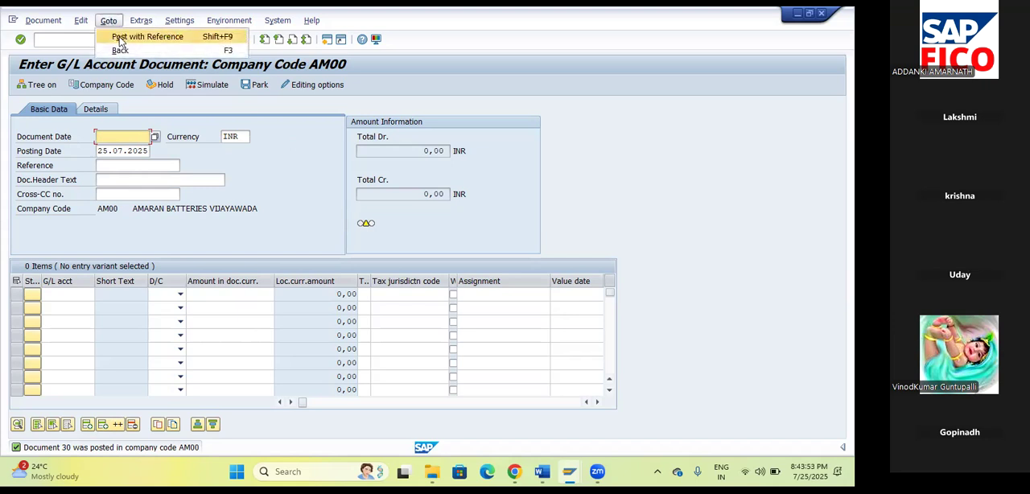
{"action": "left_click", "coordinate": [121, 37]}
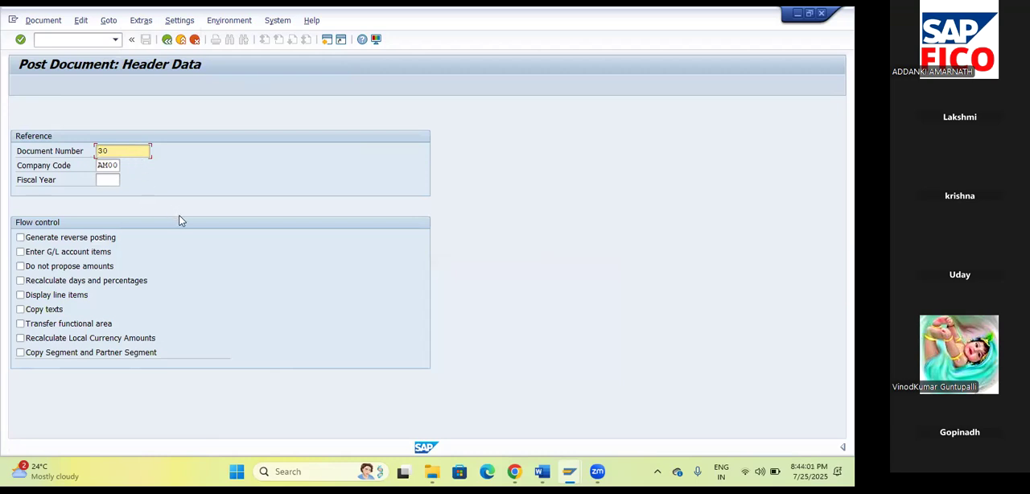
{"action": "key", "text": "Return"}
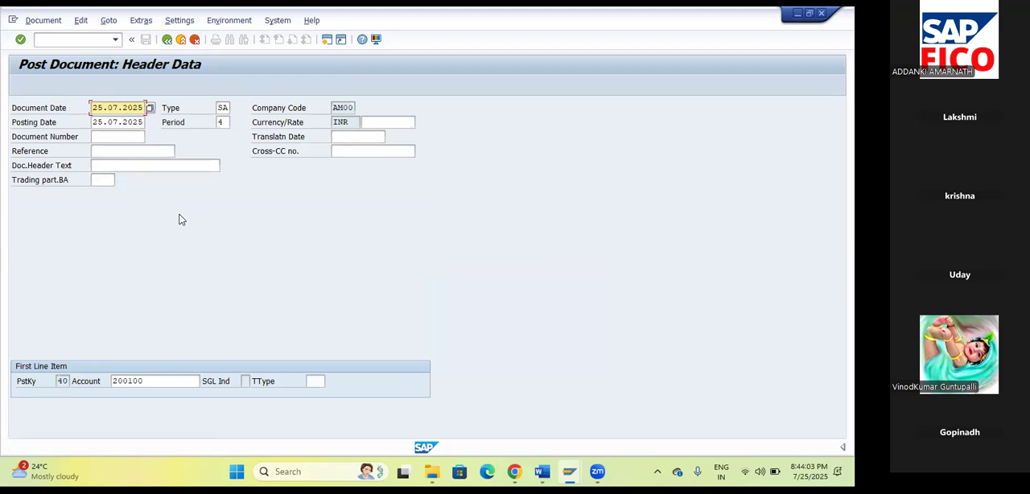
{"action": "key", "text": "Return"}
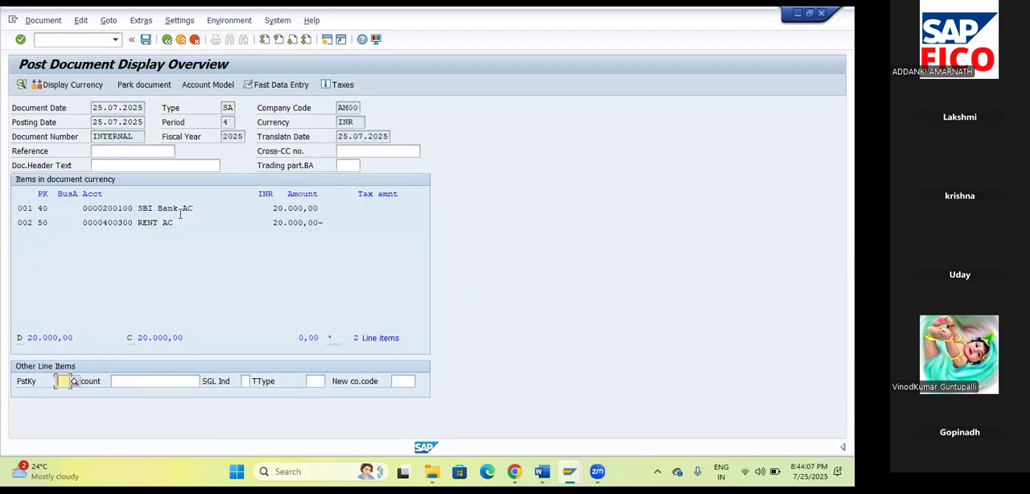
{"action": "left_click", "coordinate": [147, 41]}
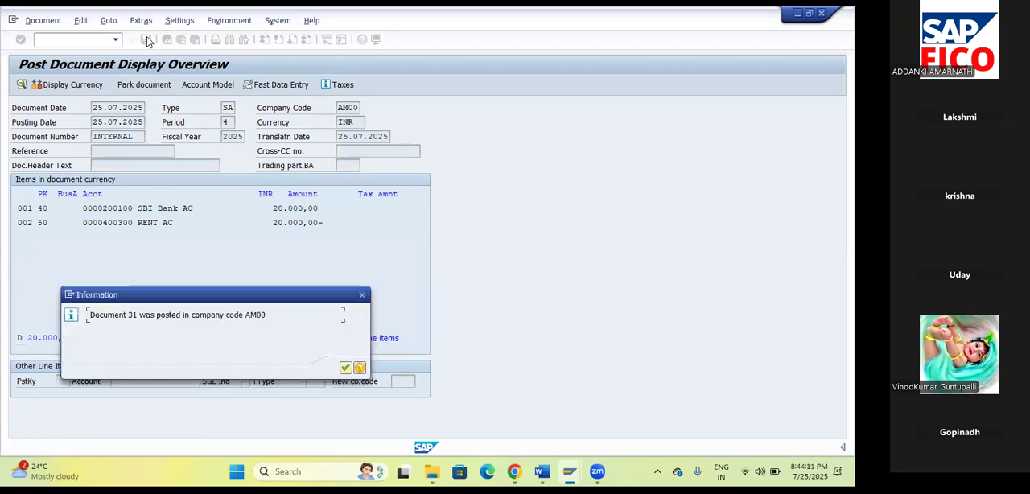
{"action": "left_click", "coordinate": [345, 367]}
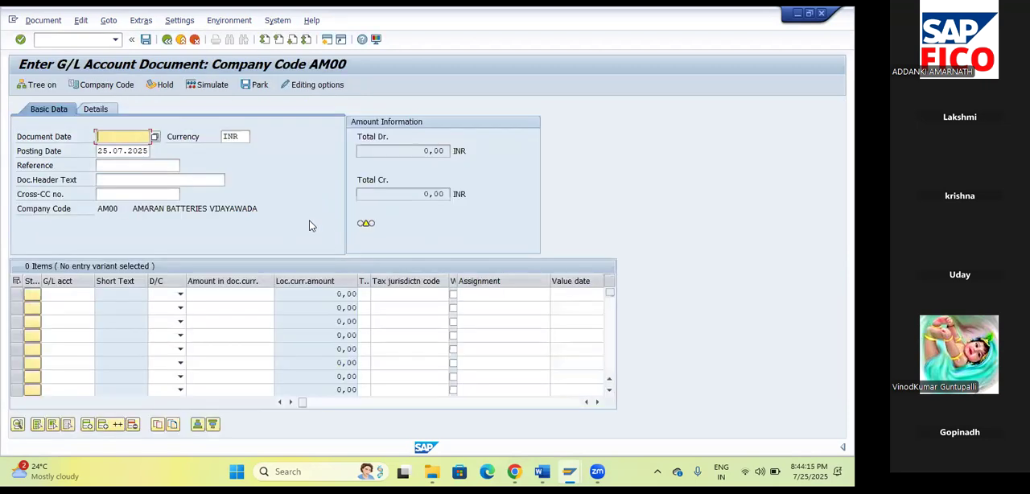
Post a further copy of the entry with reference to document 31 in company code AM00.
{"action": "left_click", "coordinate": [107, 20]}
{"action": "left_click", "coordinate": [116, 38]}
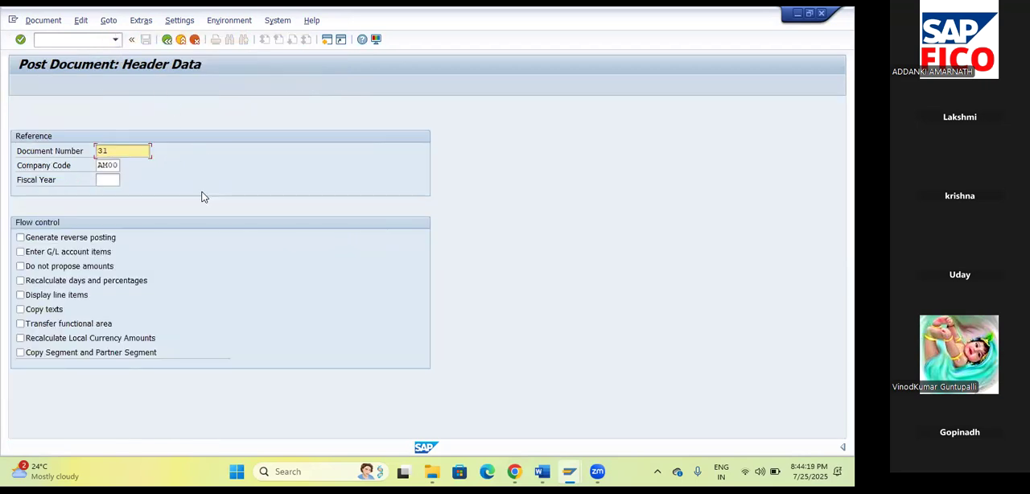
{"action": "key", "text": "Return"}
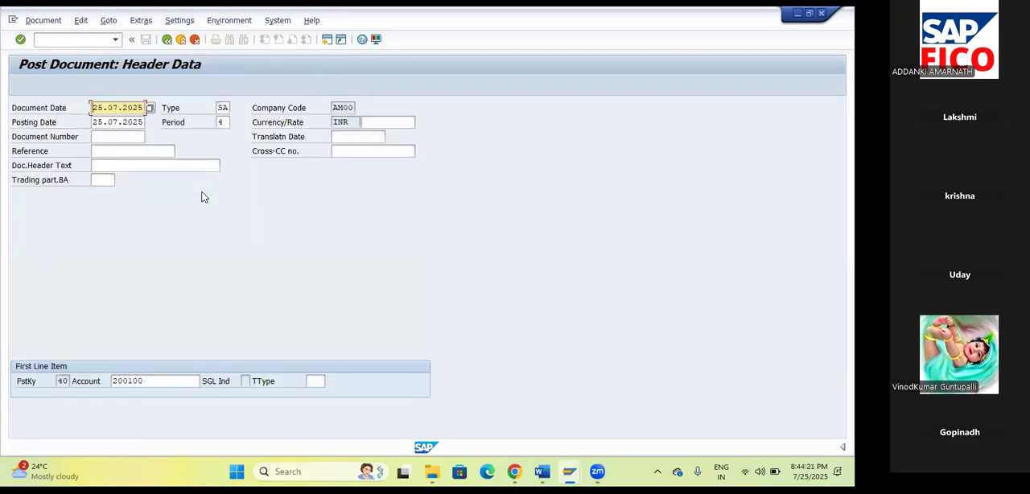
{"action": "key", "text": "Return"}
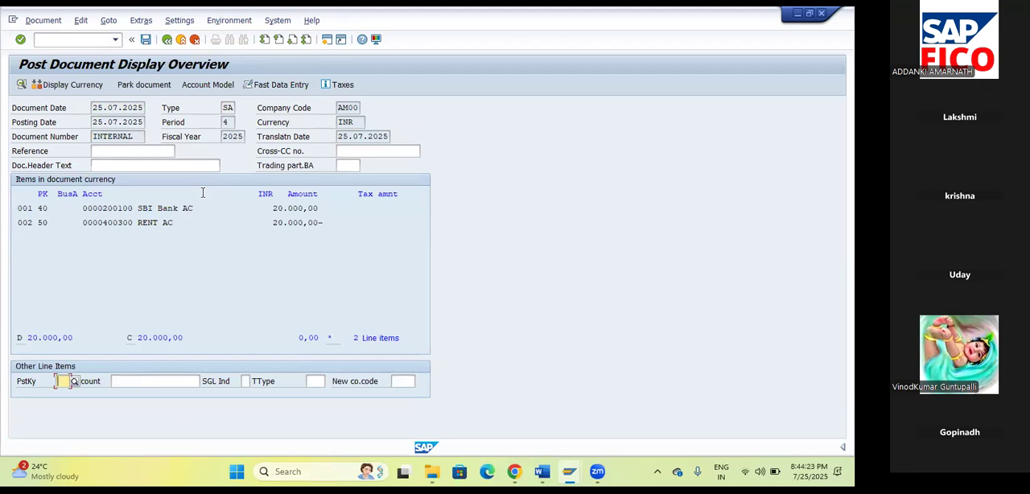
{"action": "left_click", "coordinate": [146, 40]}
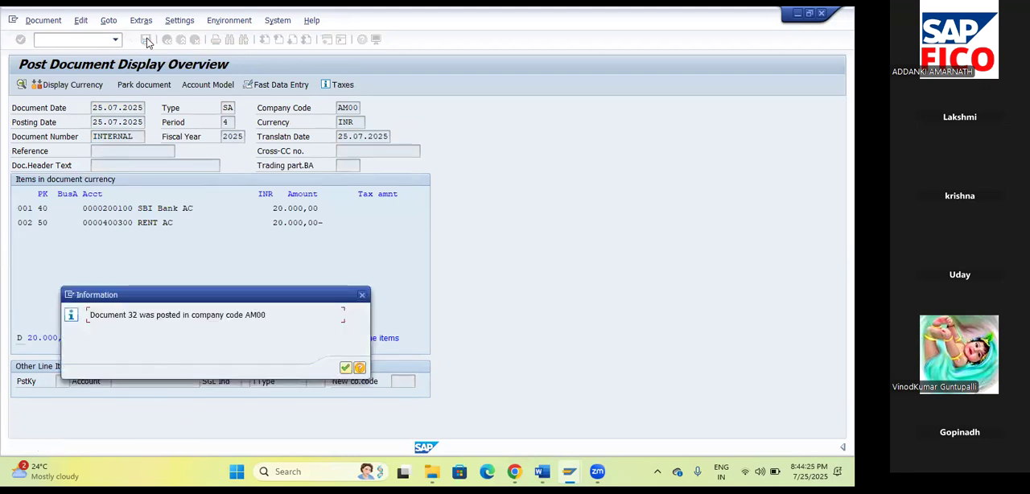
{"action": "left_click", "coordinate": [347, 368]}
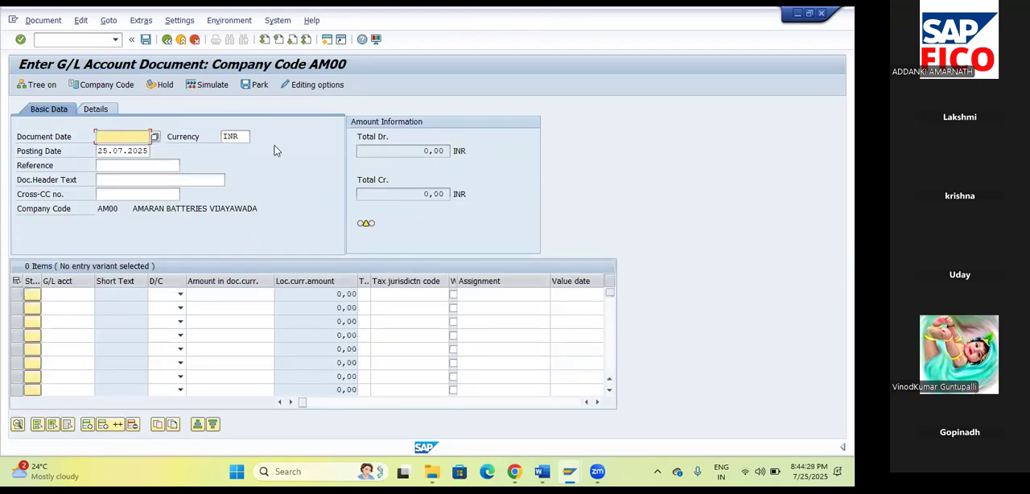
Post one more G/L document using document 32 as the reference, with the proposed dates and amounts.
{"action": "left_click", "coordinate": [107, 20]}
{"action": "left_click", "coordinate": [114, 36]}
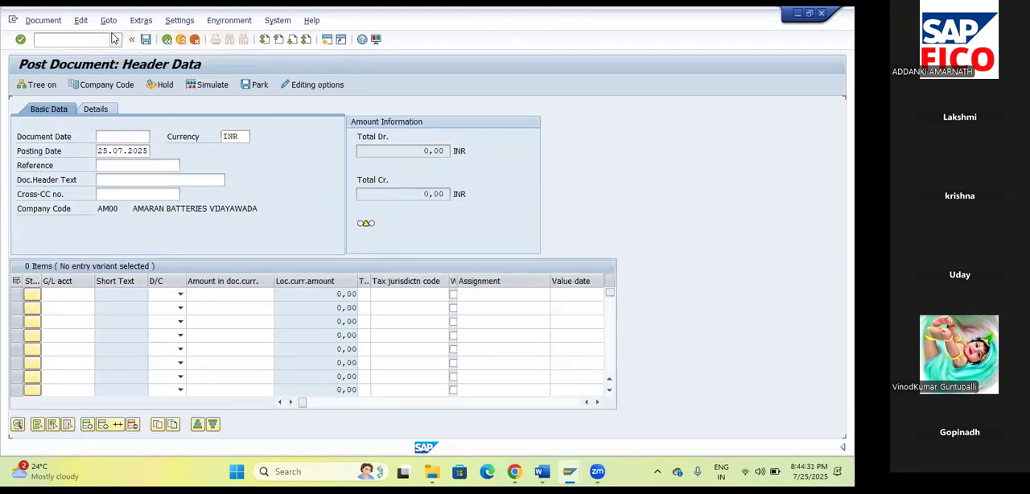
{"action": "key", "text": "Return"}
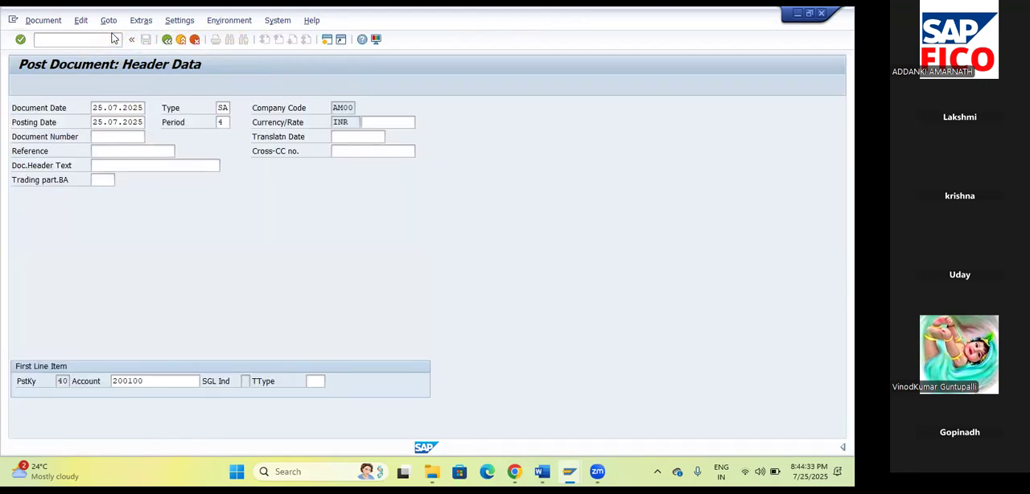
{"action": "key", "text": "Return"}
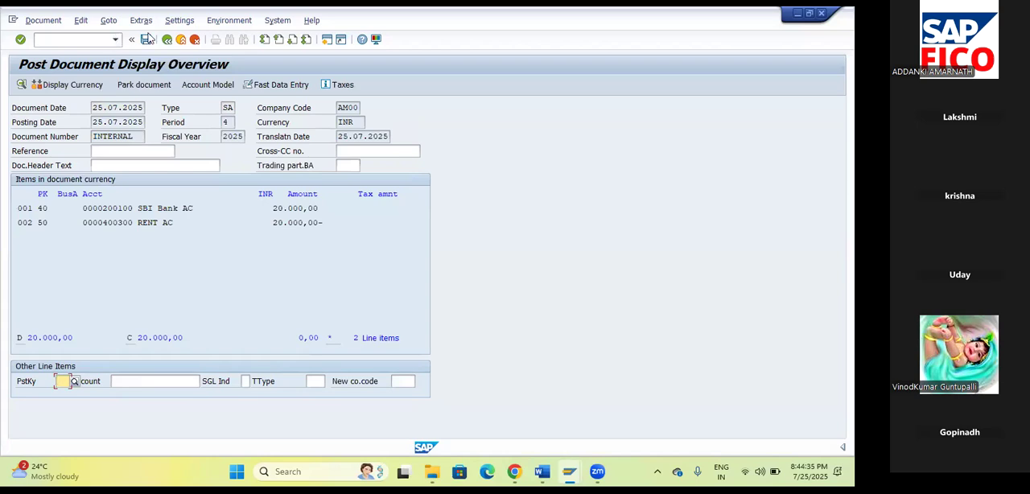
{"action": "left_click", "coordinate": [147, 39]}
{"action": "left_click", "coordinate": [345, 368]}
Post a G/L document with reference to document 33 in company code AM00, accepting the proposed header data and line items.
{"action": "left_click", "coordinate": [108, 20]}
{"action": "left_click", "coordinate": [125, 34]}
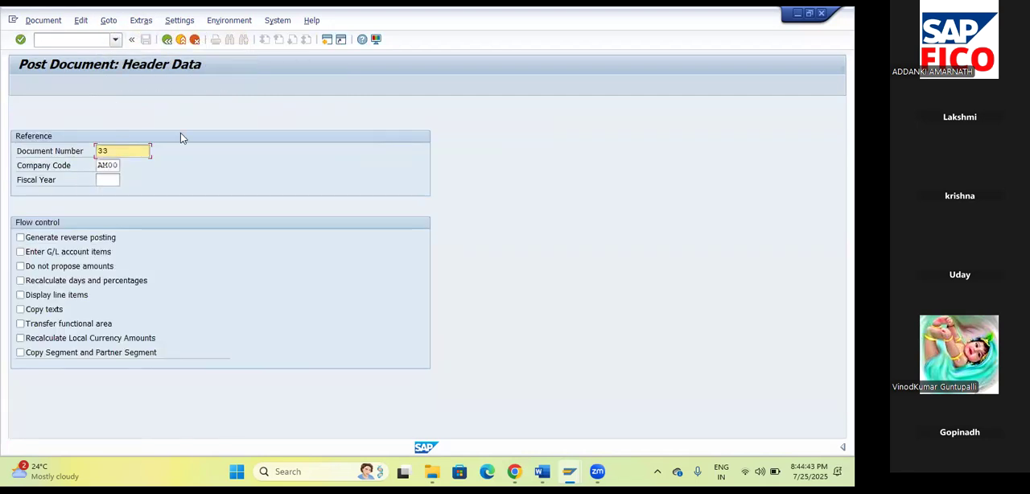
{"action": "key", "text": "Return"}
{"action": "key", "text": "Return"}
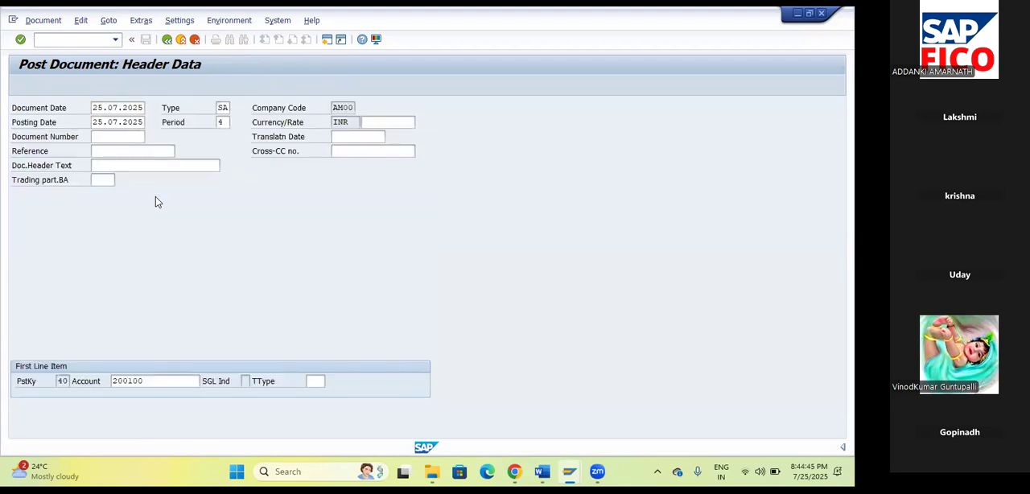
{"action": "left_click", "coordinate": [146, 40]}
{"action": "left_click", "coordinate": [345, 367]}
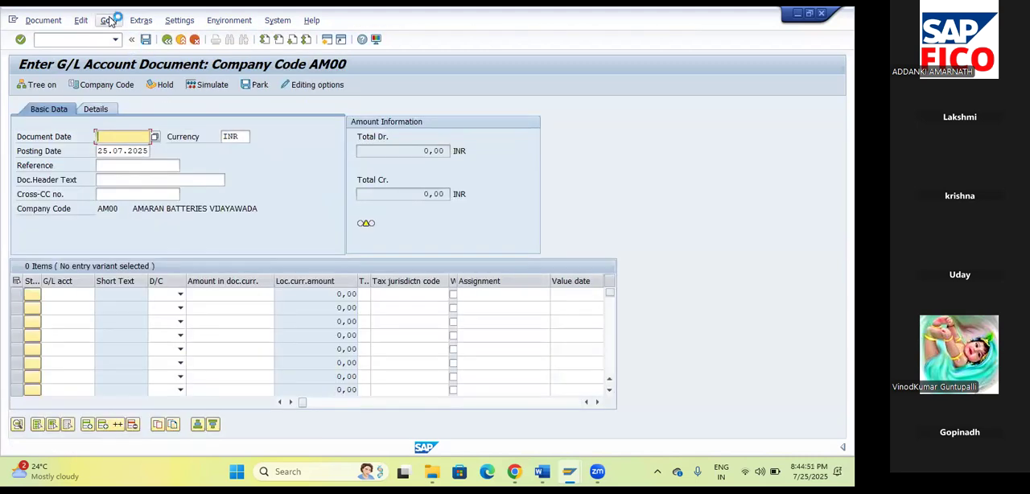
Post another copy of the entry using document 34 in company code AM00 as the reference.
{"action": "left_click", "coordinate": [109, 20]}
{"action": "left_click", "coordinate": [121, 38]}
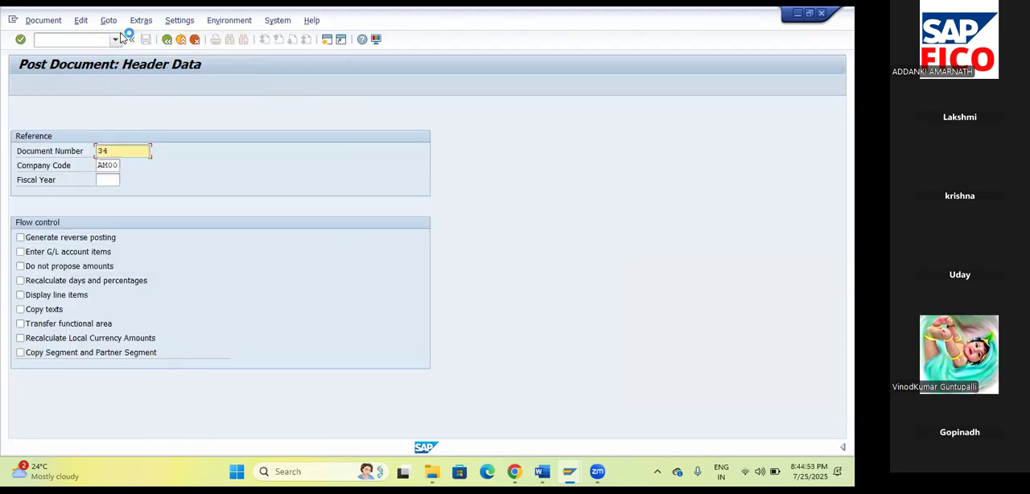
{"action": "key", "text": "Return"}
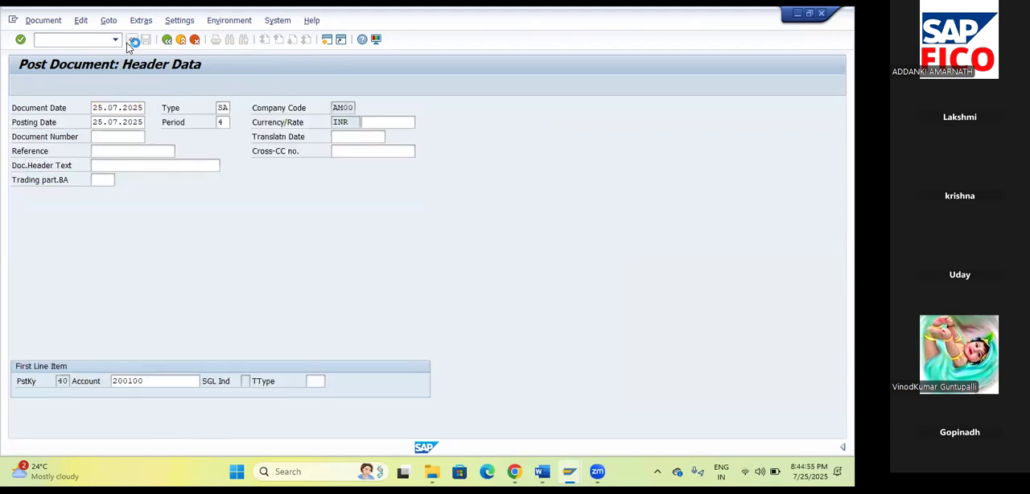
{"action": "key", "text": "Return"}
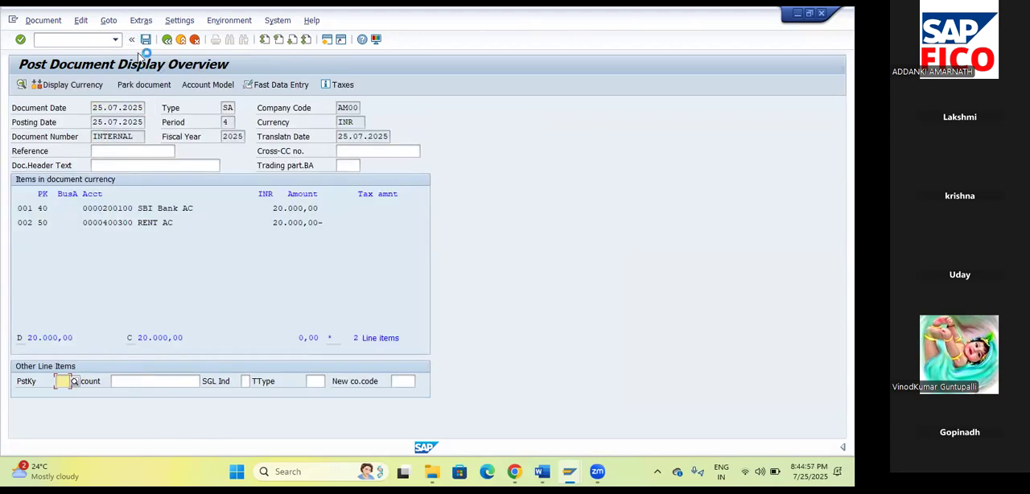
{"action": "left_click", "coordinate": [146, 38]}
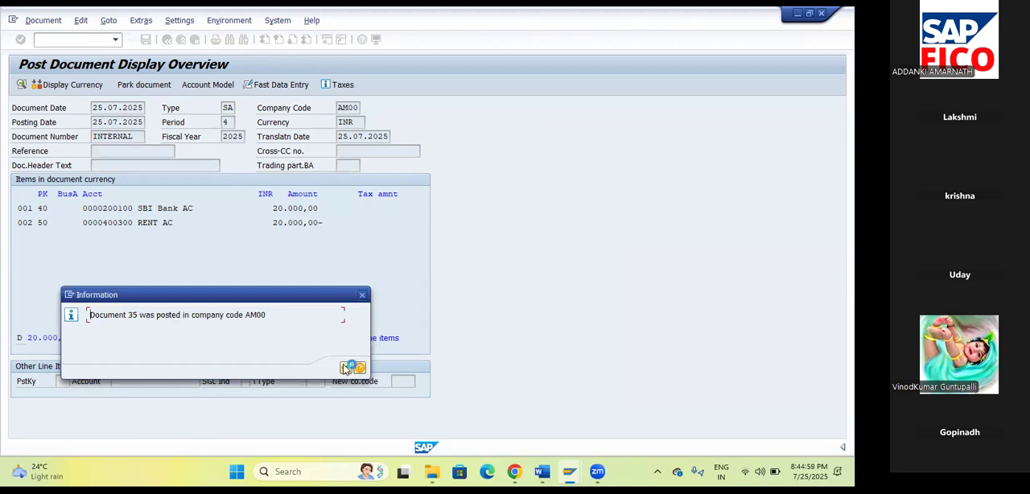
{"action": "left_click", "coordinate": [350, 369]}
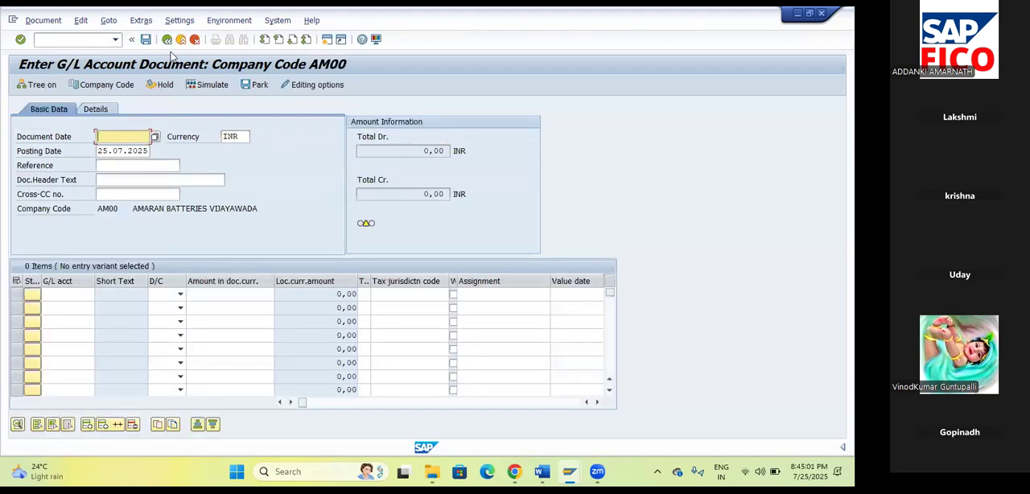
Post one more G/L document with reference to document 35, keeping the proposed dates and amounts.
{"action": "left_click", "coordinate": [108, 21]}
{"action": "left_click", "coordinate": [118, 37]}
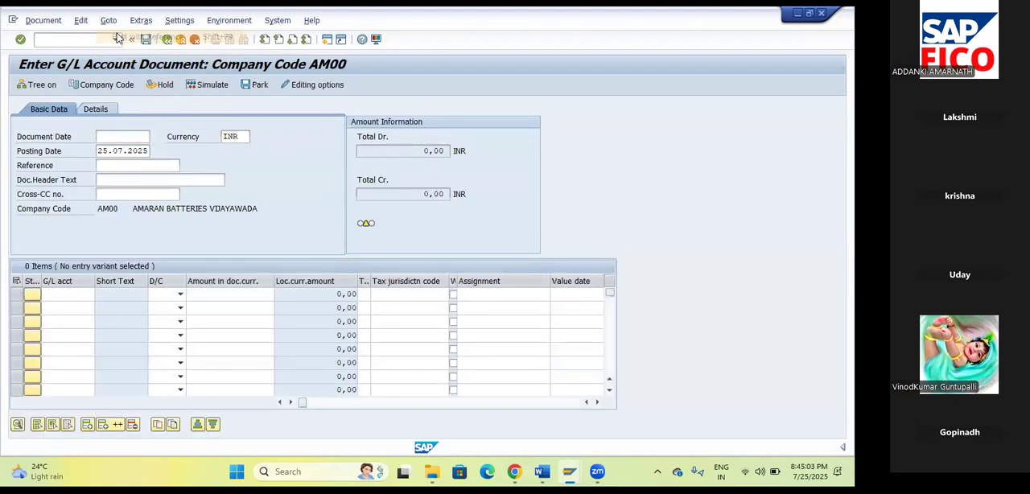
{"action": "key", "text": "Return"}
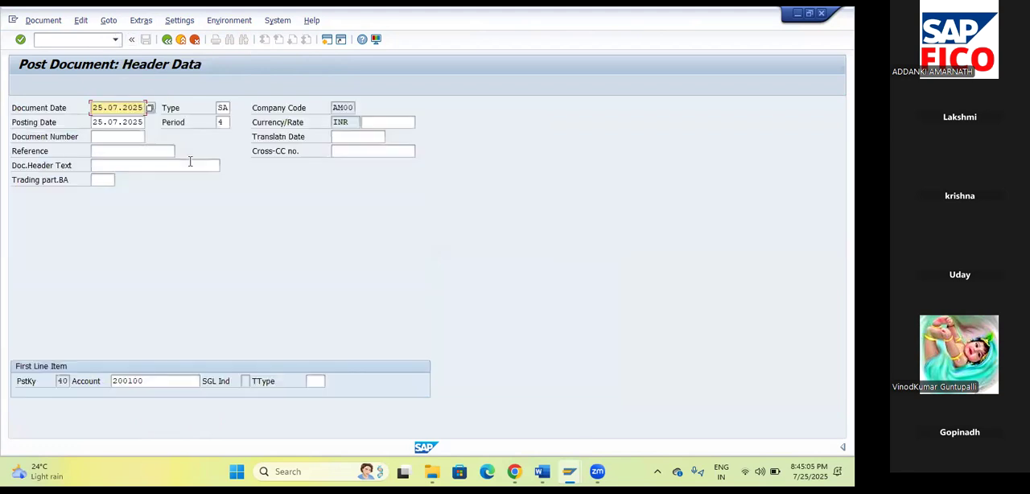
{"action": "key", "text": "Return"}
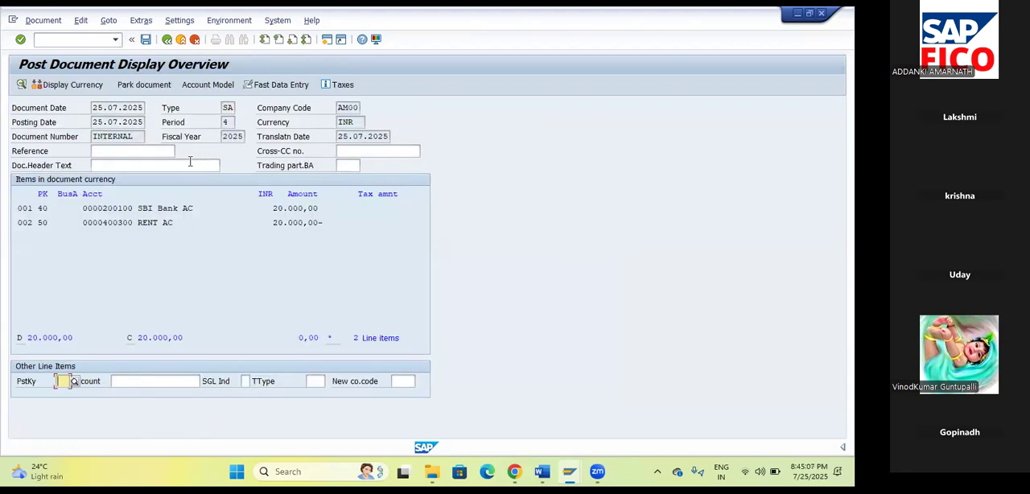
{"action": "left_click", "coordinate": [147, 40]}
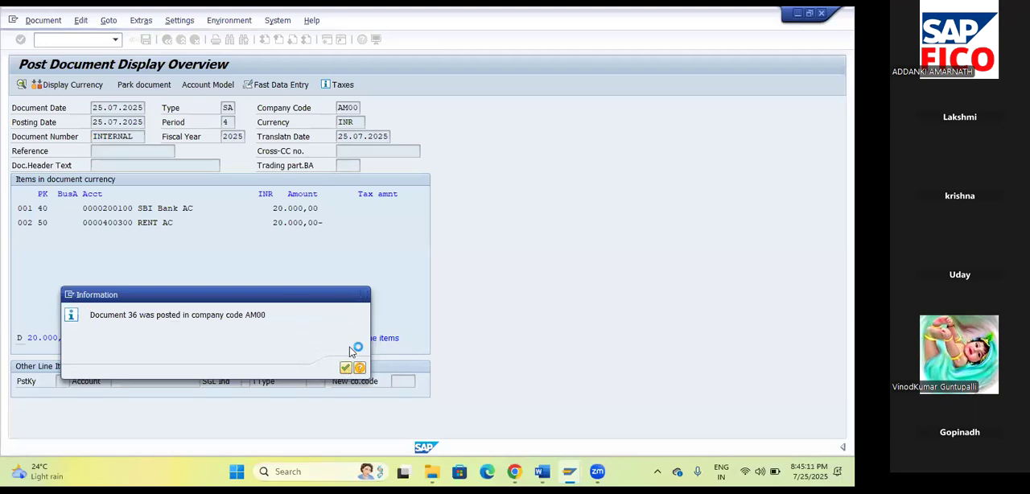
{"action": "left_click", "coordinate": [345, 367]}
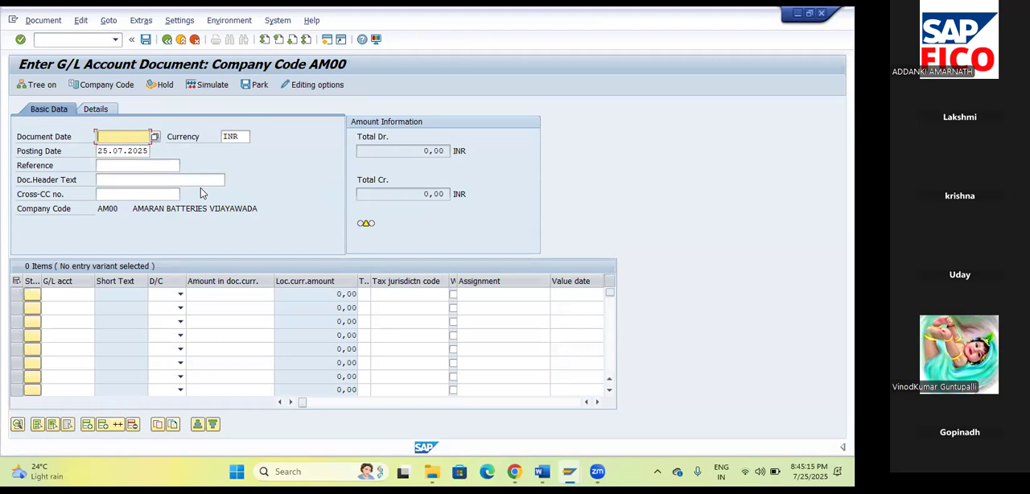
Open document display with transaction FB03 and list the documents of company code AM00 in ledger 0L, down to the latest postings.
{"action": "left_click", "coordinate": [57, 40]}
{"action": "type", "text": "/NFB03"}
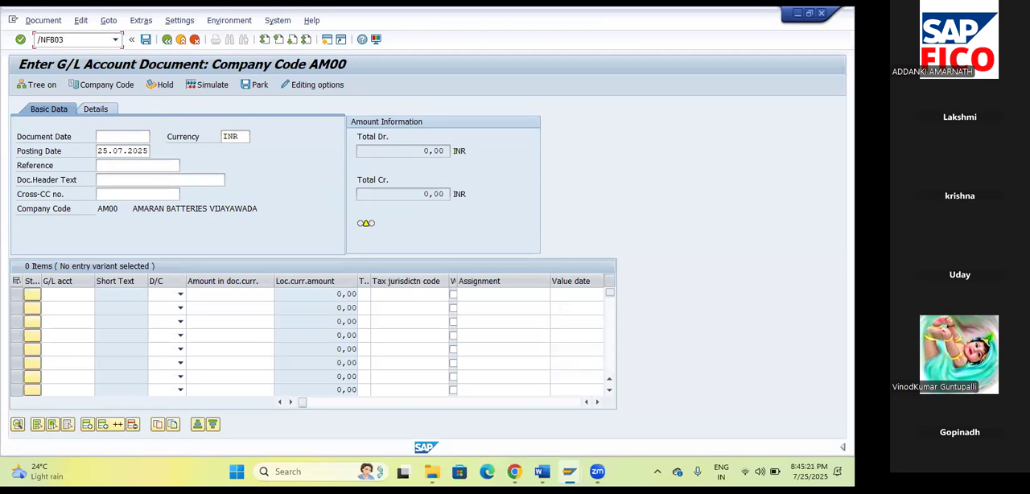
{"action": "key", "text": "Return"}
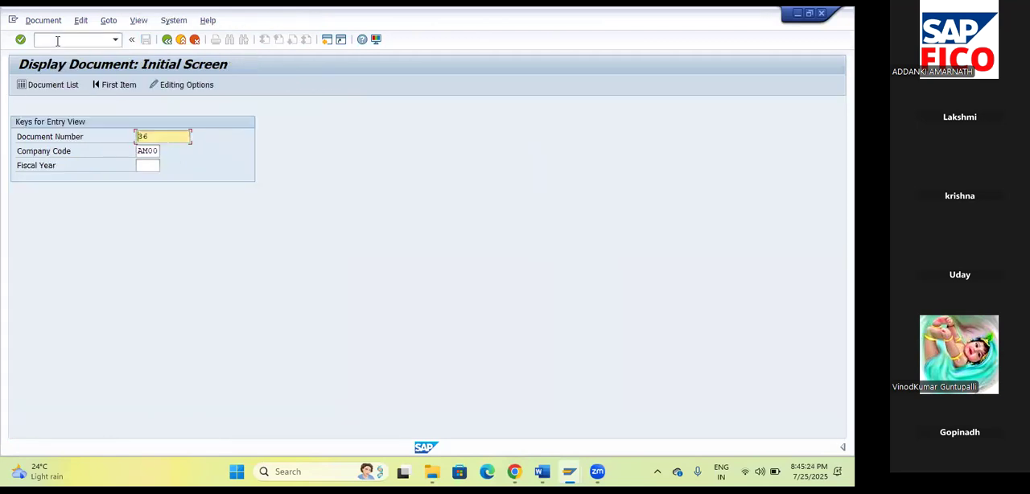
{"action": "left_click", "coordinate": [44, 86]}
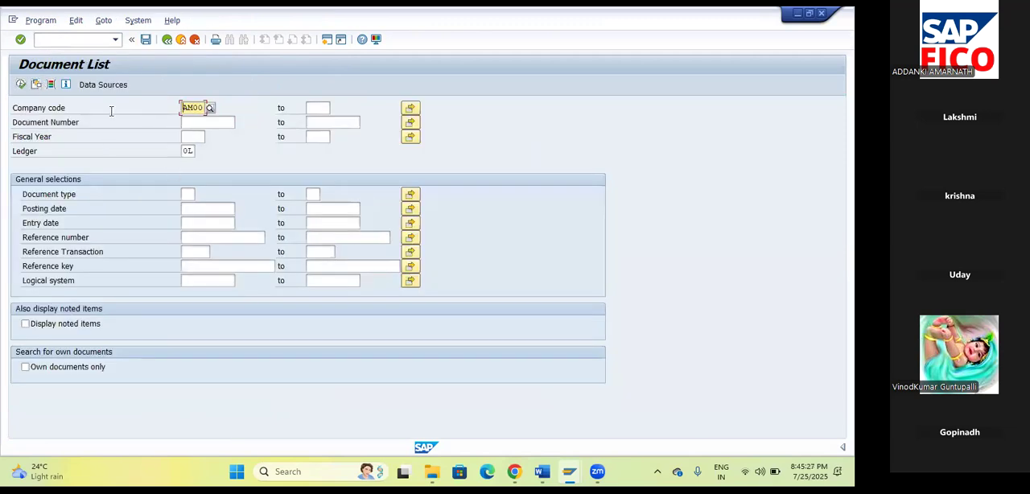
{"action": "left_click", "coordinate": [20, 86]}
{"action": "left_click", "coordinate": [20, 86]}
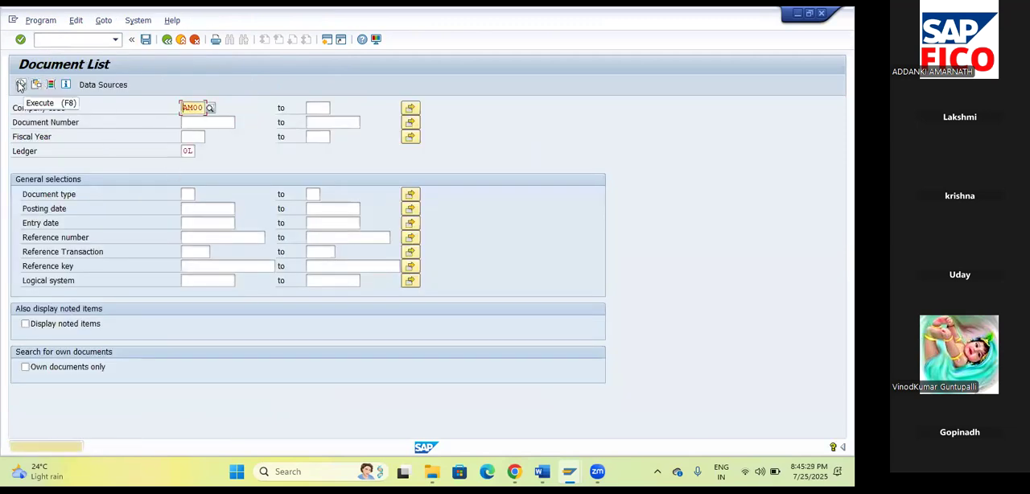
{"action": "left_click", "coordinate": [20, 85]}
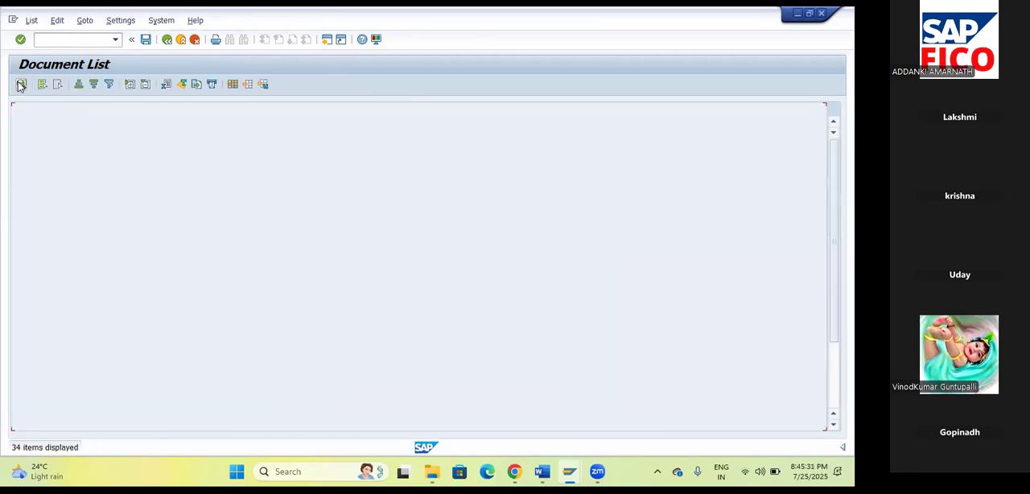
{"action": "scroll", "coordinate": [358, 245], "scroll_direction": "down", "scroll_amount": 3}
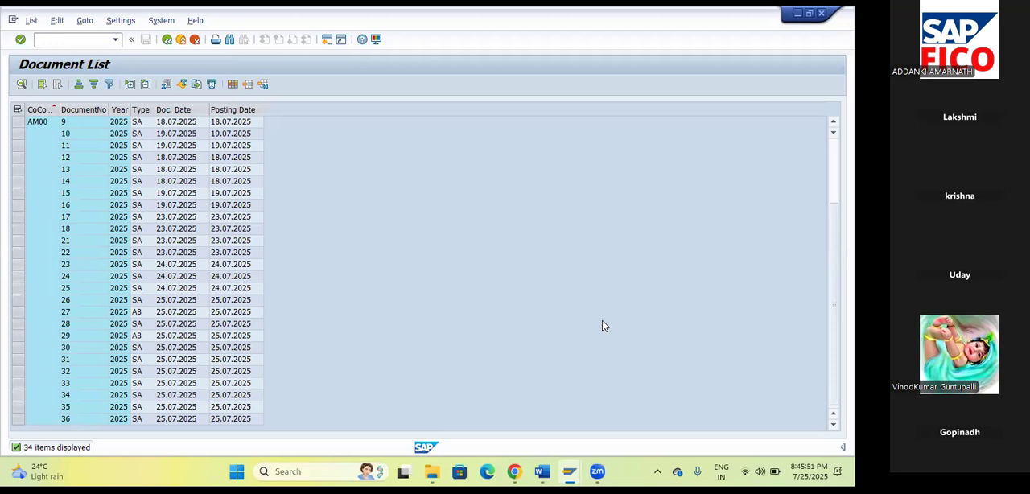
Switch to the Word notes, highlight the Mass Reversal Document T – F.80 line and return to SAP.
{"action": "left_click", "coordinate": [542, 472]}
{"action": "left_click_drag", "start_coordinate": [251, 274], "coordinate": [527, 280]}
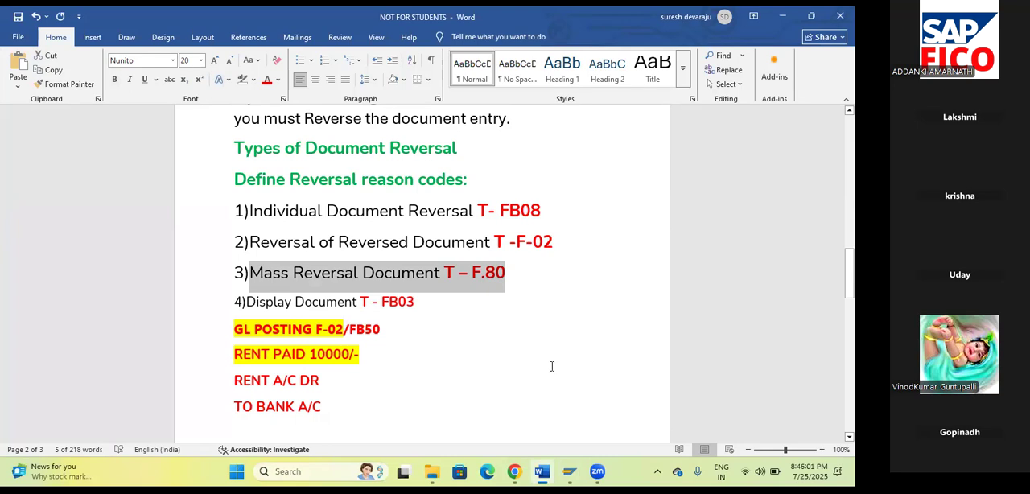
{"action": "left_click", "coordinate": [543, 472]}
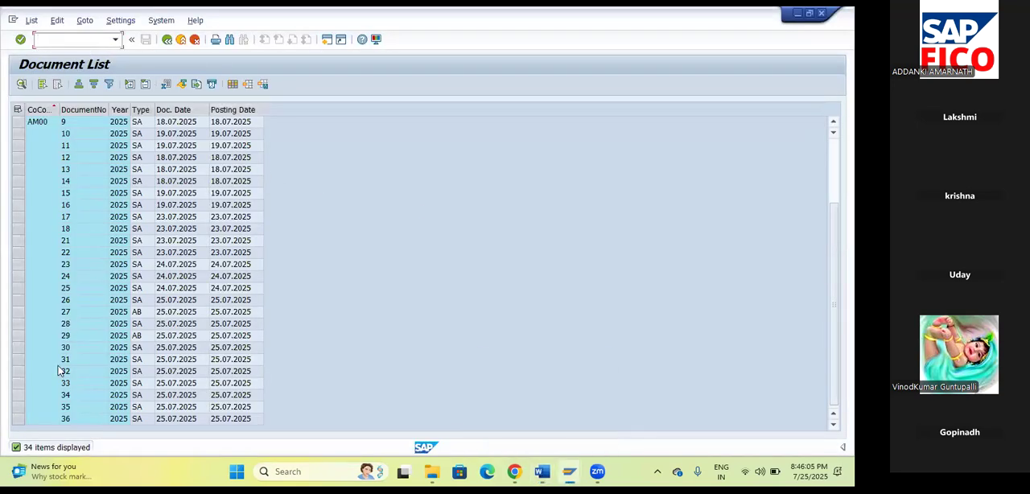
Start mass reversal with transaction F.80 and enter company code AM00.
{"action": "type", "text": "/NF.80"}
{"action": "key", "text": "Return"}
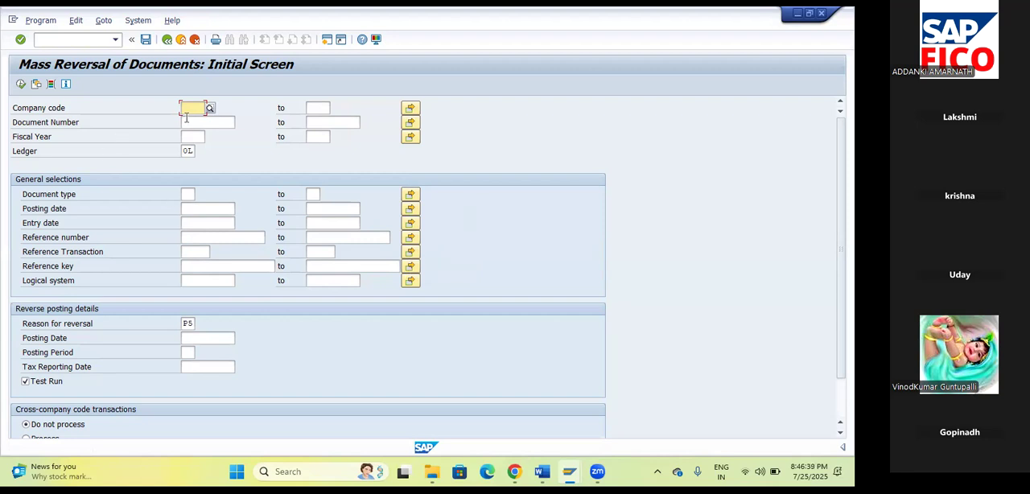
{"action": "type", "text": "a"}
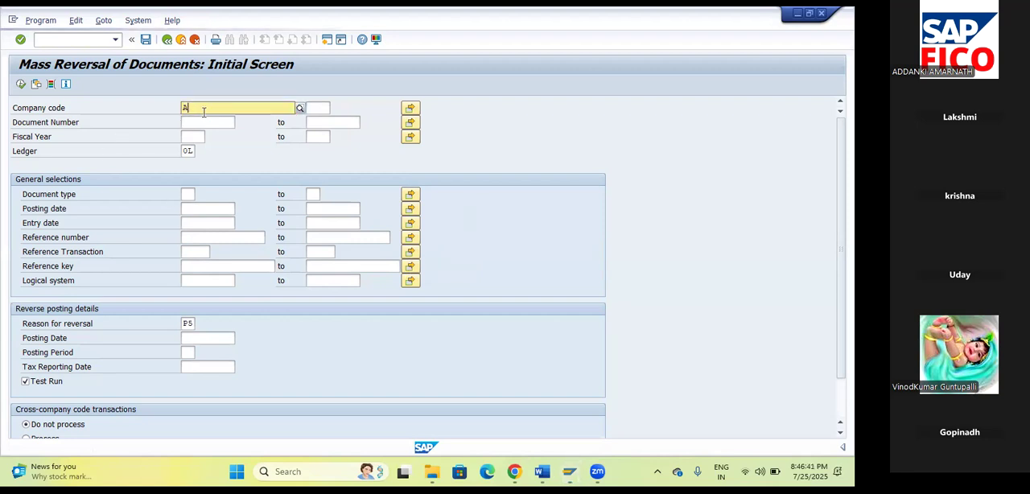
{"action": "type", "text": "m"}
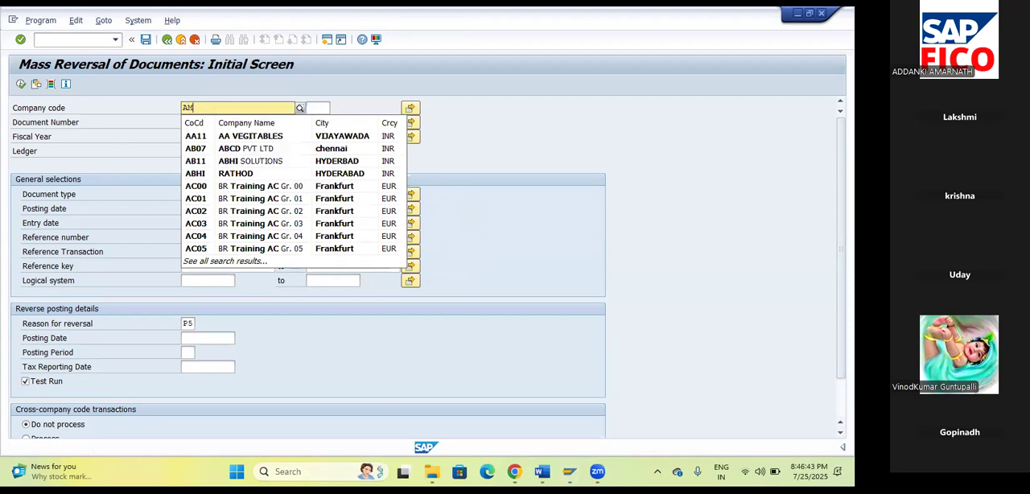
{"action": "left_click", "coordinate": [198, 139]}
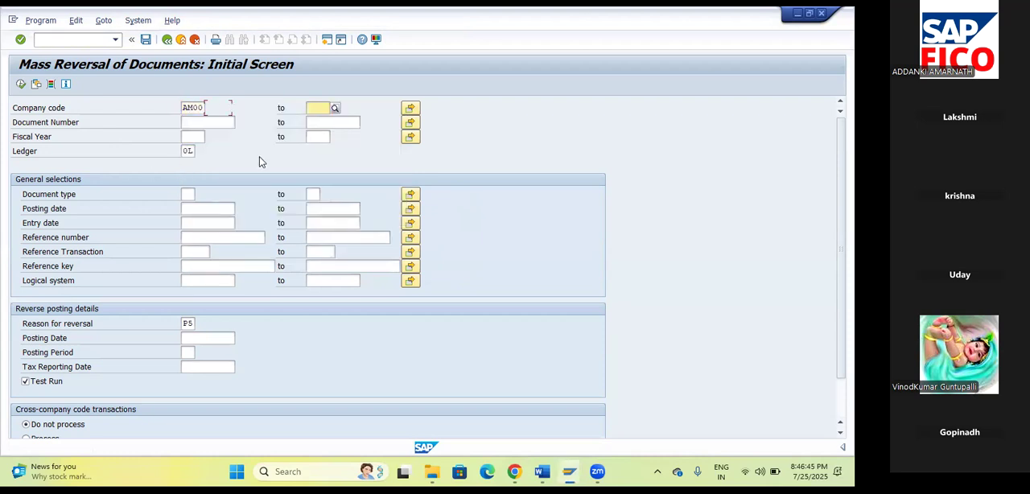
Limit the mass reversal to document numbers 30 to 36 in fiscal year 2025.
{"action": "left_click", "coordinate": [197, 122]}
{"action": "type", "text": "1"}
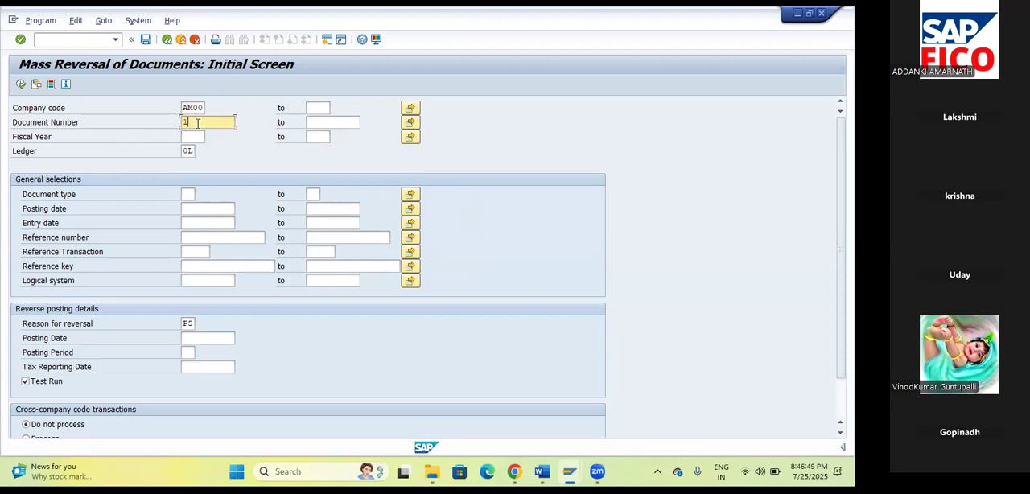
{"action": "key", "text": "BackSpace"}
{"action": "type", "text": "30"}
{"action": "key", "text": "Tab"}
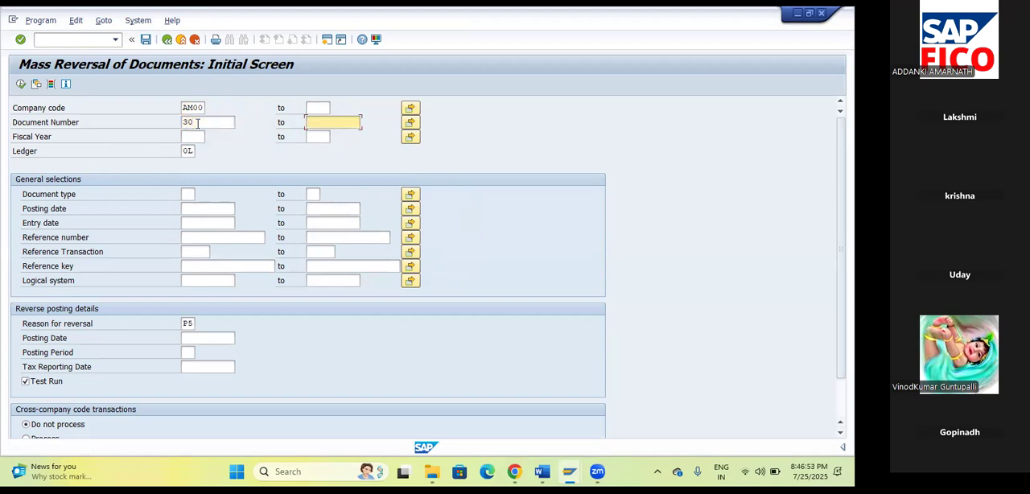
{"action": "type", "text": "36"}
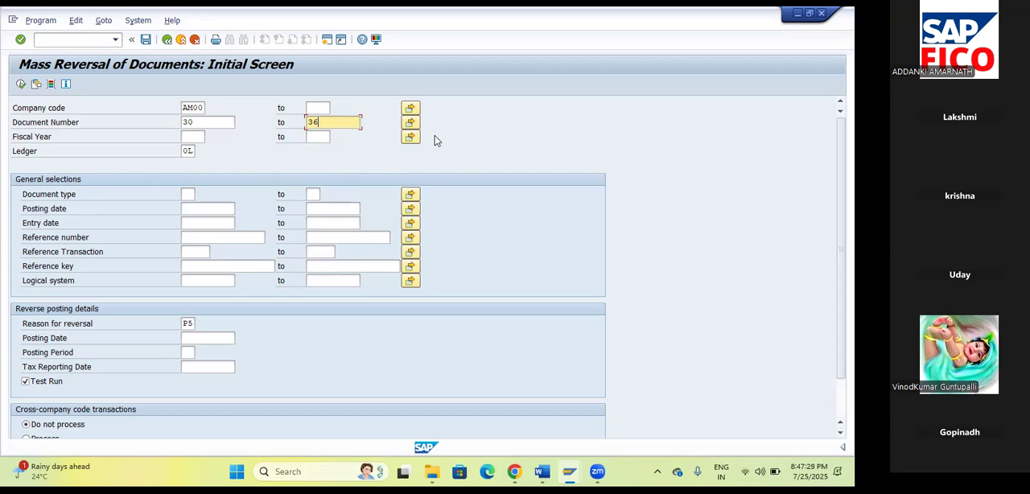
{"action": "left_click", "coordinate": [197, 137]}
{"action": "type", "text": "2025"}
{"action": "key", "text": "Tab"}
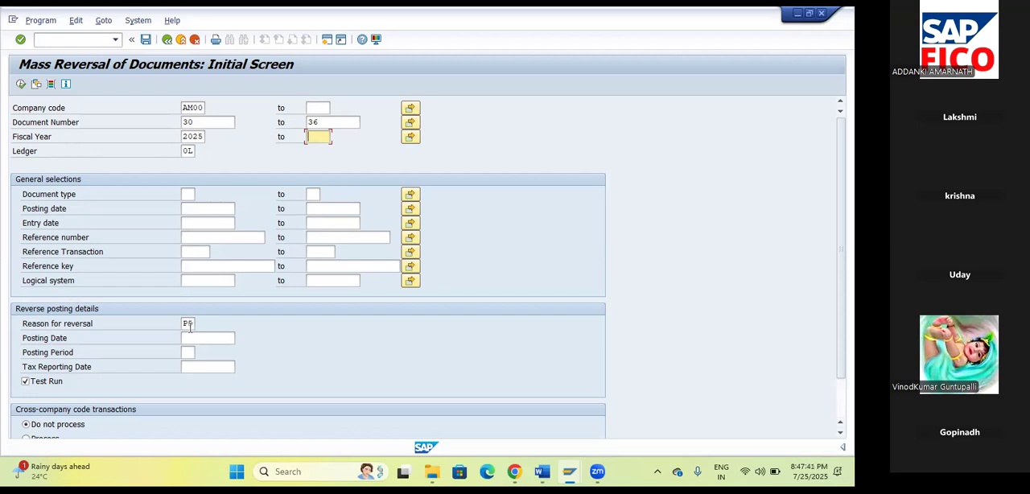
Execute the mass reversal as a test run, keeping the preset reversal reason and leaving the posting date empty.
{"action": "left_click", "coordinate": [192, 323]}
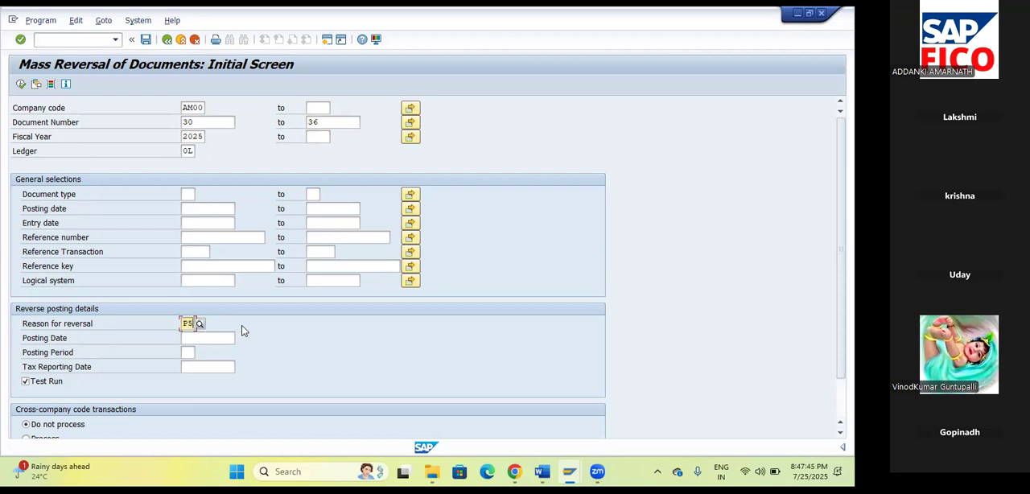
{"action": "left_click", "coordinate": [205, 339]}
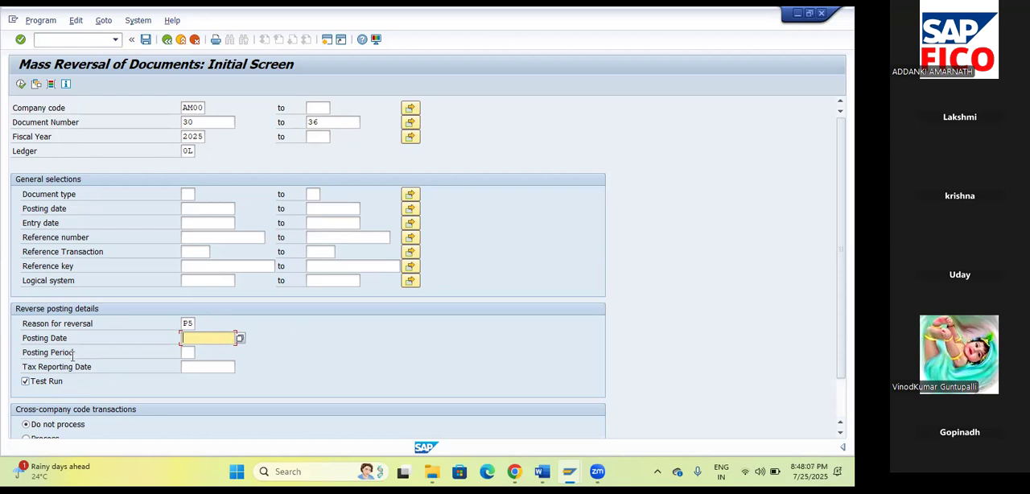
{"action": "left_click", "coordinate": [21, 85]}
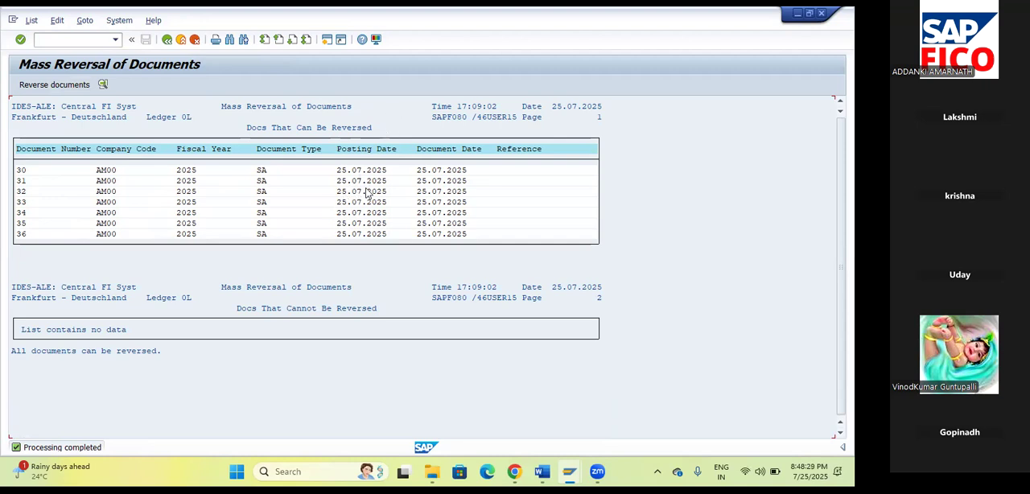
Return to the mass reversal selection, turn off Test Run and execute the actual reversal of documents 30 to 36.
{"action": "left_click", "coordinate": [167, 42]}
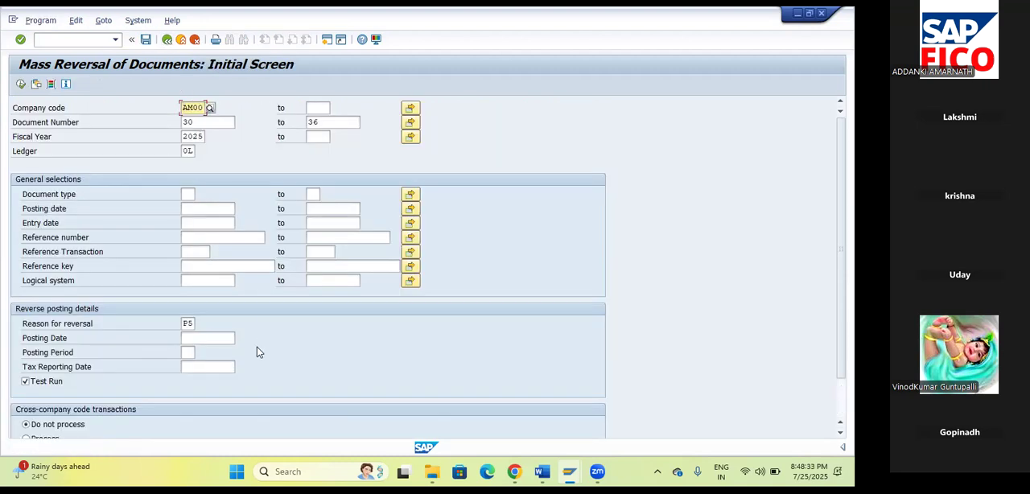
{"action": "left_click", "coordinate": [38, 384]}
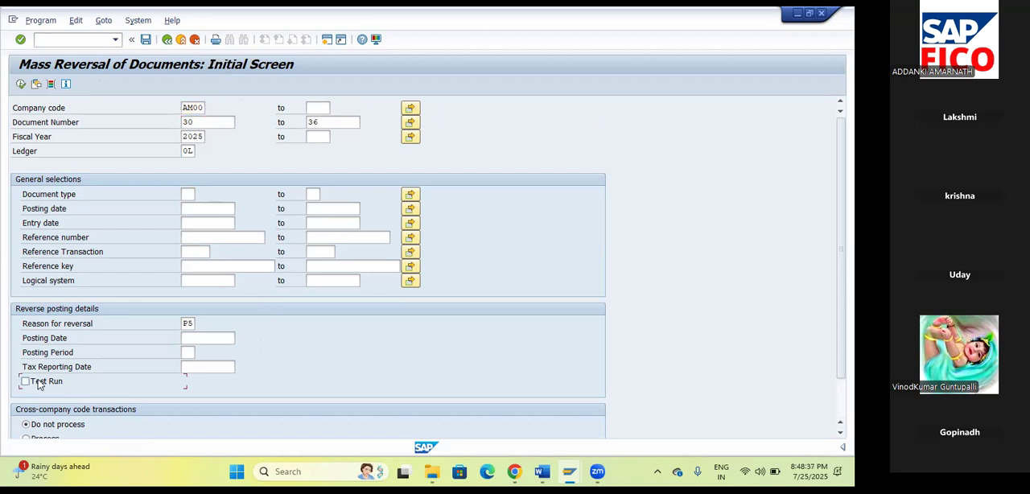
{"action": "left_click", "coordinate": [21, 85]}
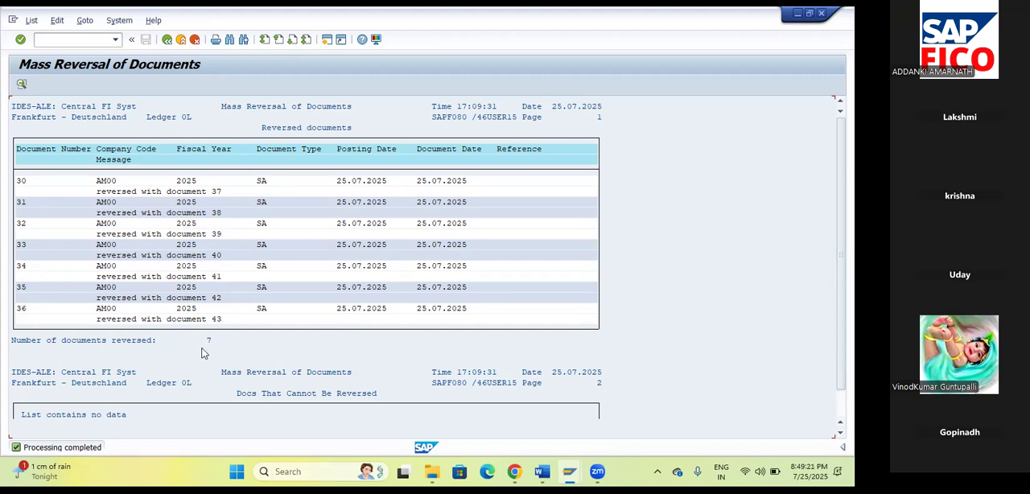
Start transaction FB03, list the documents of company code AM00 and open document 37.
{"action": "left_click", "coordinate": [72, 38]}
{"action": "type", "text": "/NFB03"}
{"action": "key", "text": "Return"}
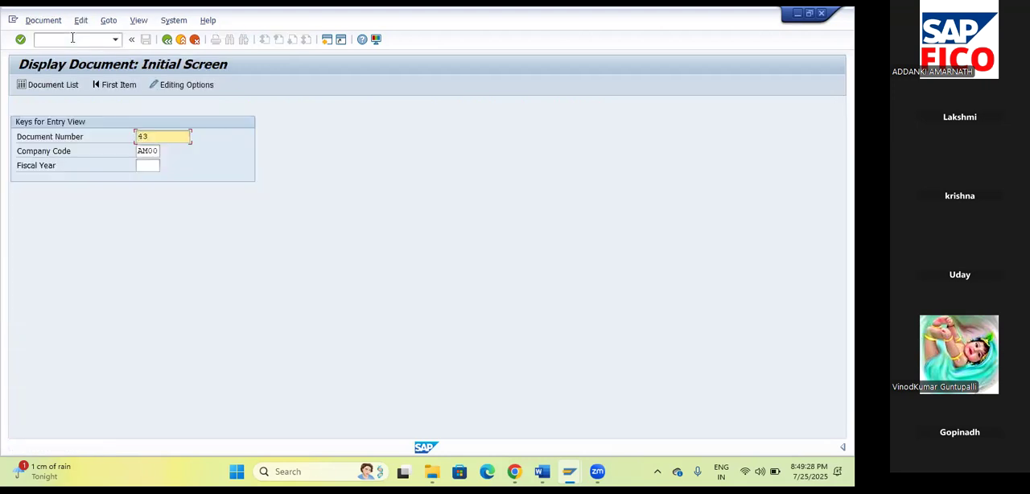
{"action": "left_click", "coordinate": [52, 87]}
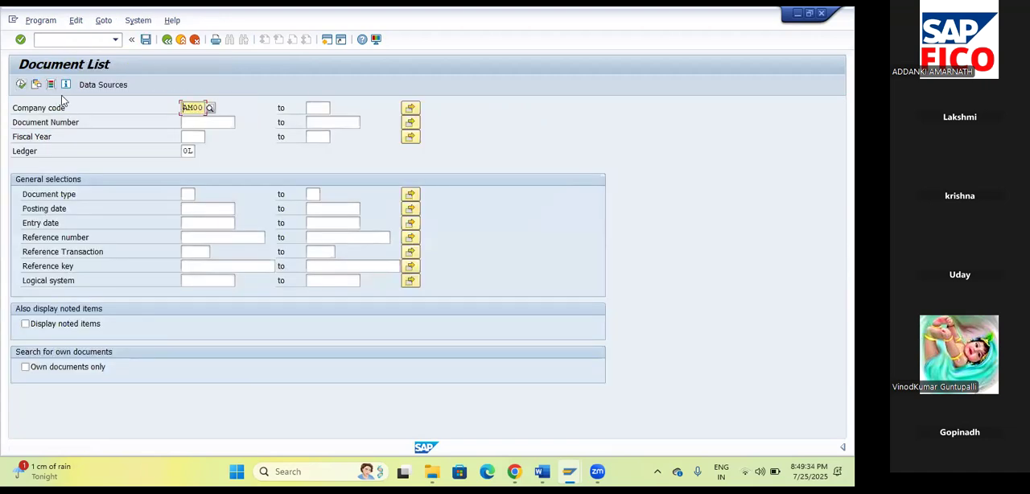
{"action": "left_click", "coordinate": [22, 85]}
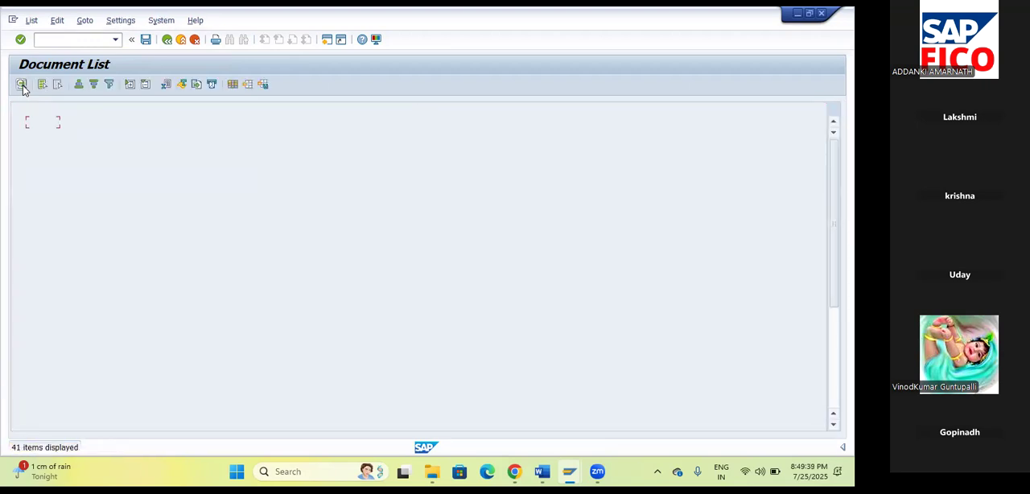
{"action": "scroll", "coordinate": [338, 231], "scroll_direction": "down", "scroll_amount": 5}
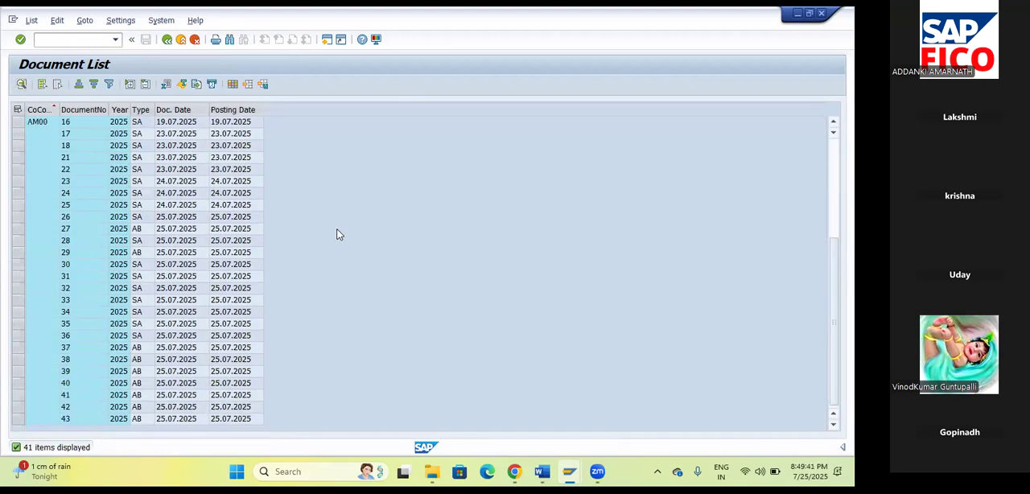
{"action": "left_click", "coordinate": [66, 348]}
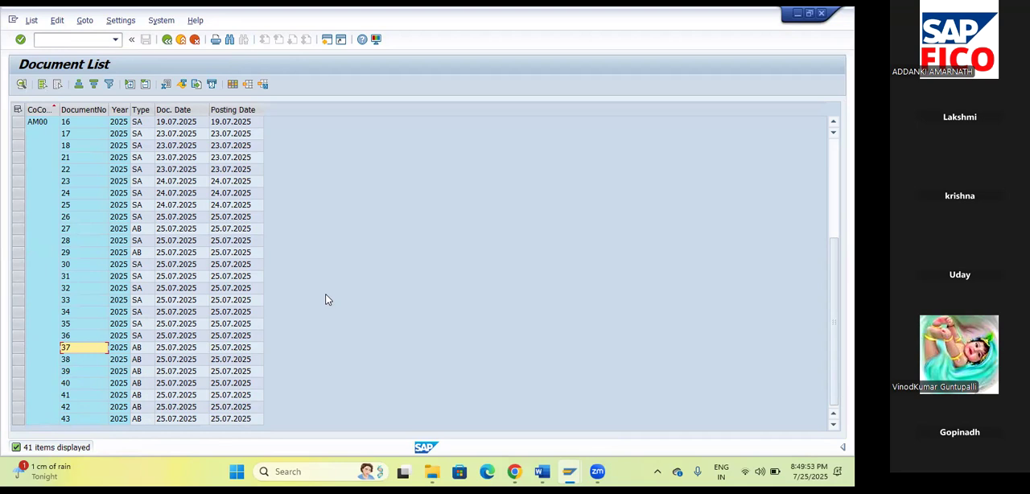
{"action": "double_click", "coordinate": [68, 348]}
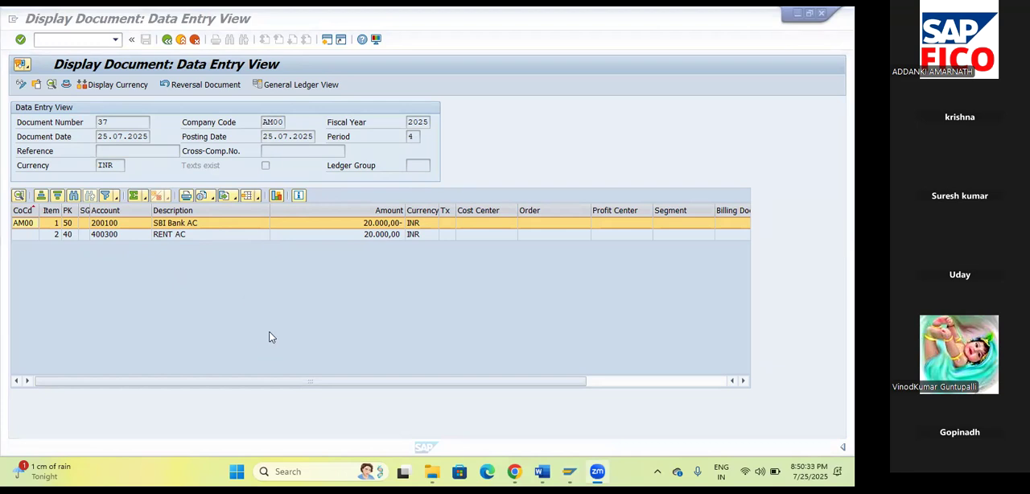
Switch to the Word notes and select the line "Reversal of Reversed Document T -F-02".
{"action": "left_click", "coordinate": [542, 472]}
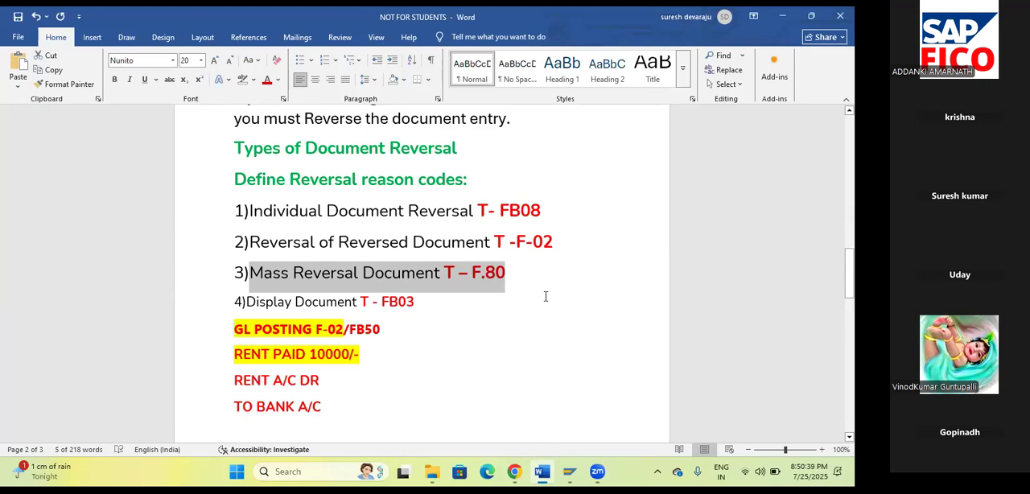
{"action": "scroll", "coordinate": [546, 297], "scroll_direction": "down", "scroll_amount": 1}
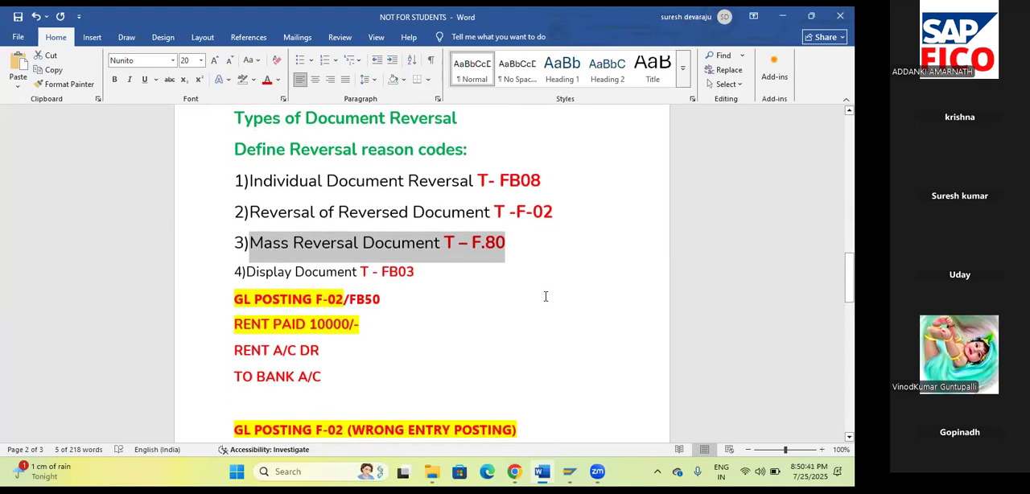
{"action": "left_click_drag", "start_coordinate": [553, 212], "coordinate": [249, 209]}
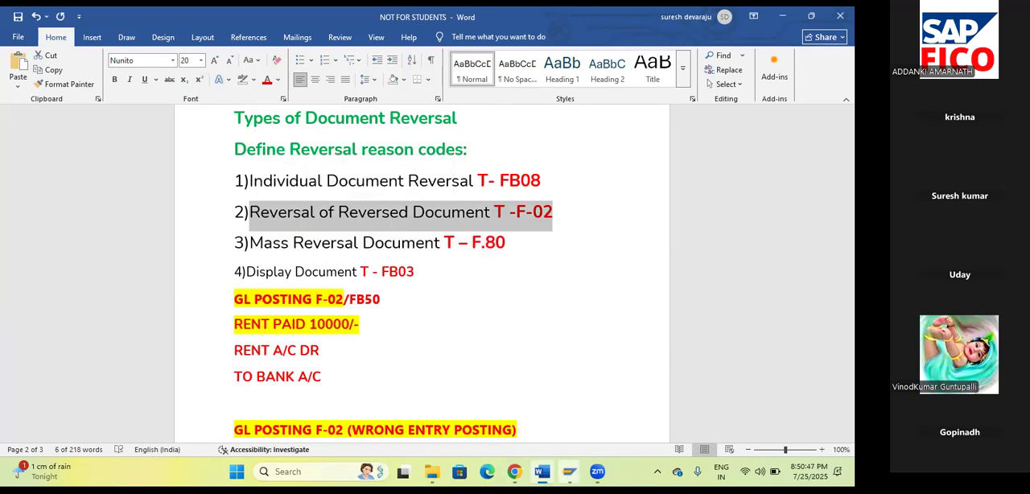
Switch back to the SAP document display and start G/L account posting with transaction F-02.
{"action": "mouse_move", "coordinate": [543, 472]}
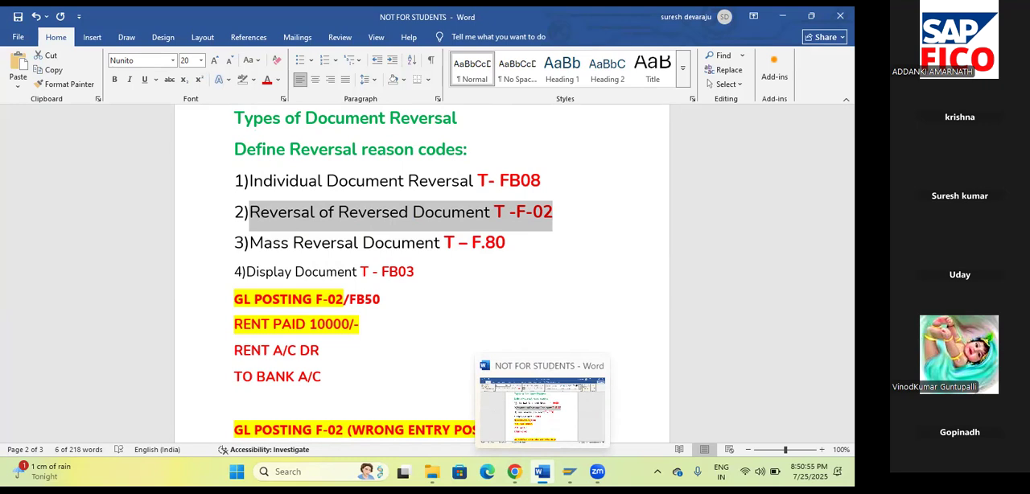
{"action": "left_click", "coordinate": [543, 473]}
{"action": "left_click", "coordinate": [71, 39]}
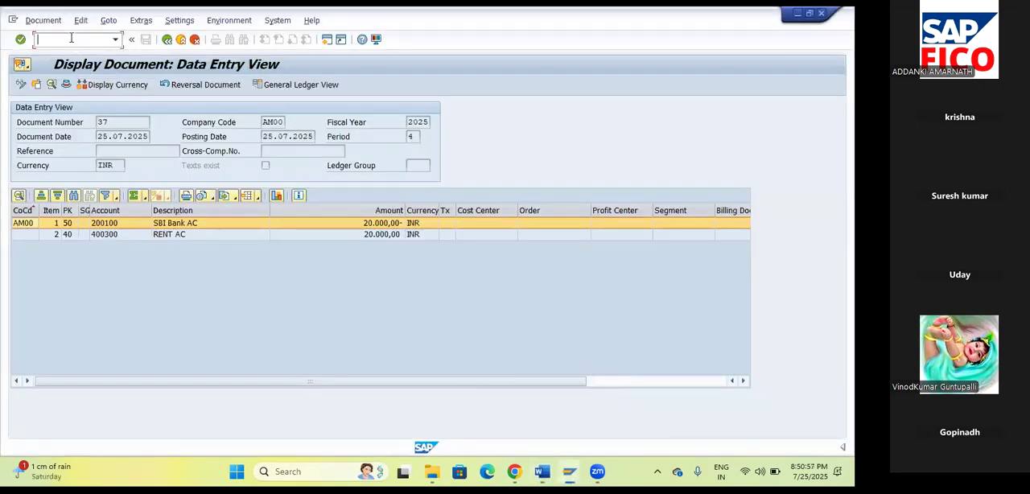
{"action": "type", "text": "/N"}
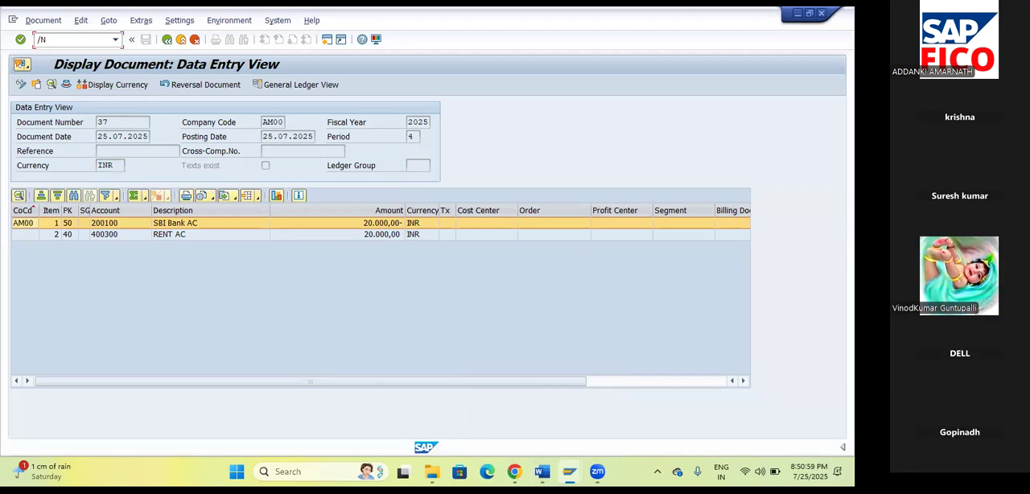
{"action": "type", "text": "F-02"}
{"action": "key", "text": "Return"}
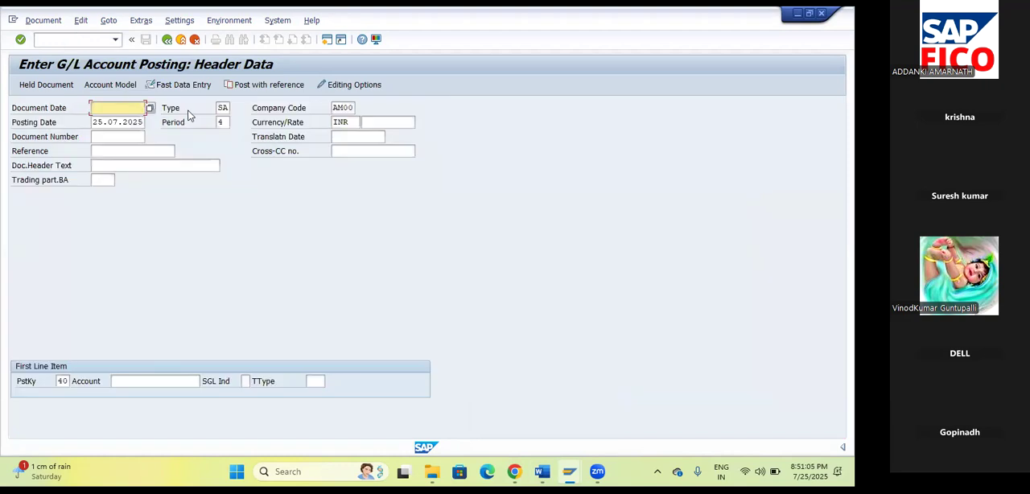
Post with reference to document 37 in company code AM00, generating a reverse posting, and accept the copied header and line items.
{"action": "left_click", "coordinate": [102, 21]}
{"action": "left_click", "coordinate": [102, 22]}
{"action": "left_click", "coordinate": [275, 84]}
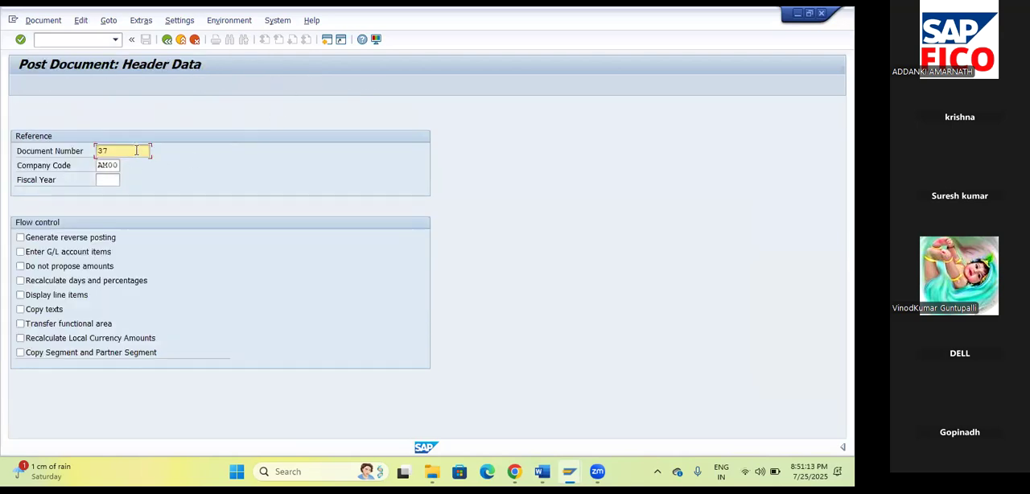
{"action": "left_click", "coordinate": [38, 240]}
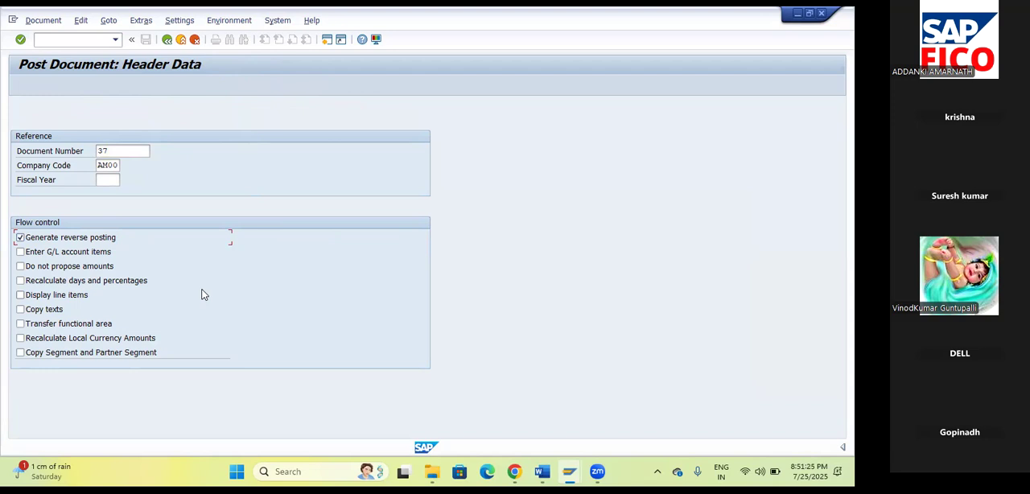
{"action": "key", "text": "Return"}
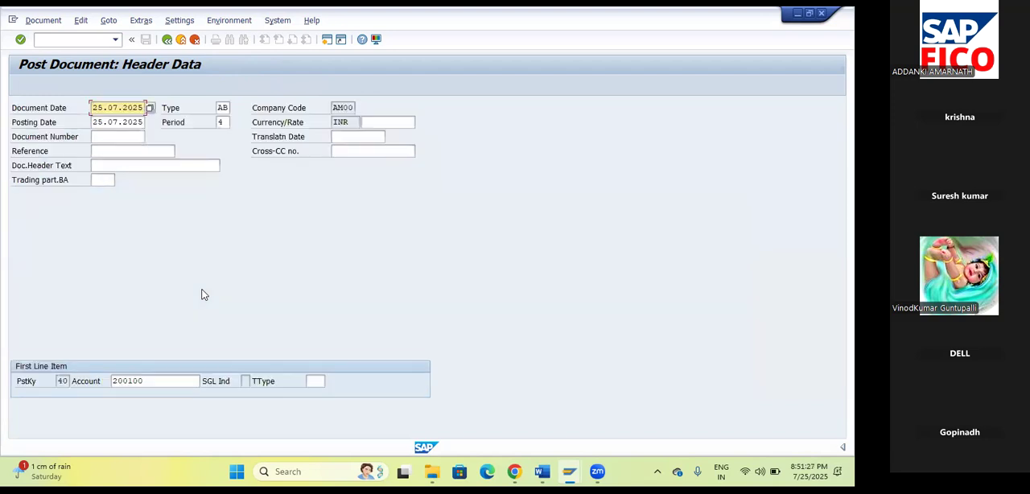
{"action": "key", "text": "Return"}
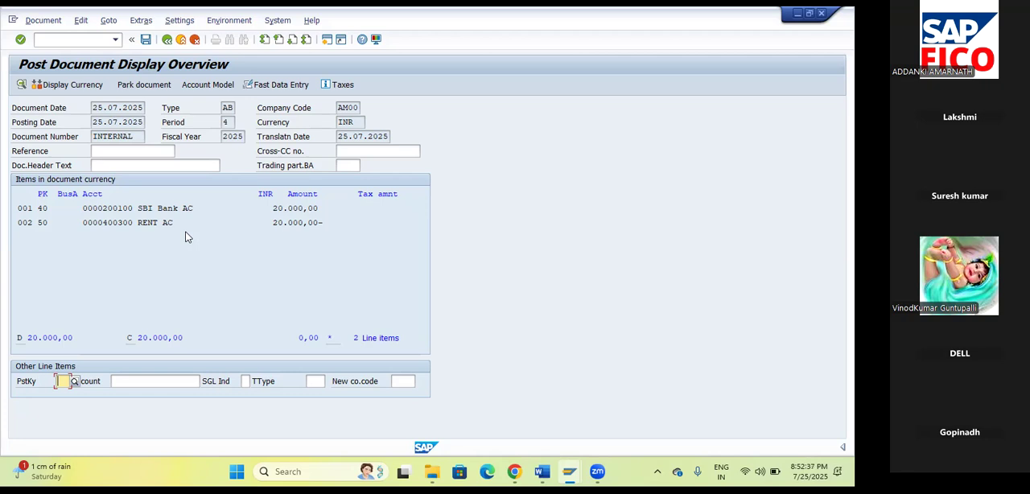
Switch to the Word notes and select the four numbered lines from Individual Document Reversal to Display Document.
{"action": "left_click", "coordinate": [542, 472]}
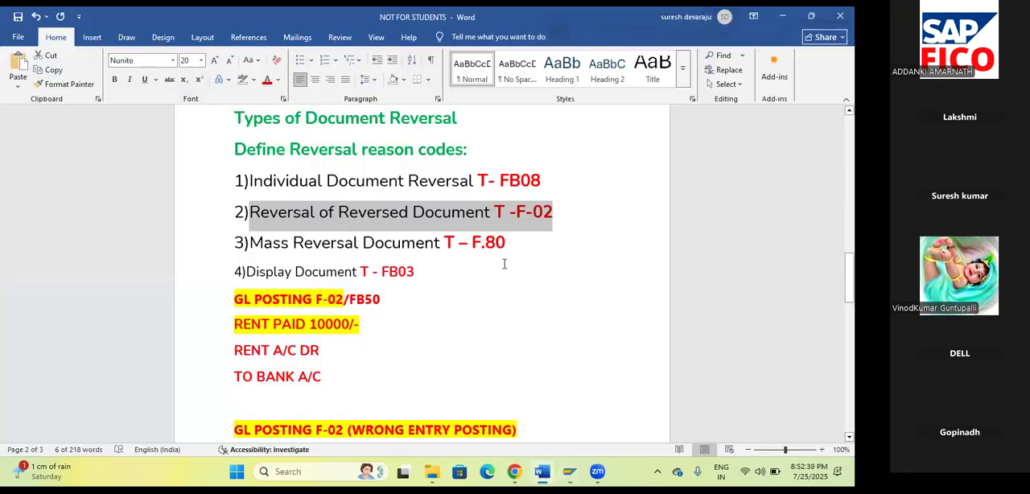
{"action": "left_click", "coordinate": [524, 299]}
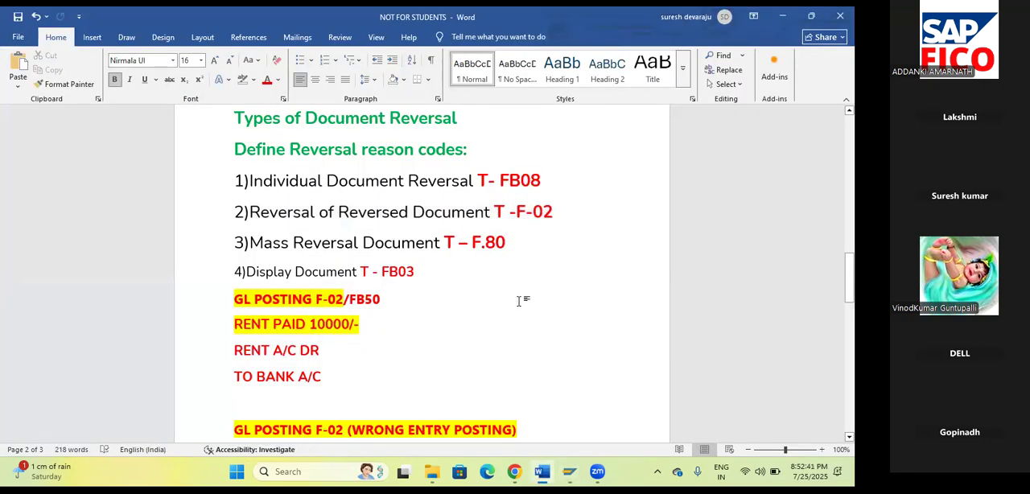
{"action": "left_click", "coordinate": [506, 243]}
{"action": "left_click_drag", "start_coordinate": [423, 276], "coordinate": [234, 182]}
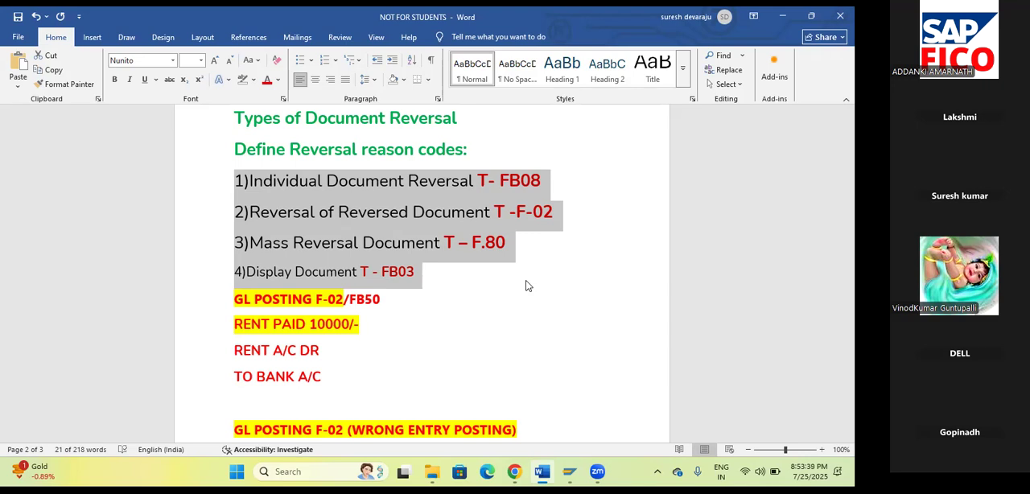
Return to the SAP posting overview, check the SBI Bank line item and post the document.
{"action": "left_click", "coordinate": [569, 471]}
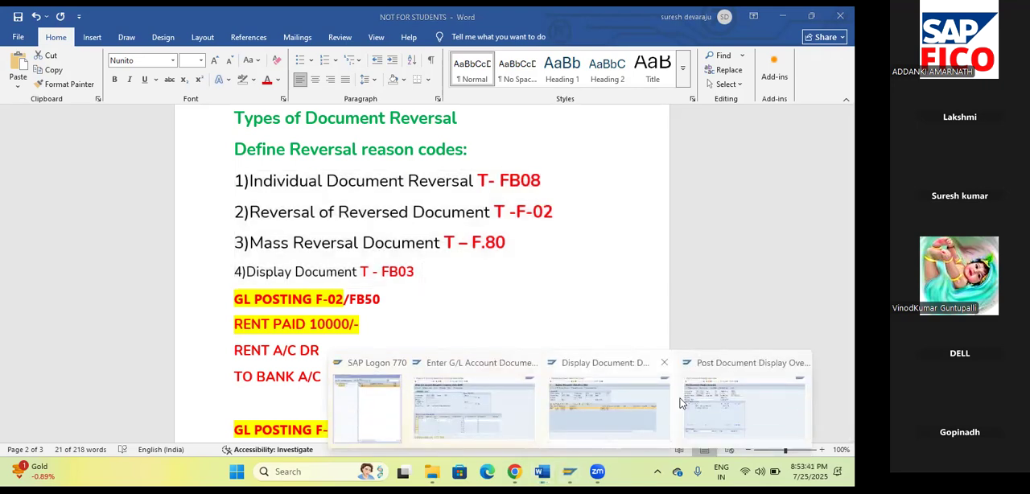
{"action": "left_click", "coordinate": [724, 414]}
{"action": "left_click", "coordinate": [66, 43]}
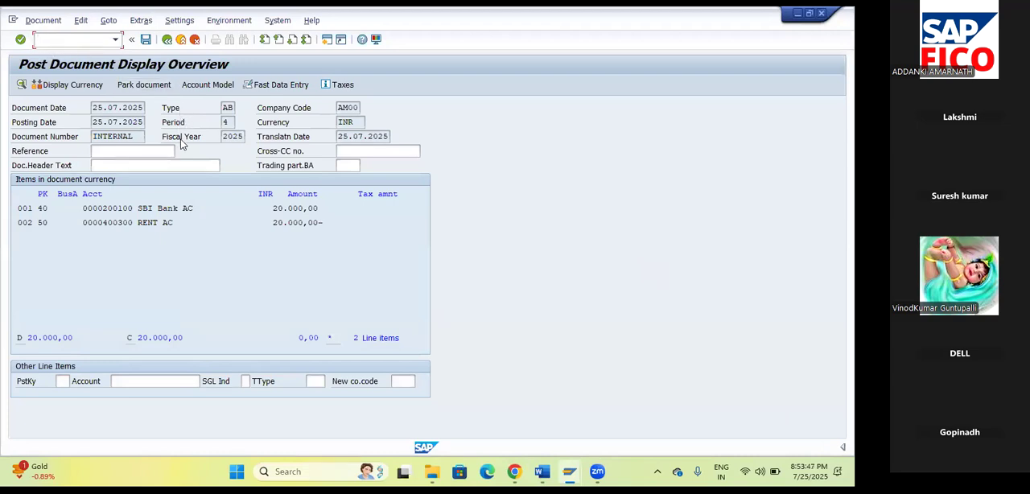
{"action": "double_click", "coordinate": [159, 210]}
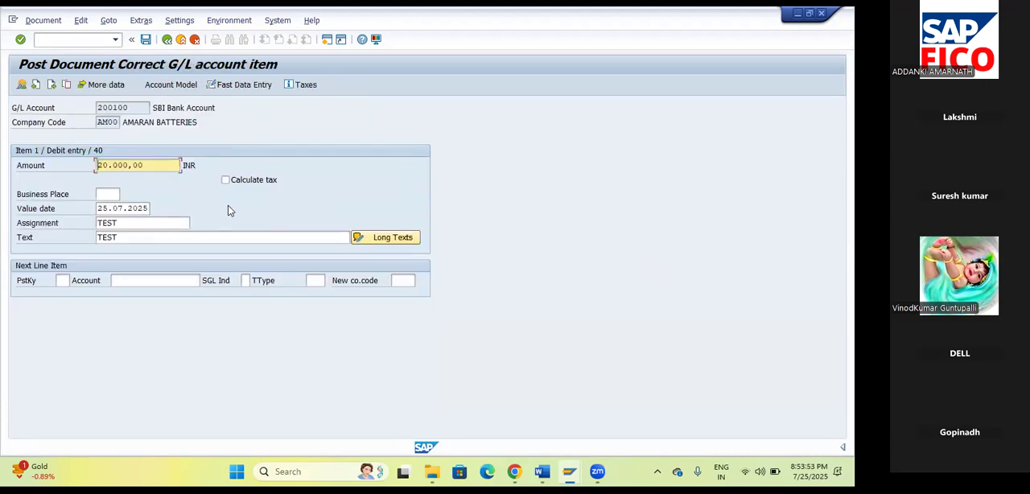
{"action": "left_click", "coordinate": [146, 39]}
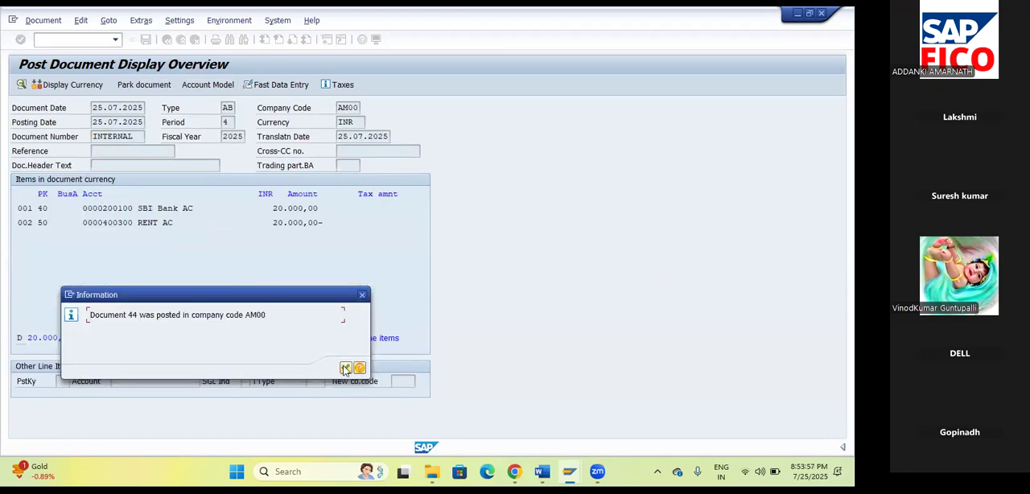
{"action": "left_click", "coordinate": [345, 368]}
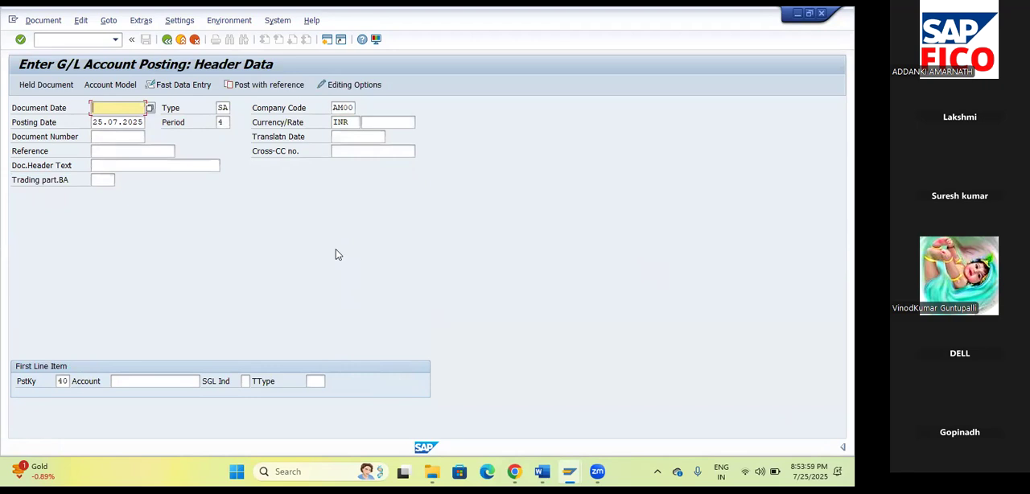
Display the document just posted and open its SBI Bank line item in change mode.
{"action": "left_click", "coordinate": [42, 20]}
{"action": "left_click", "coordinate": [63, 67]}
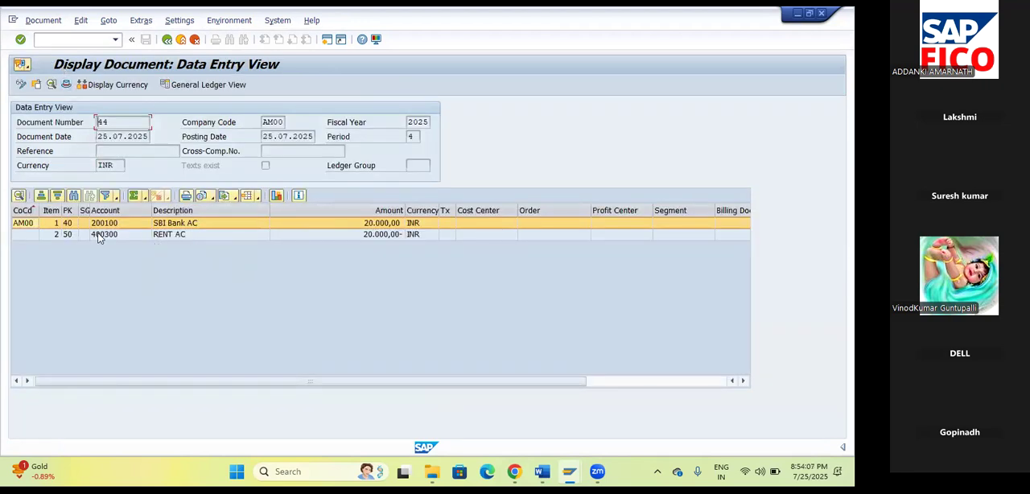
{"action": "double_click", "coordinate": [52, 224]}
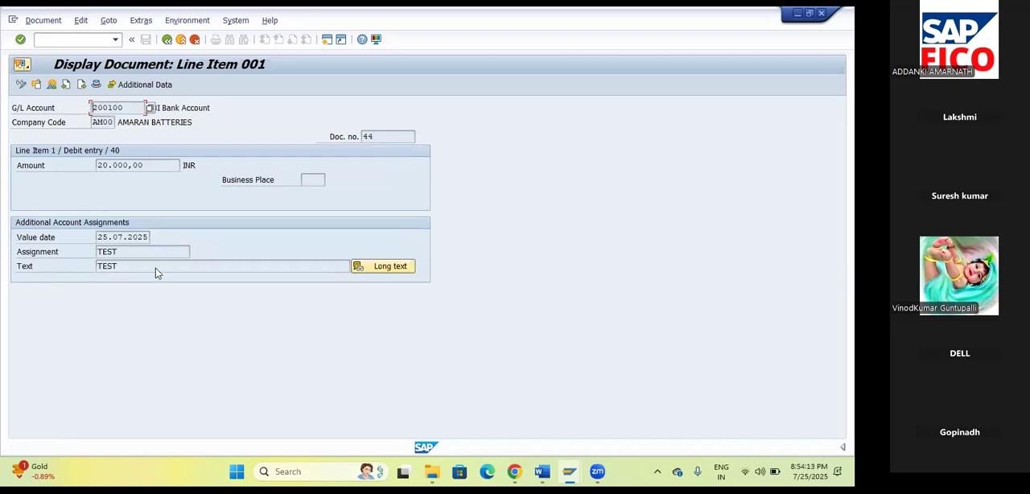
{"action": "left_click", "coordinate": [20, 85]}
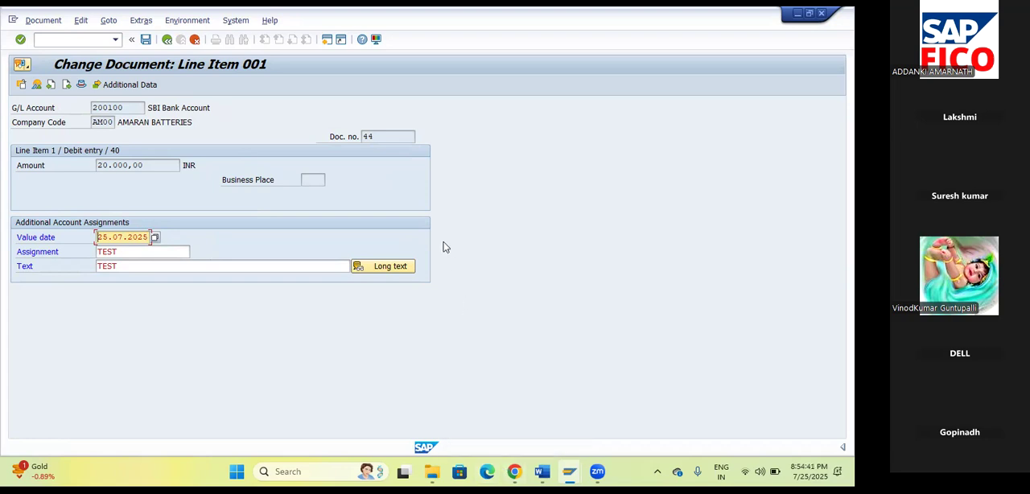
Open the Word document NEW SAP FICO TOPICS from the desktop and find topic 45 on document reversal.
{"action": "key", "text": "alt+Tab"}
{"action": "key", "text": "super+d"}
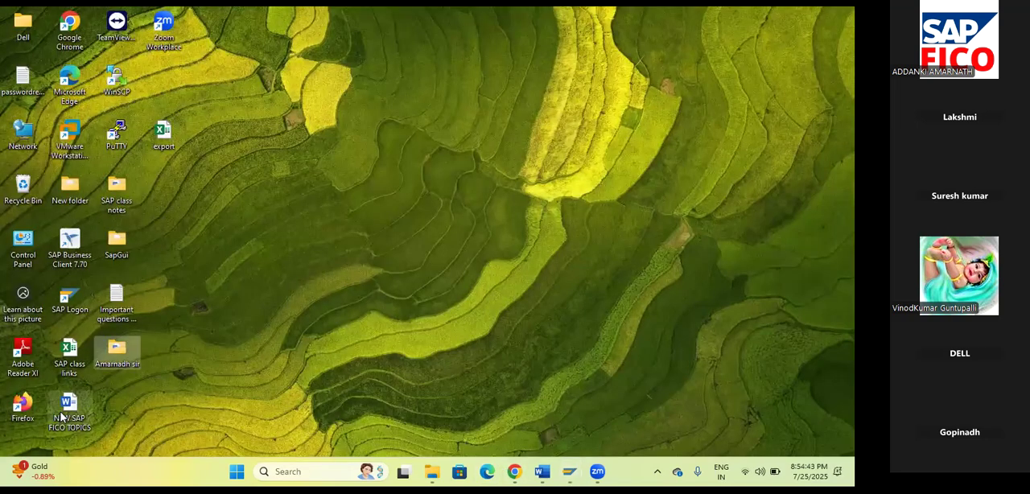
{"action": "double_click", "coordinate": [62, 417]}
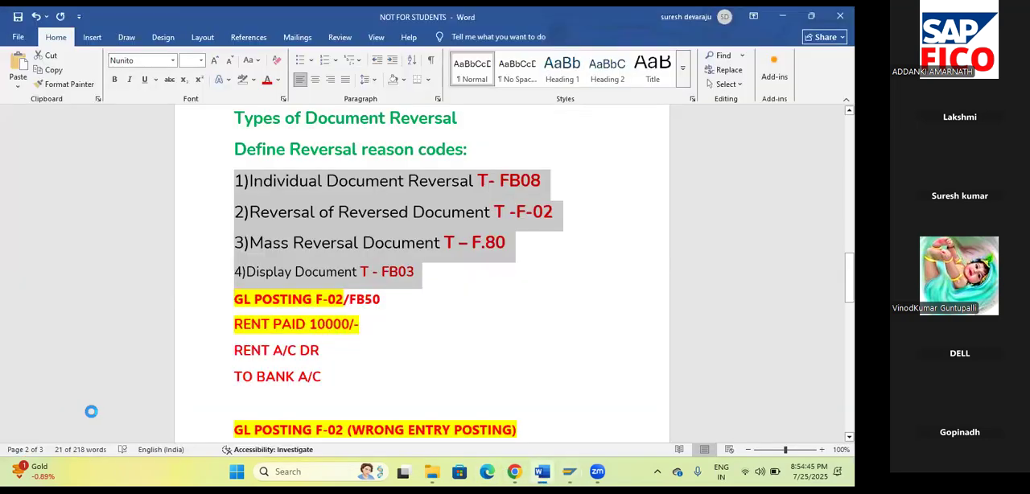
{"action": "scroll", "coordinate": [386, 306], "scroll_direction": "down", "scroll_amount": 15}
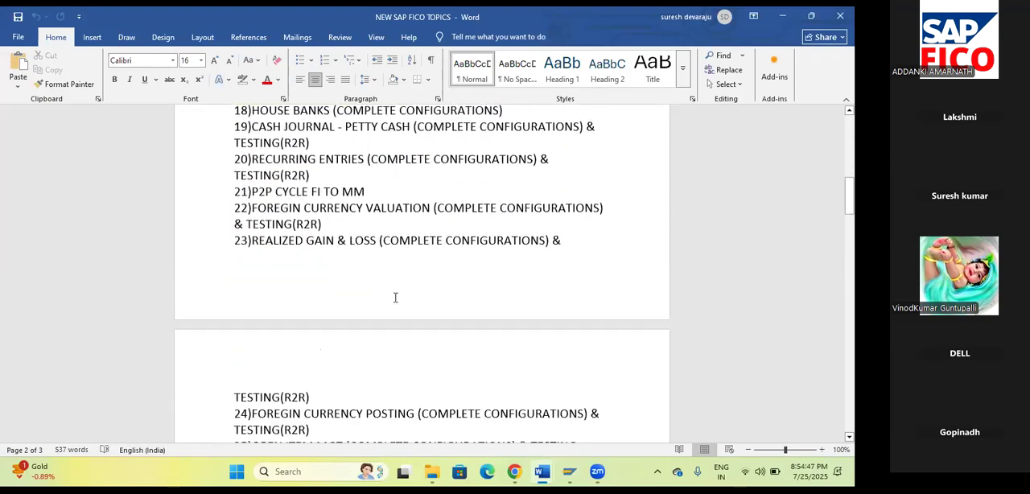
{"action": "scroll", "coordinate": [395, 297], "scroll_direction": "down", "scroll_amount": 7}
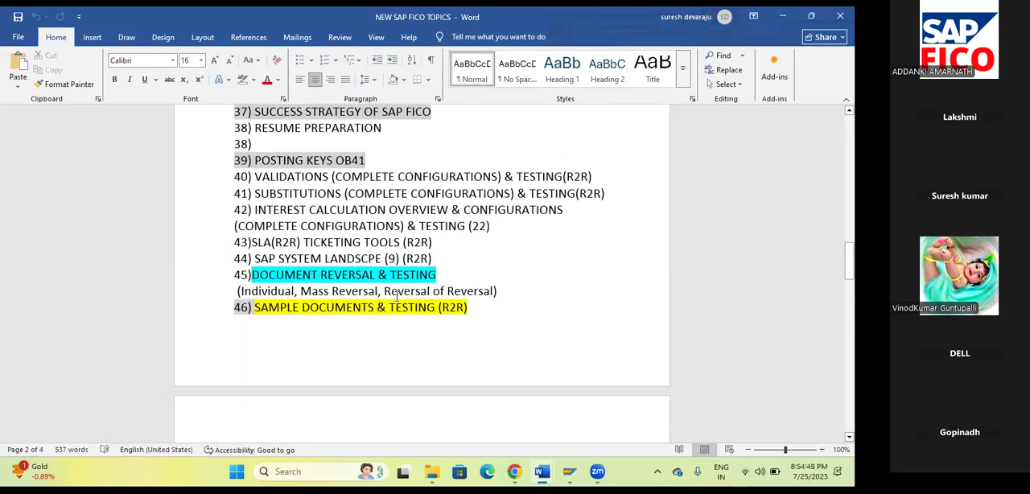
Change the highlight of topic 45, "DOCUMENT REVERSAL & TESTING", to yellow.
{"action": "left_click", "coordinate": [470, 304]}
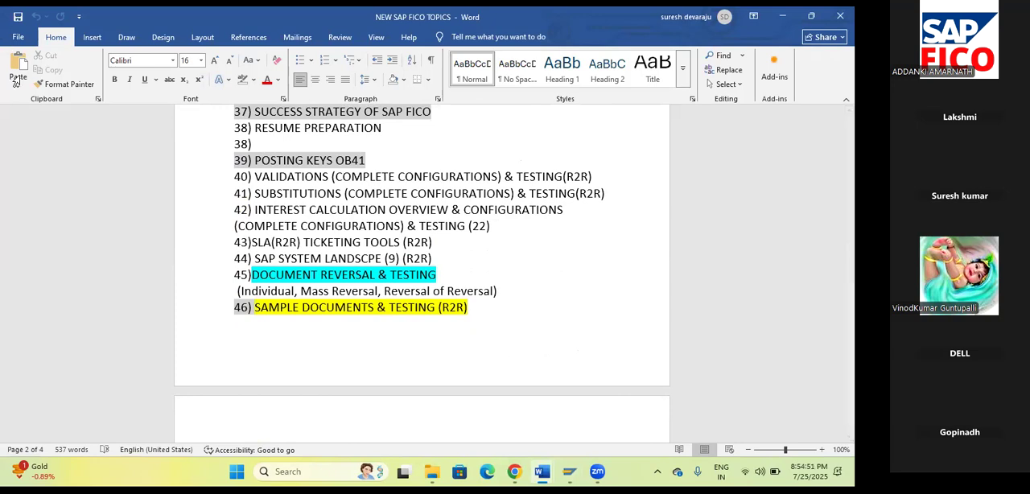
{"action": "left_click", "coordinate": [439, 275]}
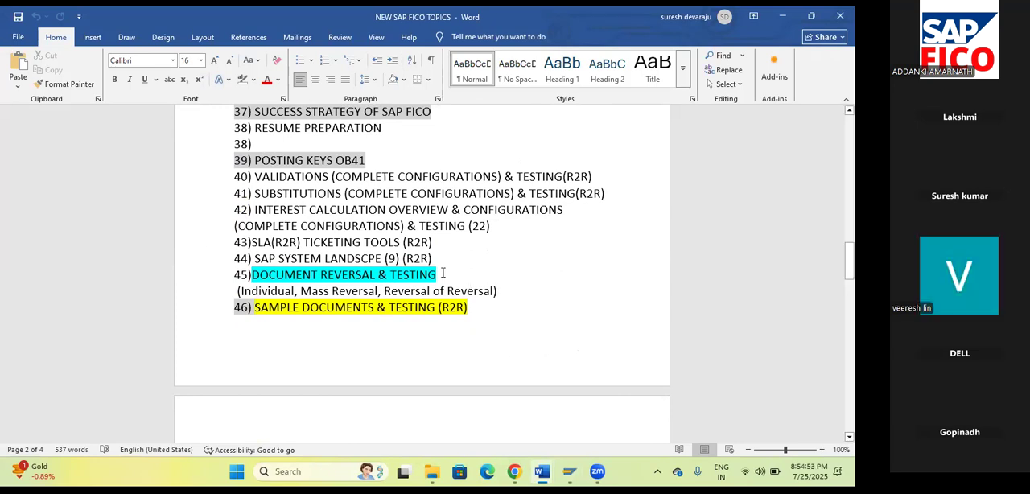
{"action": "left_click_drag", "start_coordinate": [440, 274], "coordinate": [232, 275]}
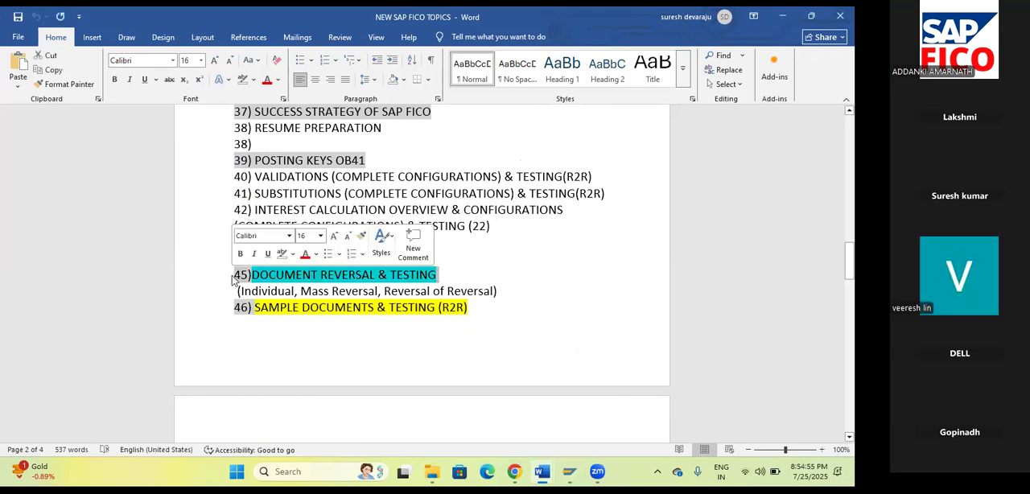
{"action": "left_click", "coordinate": [260, 281]}
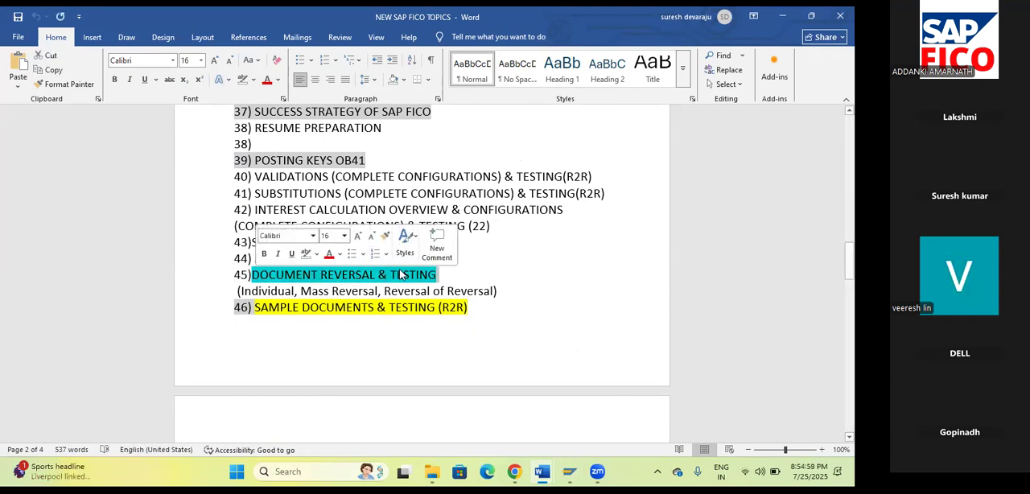
{"action": "left_click", "coordinate": [317, 254]}
{"action": "left_click", "coordinate": [310, 293]}
{"action": "left_click", "coordinate": [527, 287]}
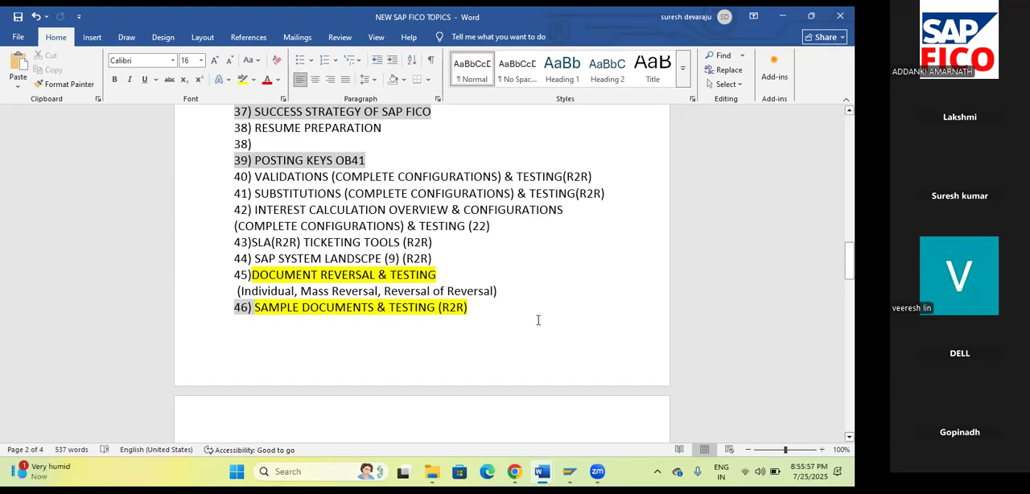
{"action": "left_click", "coordinate": [489, 315]}
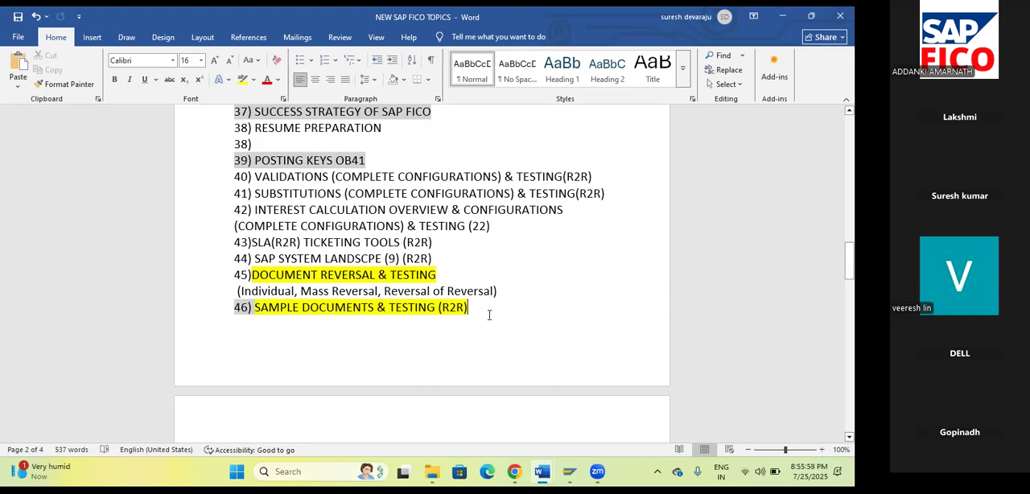
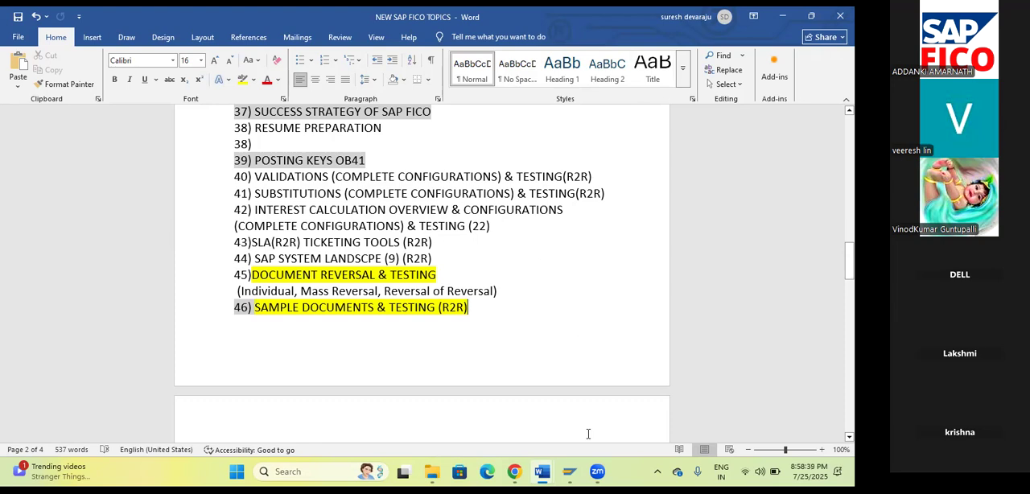
Switch to SAP, open G/L account document entry for company code AM00 and set the document date to 25.07.2025.
{"action": "mouse_move", "coordinate": [570, 472]}
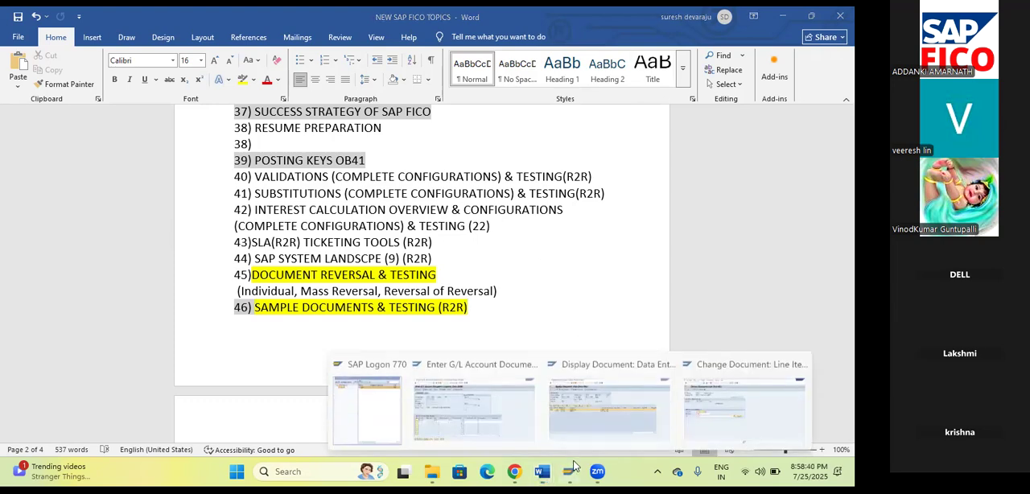
{"action": "left_click", "coordinate": [684, 420]}
{"action": "left_click", "coordinate": [71, 37]}
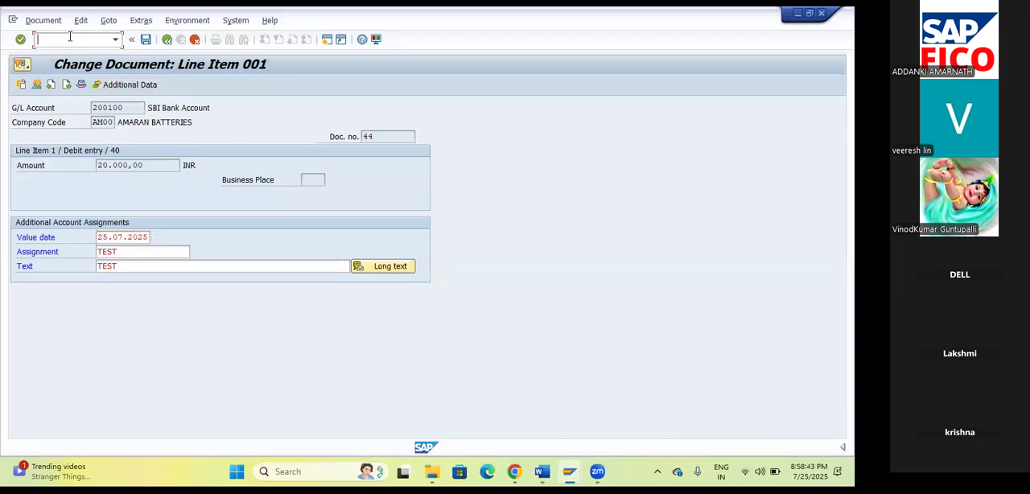
{"action": "type", "text": "/N"}
{"action": "type", "text": "FB03"}
{"action": "key", "text": "Return"}
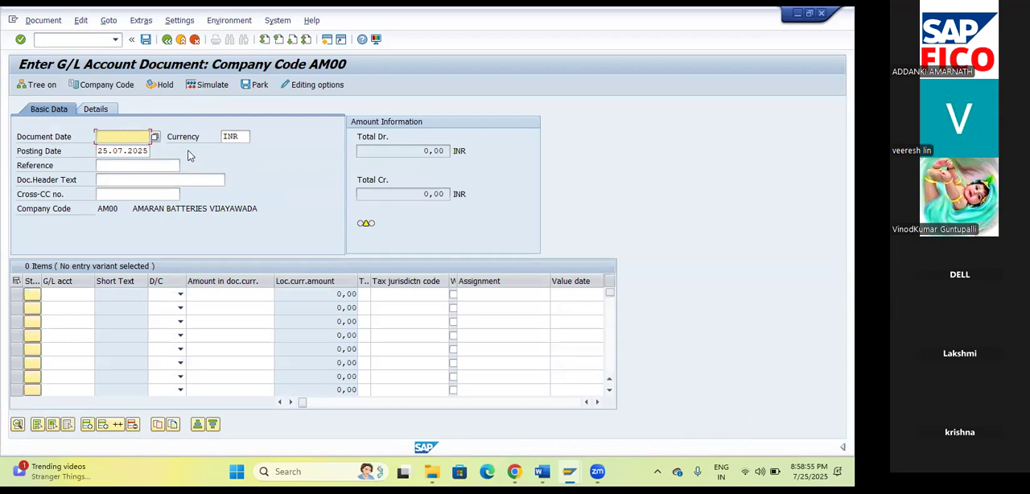
{"action": "left_click", "coordinate": [158, 137]}
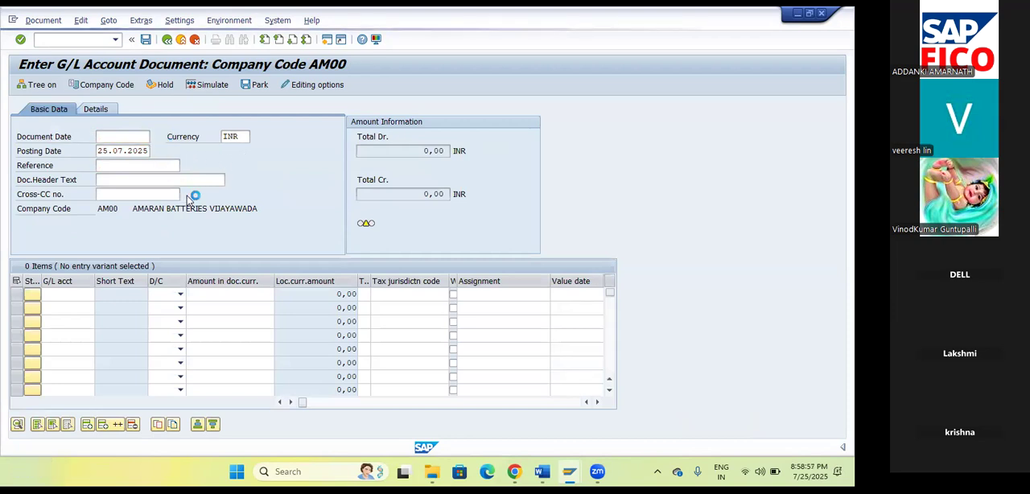
{"action": "left_click", "coordinate": [314, 368]}
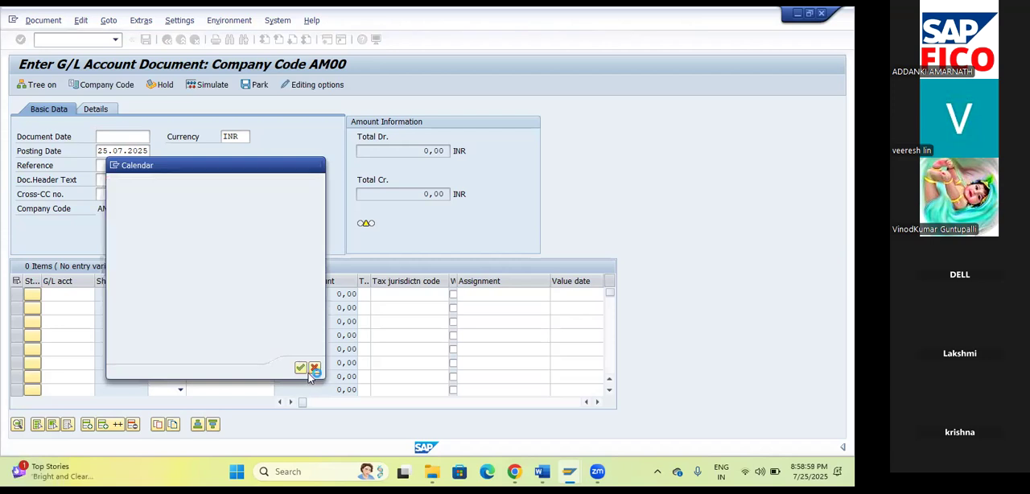
Enter the first line item as a debit of 10000 to rent account 400300.
{"action": "left_click", "coordinate": [73, 296]}
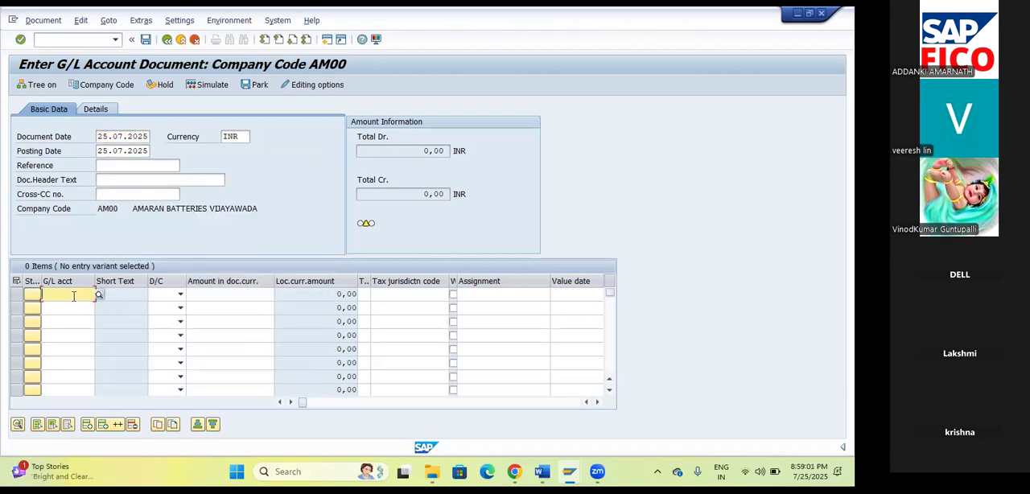
{"action": "left_click", "coordinate": [99, 295]}
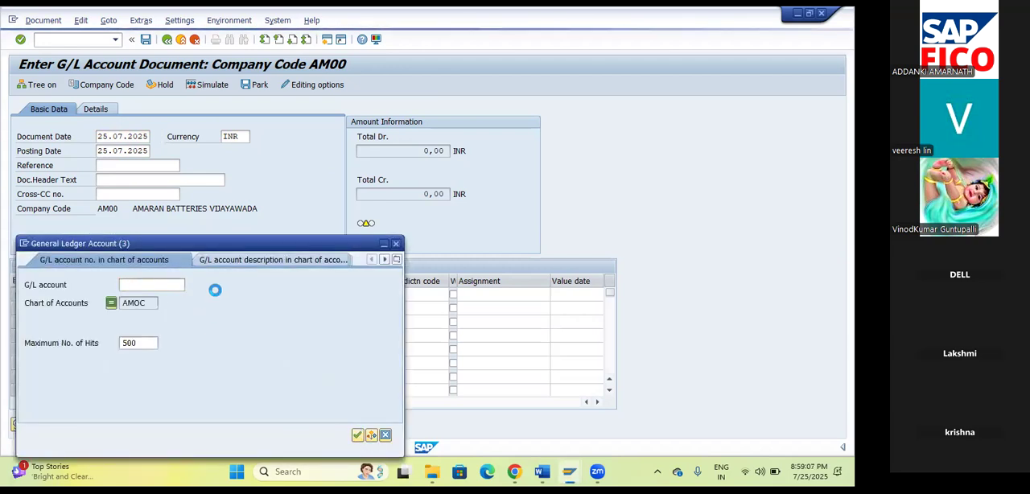
{"action": "double_click", "coordinate": [113, 135]}
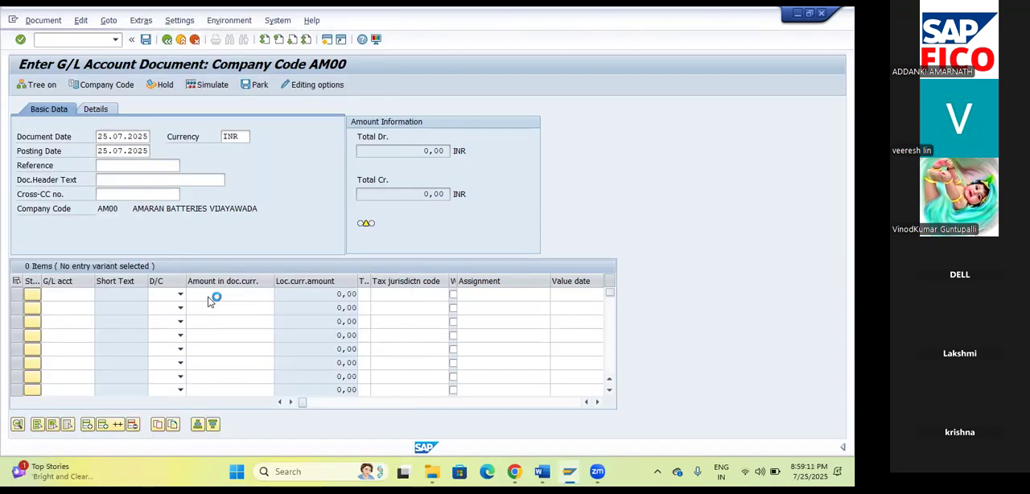
{"action": "left_click", "coordinate": [180, 293]}
{"action": "left_click", "coordinate": [161, 315]}
{"action": "left_click", "coordinate": [202, 298]}
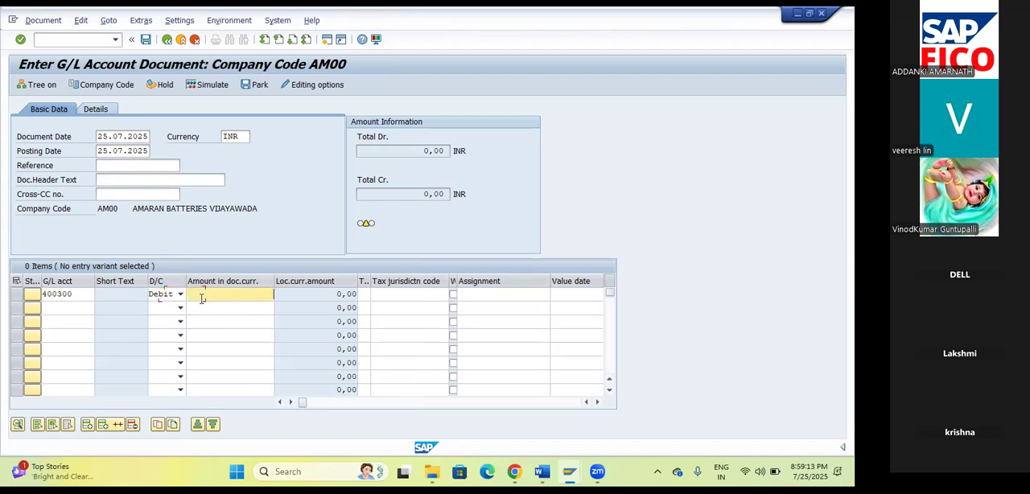
{"action": "type", "text": "1000"}
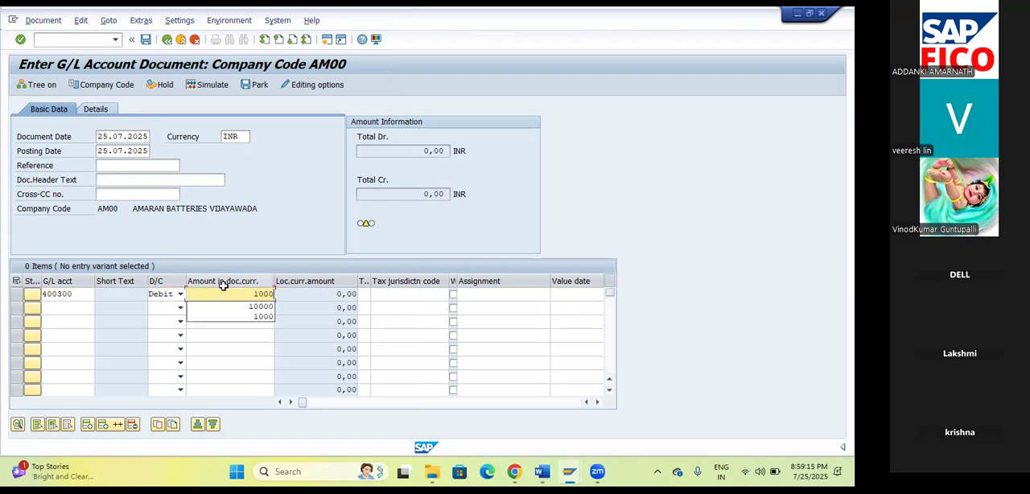
{"action": "type", "text": "0"}
Enter the second line item as a credit of 10000 to SBI Bank account 200100.
{"action": "left_click", "coordinate": [91, 308]}
{"action": "left_click", "coordinate": [100, 308]}
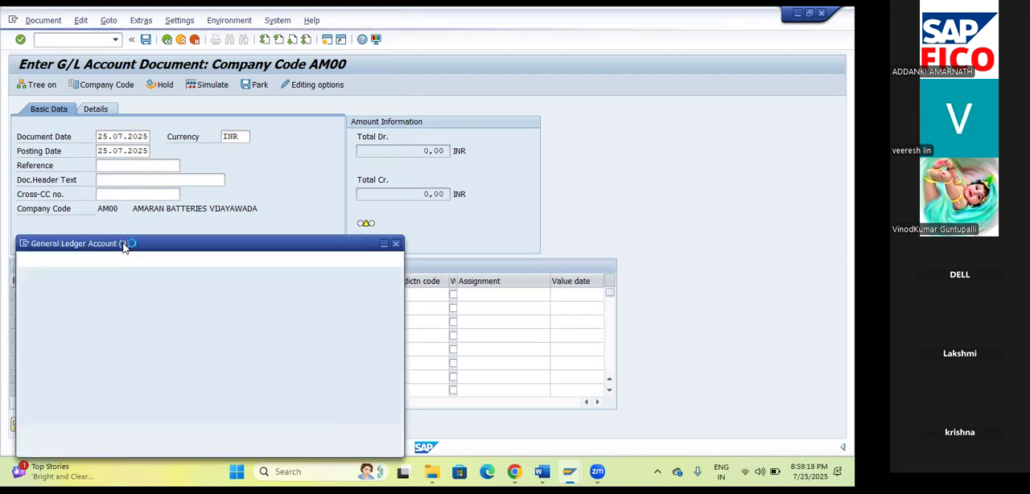
{"action": "left_click", "coordinate": [359, 435]}
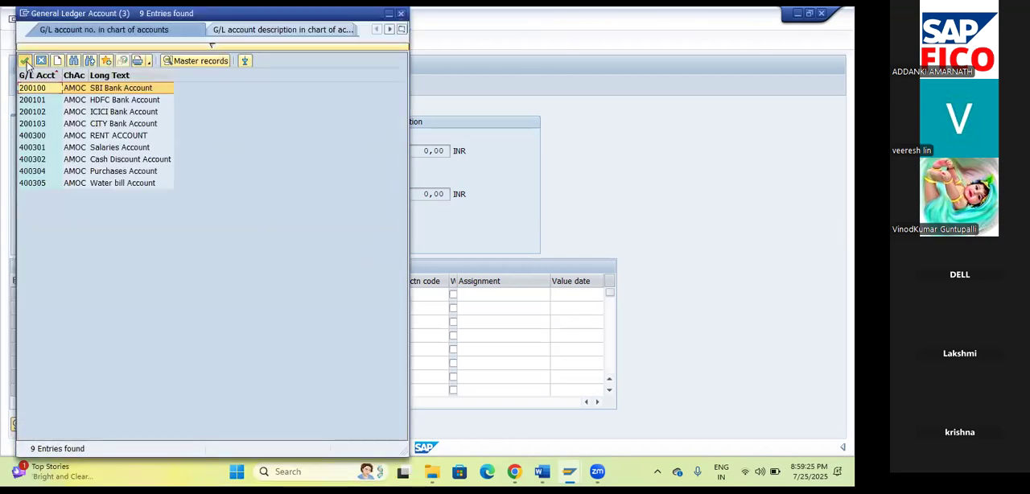
{"action": "left_click", "coordinate": [25, 62]}
{"action": "left_click", "coordinate": [180, 310]}
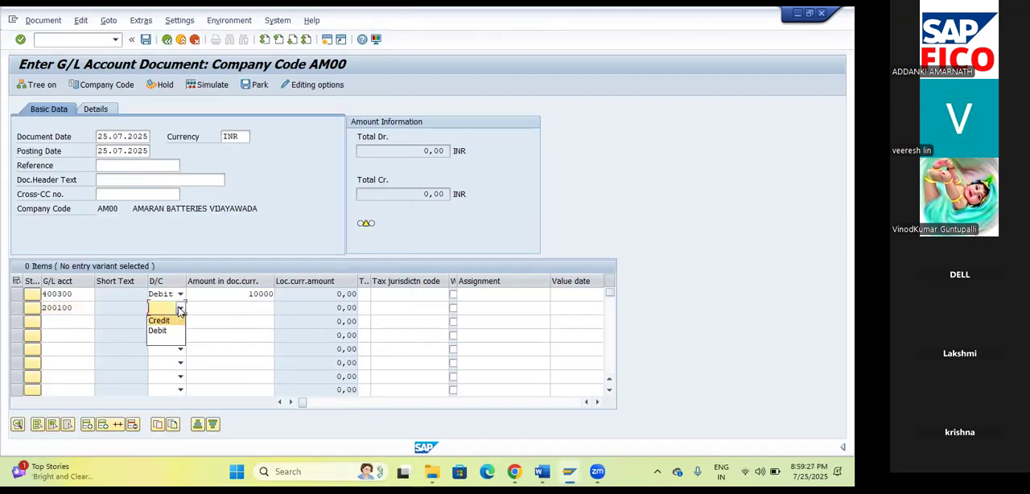
{"action": "left_click", "coordinate": [171, 321]}
{"action": "key", "text": "Tab"}
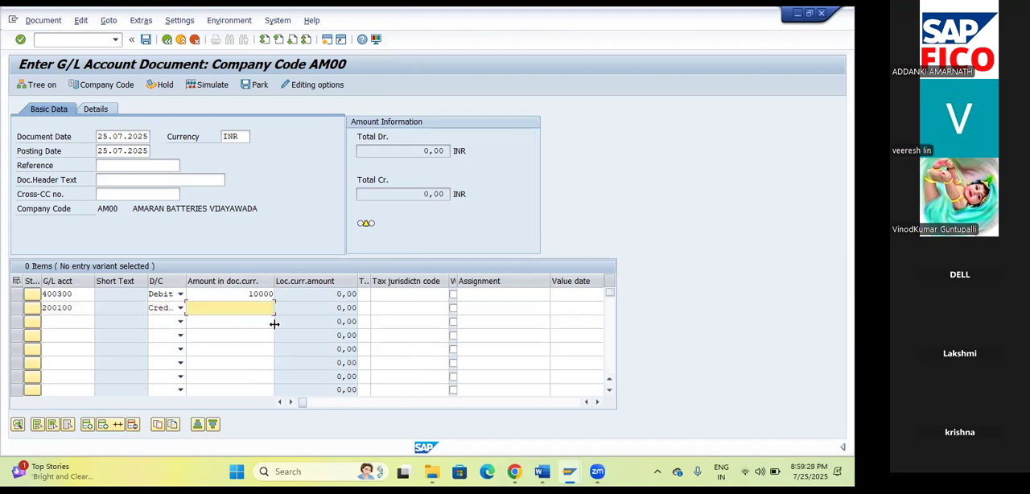
{"action": "type", "text": "10000"}
{"action": "key", "text": "Tab"}
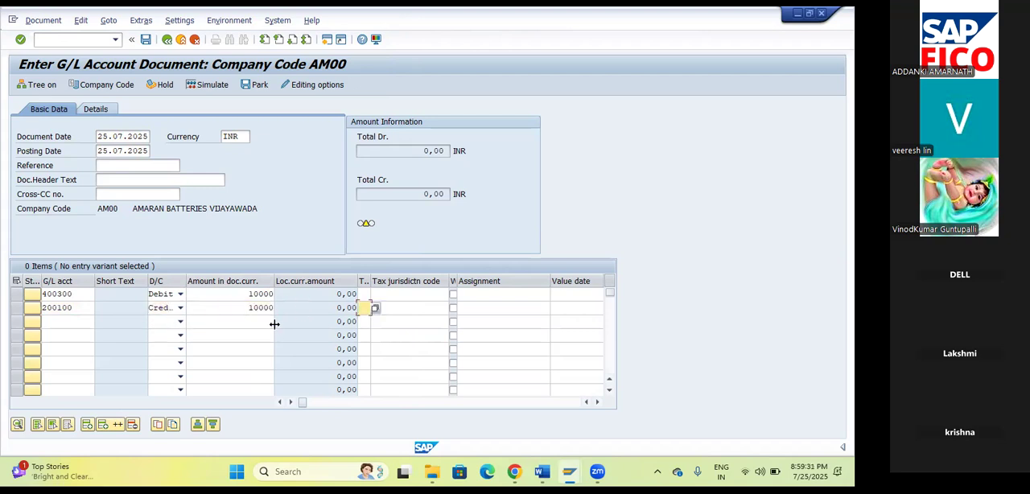
Validate the line items and view the detailed help text of the resulting status message.
{"action": "key", "text": "Return"}
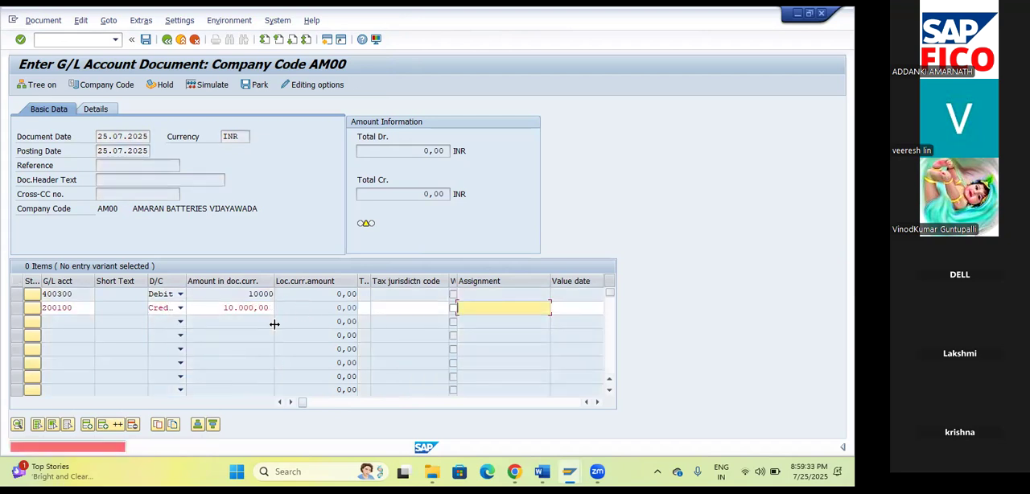
{"action": "double_click", "coordinate": [37, 451]}
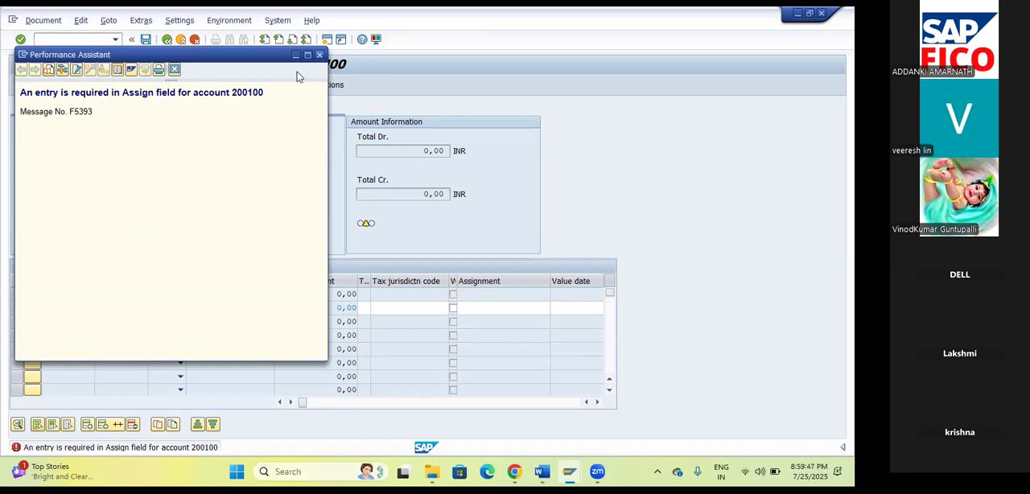
{"action": "left_click", "coordinate": [319, 56]}
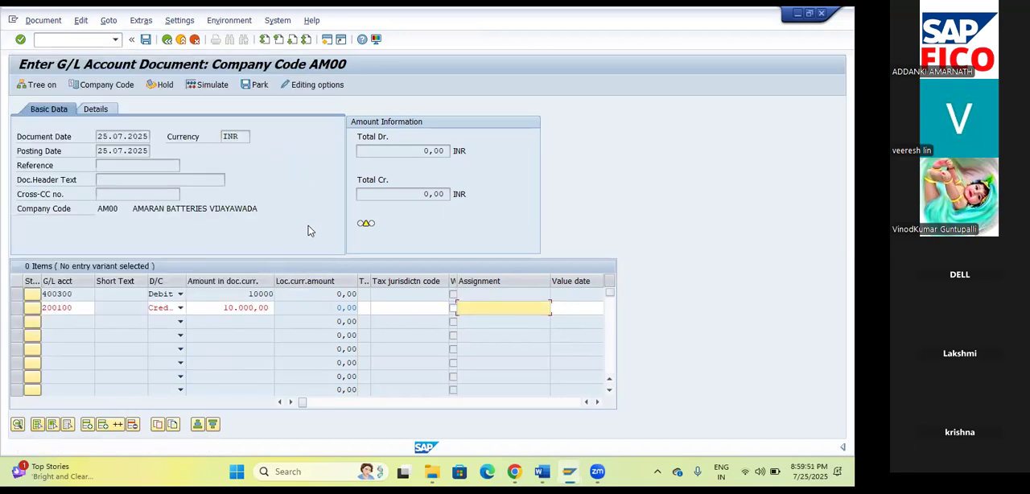
Leave the document entry and open the posting keys configuration with transaction OB41.
{"action": "left_click", "coordinate": [76, 38]}
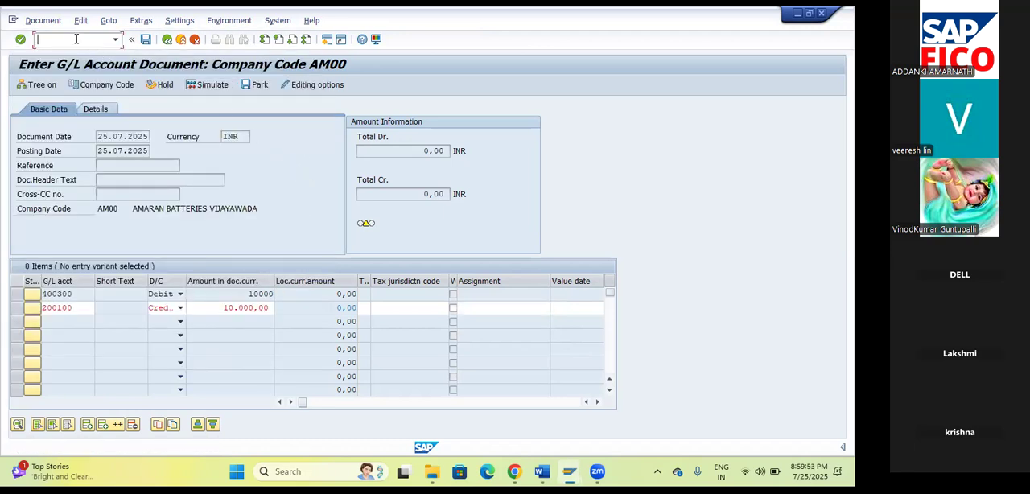
{"action": "type", "text": "/NOB41"}
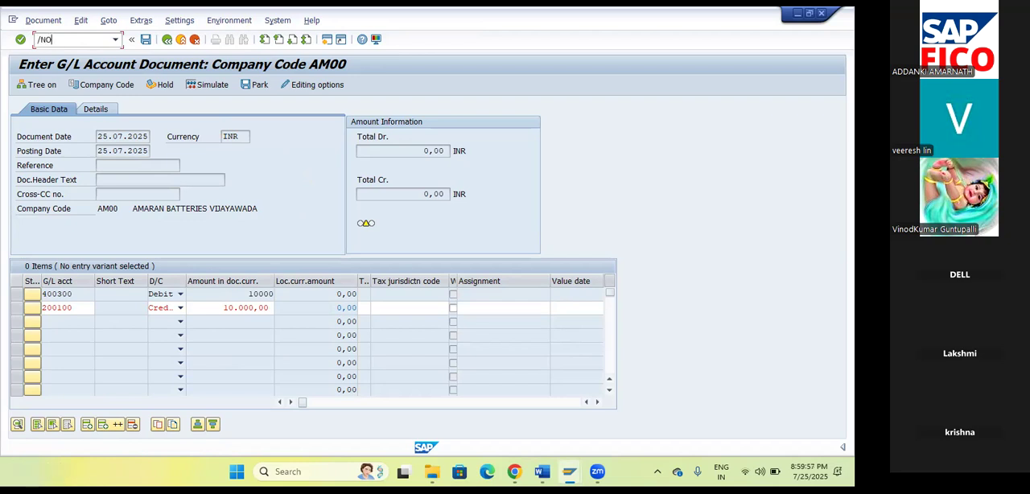
{"action": "key", "text": "Return"}
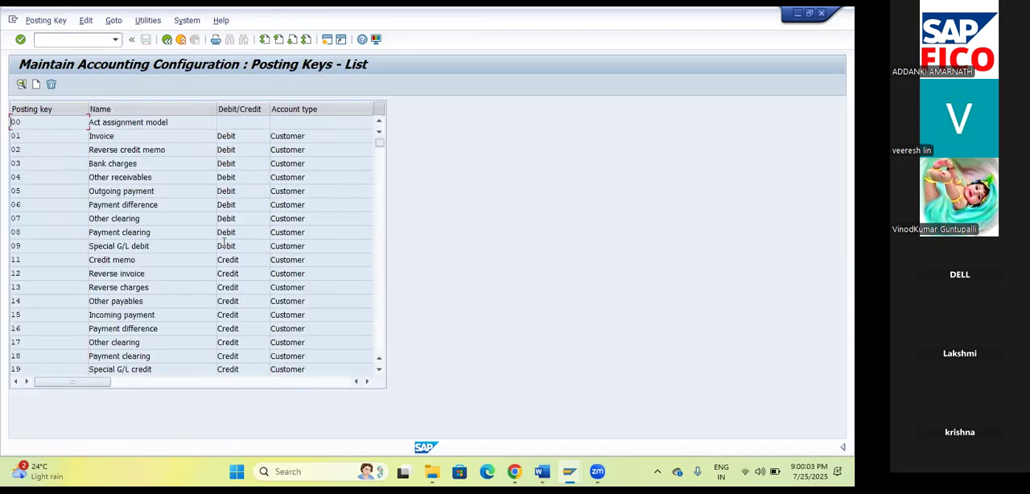
Open the field status of G/L credit posting key 50 and display its General data group.
{"action": "scroll", "coordinate": [224, 244], "scroll_direction": "down", "scroll_amount": 4}
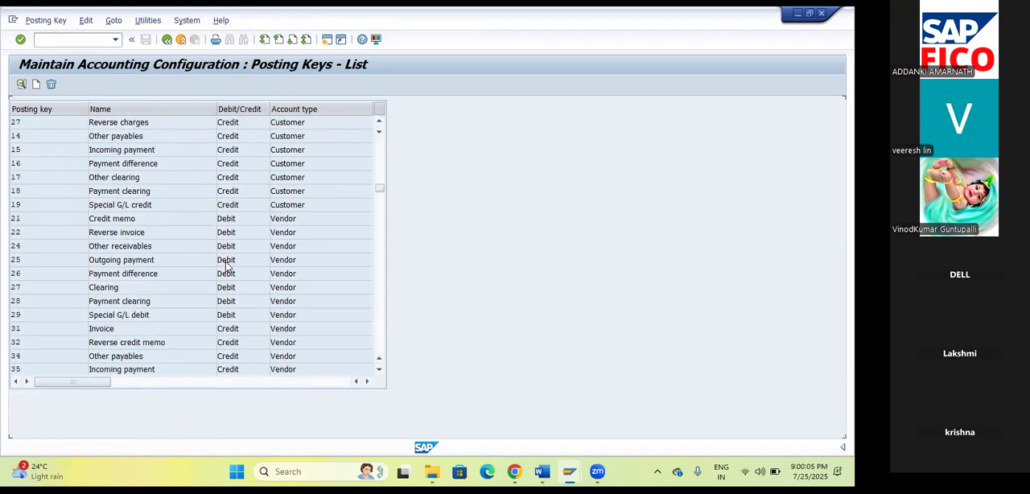
{"action": "scroll", "coordinate": [225, 264], "scroll_direction": "down", "scroll_amount": 5}
{"action": "scroll", "coordinate": [125, 243], "scroll_direction": "up", "scroll_amount": 1}
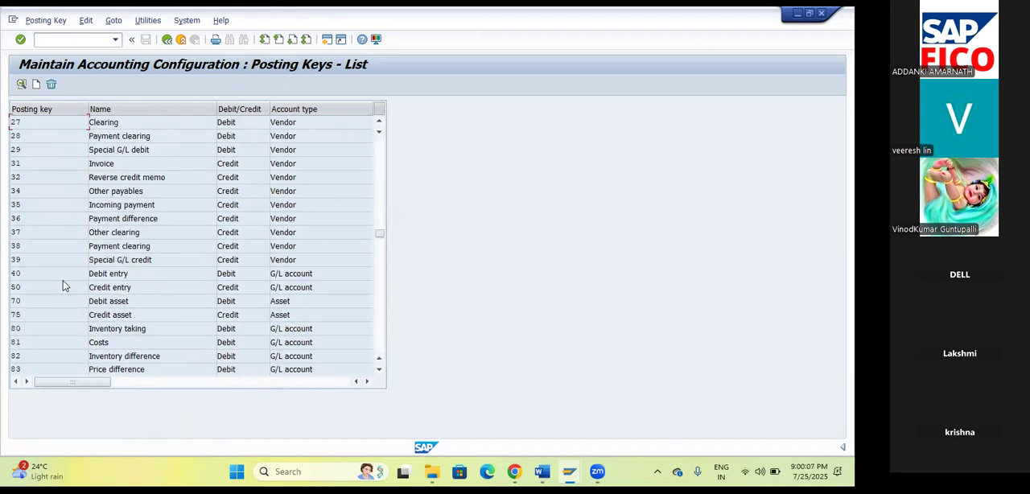
{"action": "double_click", "coordinate": [18, 288]}
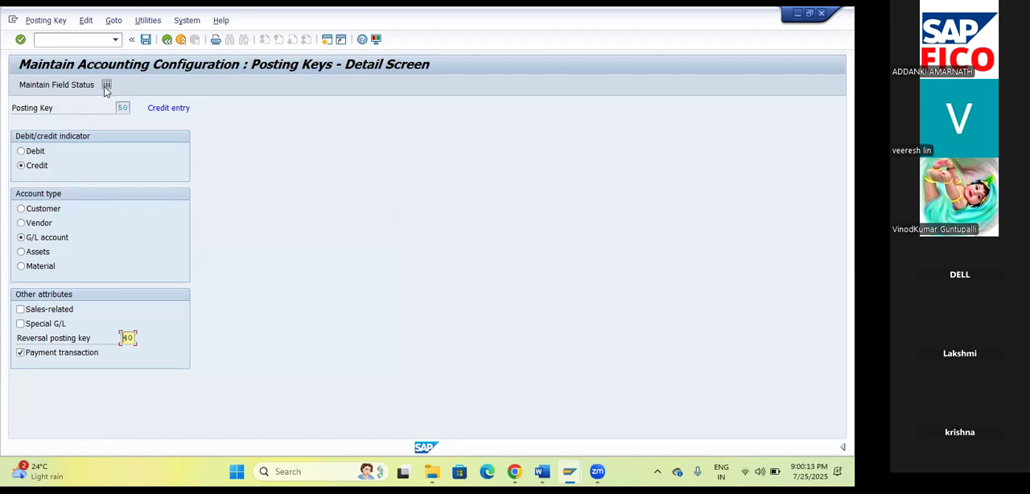
{"action": "key", "text": "F3"}
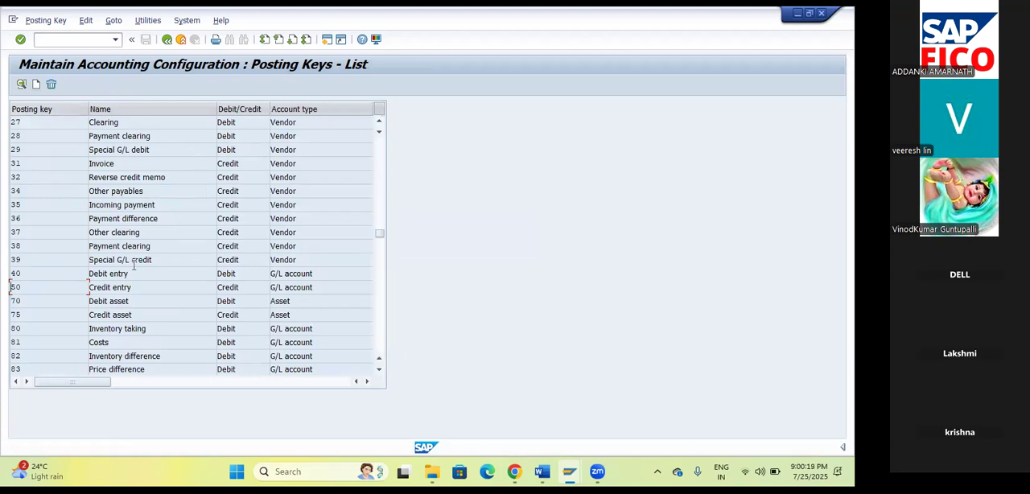
{"action": "double_click", "coordinate": [16, 288]}
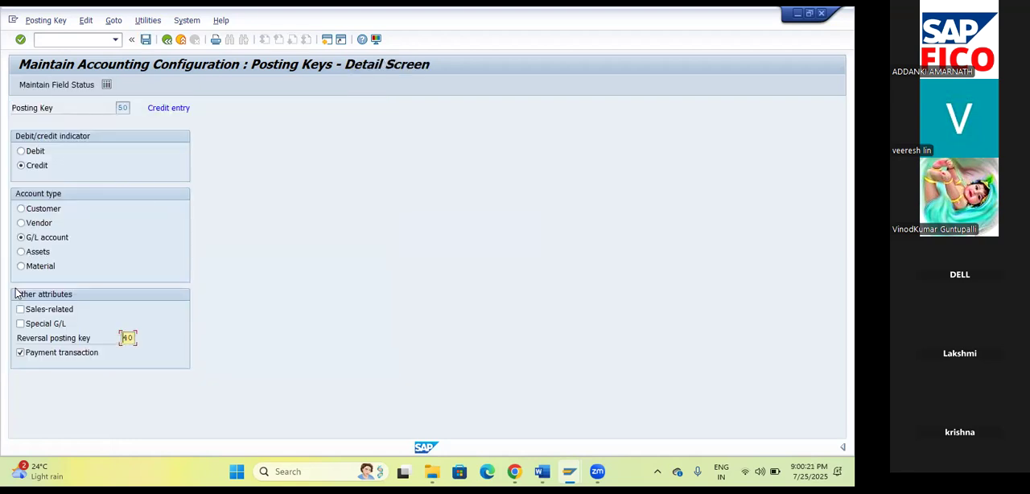
{"action": "left_click", "coordinate": [57, 86]}
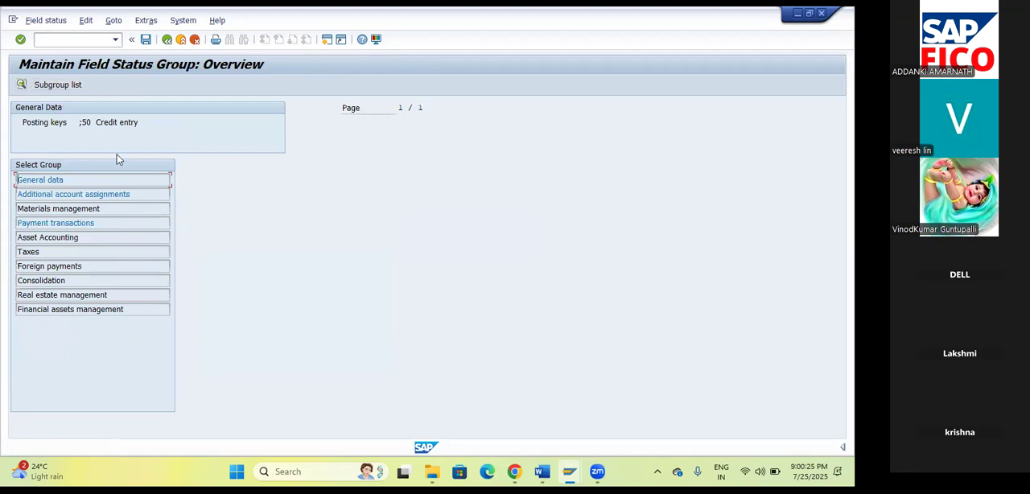
{"action": "double_click", "coordinate": [55, 182]}
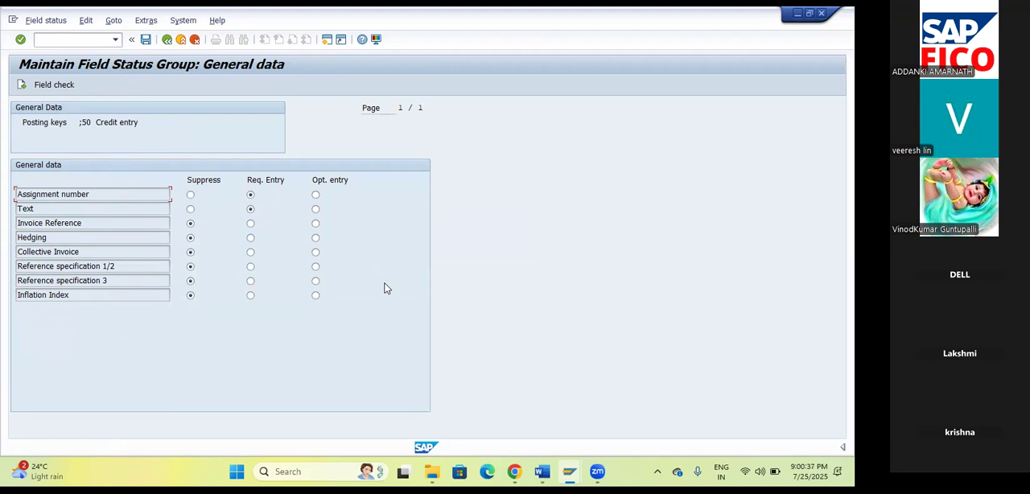
Make Assignment number and Text optional entries for posting key 50 and save with customizing request DPKK900588.
{"action": "left_click", "coordinate": [316, 195]}
{"action": "left_click", "coordinate": [315, 208]}
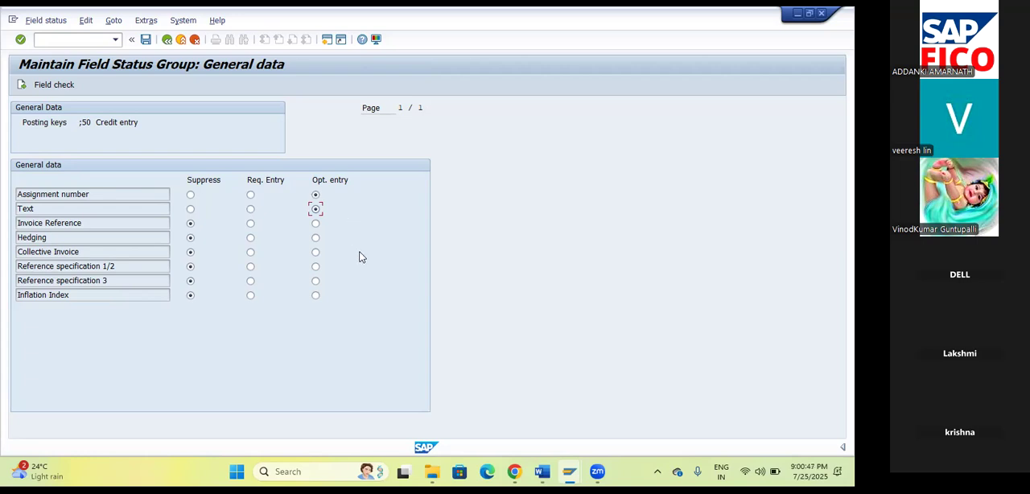
{"action": "left_click", "coordinate": [146, 40]}
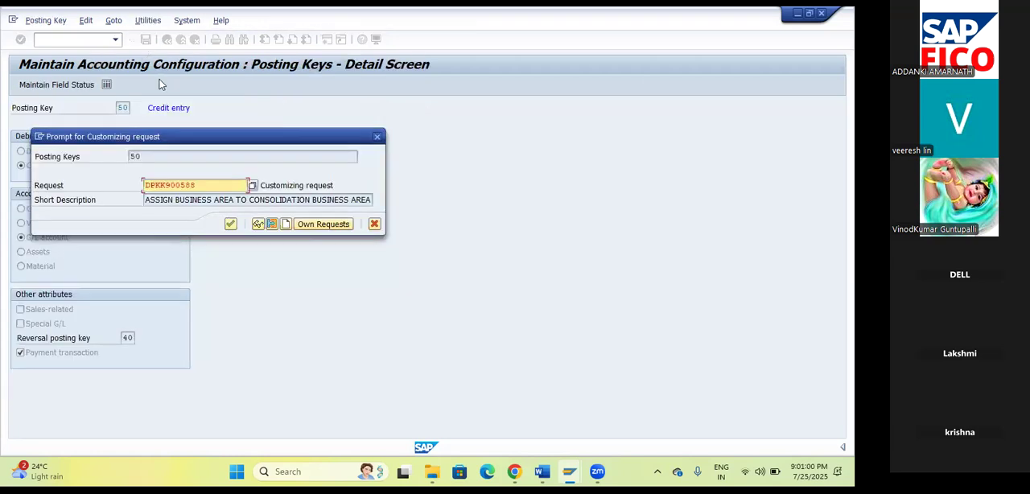
{"action": "left_click", "coordinate": [231, 225]}
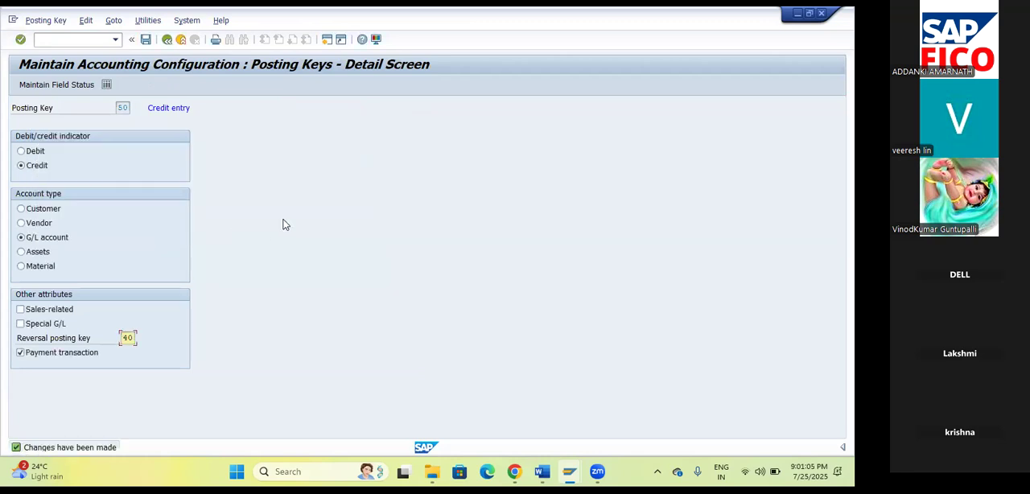
Make Value date an optional entry in posting key 50's Payment transactions field group and save with customizing request DPKK900588.
{"action": "left_click", "coordinate": [68, 85]}
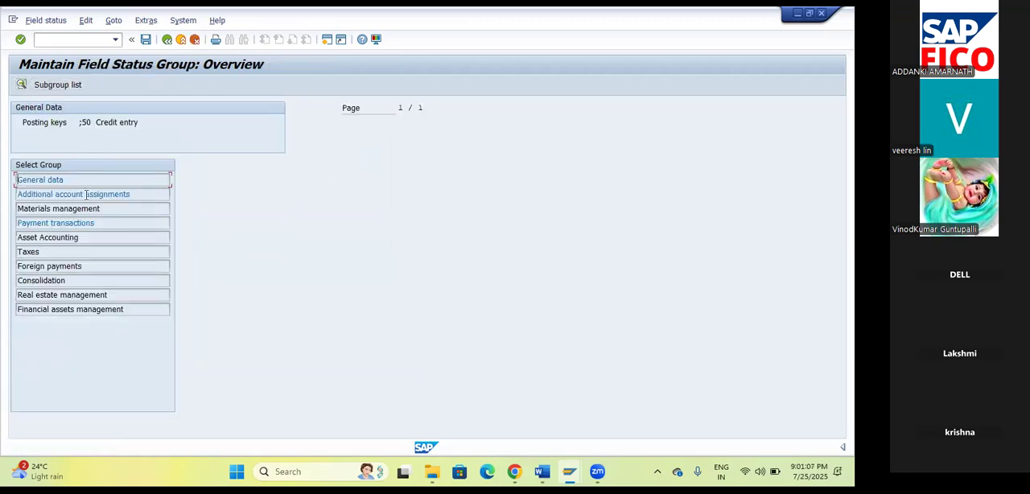
{"action": "left_click", "coordinate": [56, 194]}
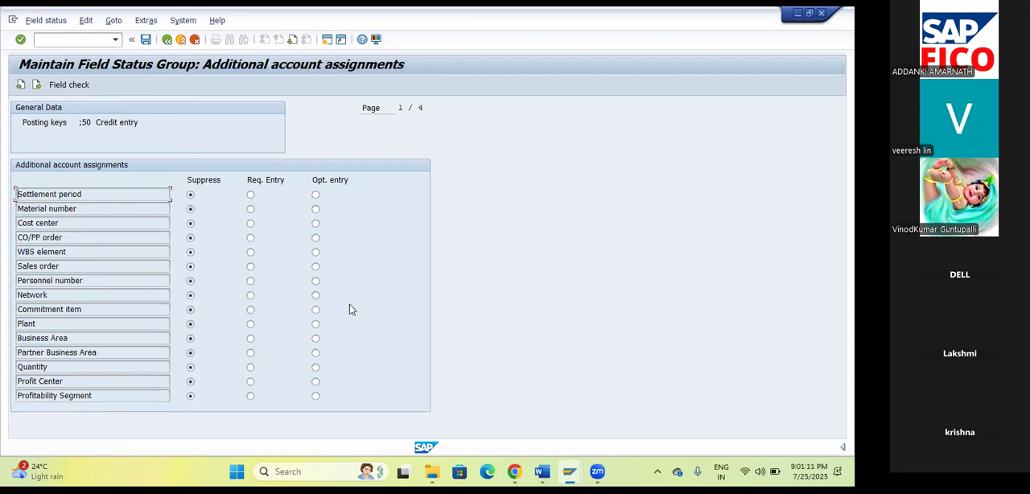
{"action": "left_click", "coordinate": [167, 39]}
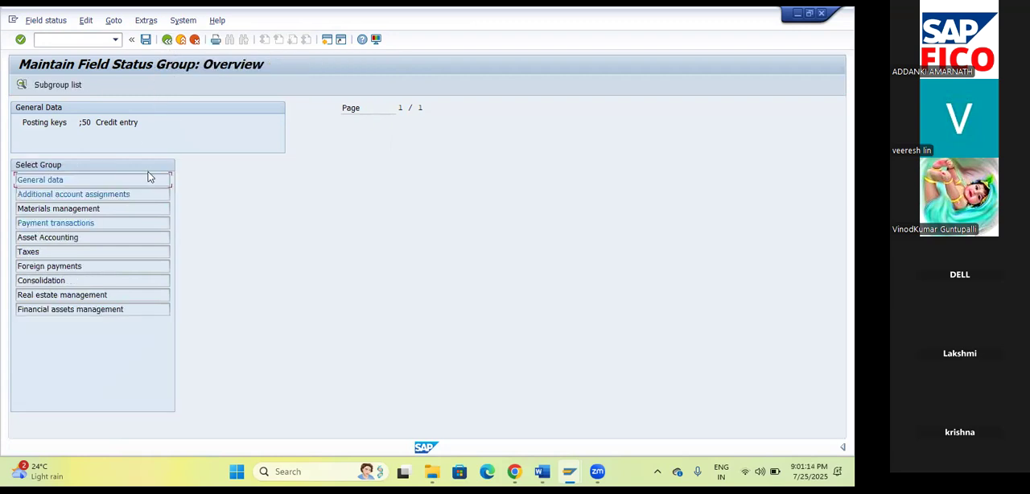
{"action": "left_click", "coordinate": [63, 209]}
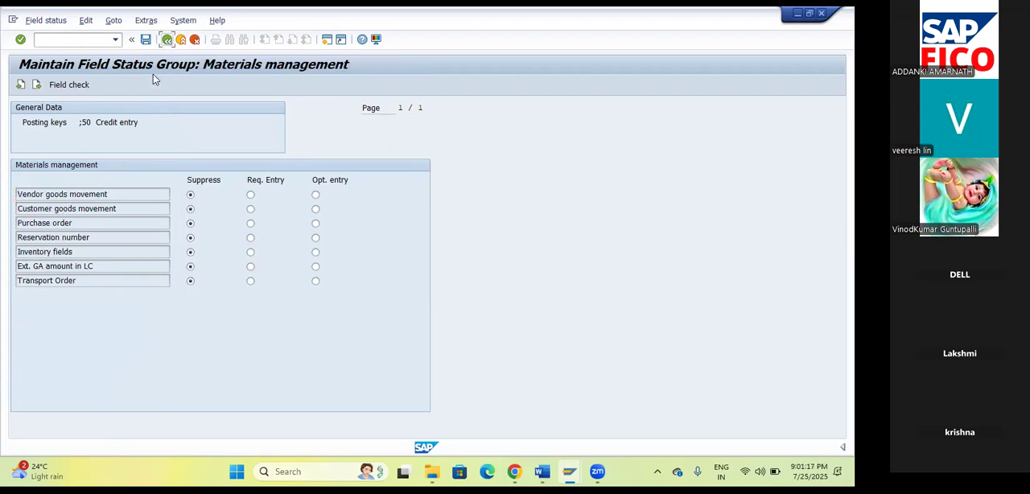
{"action": "left_click", "coordinate": [167, 40]}
{"action": "left_click", "coordinate": [56, 225]}
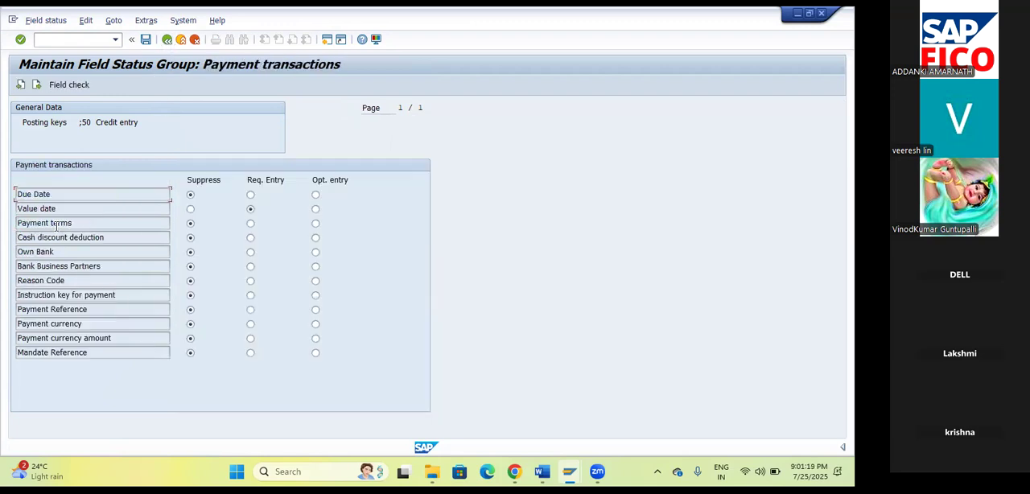
{"action": "left_click", "coordinate": [316, 211]}
{"action": "left_click", "coordinate": [146, 39]}
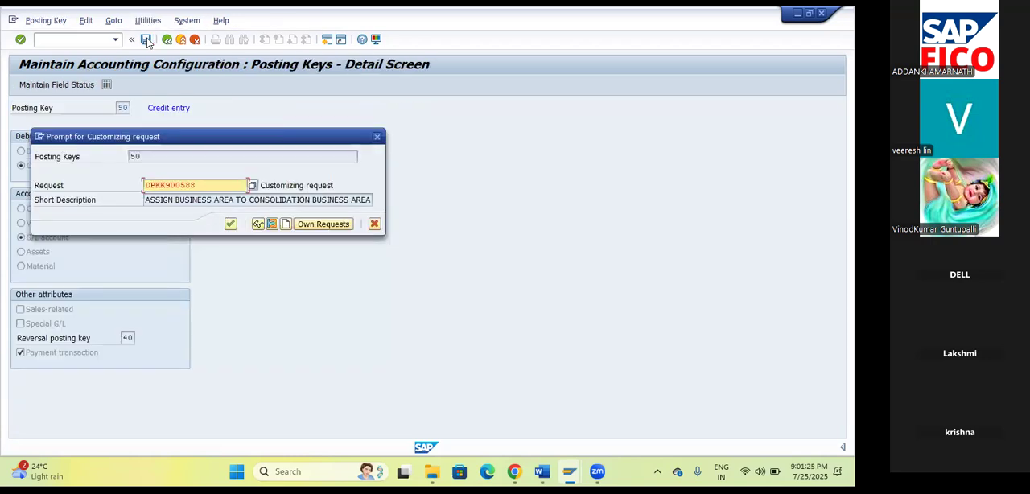
{"action": "left_click", "coordinate": [230, 224]}
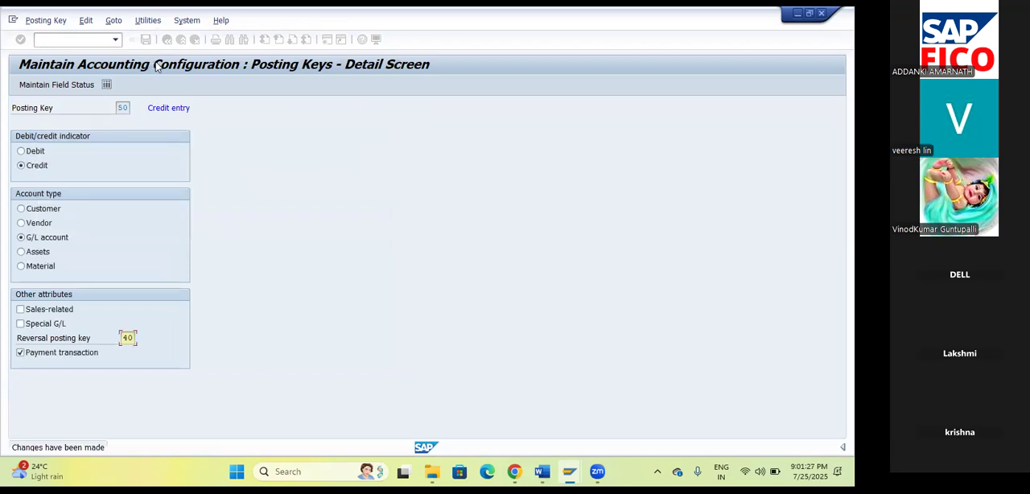
Open G/L document entry with transaction FB50 and set the document date to 25.07.2025.
{"action": "left_click", "coordinate": [88, 38]}
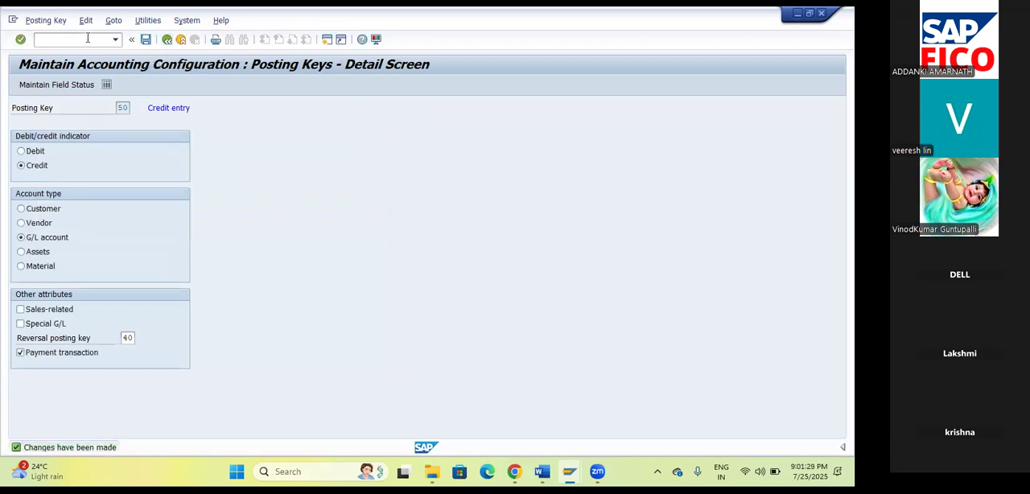
{"action": "type", "text": "/NFB50"}
{"action": "key", "text": "Return"}
{"action": "left_click", "coordinate": [154, 136]}
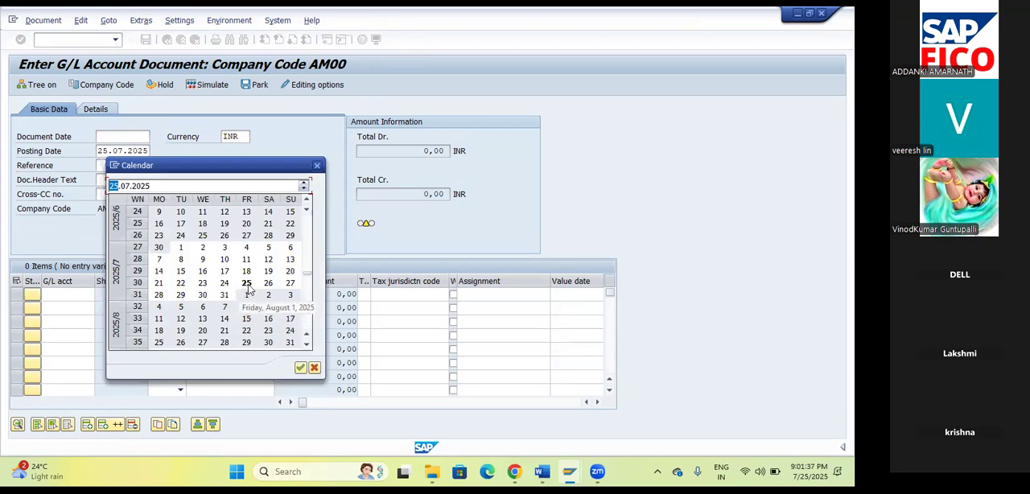
{"action": "left_click", "coordinate": [300, 368]}
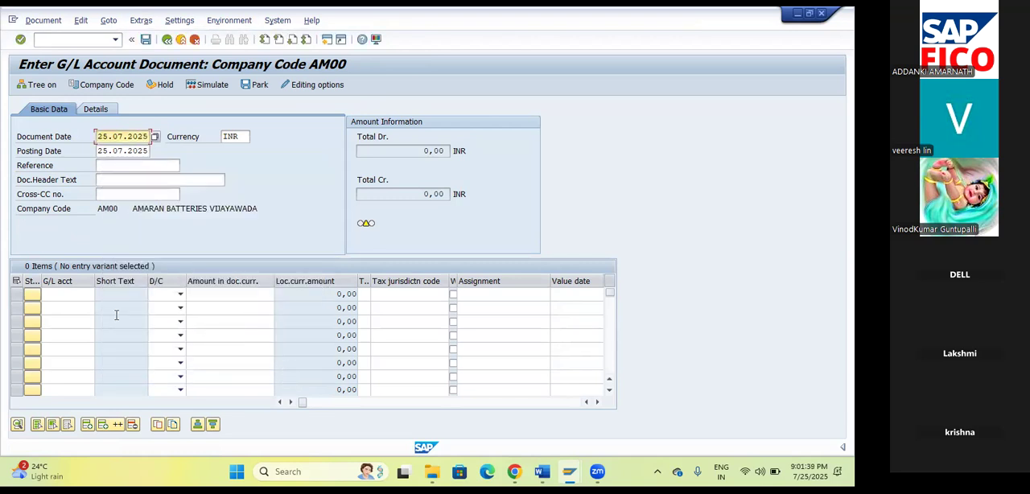
Look up the G/L accounts and pick Rent account 400300 for the first line item.
{"action": "left_click", "coordinate": [69, 293]}
{"action": "left_click", "coordinate": [100, 295]}
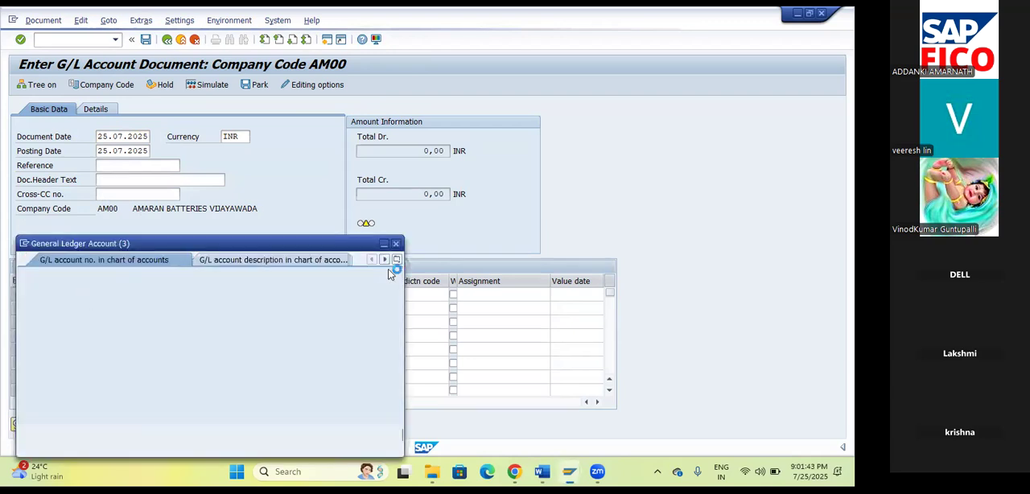
{"action": "left_click", "coordinate": [358, 436]}
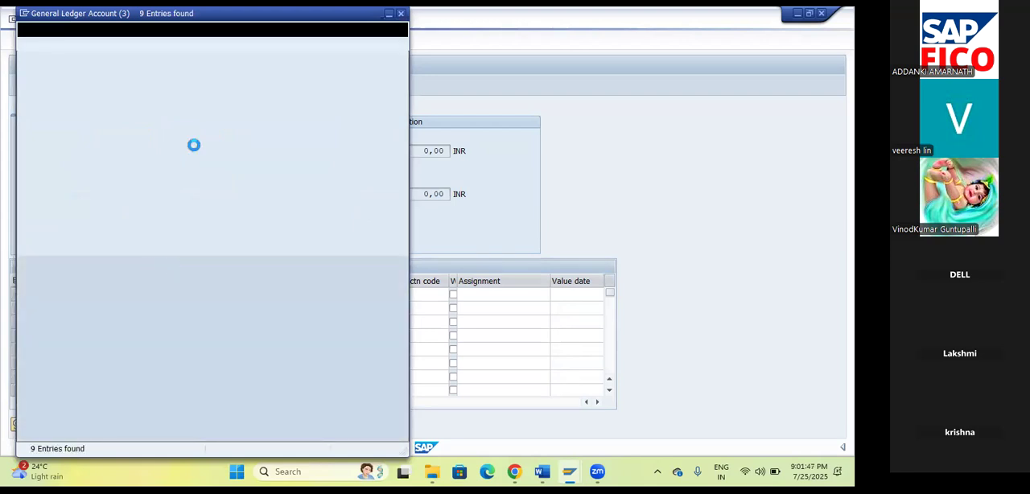
{"action": "left_click", "coordinate": [135, 136]}
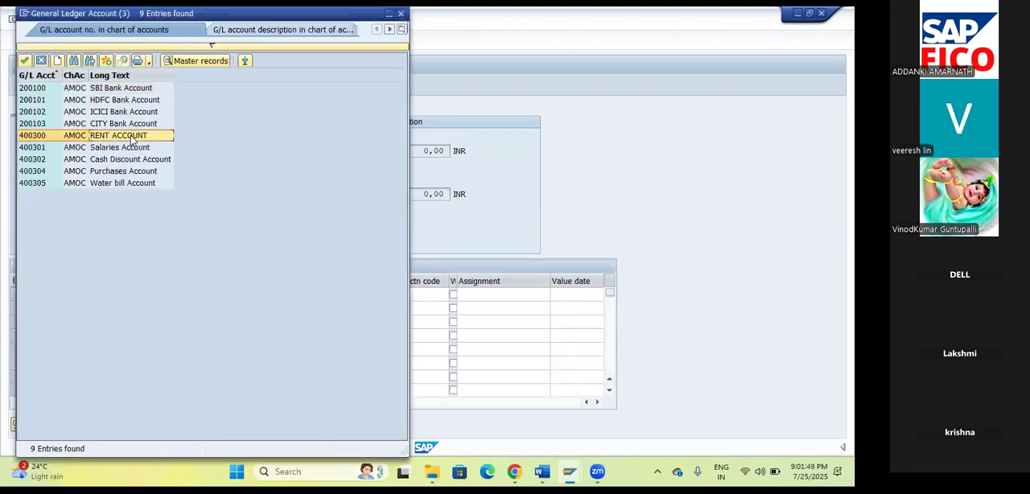
{"action": "left_click", "coordinate": [26, 60]}
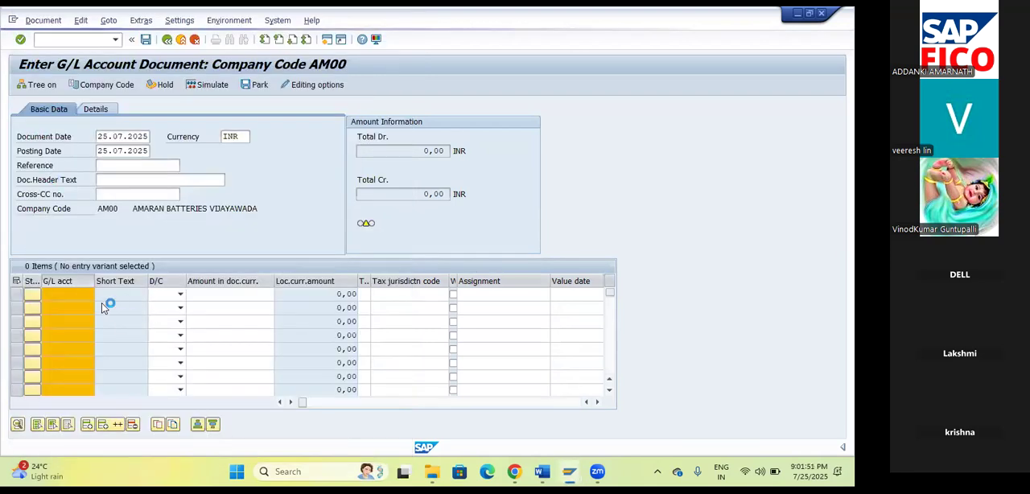
Set the rent line item to Debit with an amount of 1000 in document currency.
{"action": "left_click", "coordinate": [180, 294]}
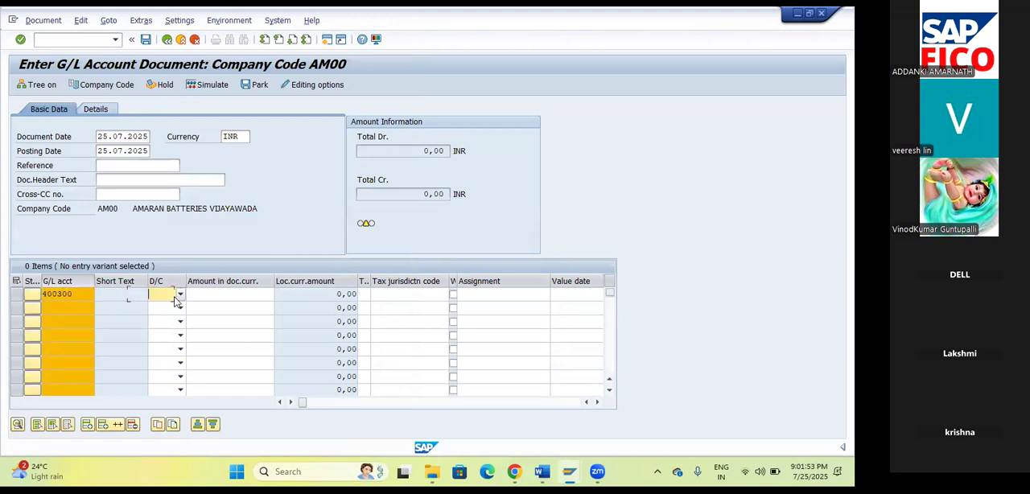
{"action": "left_click", "coordinate": [159, 317]}
{"action": "left_click", "coordinate": [208, 296]}
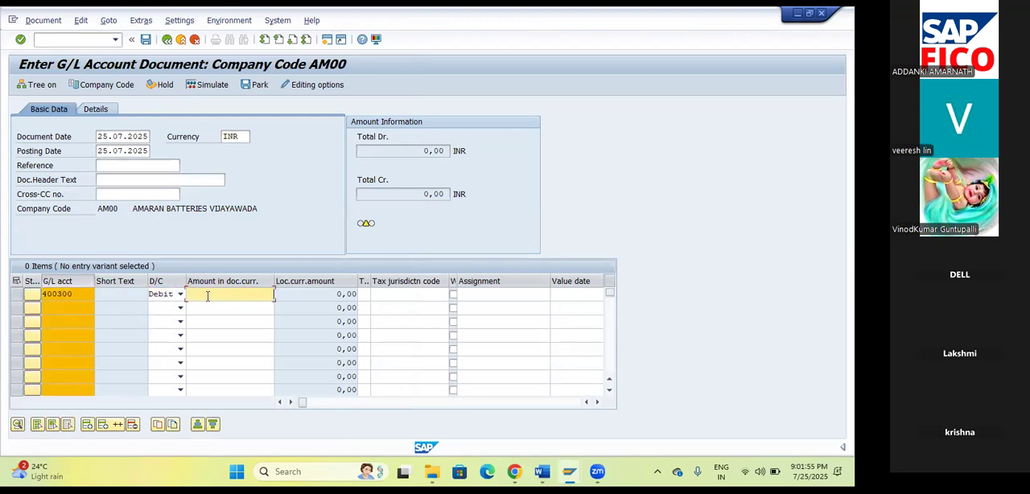
{"action": "type", "text": "1000"}
{"action": "key", "text": "Tab"}
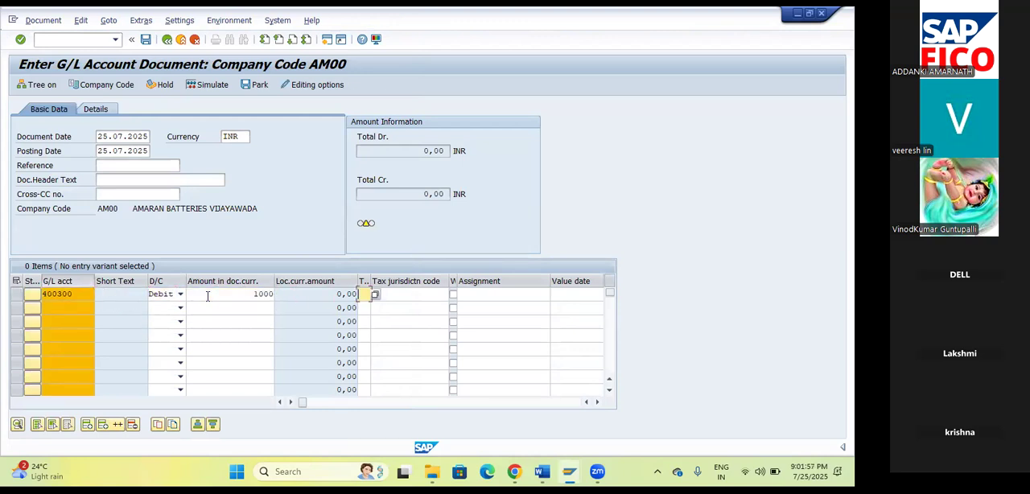
{"action": "left_click", "coordinate": [266, 295]}
{"action": "key", "text": "Tab"}
{"action": "left_click", "coordinate": [266, 294]}
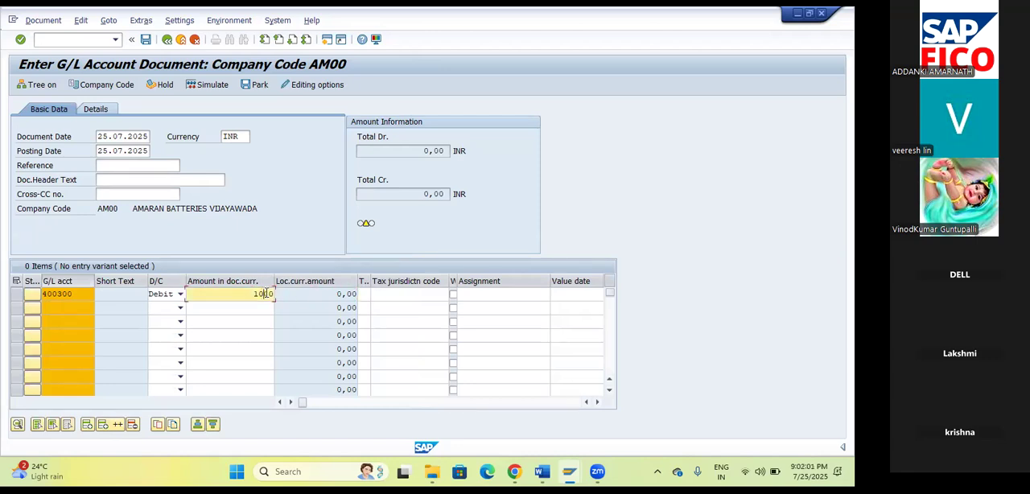
{"action": "key", "text": "Tab"}
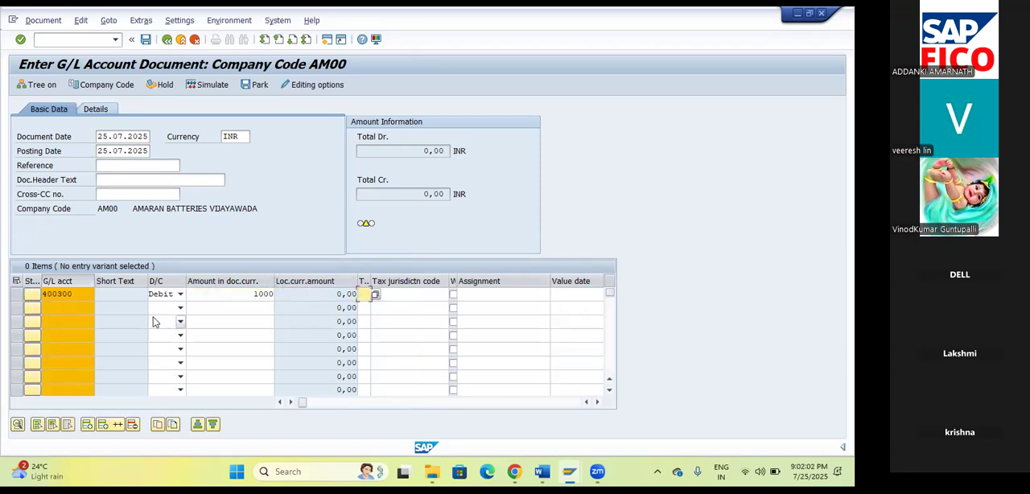
Add a second line item crediting SBI Bank account 200100 with an amount of 1000.
{"action": "left_click", "coordinate": [98, 311]}
{"action": "left_click", "coordinate": [98, 311]}
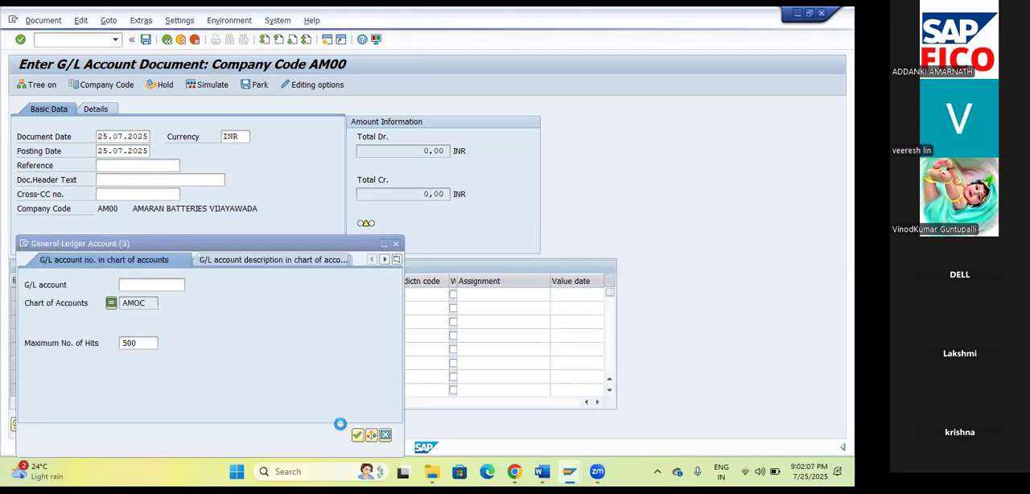
{"action": "left_click", "coordinate": [358, 436]}
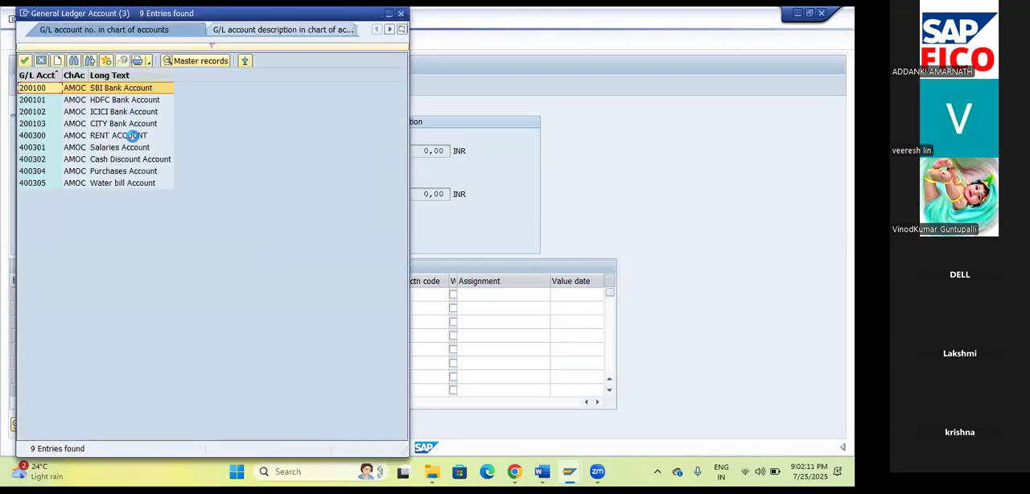
{"action": "double_click", "coordinate": [34, 88]}
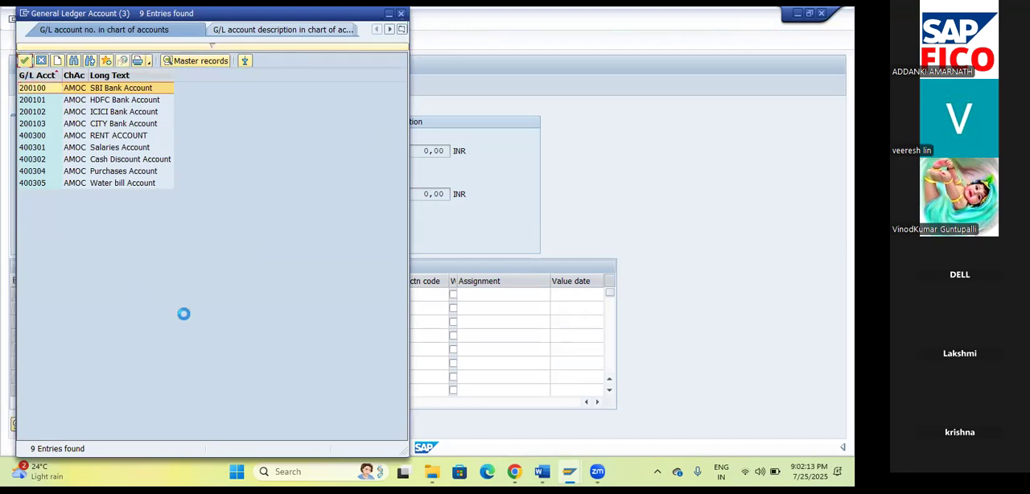
{"action": "left_click", "coordinate": [180, 308]}
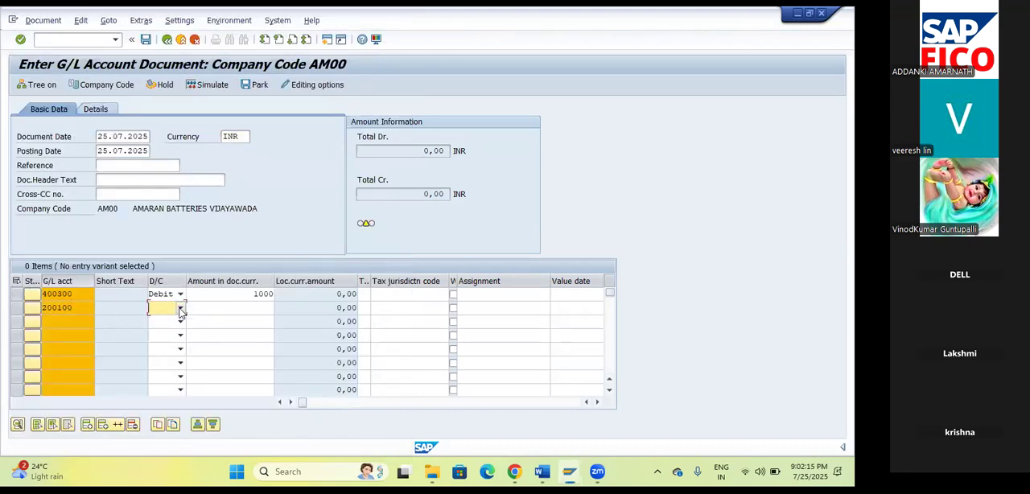
{"action": "left_click", "coordinate": [161, 321]}
{"action": "left_click", "coordinate": [258, 309]}
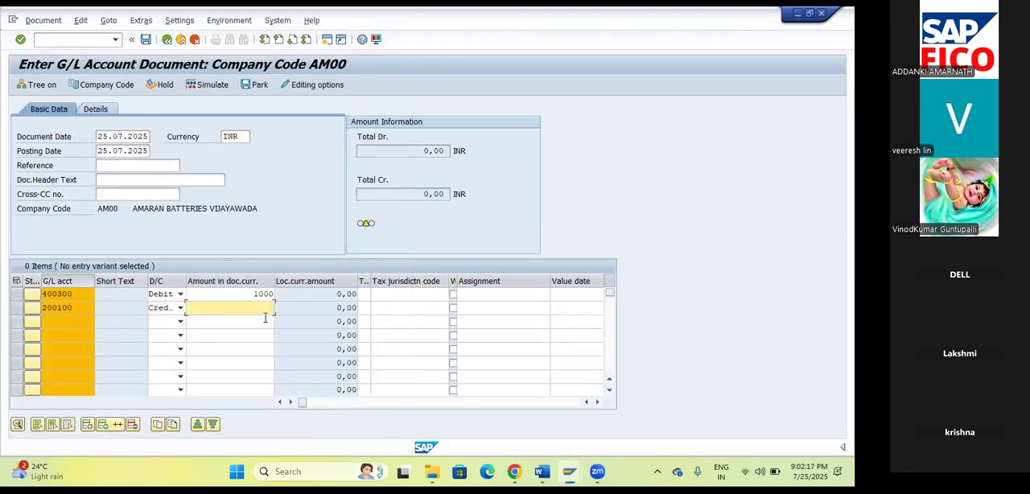
{"action": "type", "text": "1000"}
{"action": "key", "text": "Tab"}
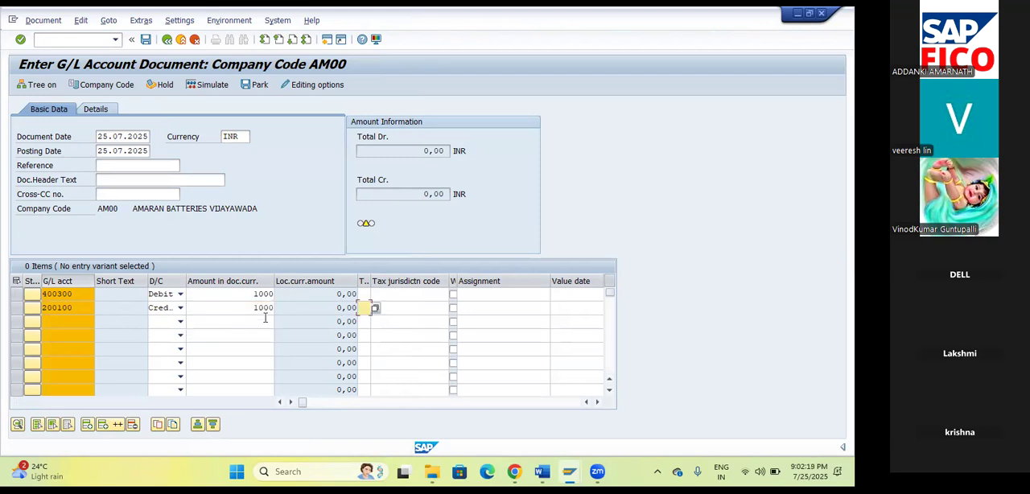
Validate the line items, simulate the G/L document and post it.
{"action": "key", "text": "Return"}
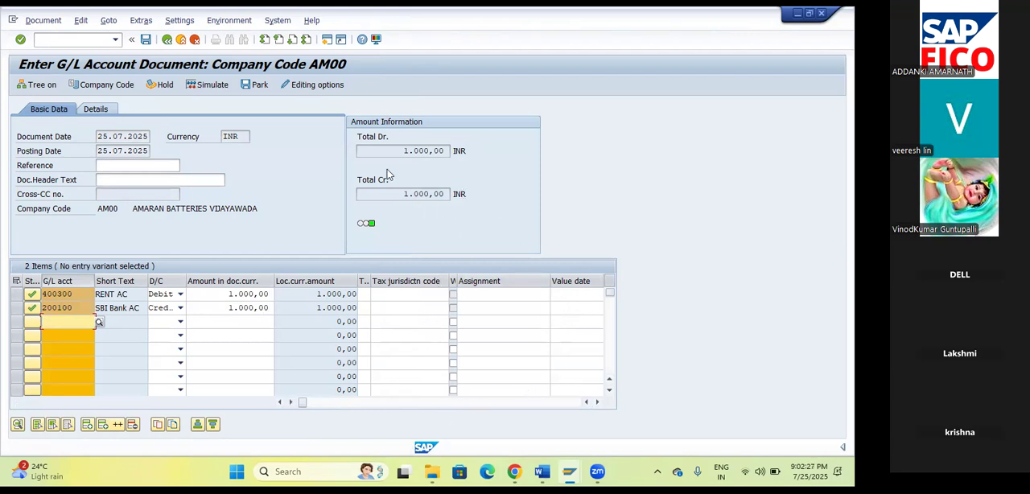
{"action": "left_click", "coordinate": [212, 84]}
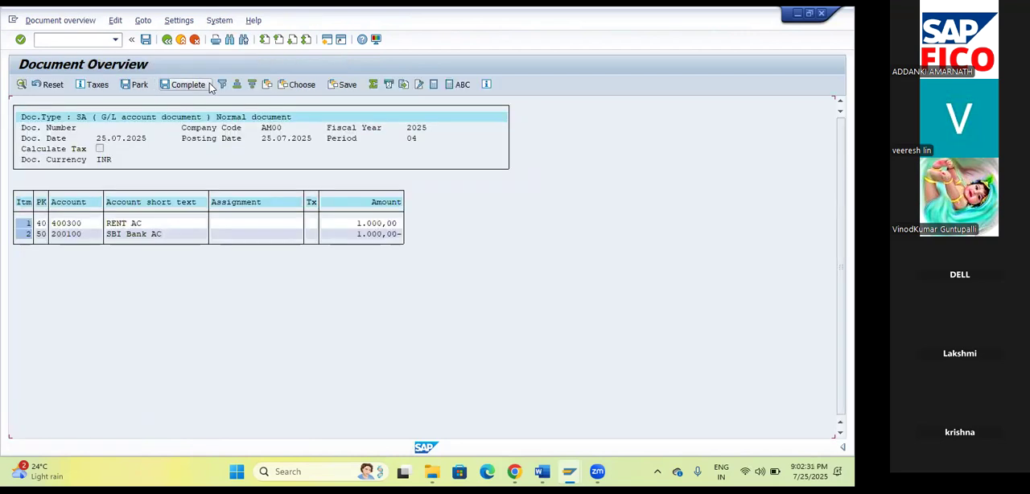
{"action": "left_click", "coordinate": [146, 40]}
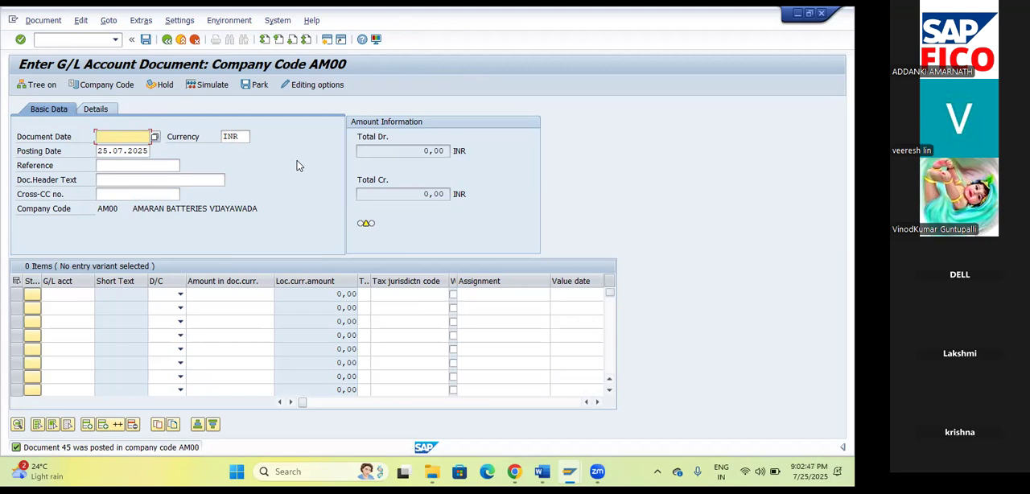
{"action": "left_click_drag", "start_coordinate": [265, 211], "coordinate": [92, 206]}
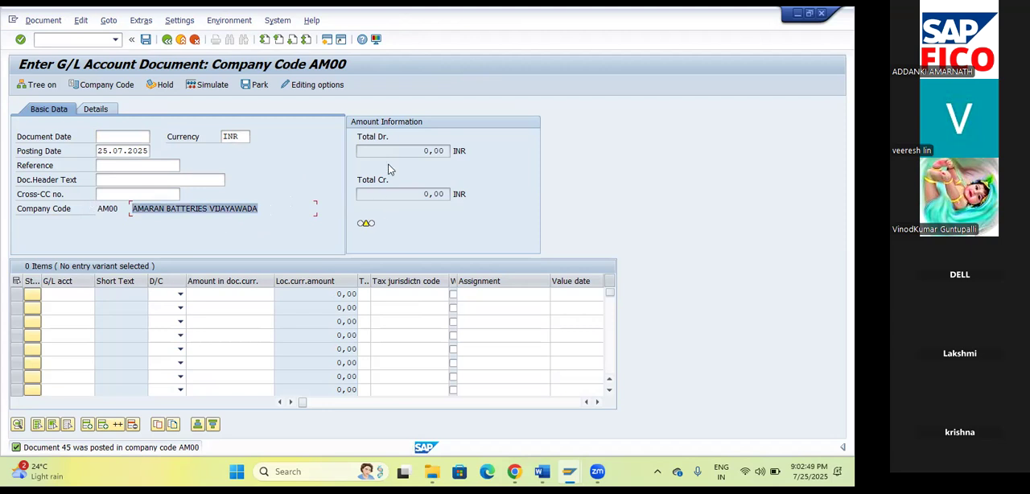
{"action": "left_click", "coordinate": [327, 75]}
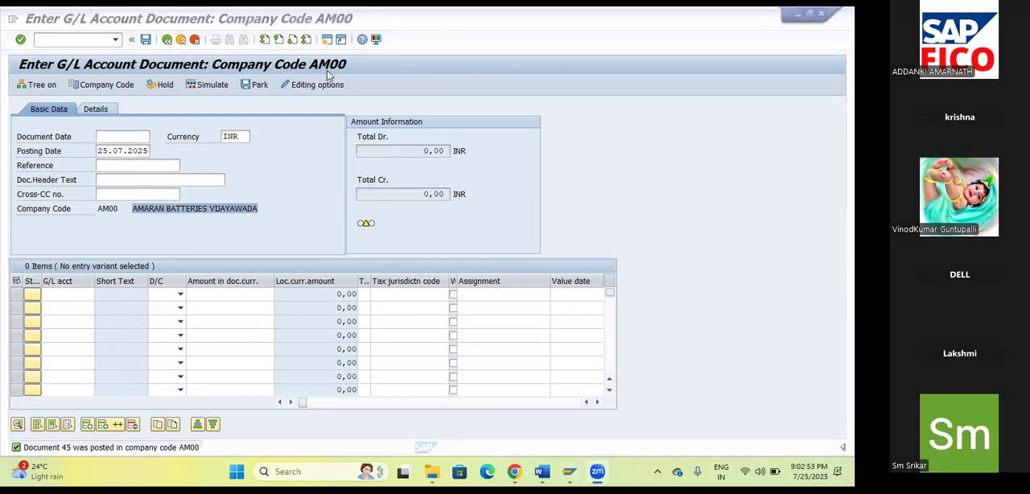